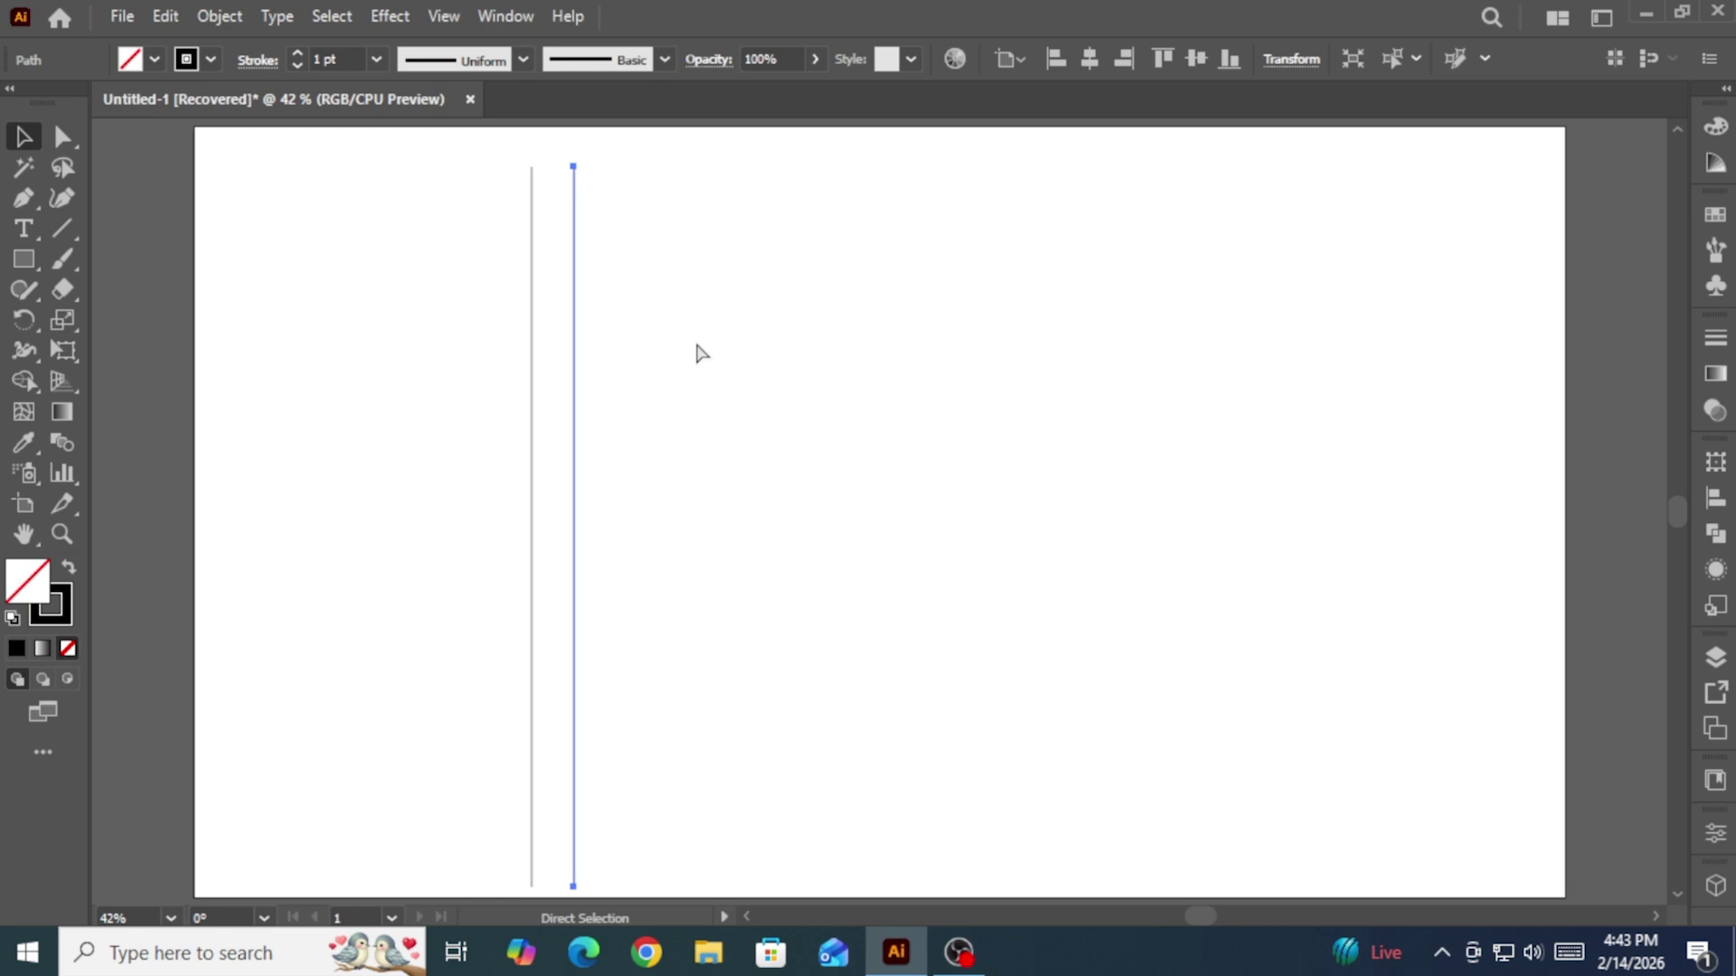
# Step: Repeat the line duplication across the artboard until there are 13 evenly spaced vertical lines
pyautogui.hotkey('ctrl', 'd')
pyautogui.hotkey('ctrl', 'd')
pyautogui.hotkey('ctrl', 'd')
pyautogui.hotkey('ctrl', 'd')
pyautogui.hotkey('ctrl', 'd')
pyautogui.hotkey('ctrl', 'd')
pyautogui.hotkey('ctrl', 'd')
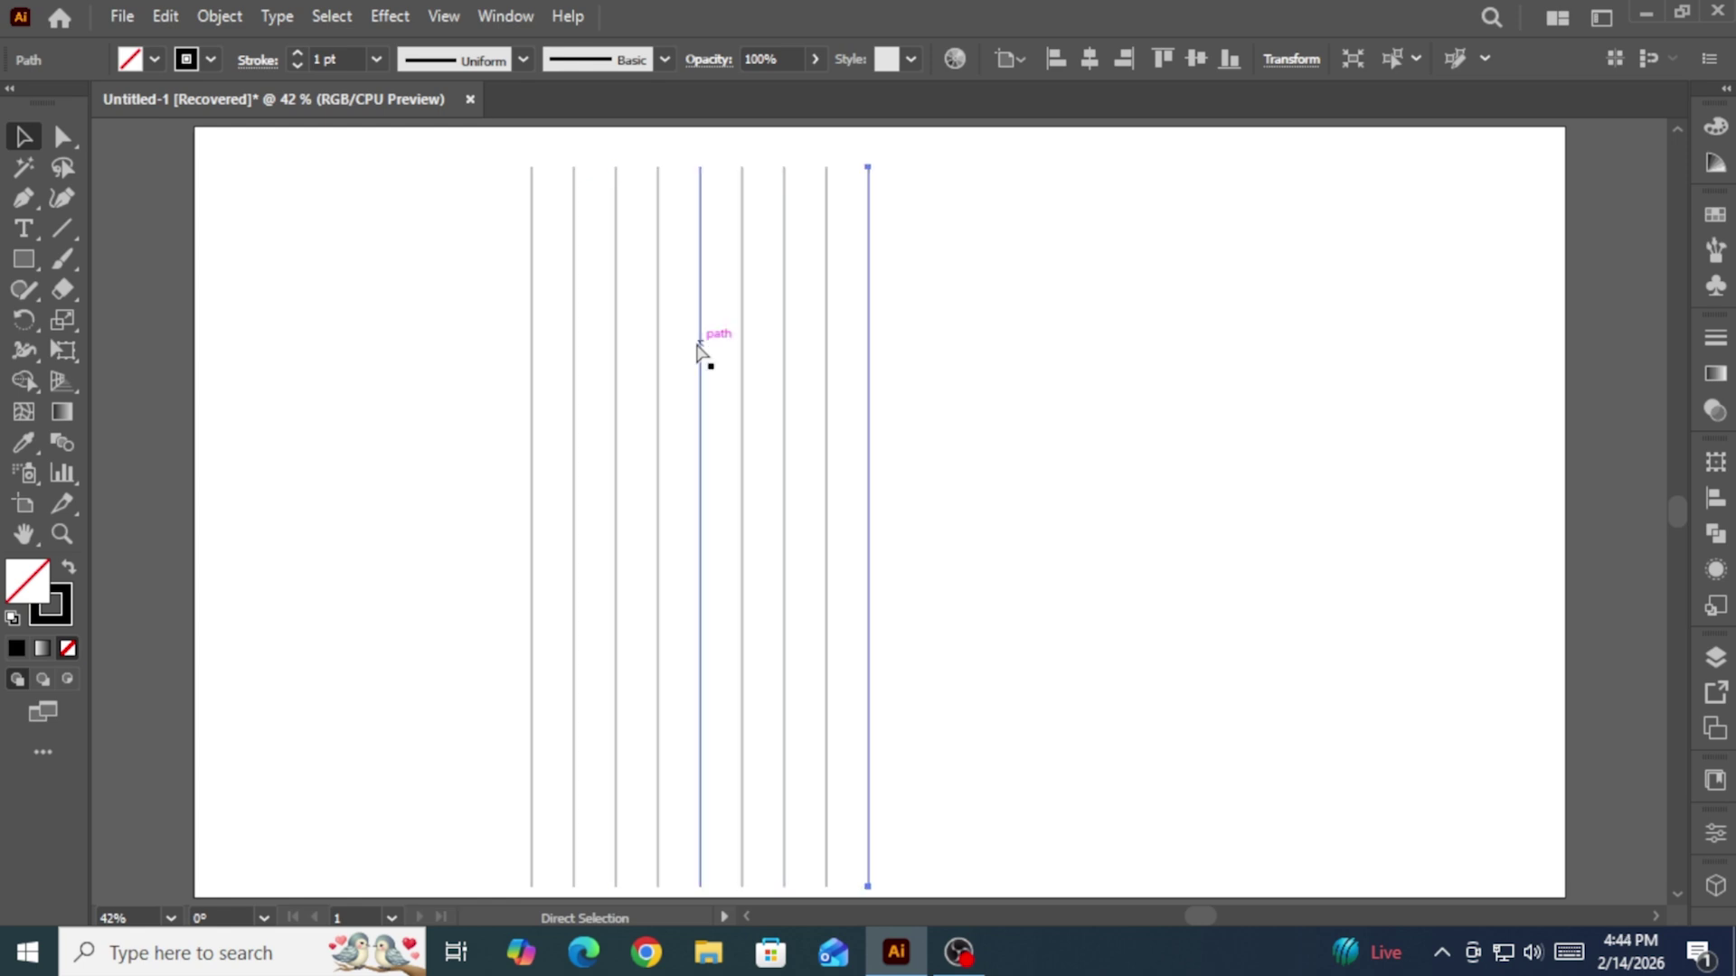
pyautogui.hotkey('ctrl', 'd')
pyautogui.hotkey('ctrl', 'd')
pyautogui.hotkey('ctrl', 'd')
pyautogui.hotkey('ctrl', 'd')
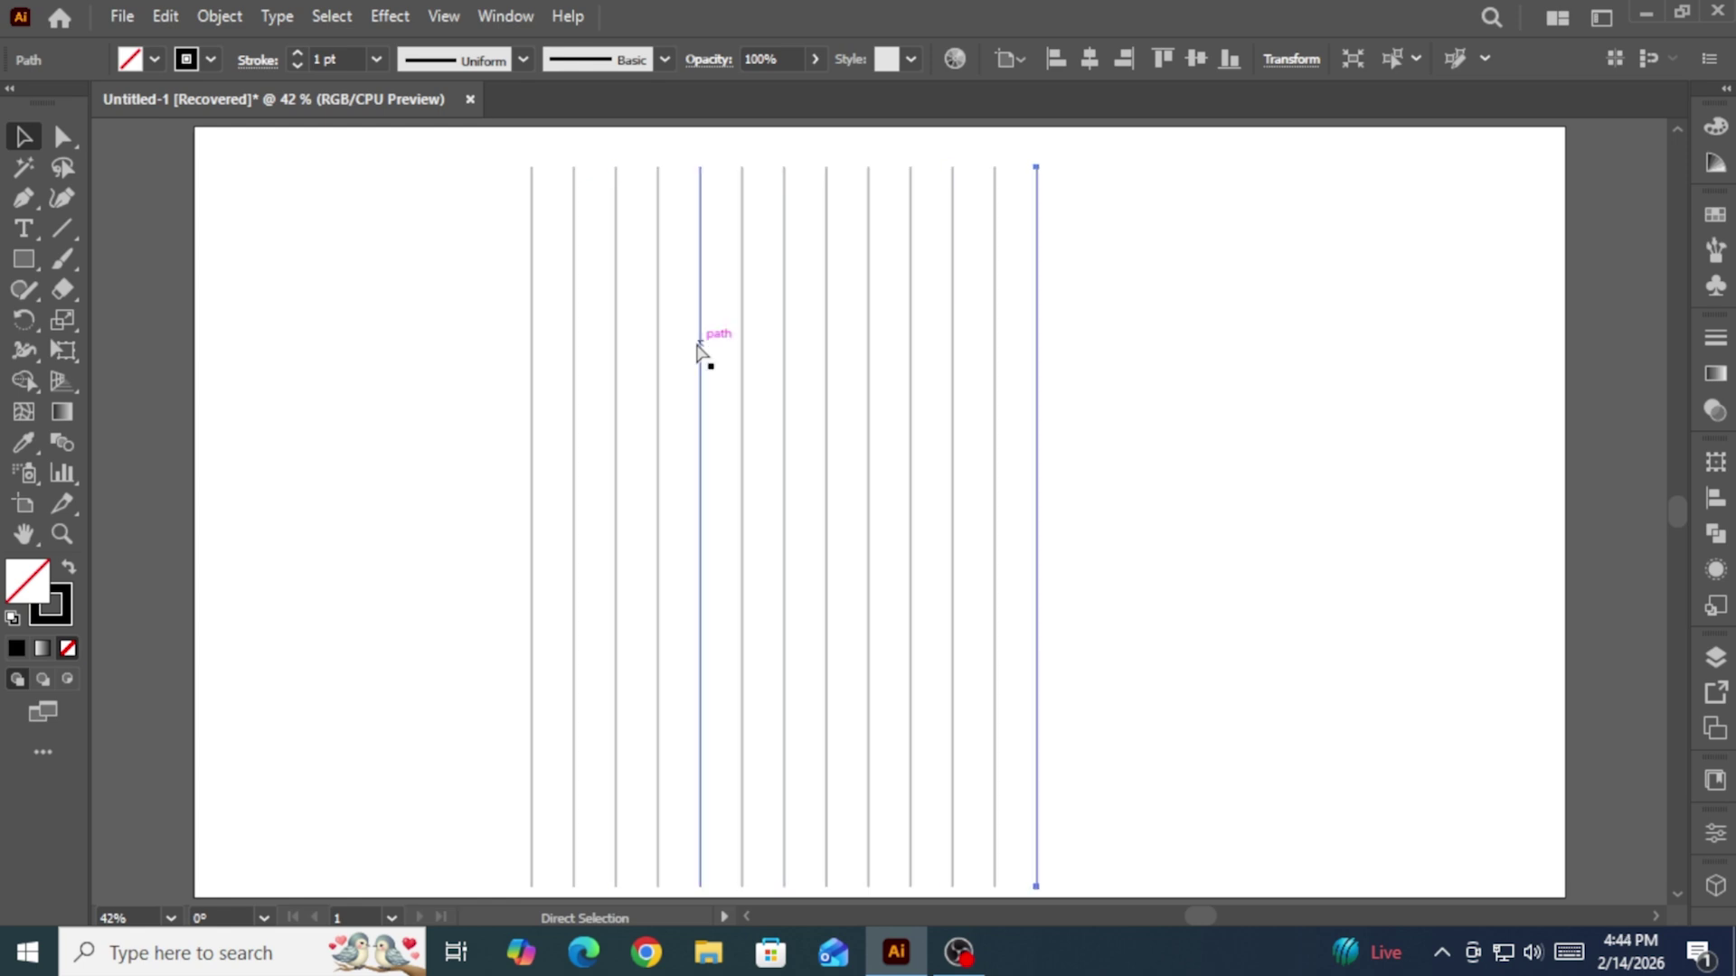
pyautogui.hotkey('ctrl', 'd')
pyautogui.hotkey('ctrl', 'z')
pyautogui.press('v')
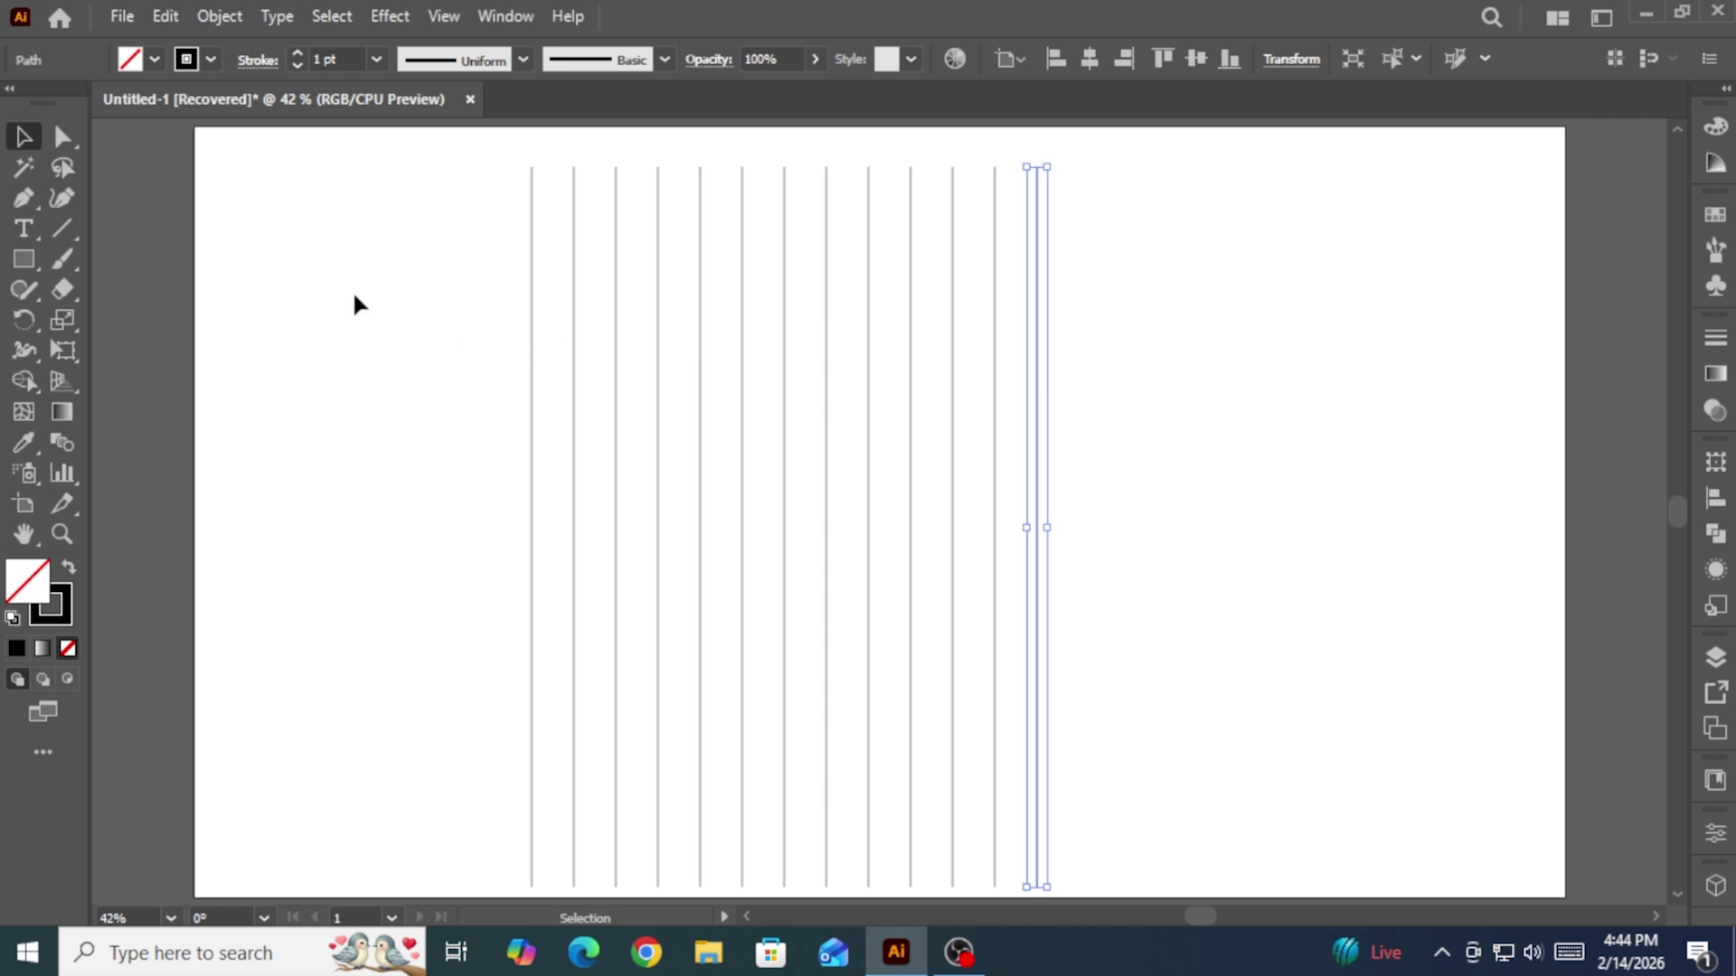
# Step: Select all the vertical lines and stretch them upward past the artboard's upper edge
pyautogui.moveTo(372, 285); pyautogui.dragTo(1144, 542)
pyautogui.scroll(2, 882, 480)
pyautogui.moveTo(785, 259); pyautogui.dragTo(785, 175)
pyautogui.scroll(-2, 818, 322)
pyautogui.click(1010, 505)
pyautogui.scroll(1, 1010, 509)
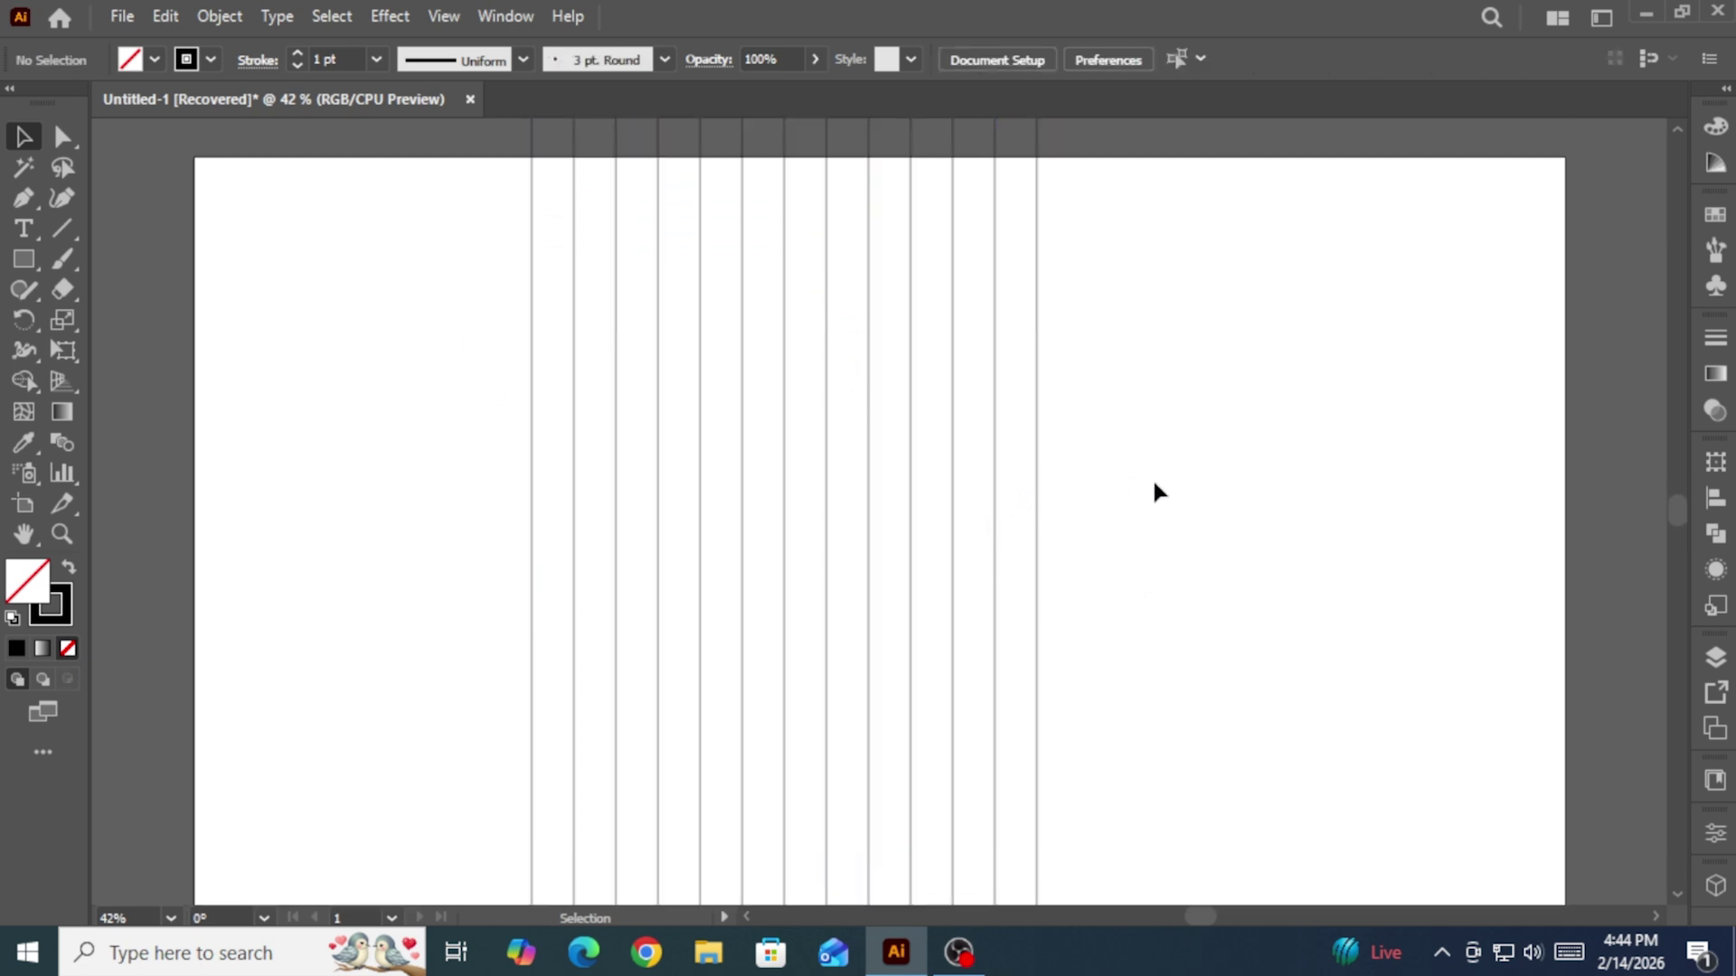
# Step: Draw a circle about 396 px wide with the Ellipse tool in the blank area beside the lines
pyautogui.moveTo(1155, 488); pyautogui.dragTo(1185, 555)
pyautogui.click(25, 261)
pyautogui.click(136, 320)
pyautogui.moveTo(1091, 514); pyautogui.dragTo(1092, 513)
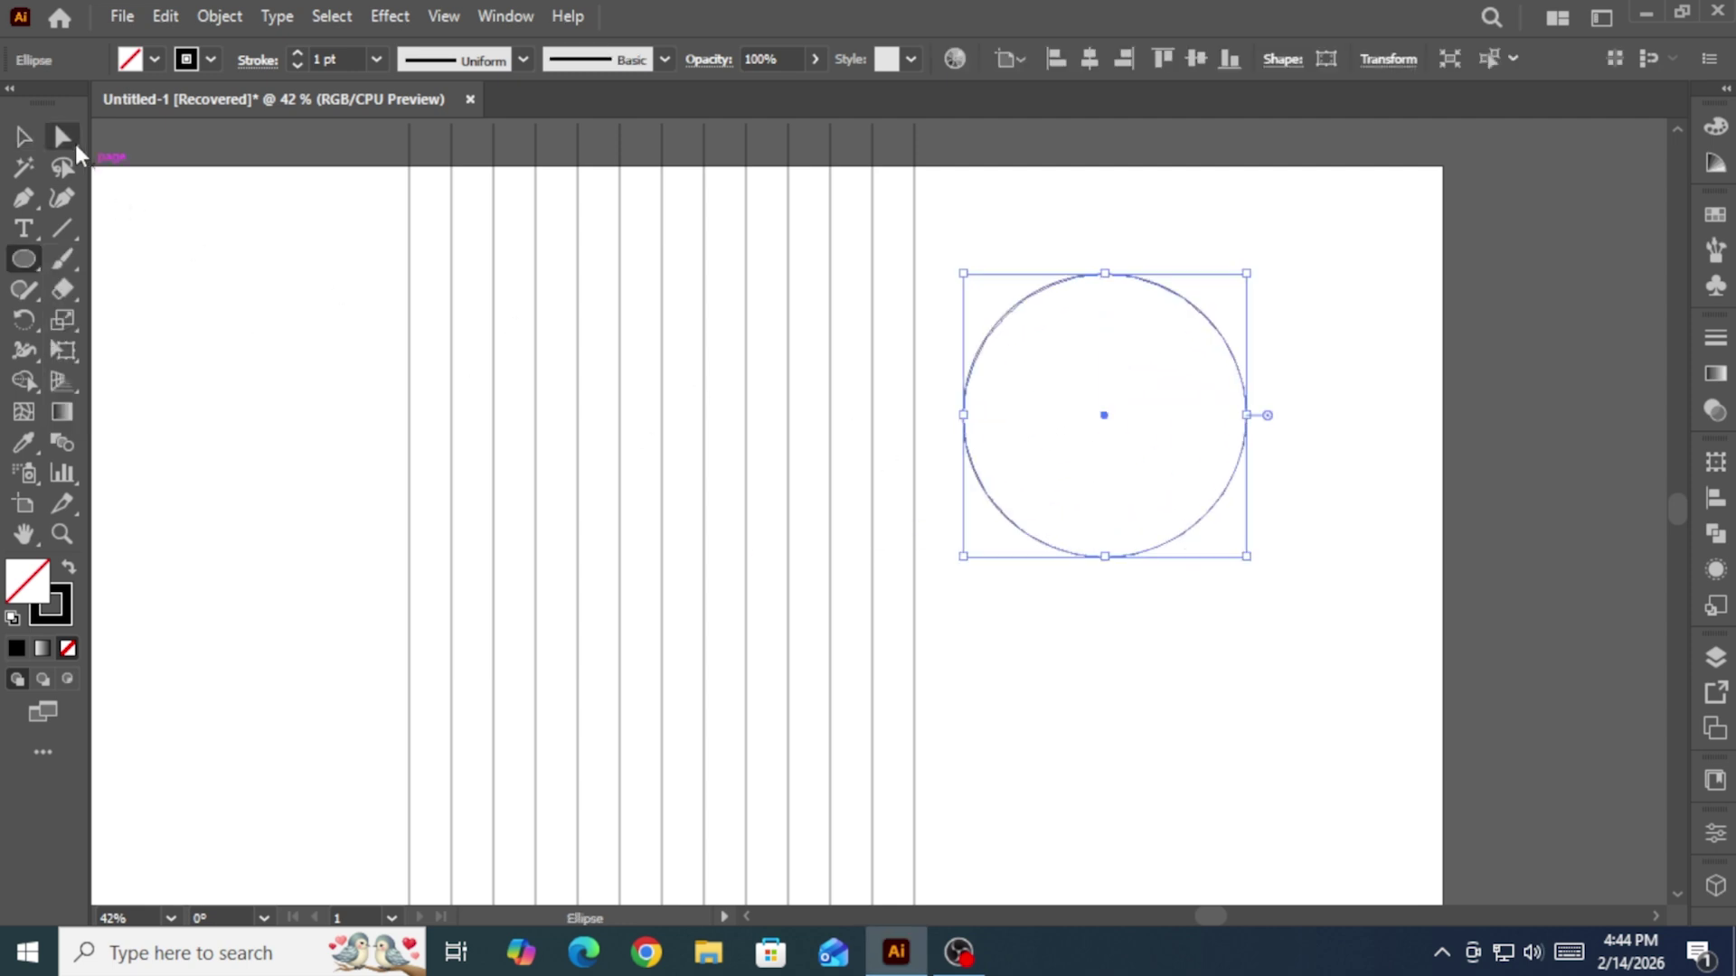
# Step: Copy the circle, paste it in front, and move the copy right by half its width so the two overlap
pyautogui.click(23, 136)
pyautogui.click(167, 11)
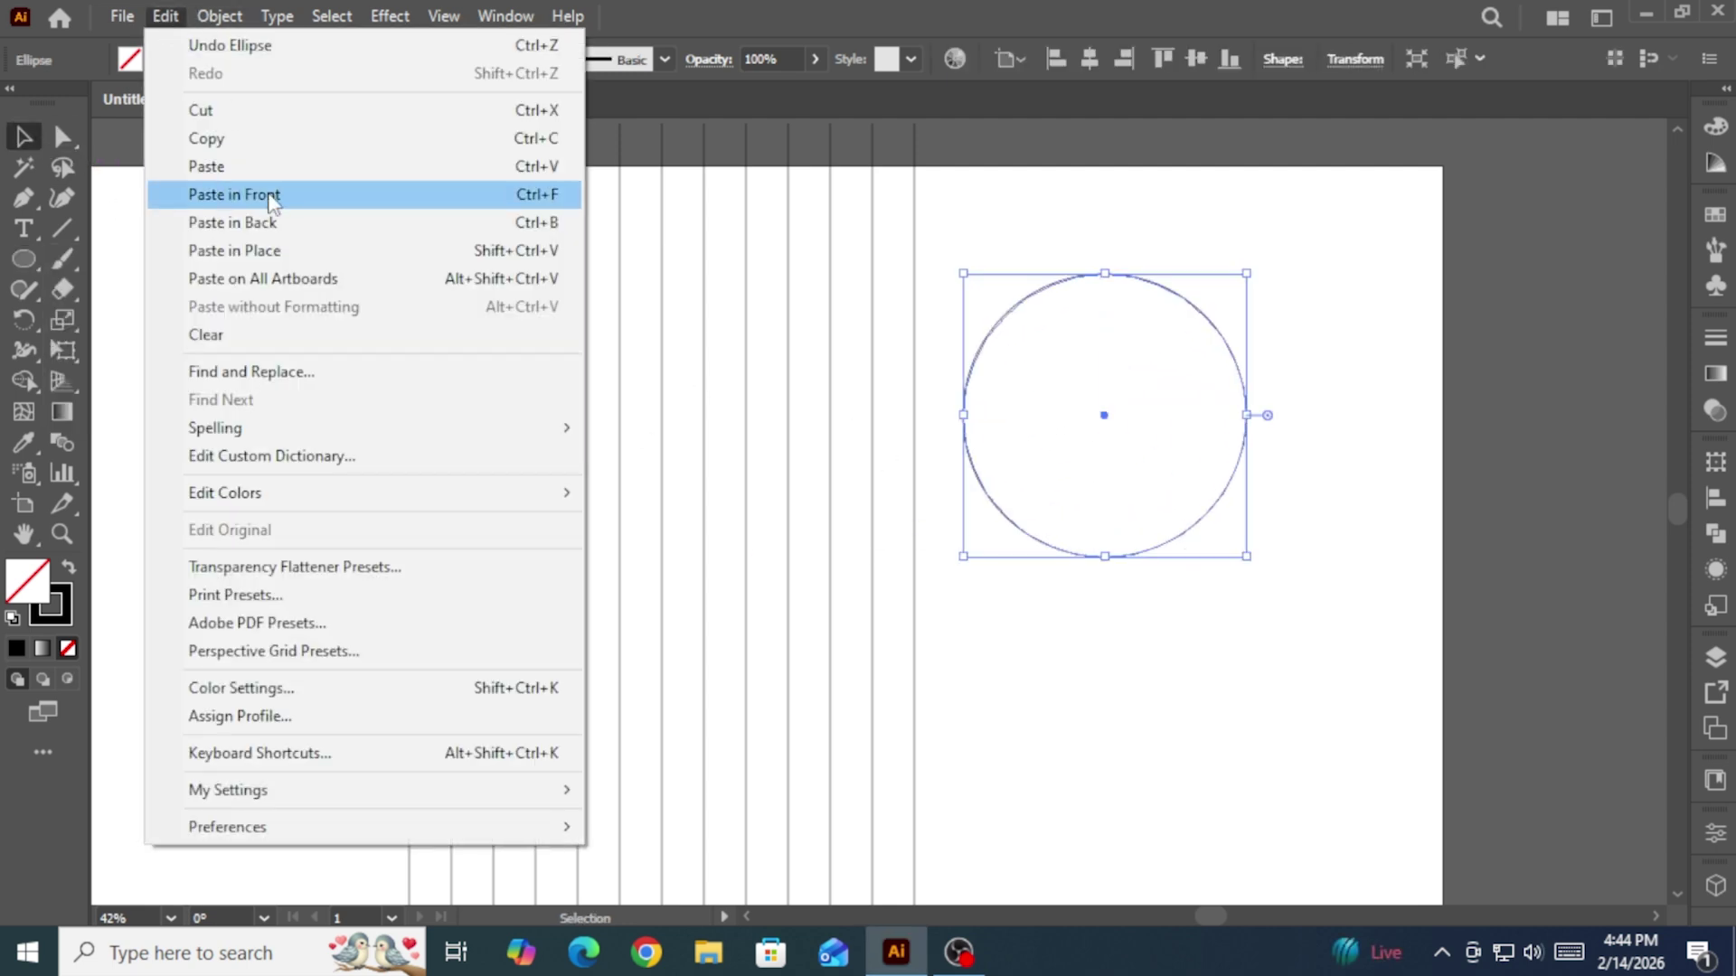
pyautogui.click(268, 141)
pyautogui.click(172, 18)
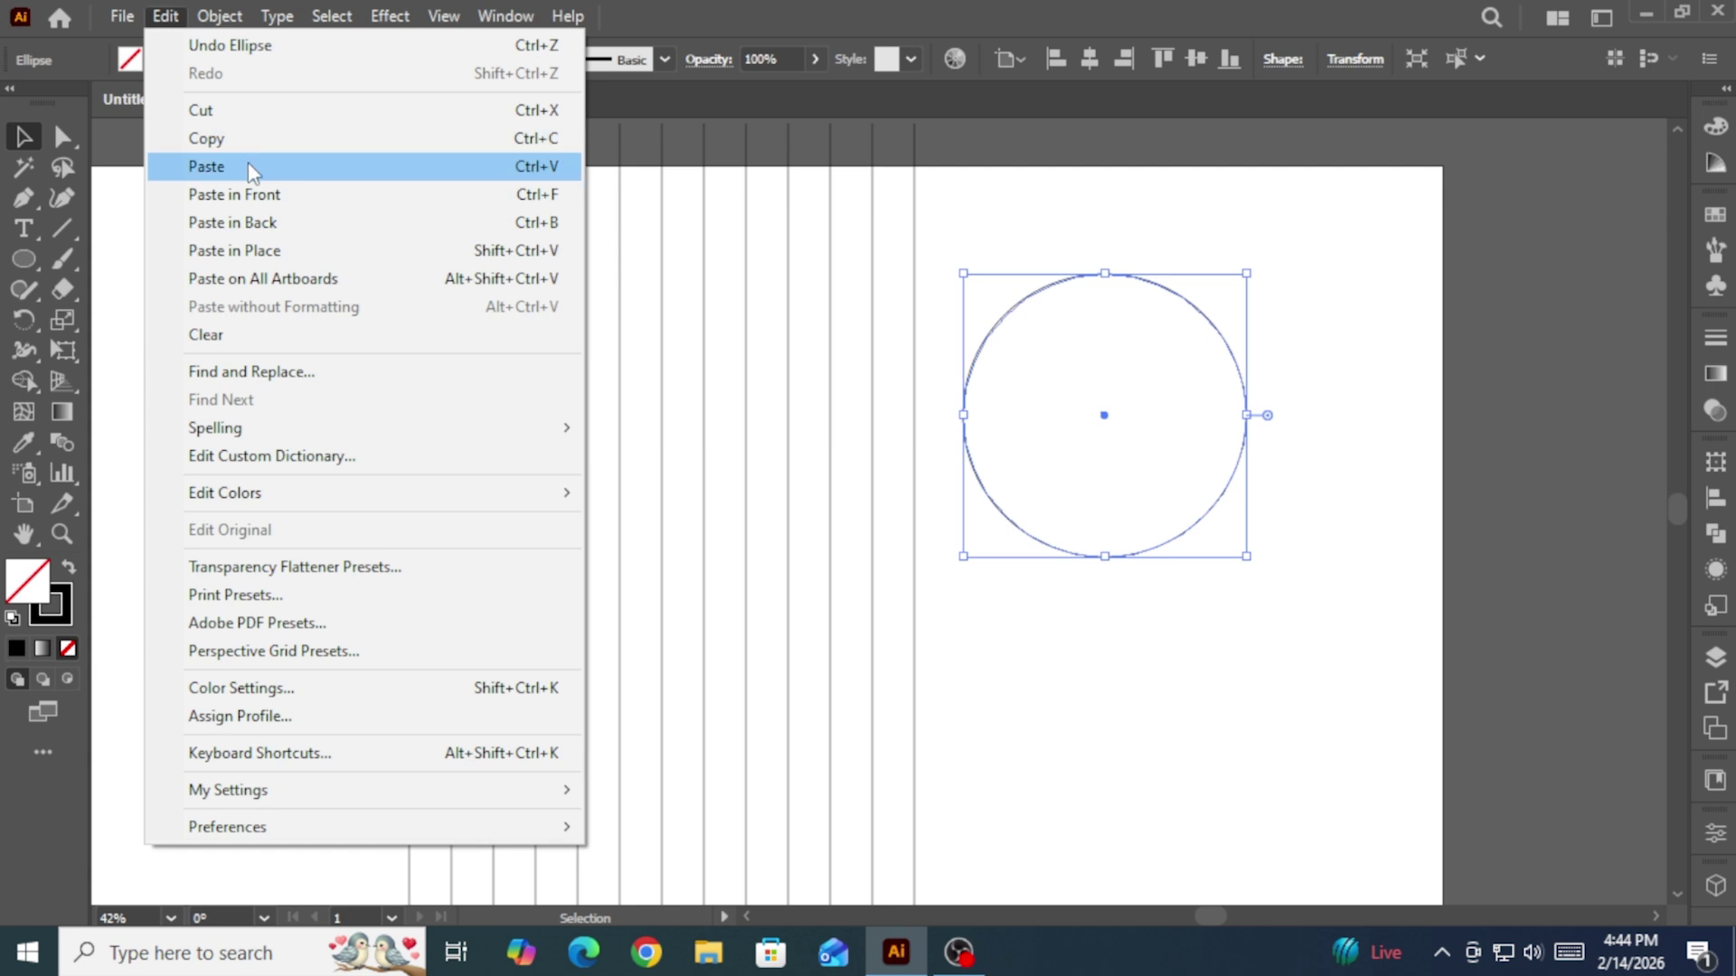
pyautogui.click(253, 194)
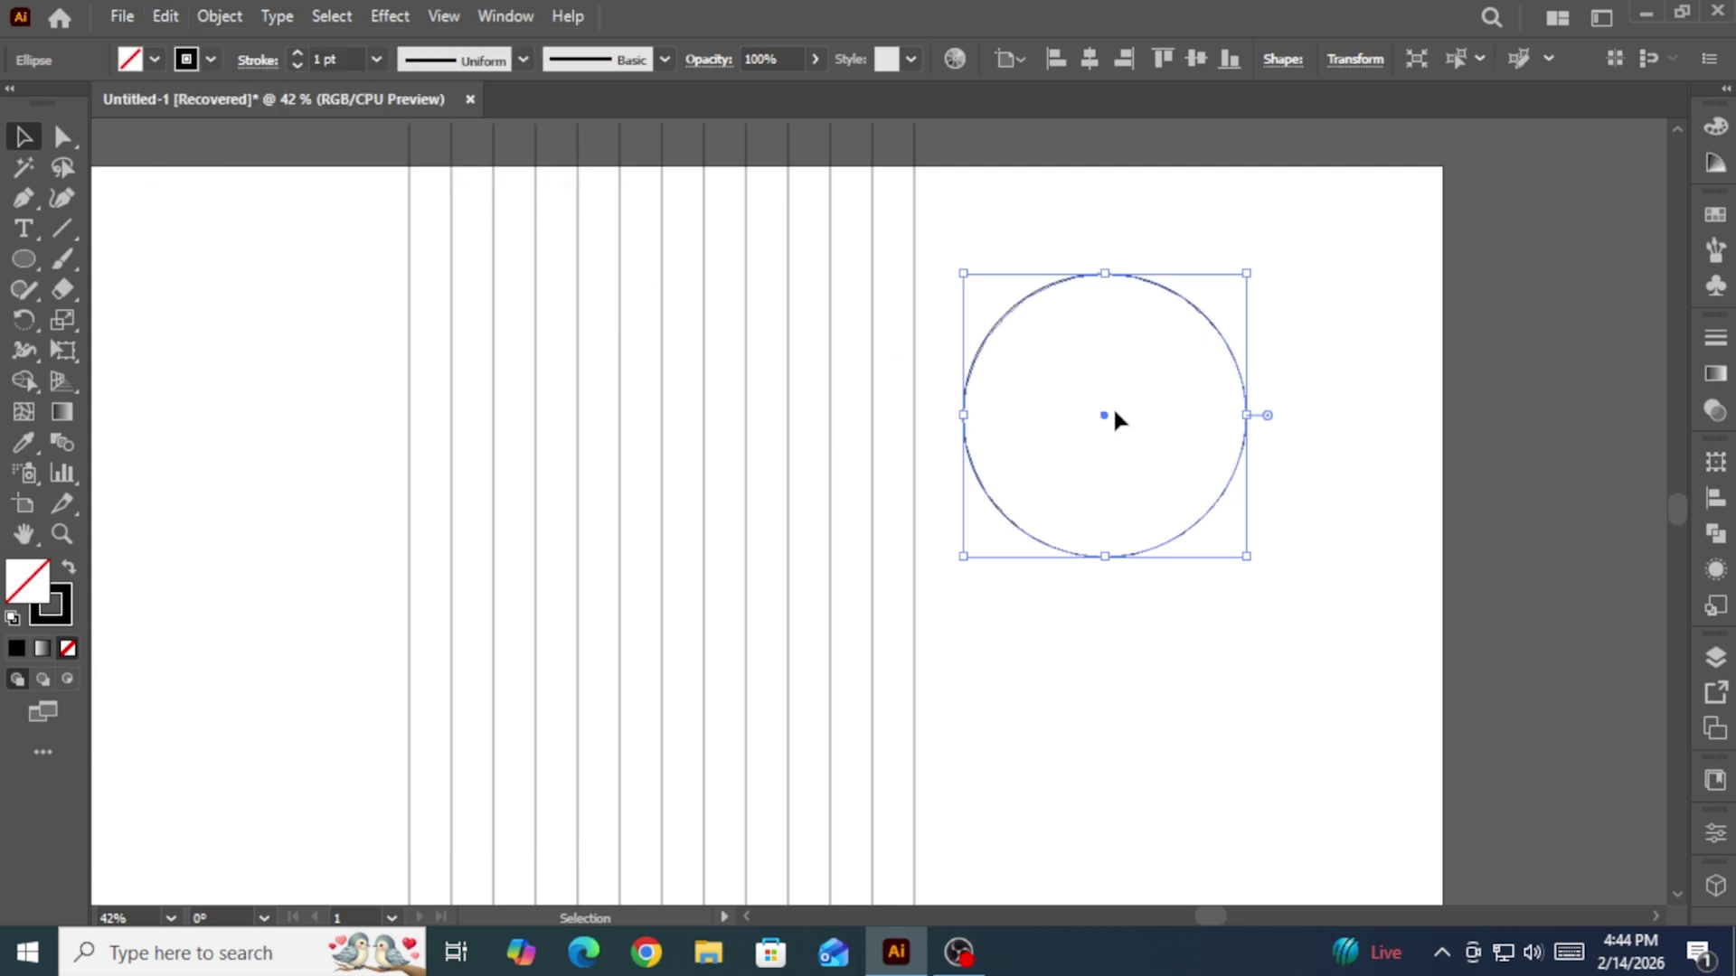
pyautogui.moveTo(1113, 417); pyautogui.dragTo(1245, 418)
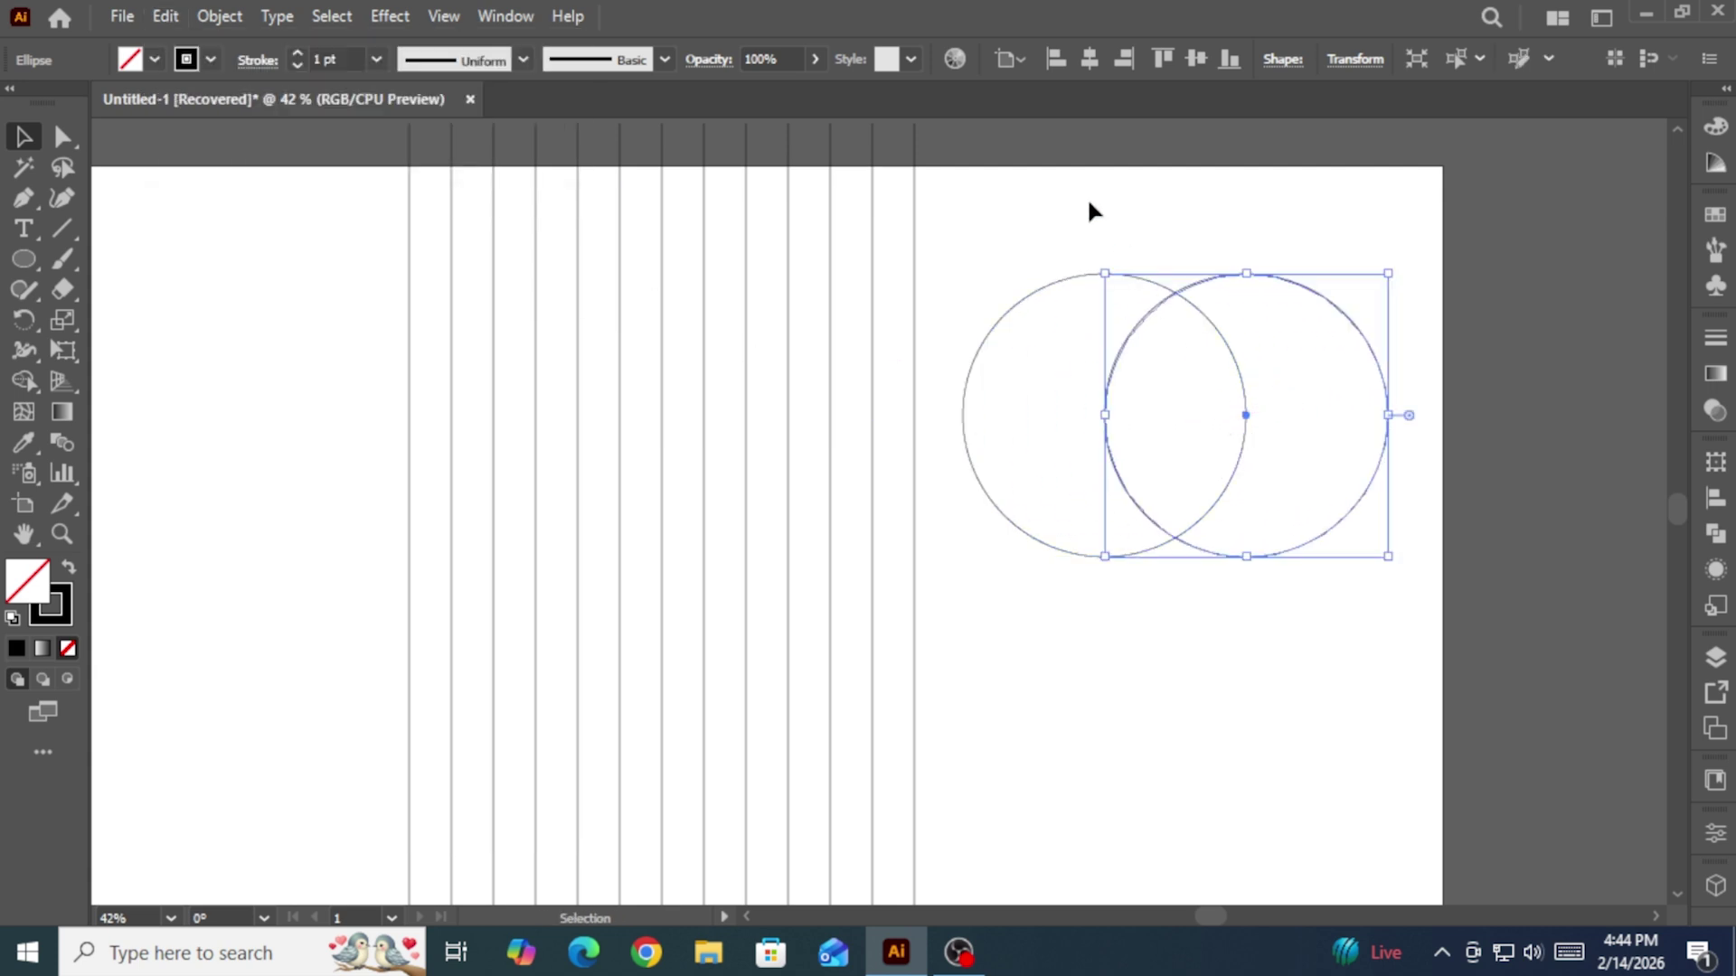
# Step: Copy both circles, paste them in front, and move the pair straight down so it overlaps the original pair
pyautogui.click(172, 18)
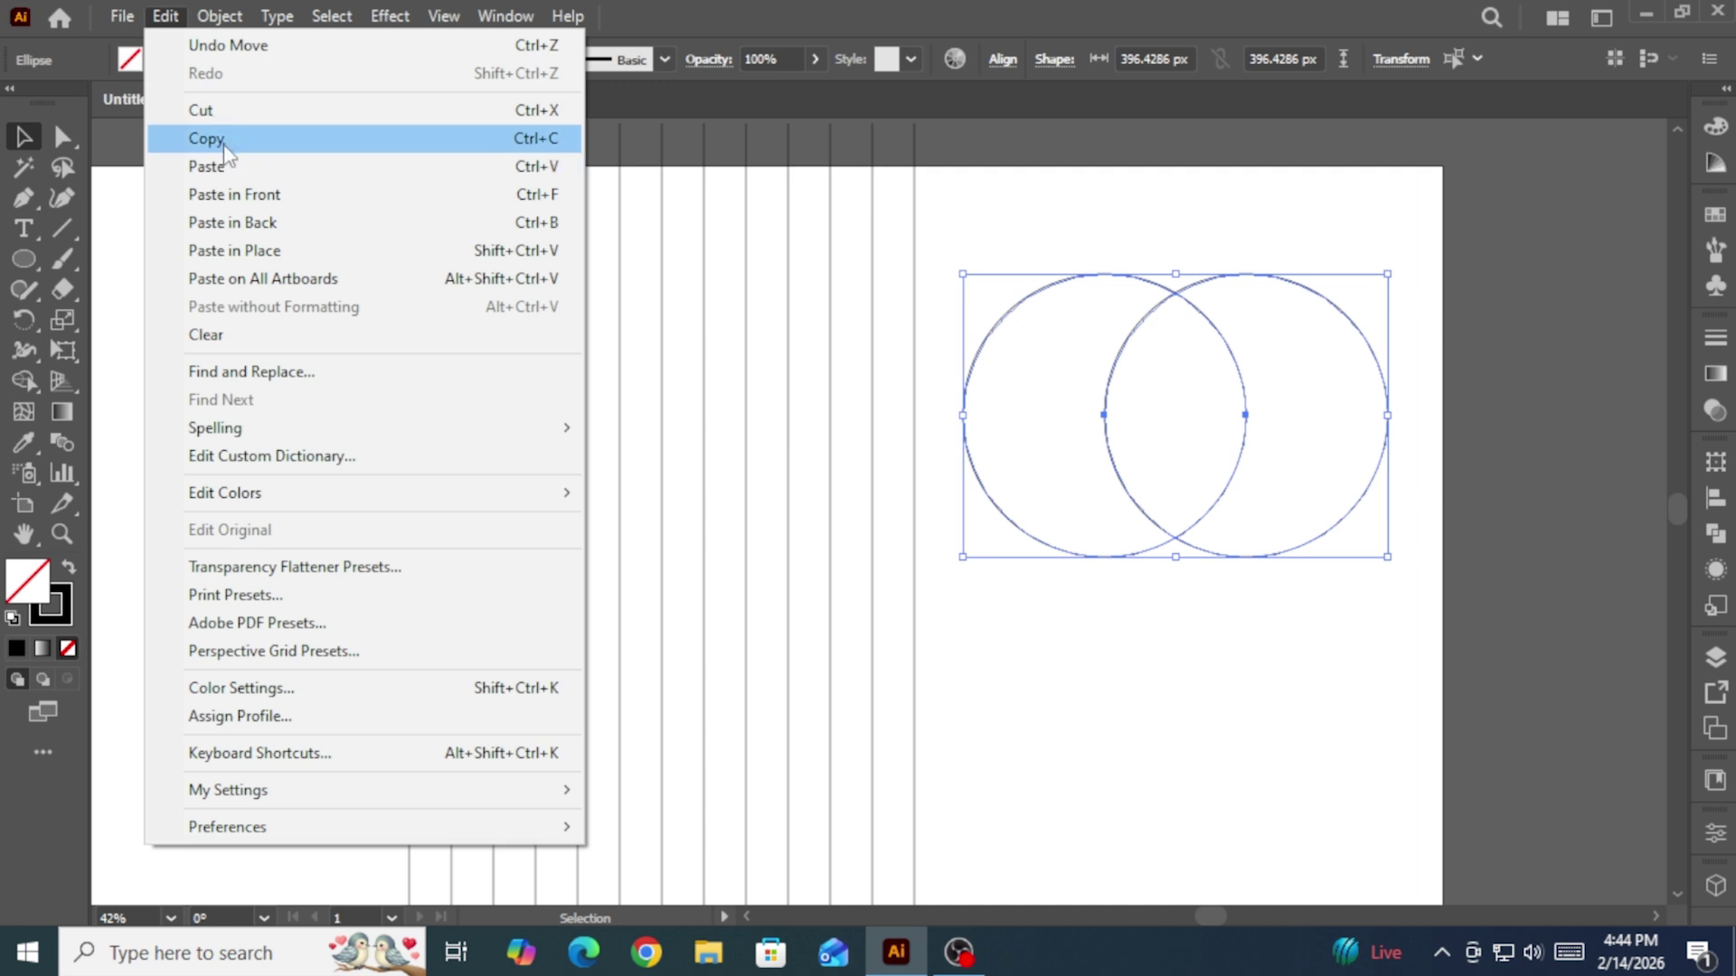
pyautogui.click(217, 140)
pyautogui.click(167, 15)
pyautogui.click(242, 217)
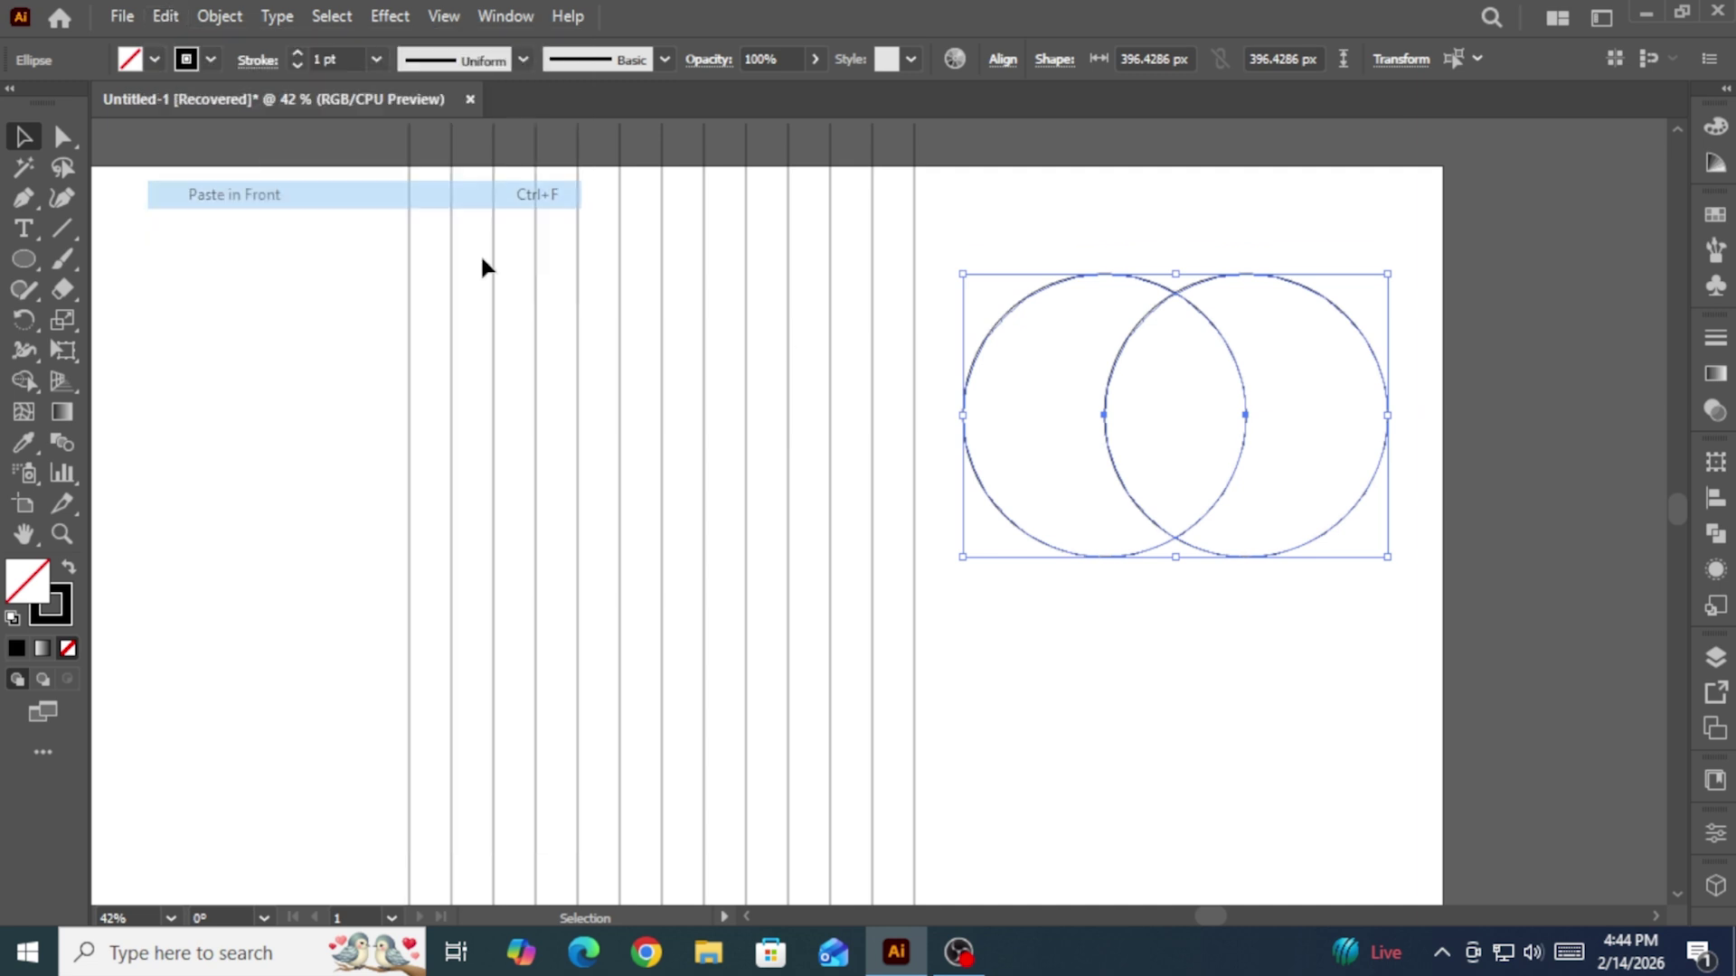
pyautogui.moveTo(1239, 364); pyautogui.dragTo(1240, 537)
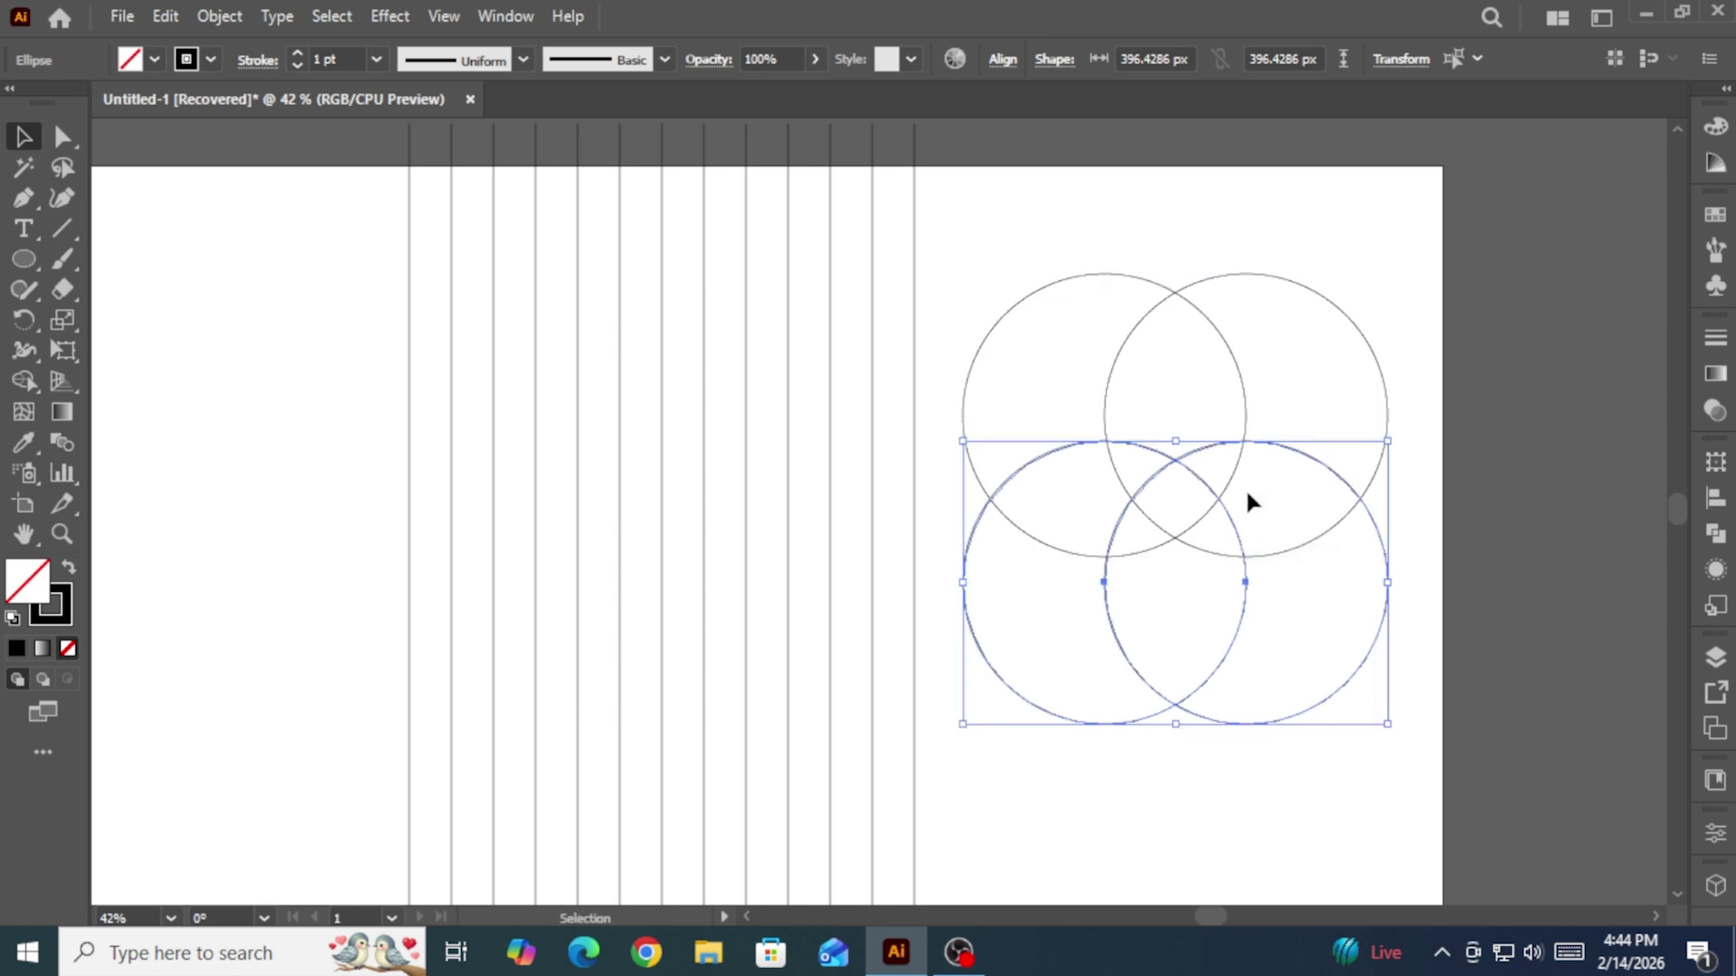
# Step: Select the four circles and remove the surrounding regions with Shape Builder, leaving only the lower central shield shape
pyautogui.hotkey('ctrl', 'a')
pyautogui.click(24, 381)
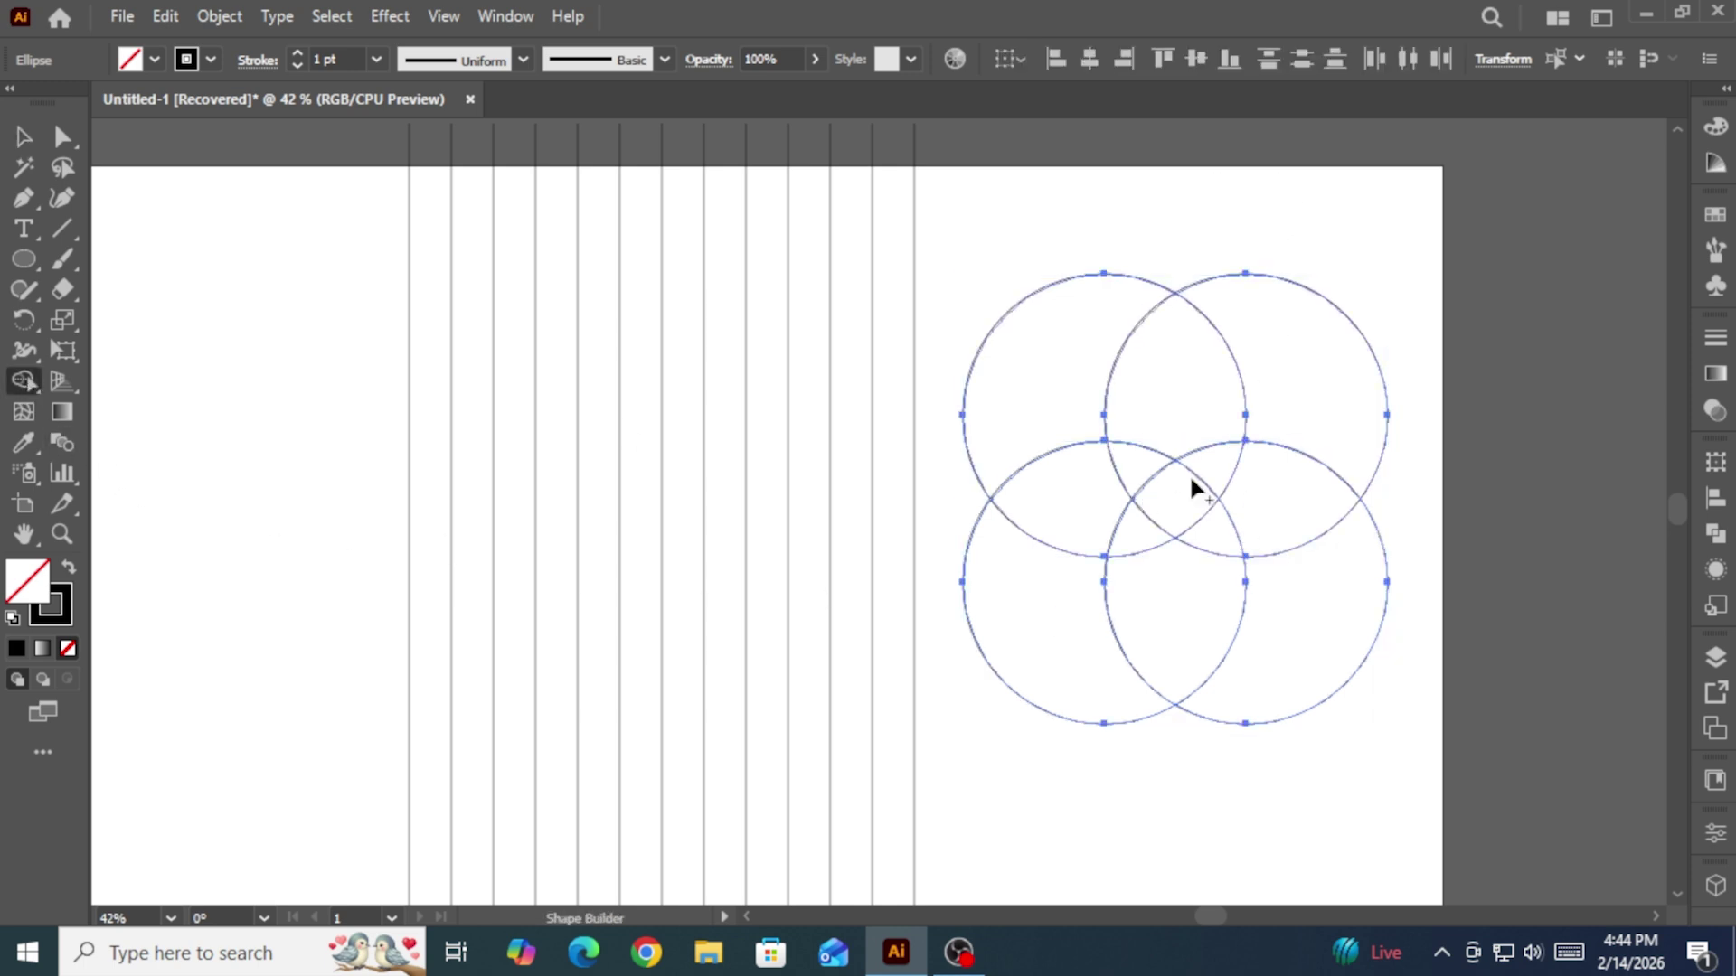
pyautogui.moveTo(1216, 368)
pyautogui.mouseDown()
pyautogui.moveTo(1057, 398)
pyautogui.moveTo(1090, 704)
pyautogui.mouseUp()
pyautogui.moveTo(1281, 719)
pyautogui.mouseDown()
pyautogui.moveTo(1342, 594)
pyautogui.moveTo(1320, 489)
pyautogui.mouseUp()
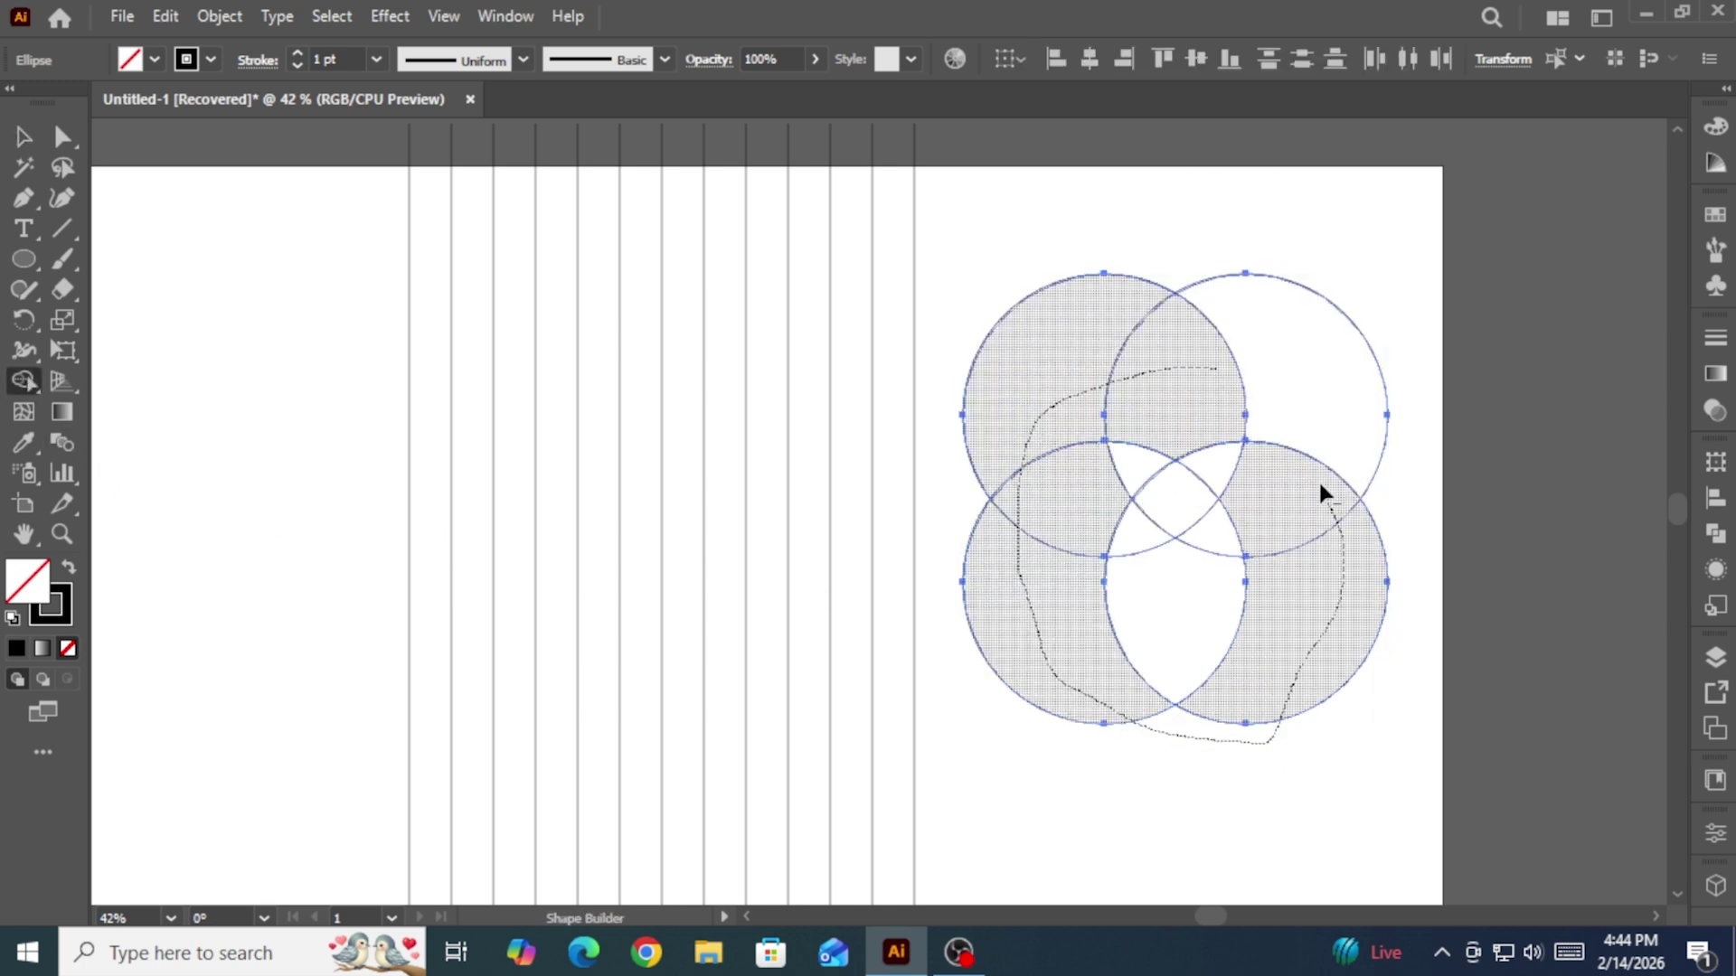
pyautogui.moveTo(1135, 493)
pyautogui.mouseDown()
pyautogui.moveTo(1206, 438)
pyautogui.moveTo(1355, 441)
pyautogui.mouseUp()
pyautogui.click(23, 139)
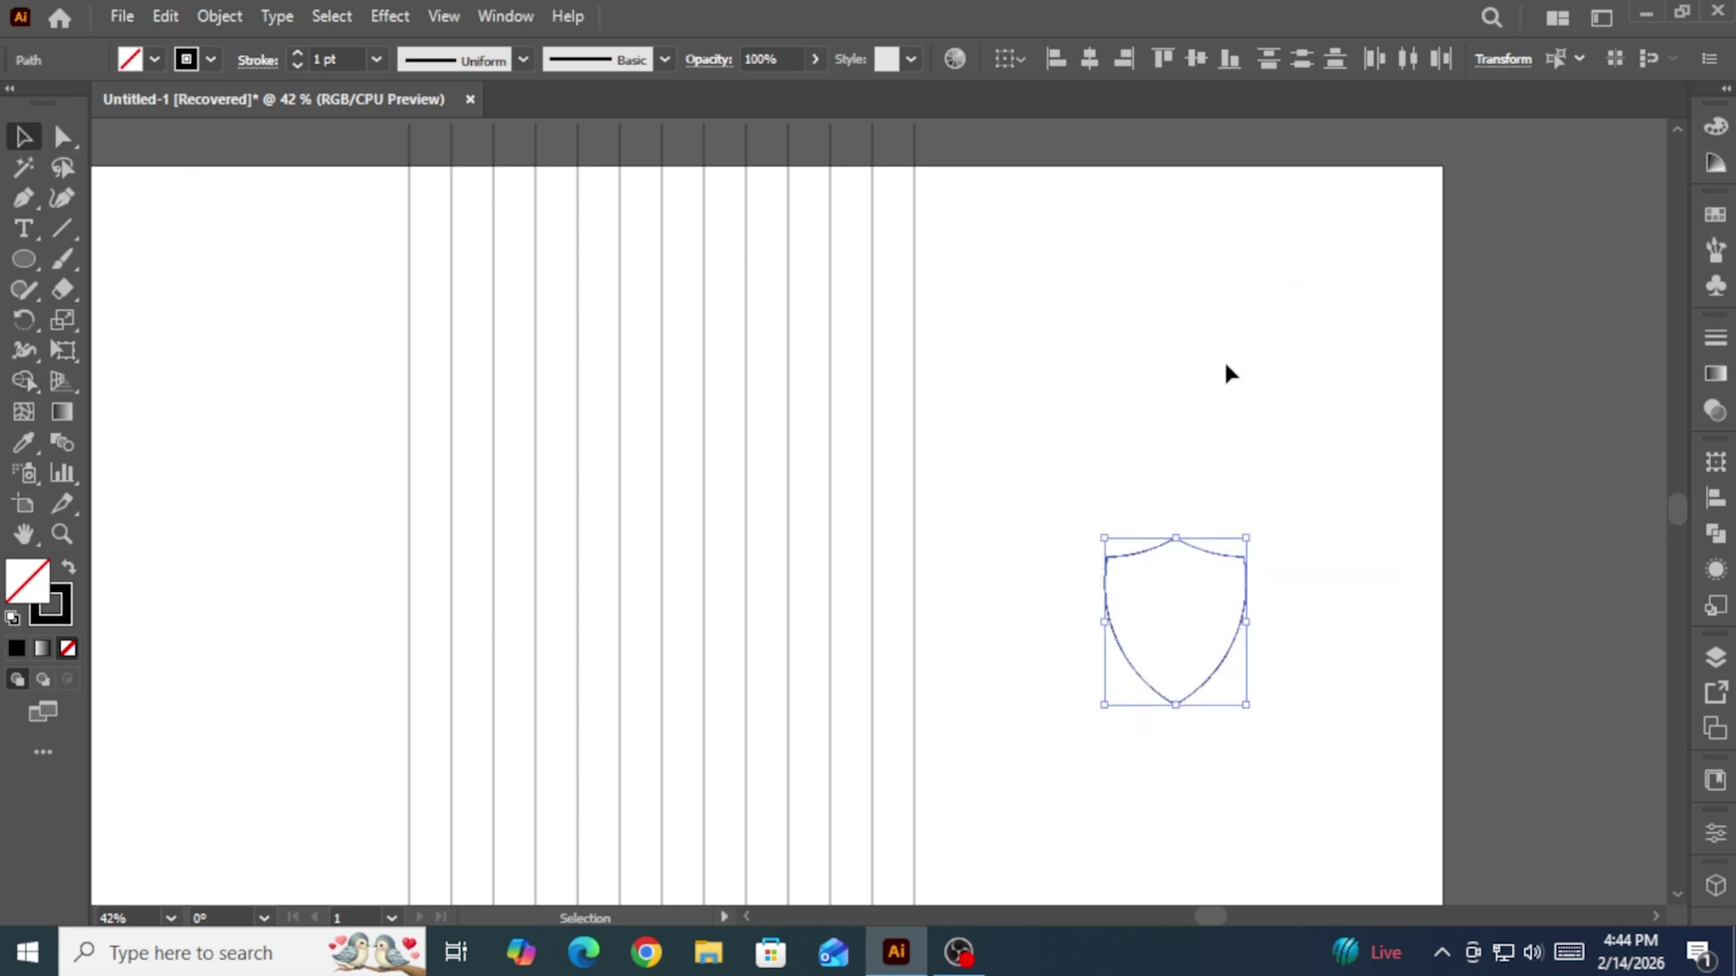
# Step: Duplicate the shield onto the vertical lines and enlarge the copy to span from the first line to the last
pyautogui.click(1133, 419)
pyautogui.press('alt')
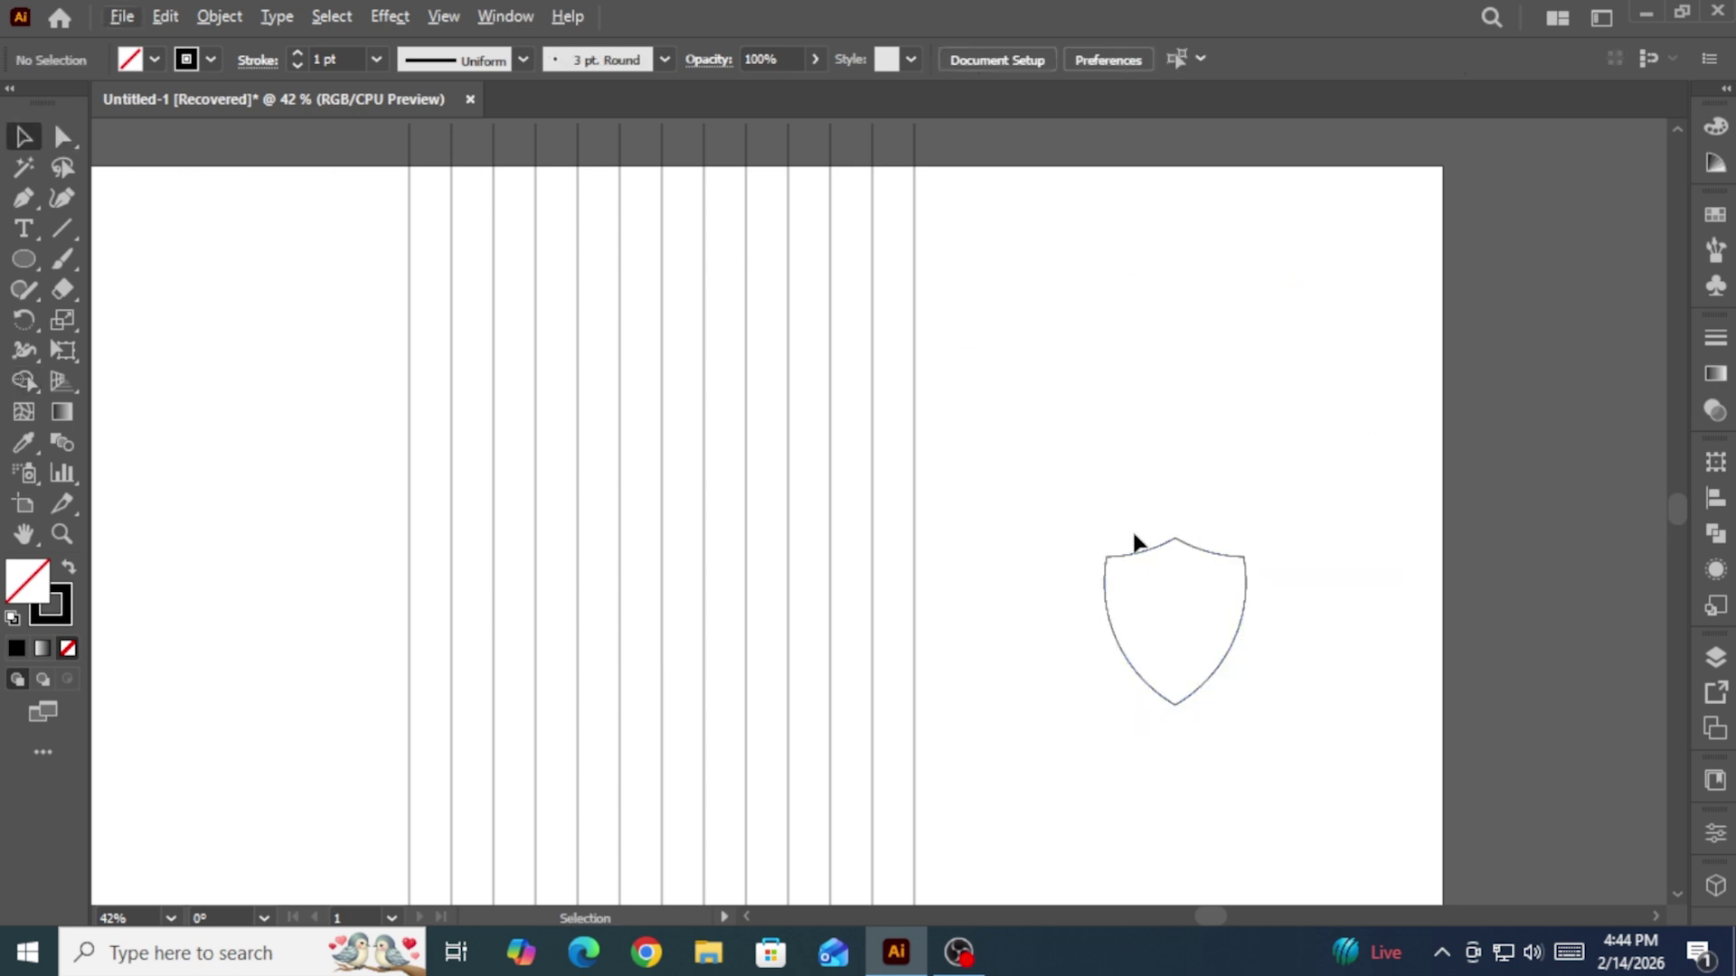
pyautogui.click(1139, 568)
pyautogui.click(1126, 375)
pyautogui.moveTo(1164, 555); pyautogui.dragTo(465, 241)
pyautogui.moveTo(552, 386); pyautogui.dragTo(1154, 608)
pyautogui.moveTo(793, 672); pyautogui.dragTo(1207, 818)
pyautogui.click(1293, 617)
pyautogui.scroll(2, 561, 217)
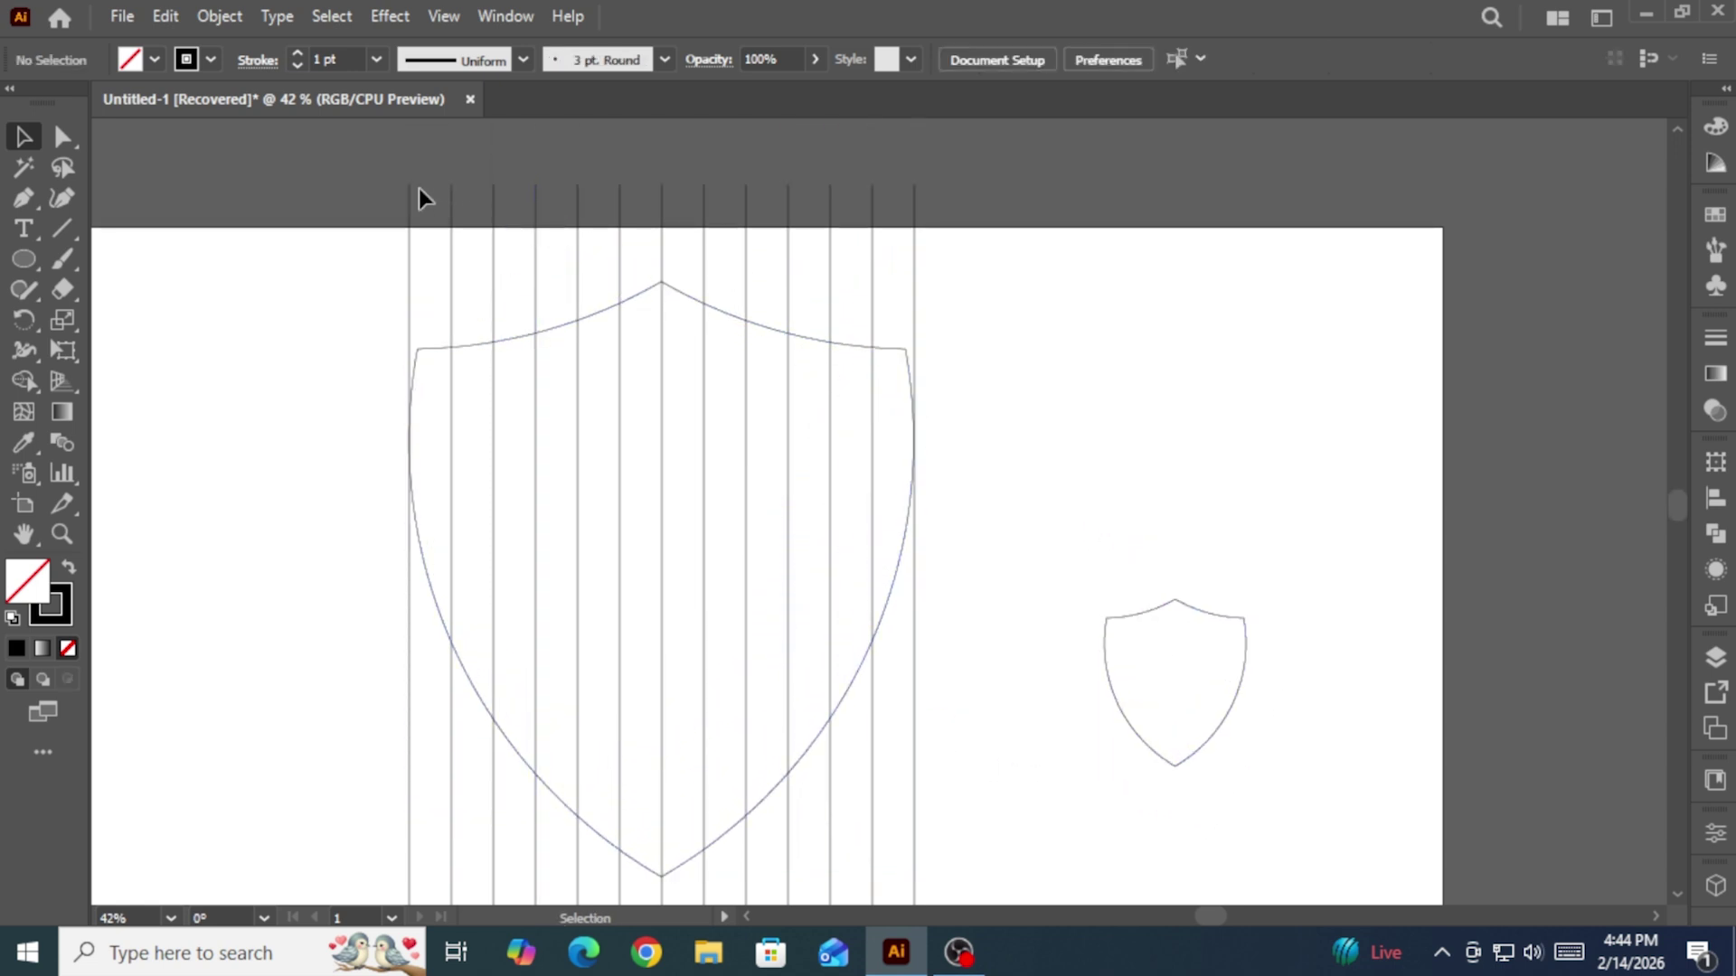
# Step: Copy all the vertical lines, paste them in front, and rotate the copies 90° to form a square grid
pyautogui.moveTo(861, 226); pyautogui.dragTo(963, 236)
pyautogui.click(165, 16)
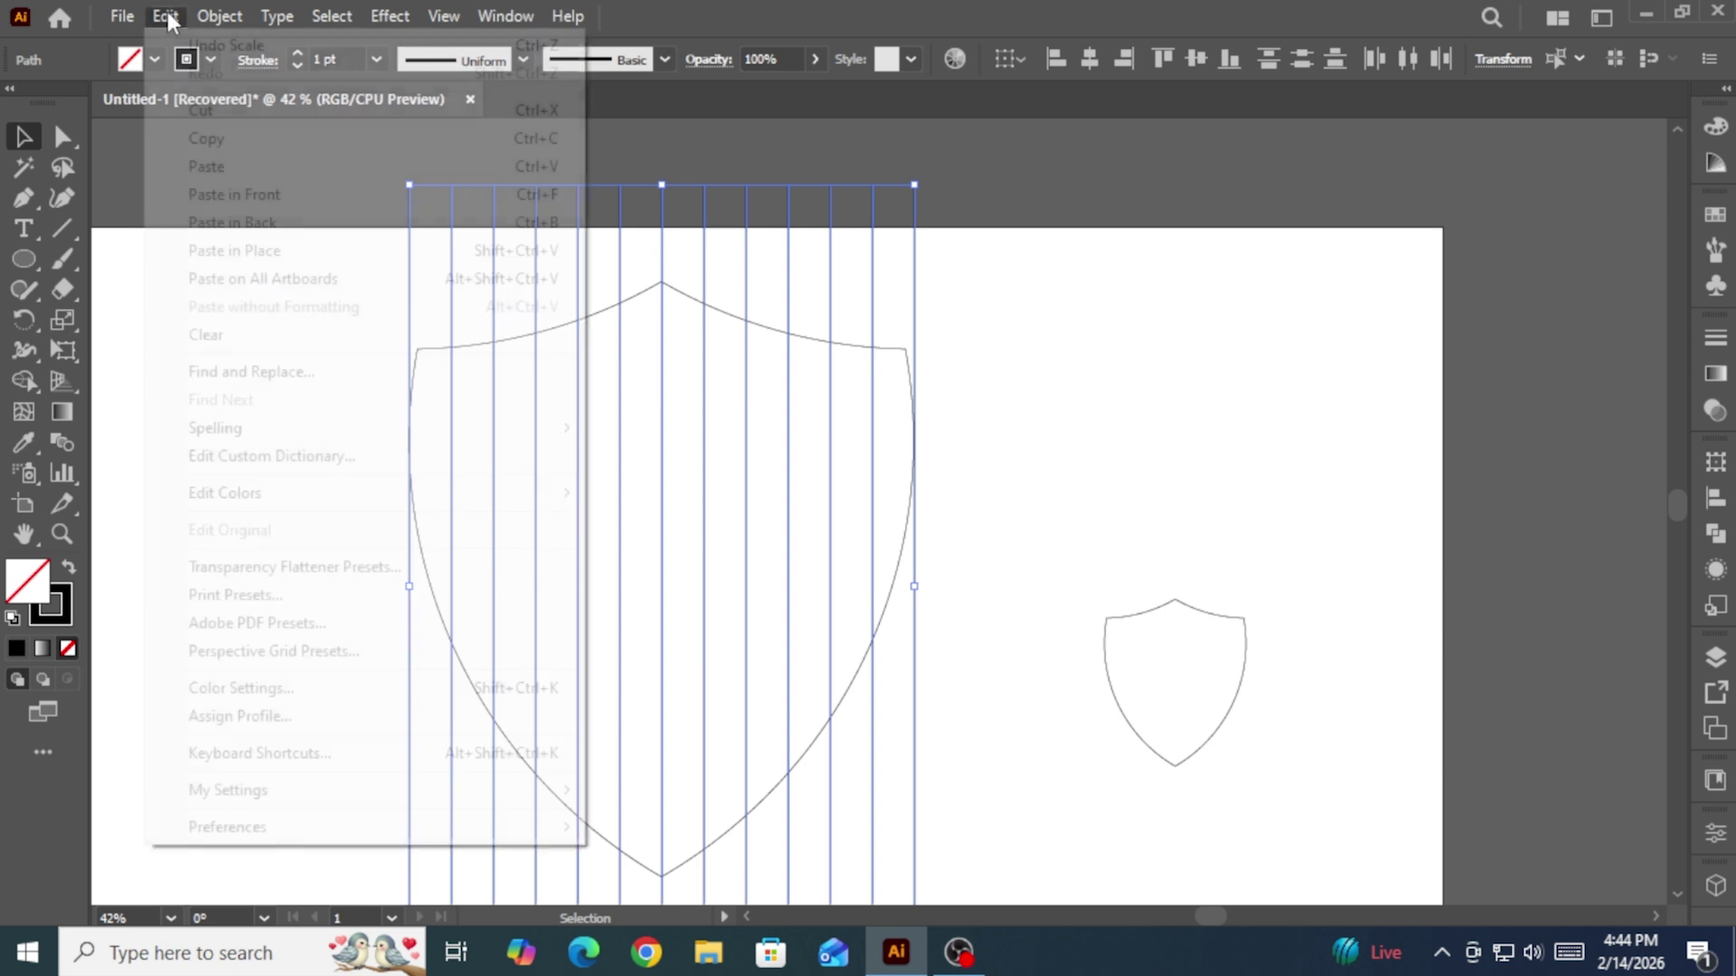
pyautogui.click(204, 137)
pyautogui.click(161, 18)
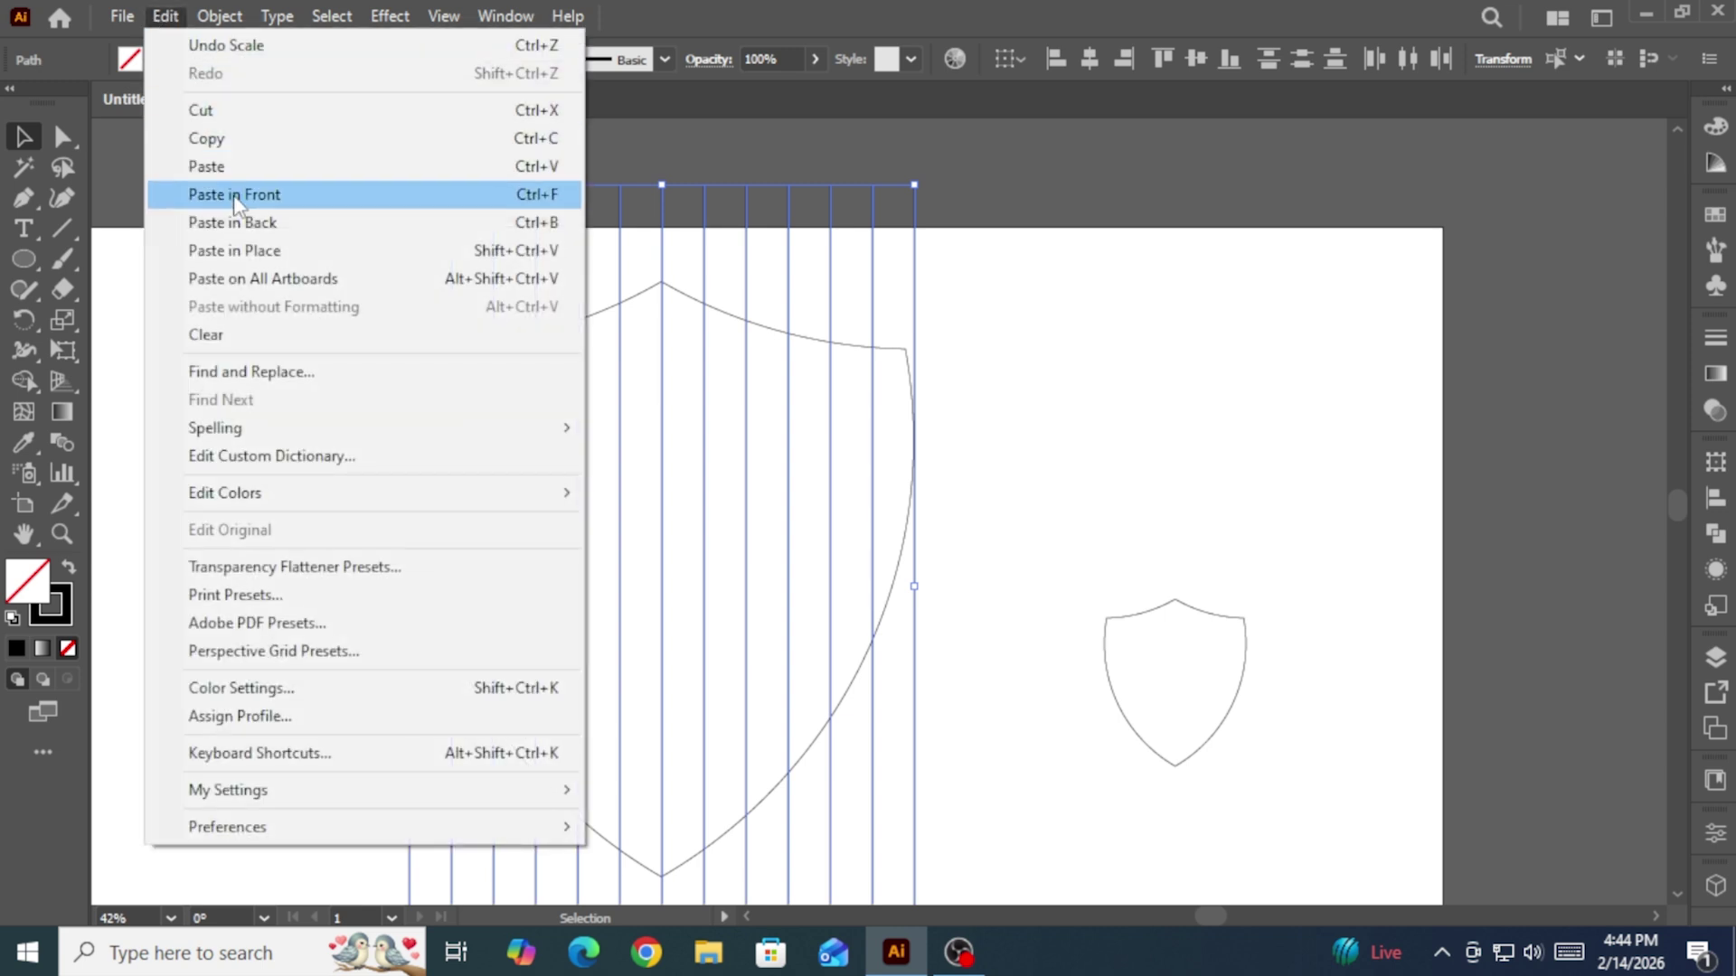
pyautogui.click(257, 195)
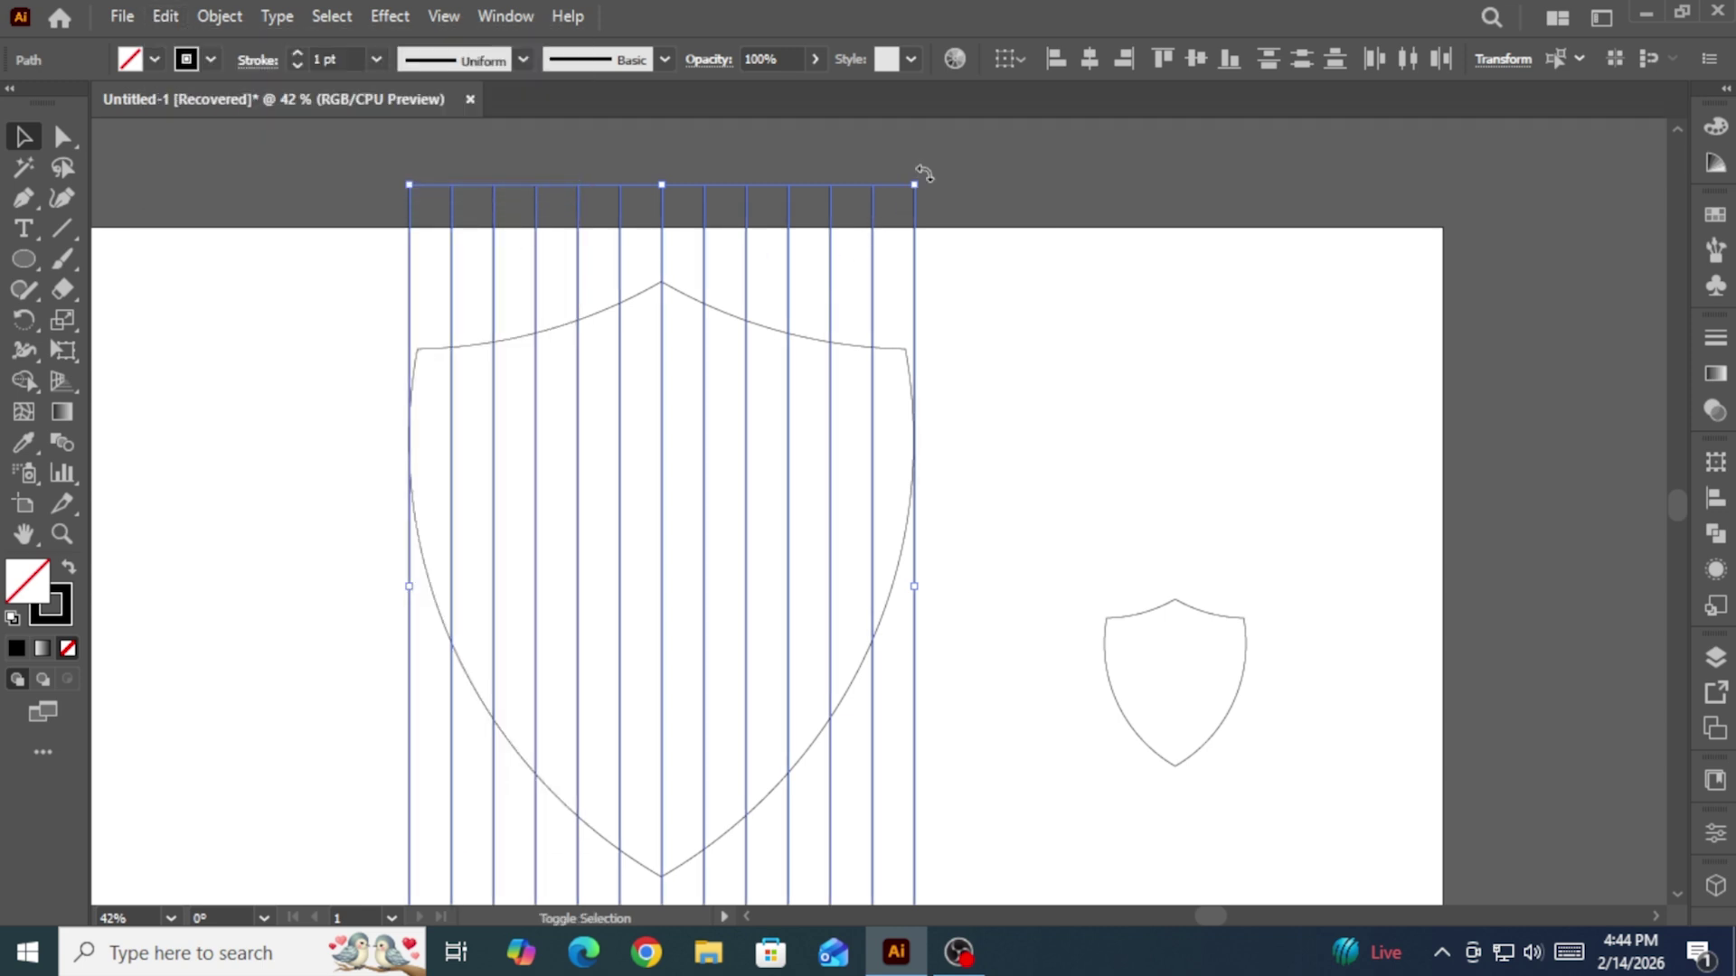
pyautogui.moveTo(965, 312); pyautogui.dragTo(969, 705)
# Step: Enlarge the small spare shield and move it off the artboard to the right
pyautogui.click(1256, 573)
pyautogui.click(1202, 624)
pyautogui.moveTo(1202, 623); pyautogui.dragTo(1465, 569)
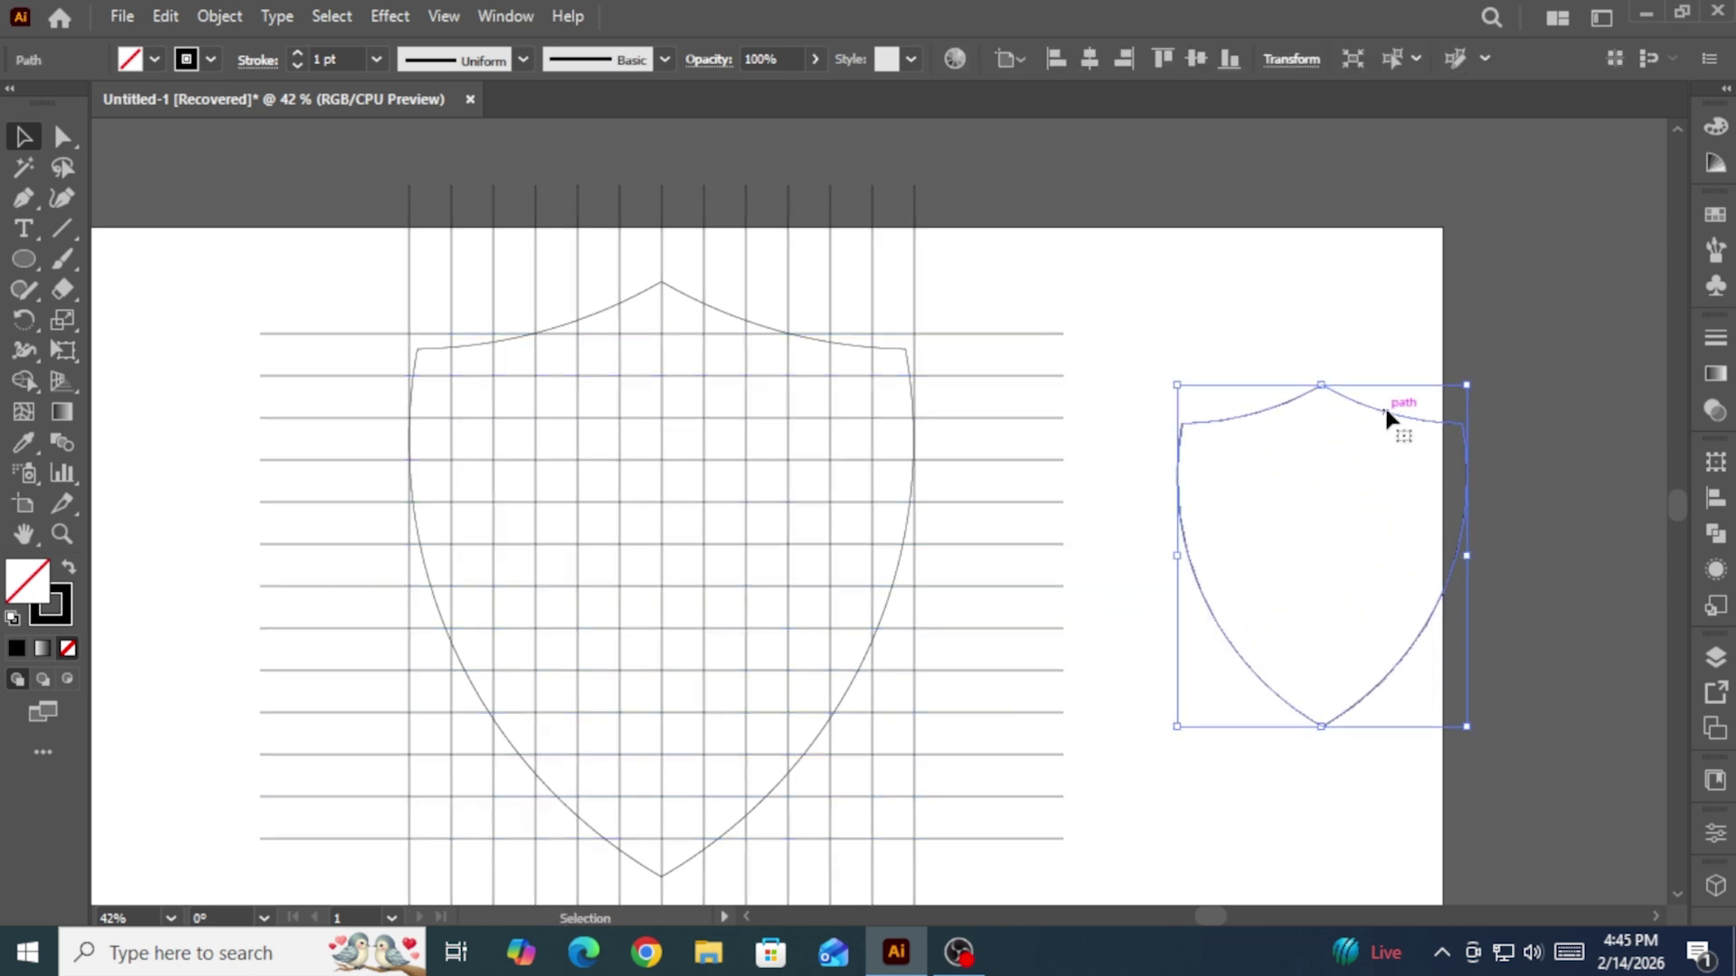
pyautogui.moveTo(1381, 409); pyautogui.dragTo(1429, 389)
pyautogui.hotkey('ctrl', '-')
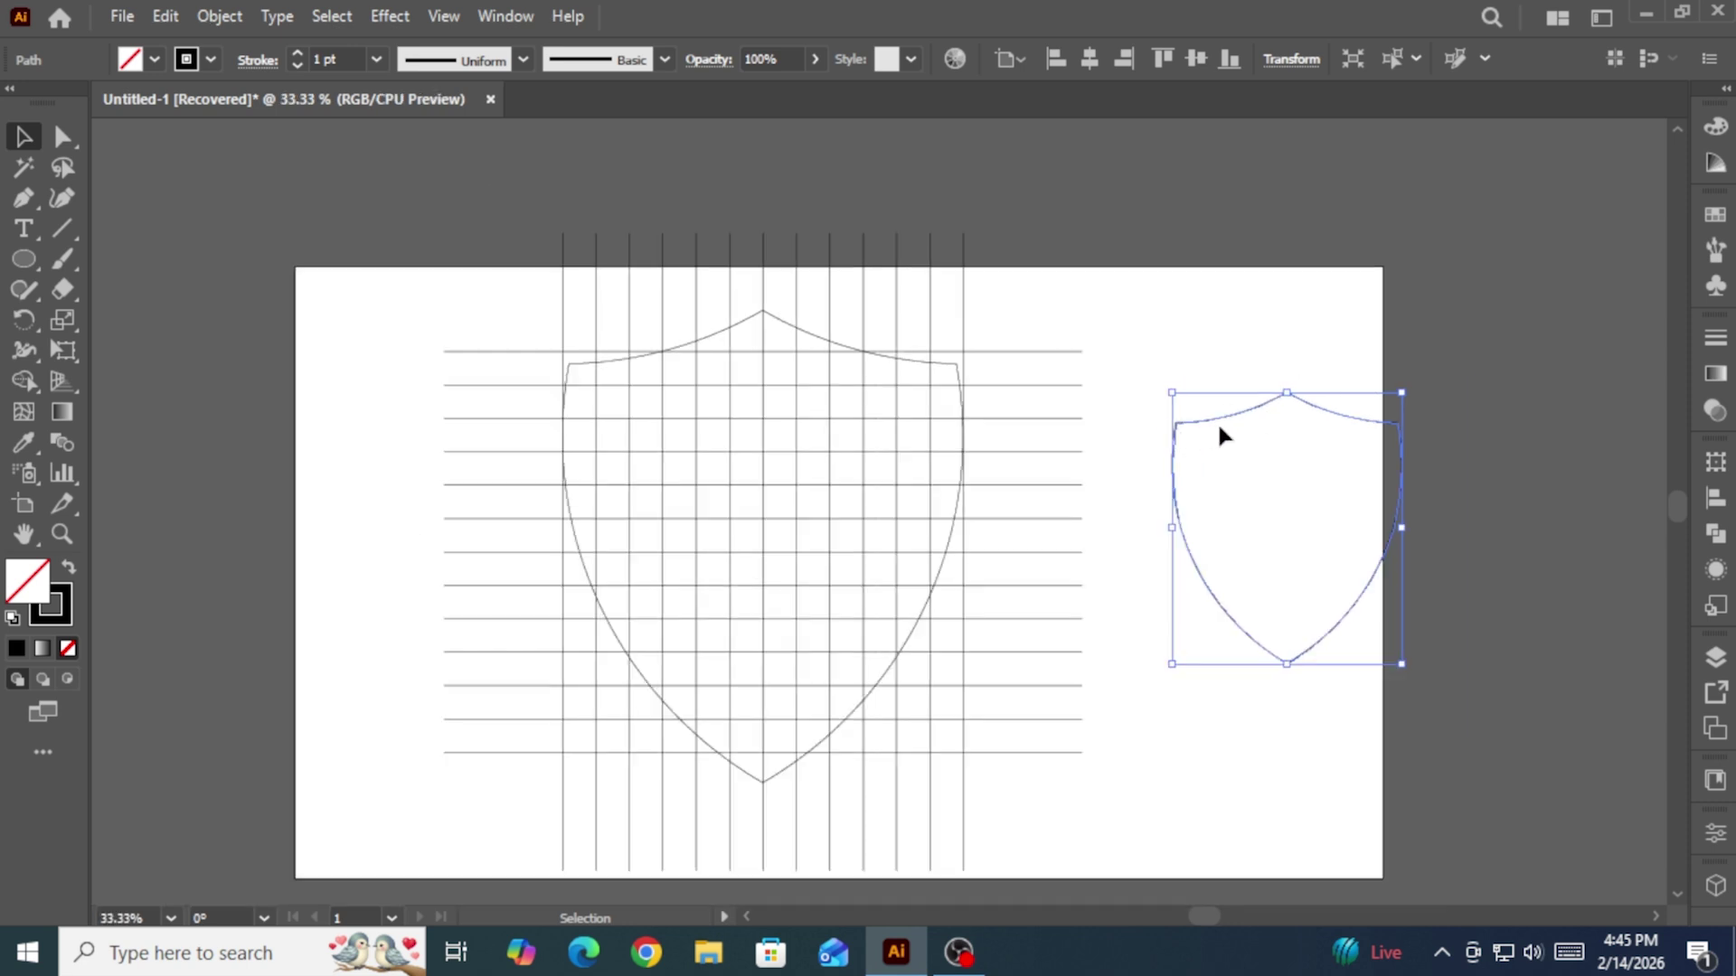
pyautogui.click(1217, 422)
pyautogui.moveTo(1255, 419); pyautogui.dragTo(1552, 427)
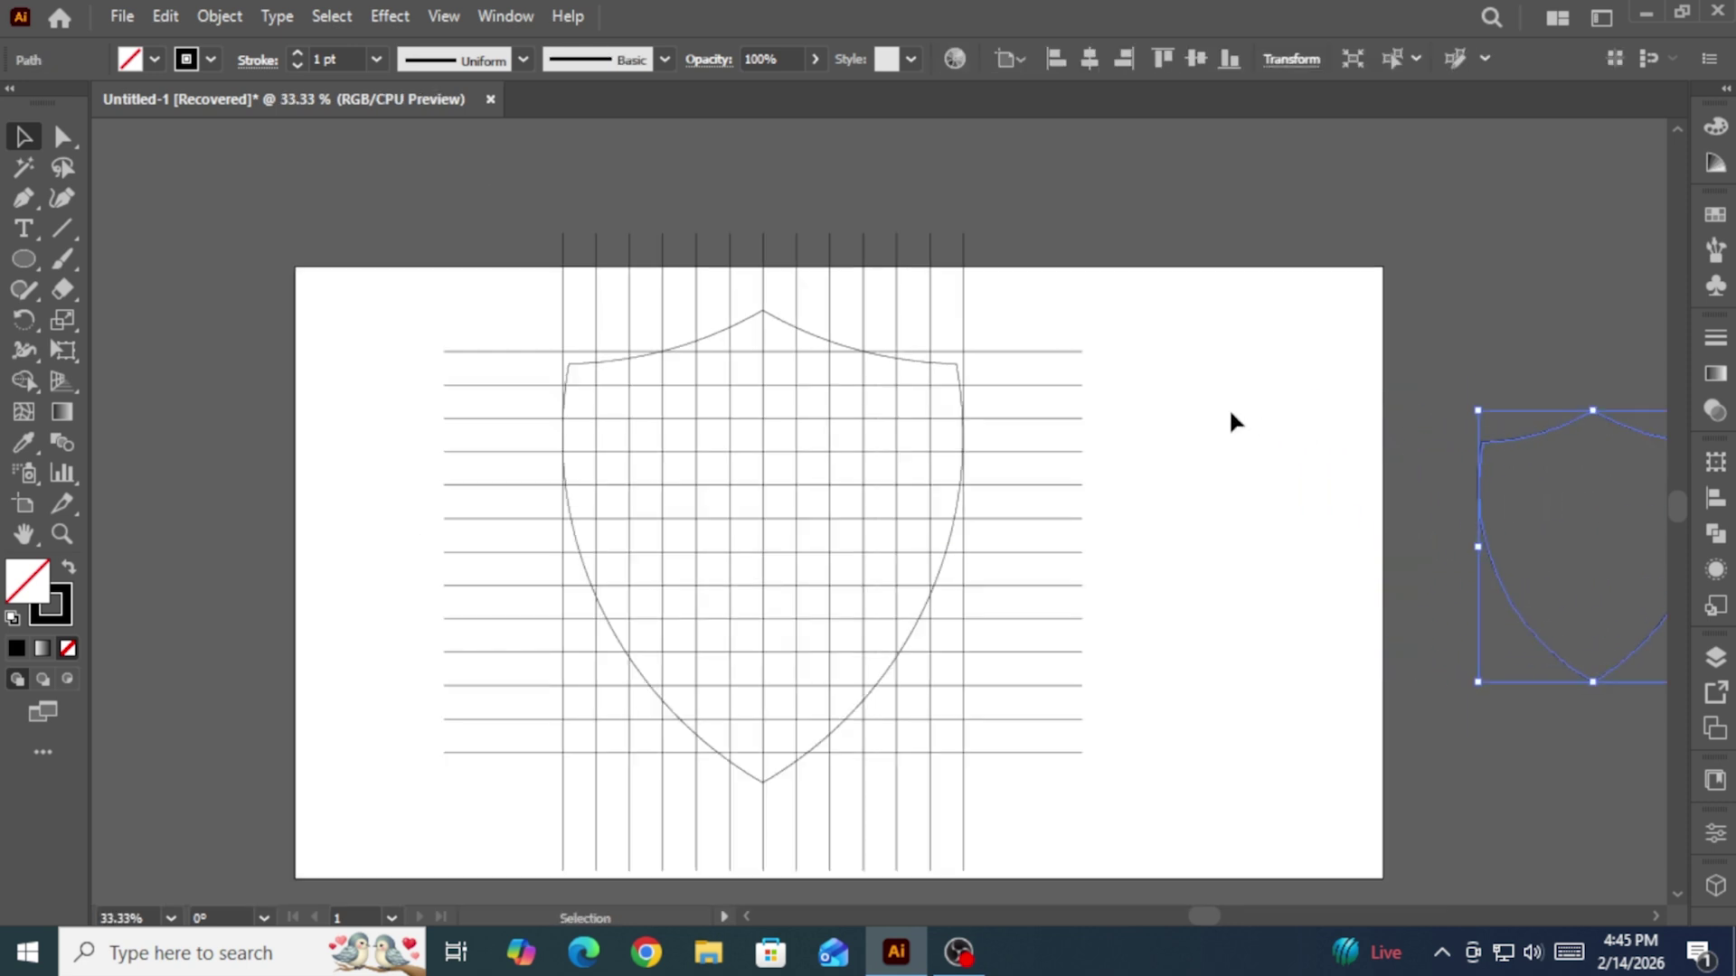
pyautogui.click(1230, 414)
# Step: Copy the large shield, paste it in front, and scale the copy about its center to sit one grid column inside
pyautogui.click(783, 334)
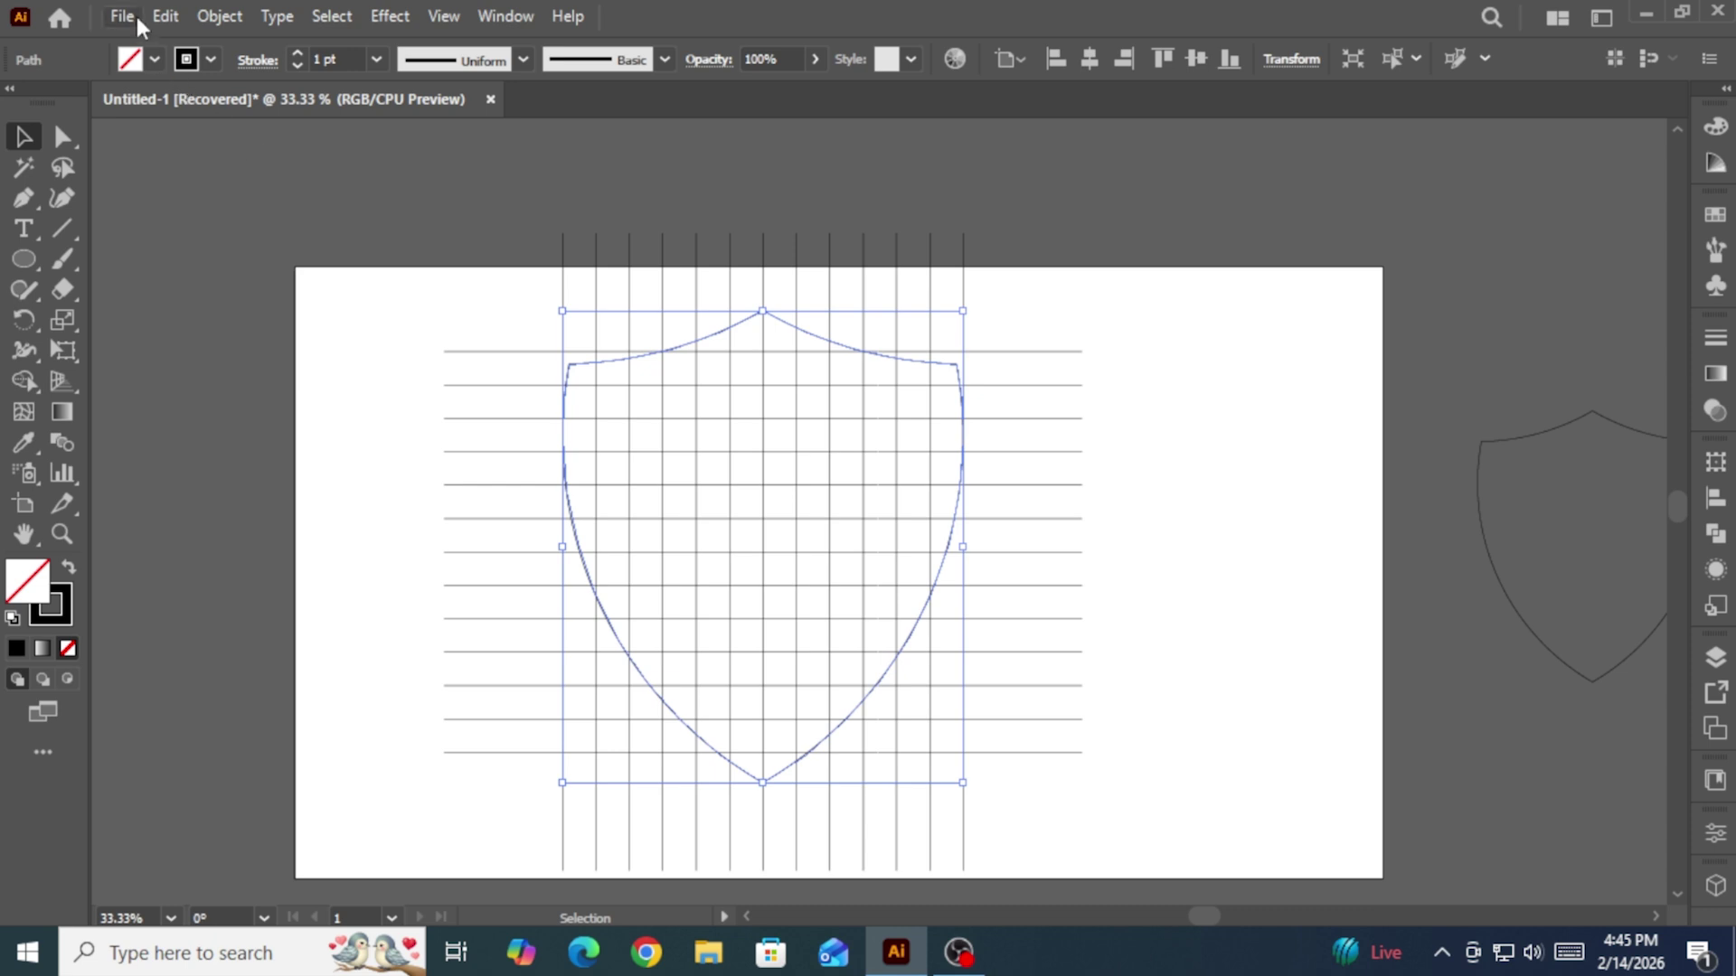
pyautogui.click(166, 16)
pyautogui.click(206, 139)
pyautogui.click(165, 15)
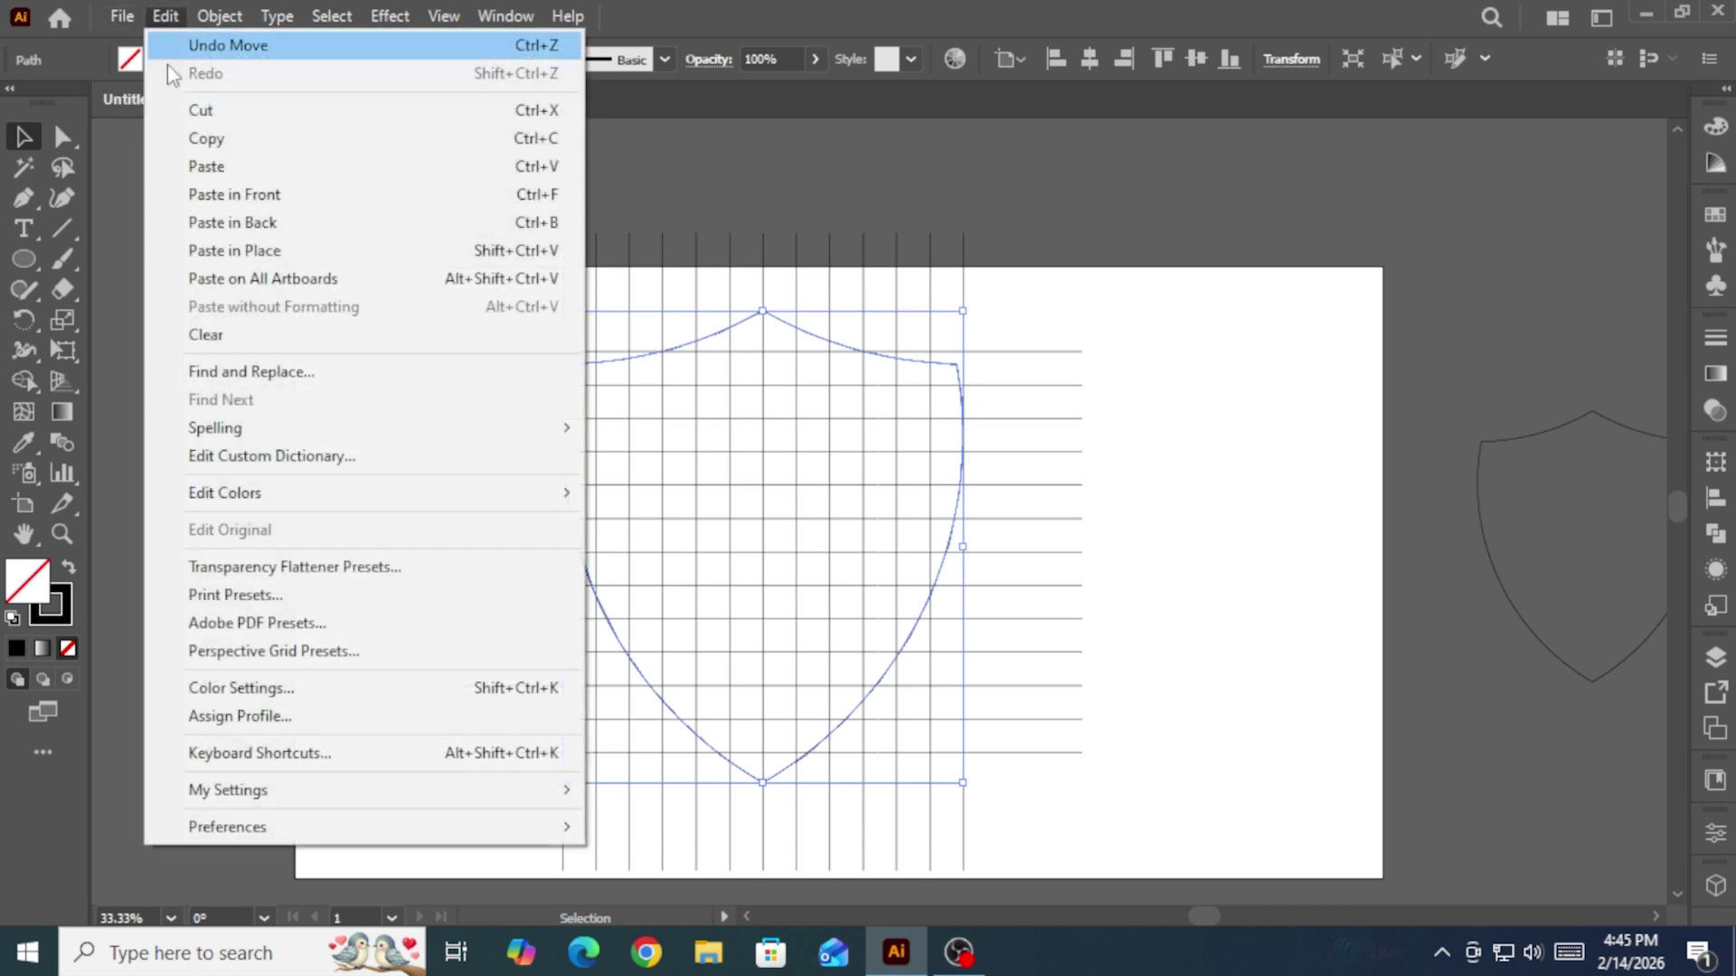
pyautogui.click(208, 194)
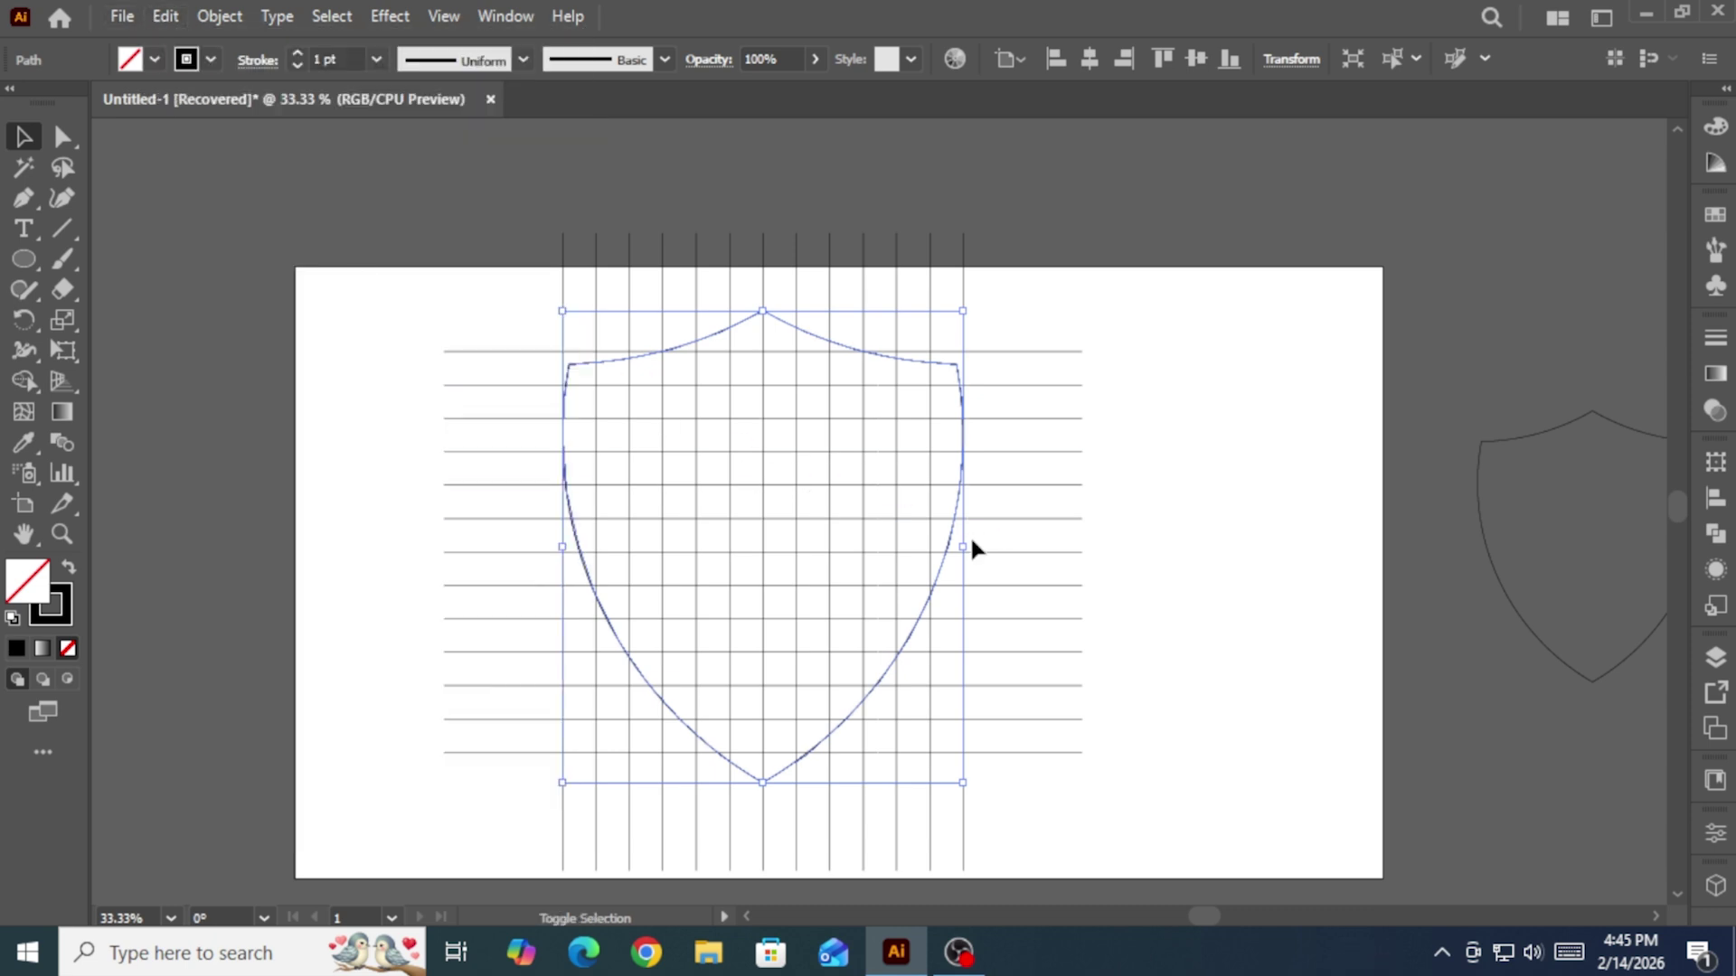
pyautogui.moveTo(963, 548); pyautogui.dragTo(930, 568)
pyautogui.click(1217, 546)
# Step: Select both shields with the grid lines for Shape Builder, and set a black fill with no stroke
pyautogui.scroll(1, 719, 500)
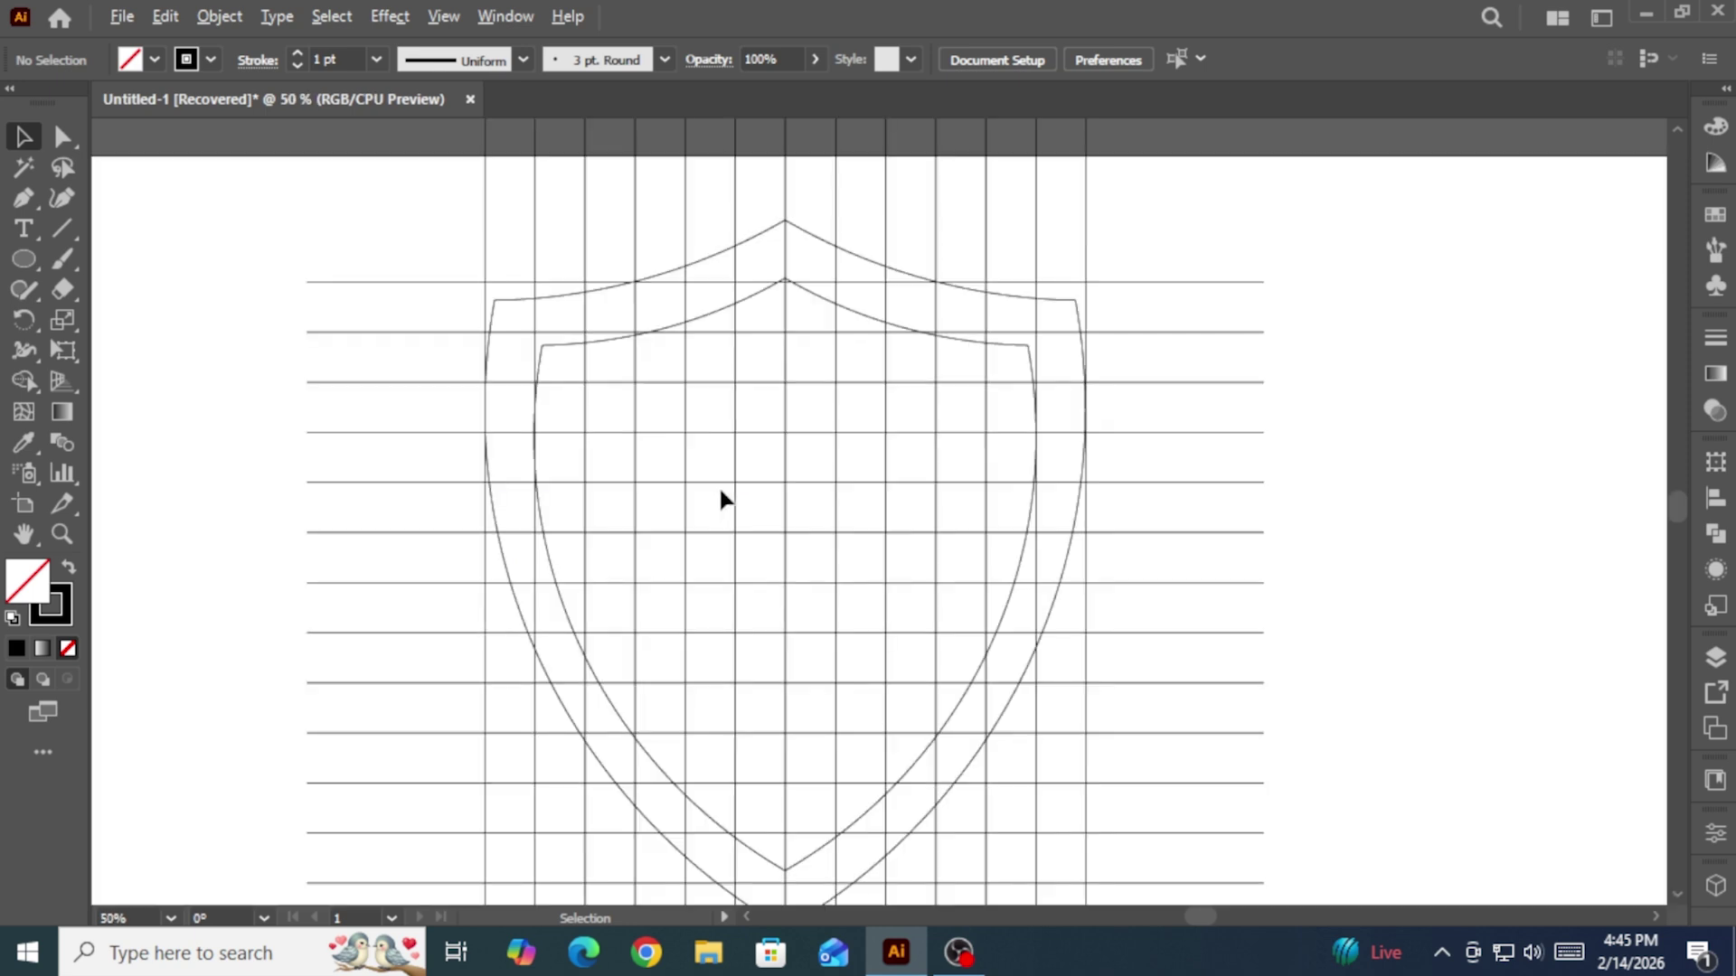
pyautogui.scroll(-1, 723, 479)
pyautogui.scroll(-1, 673, 462)
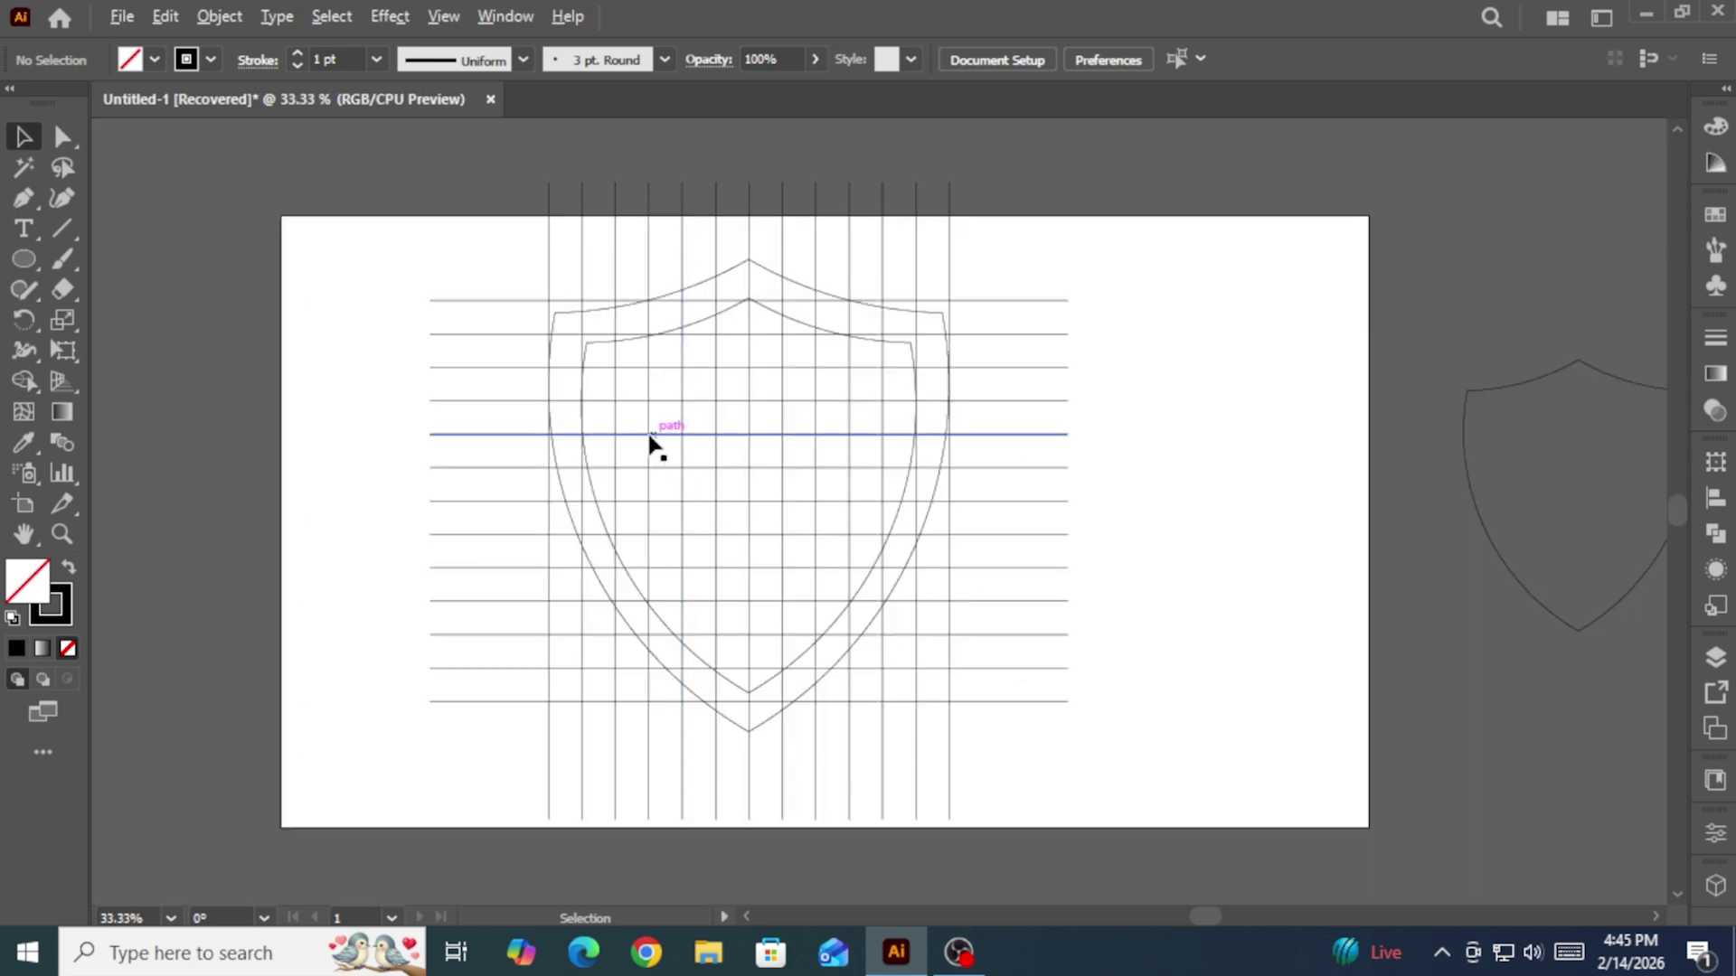
pyautogui.click(813, 624)
pyautogui.scroll(1, 639, 470)
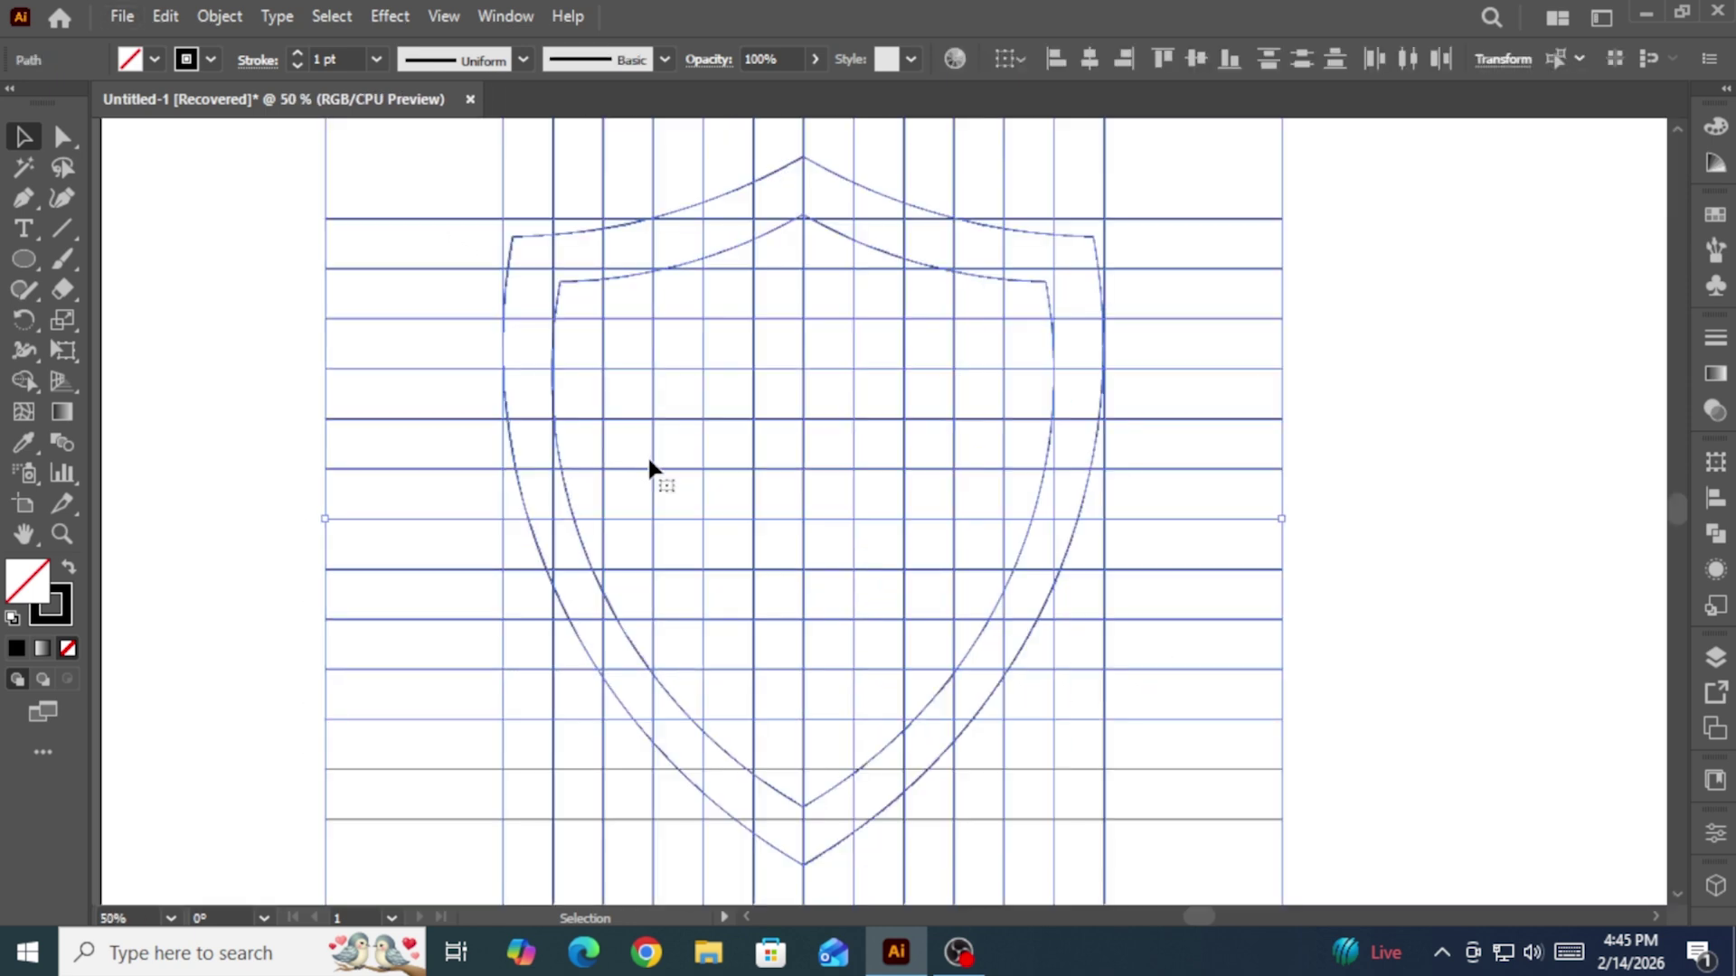
pyautogui.click(36, 388)
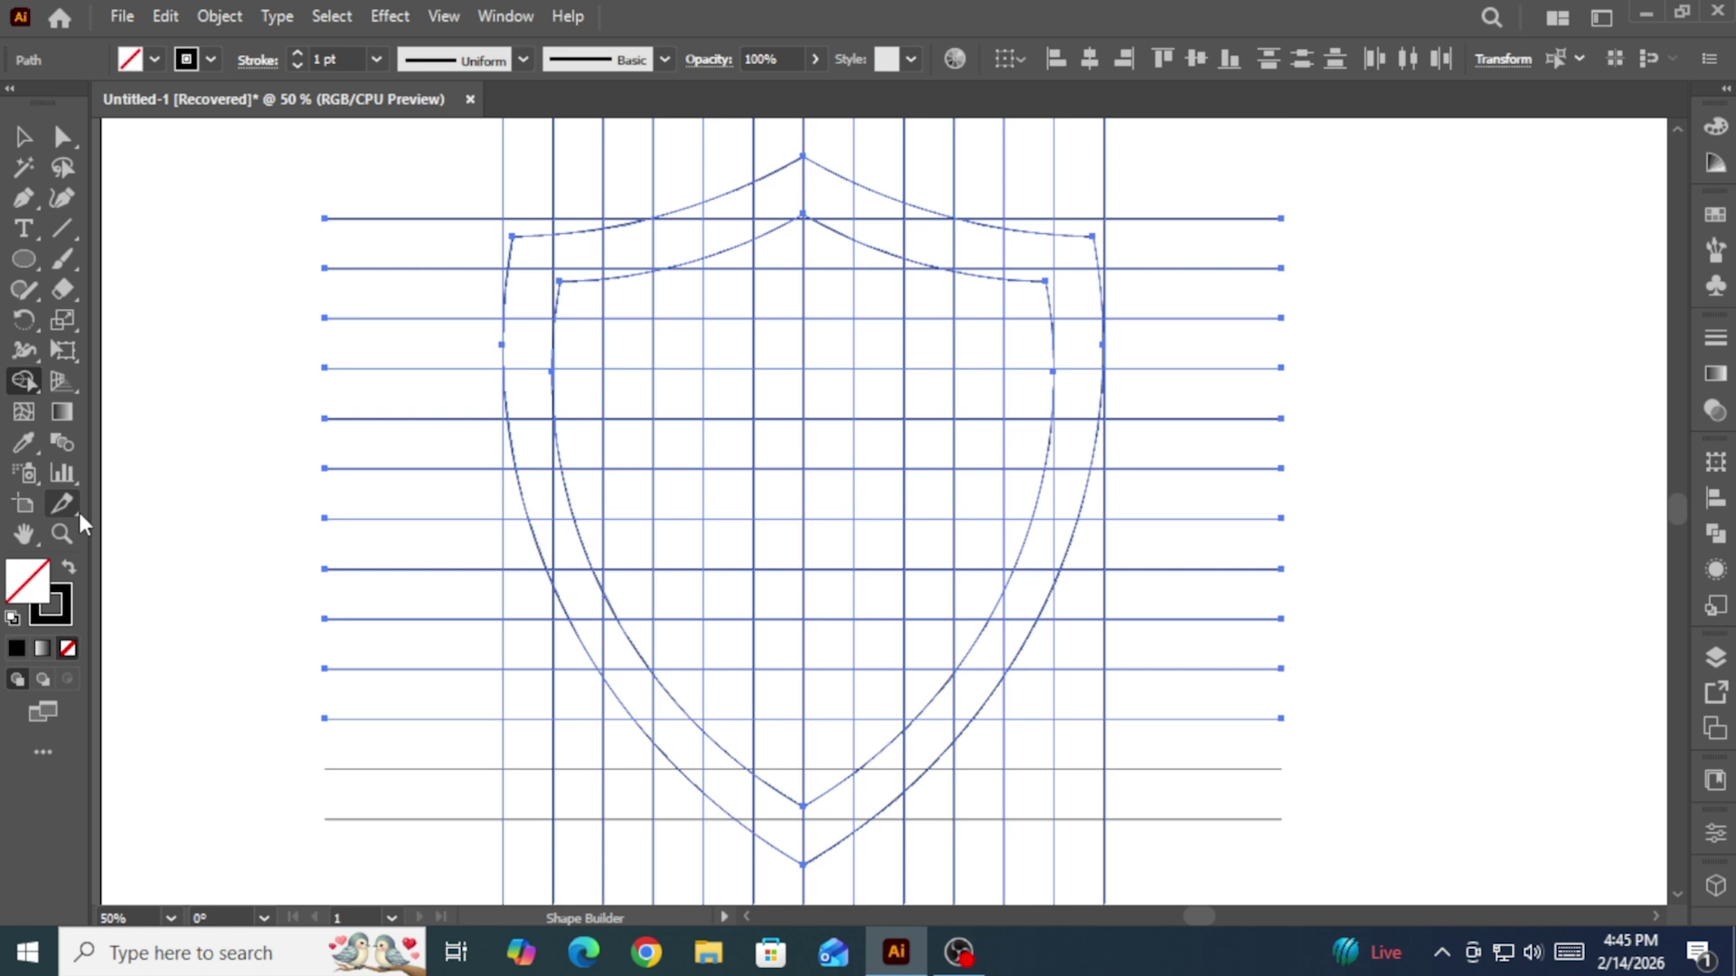
pyautogui.click(69, 571)
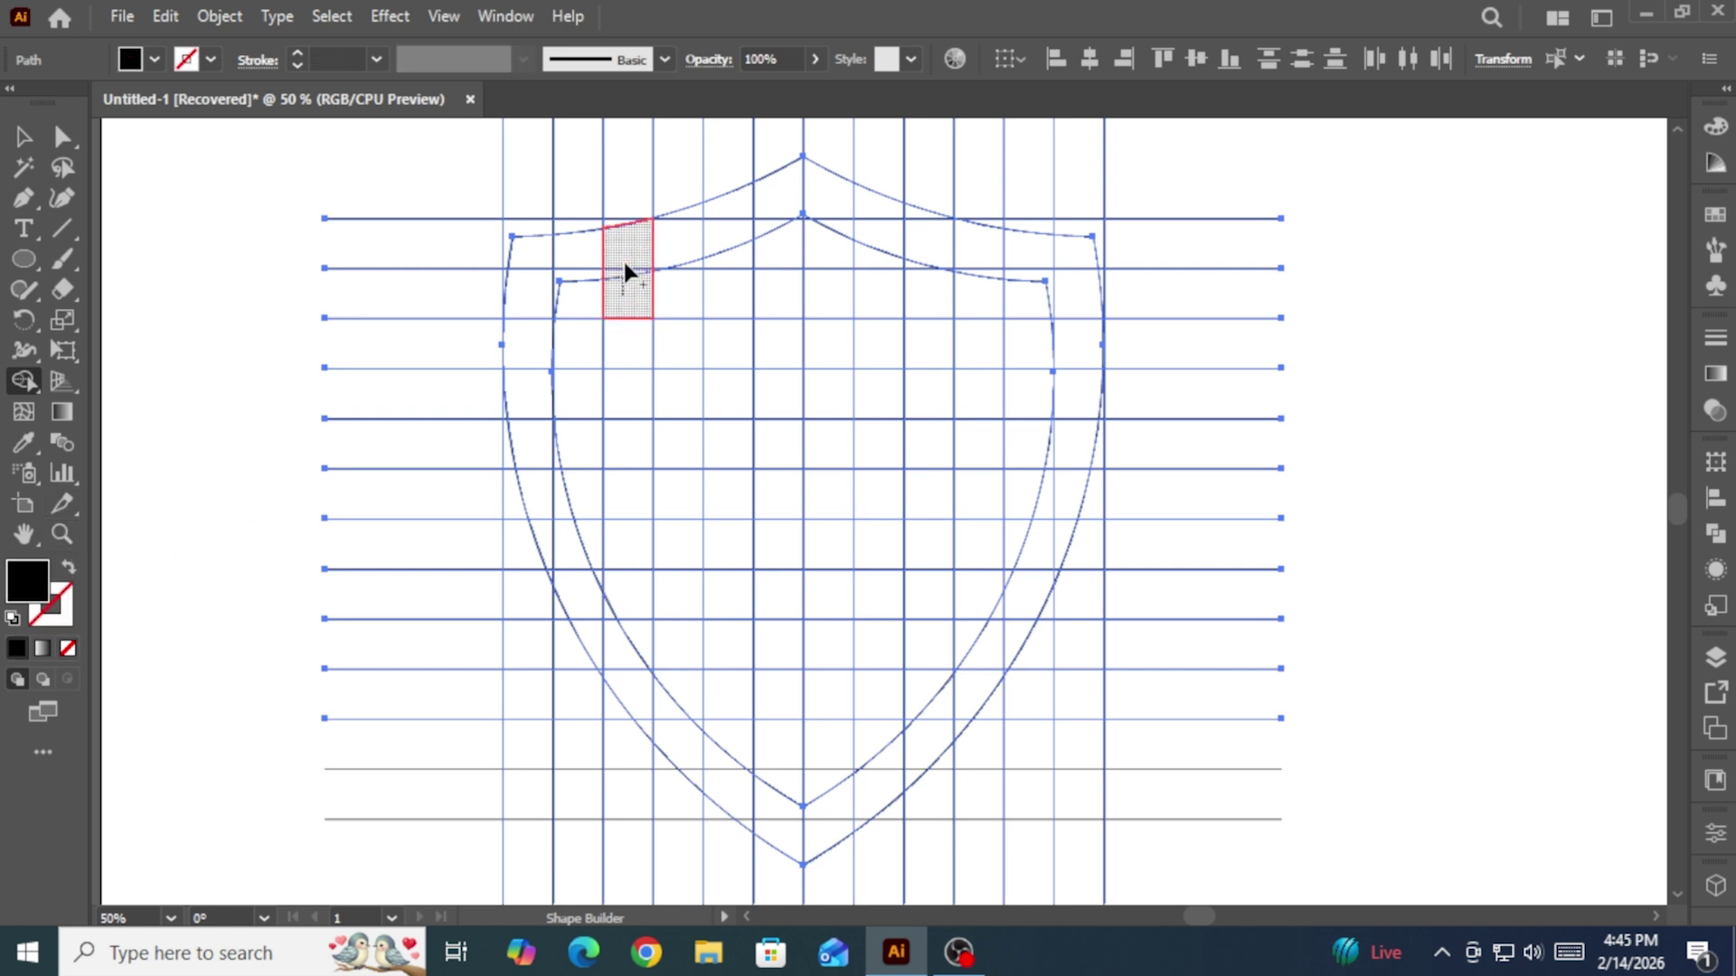
# Step: Merge the shield's left border cells into one black shape with a short upper hook and a vertical lower bar
pyautogui.moveTo(625, 264)
pyautogui.mouseDown()
pyautogui.moveTo(518, 279)
pyautogui.moveTo(571, 264)
pyautogui.moveTo(528, 309)
pyautogui.moveTo(528, 387)
pyautogui.moveTo(599, 642)
pyautogui.moveTo(537, 513)
pyautogui.mouseUp()
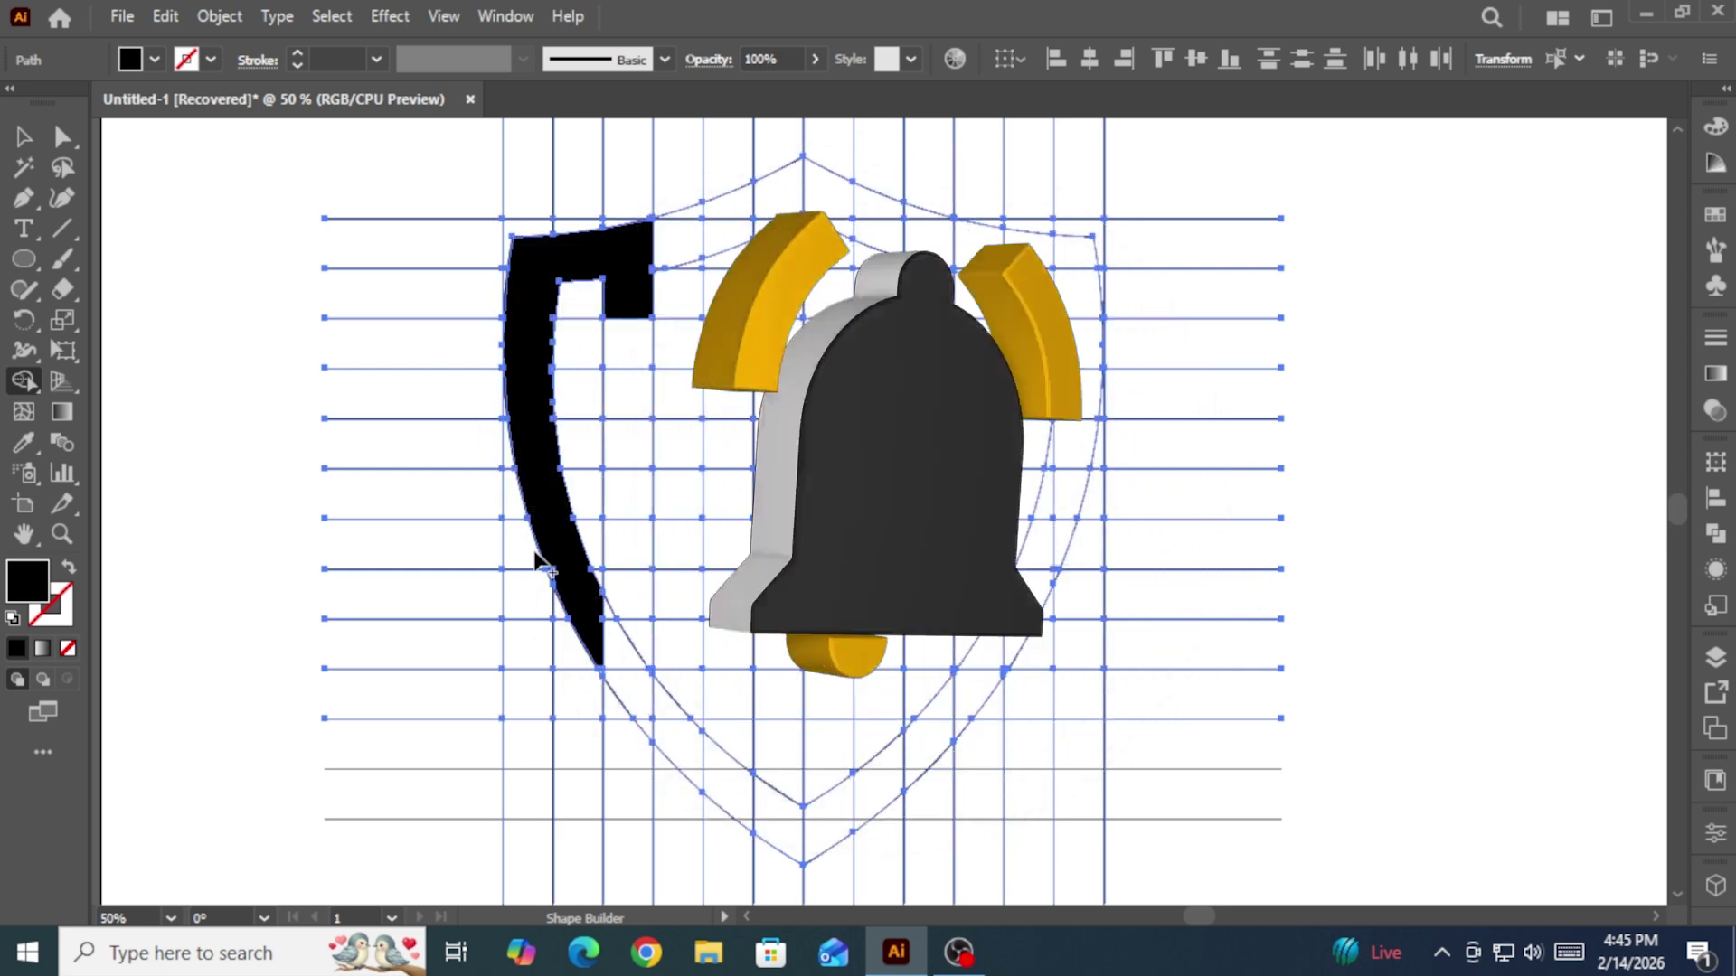
pyautogui.moveTo(571, 597)
pyautogui.mouseDown()
pyautogui.moveTo(643, 731)
pyautogui.moveTo(645, 651)
pyautogui.mouseUp()
pyautogui.moveTo(635, 498); pyautogui.dragTo(637, 502)
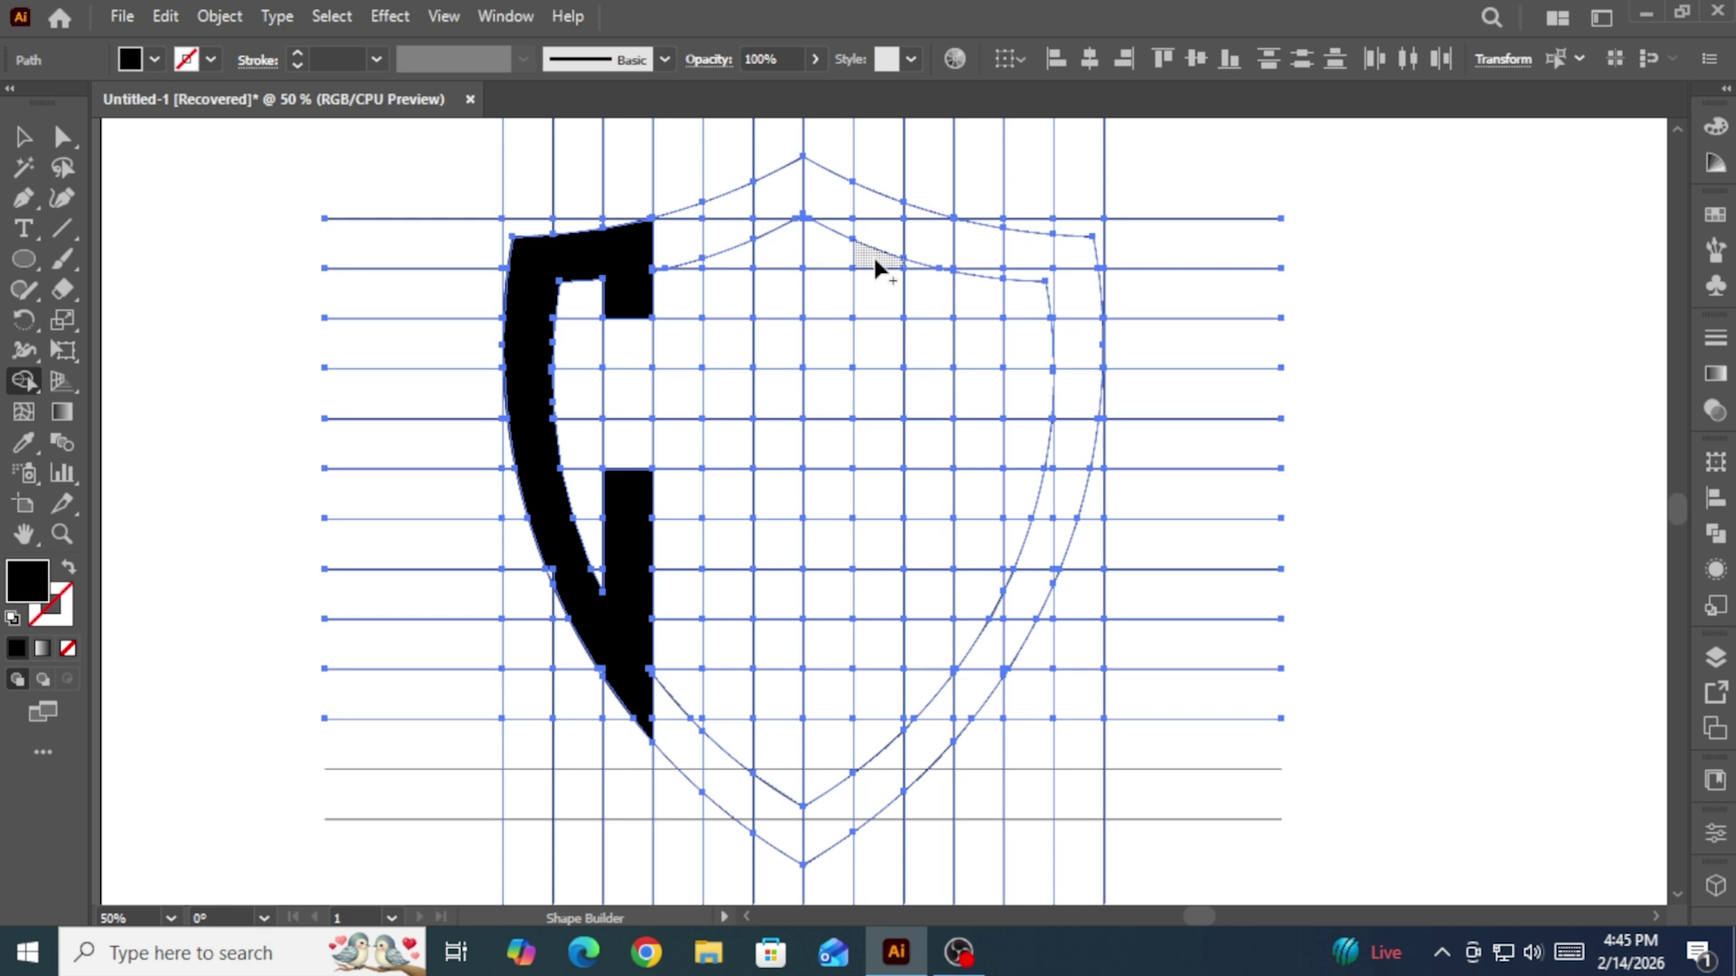
# Step: Merge the border cells around the shield's upper peak into a black cap with a short leg on each side
pyautogui.moveTo(876, 260)
pyautogui.mouseDown()
pyautogui.moveTo(876, 221)
pyautogui.moveTo(777, 195)
pyautogui.moveTo(716, 236)
pyautogui.mouseUp()
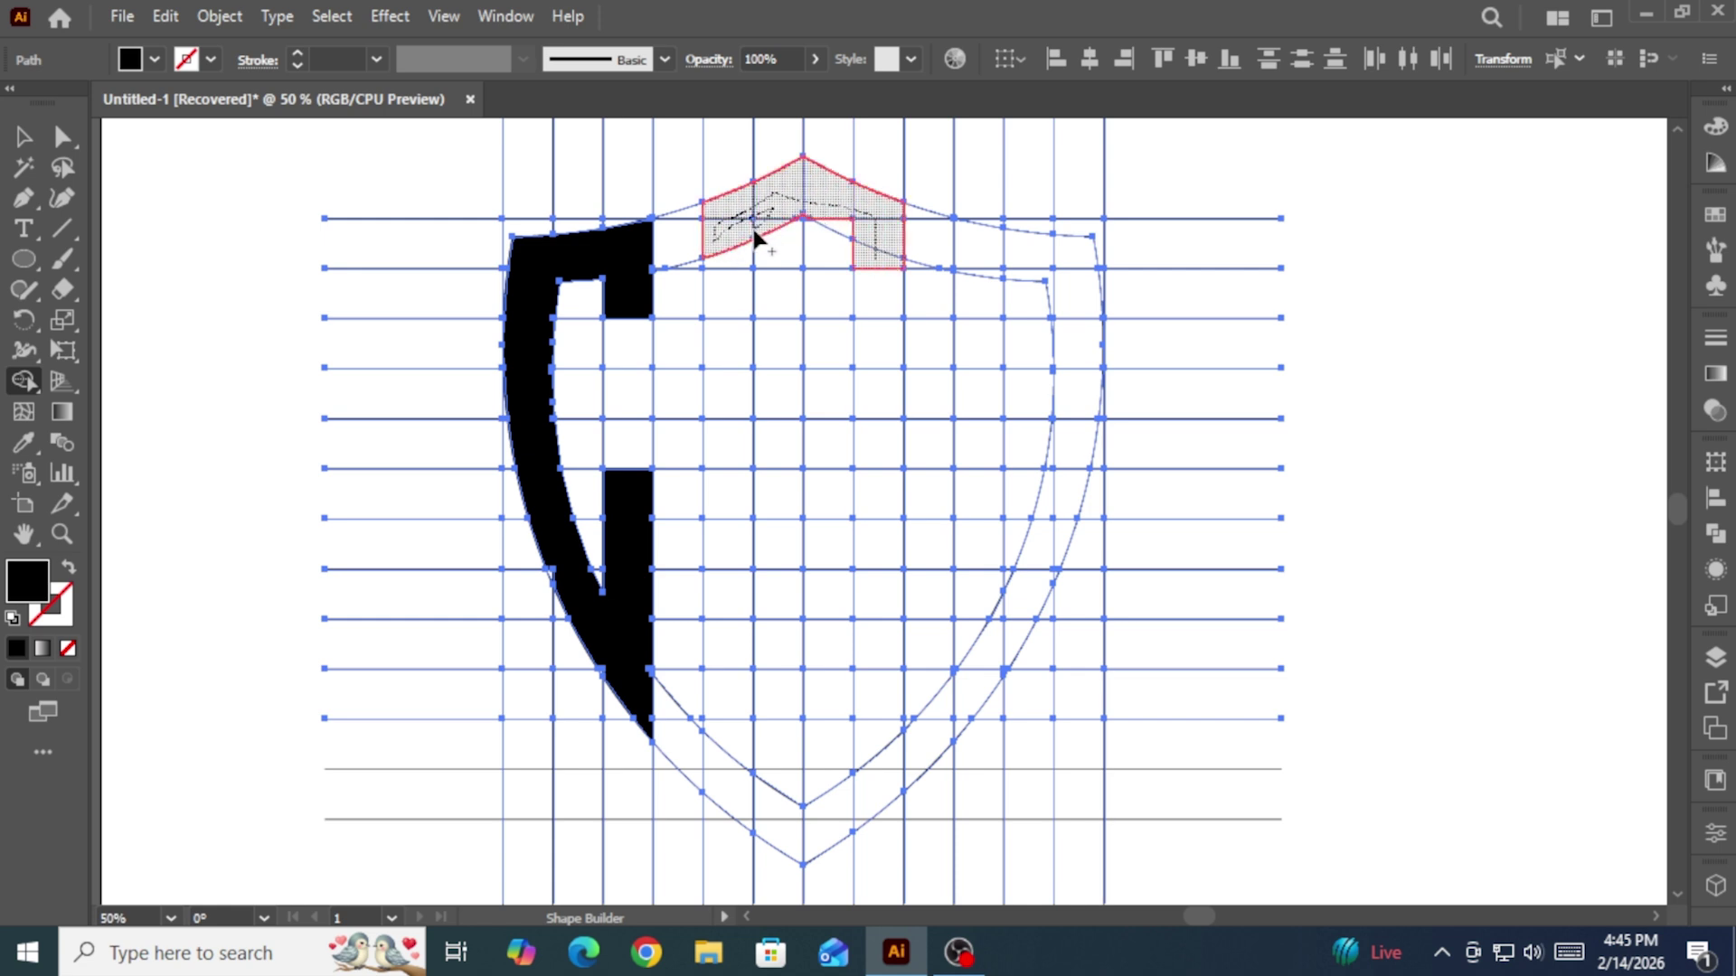
pyautogui.moveTo(842, 226); pyautogui.dragTo(859, 233)
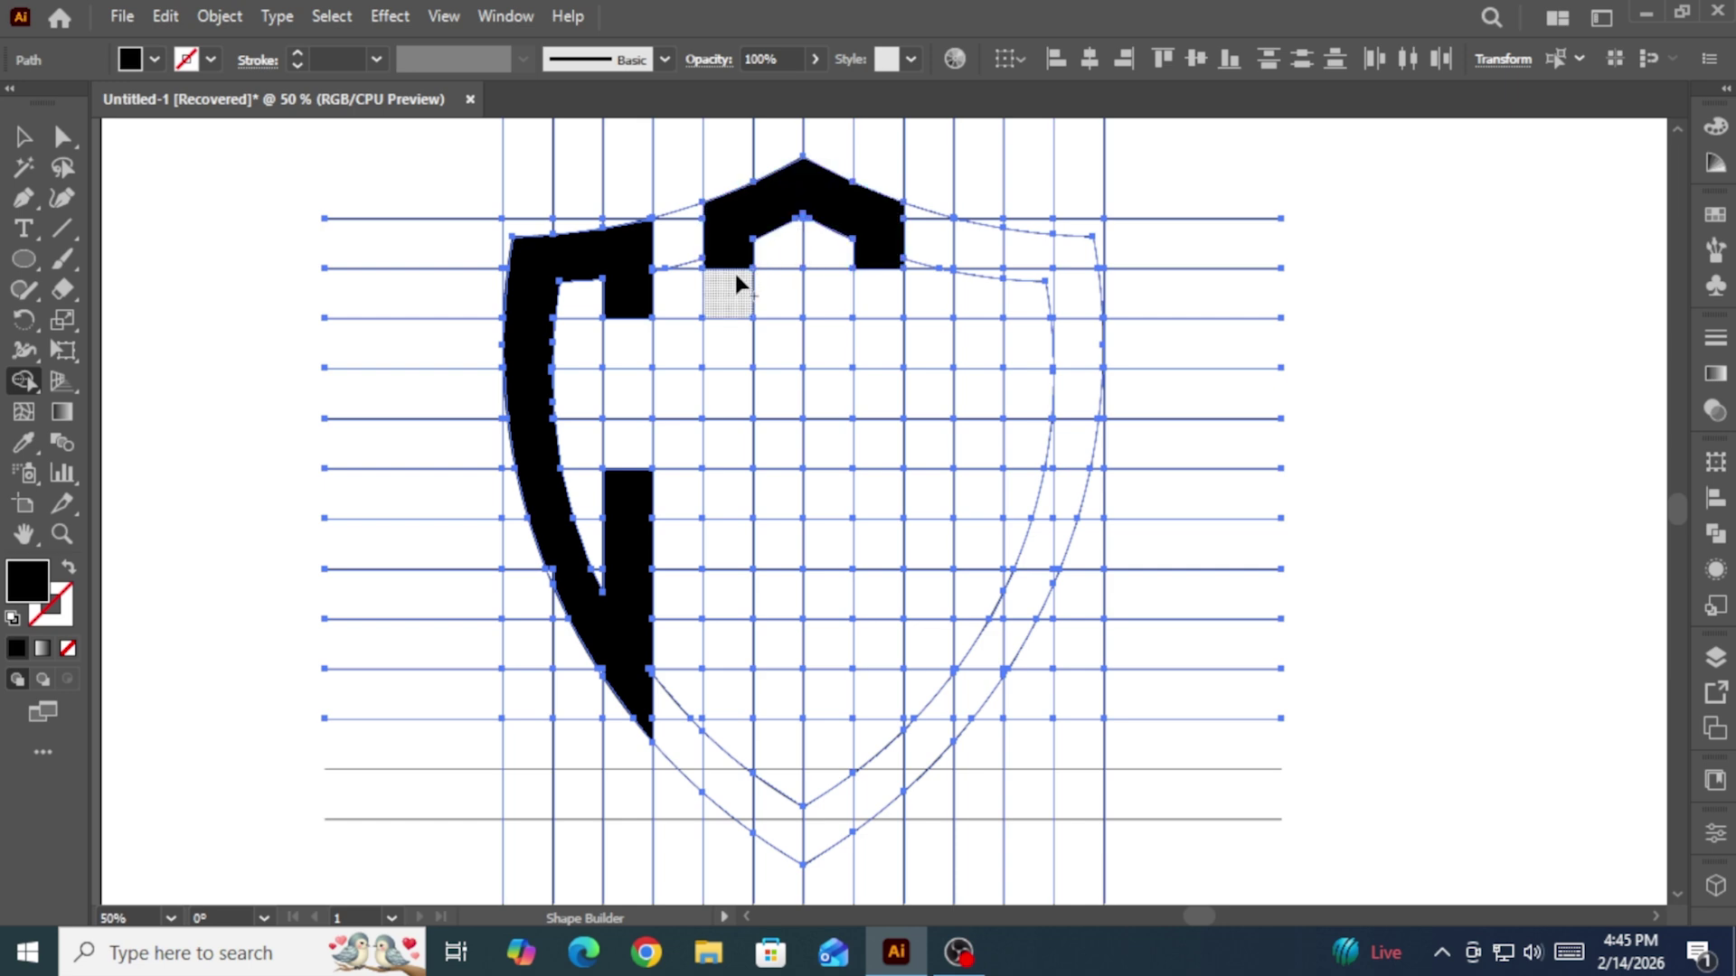
# Step: Merge cells from the peak cap through the middle bar and bottom tip into one black S shape with short end legs
pyautogui.moveTo(728, 246)
pyautogui.mouseDown()
pyautogui.moveTo(720, 482)
pyautogui.moveTo(833, 495)
pyautogui.mouseUp()
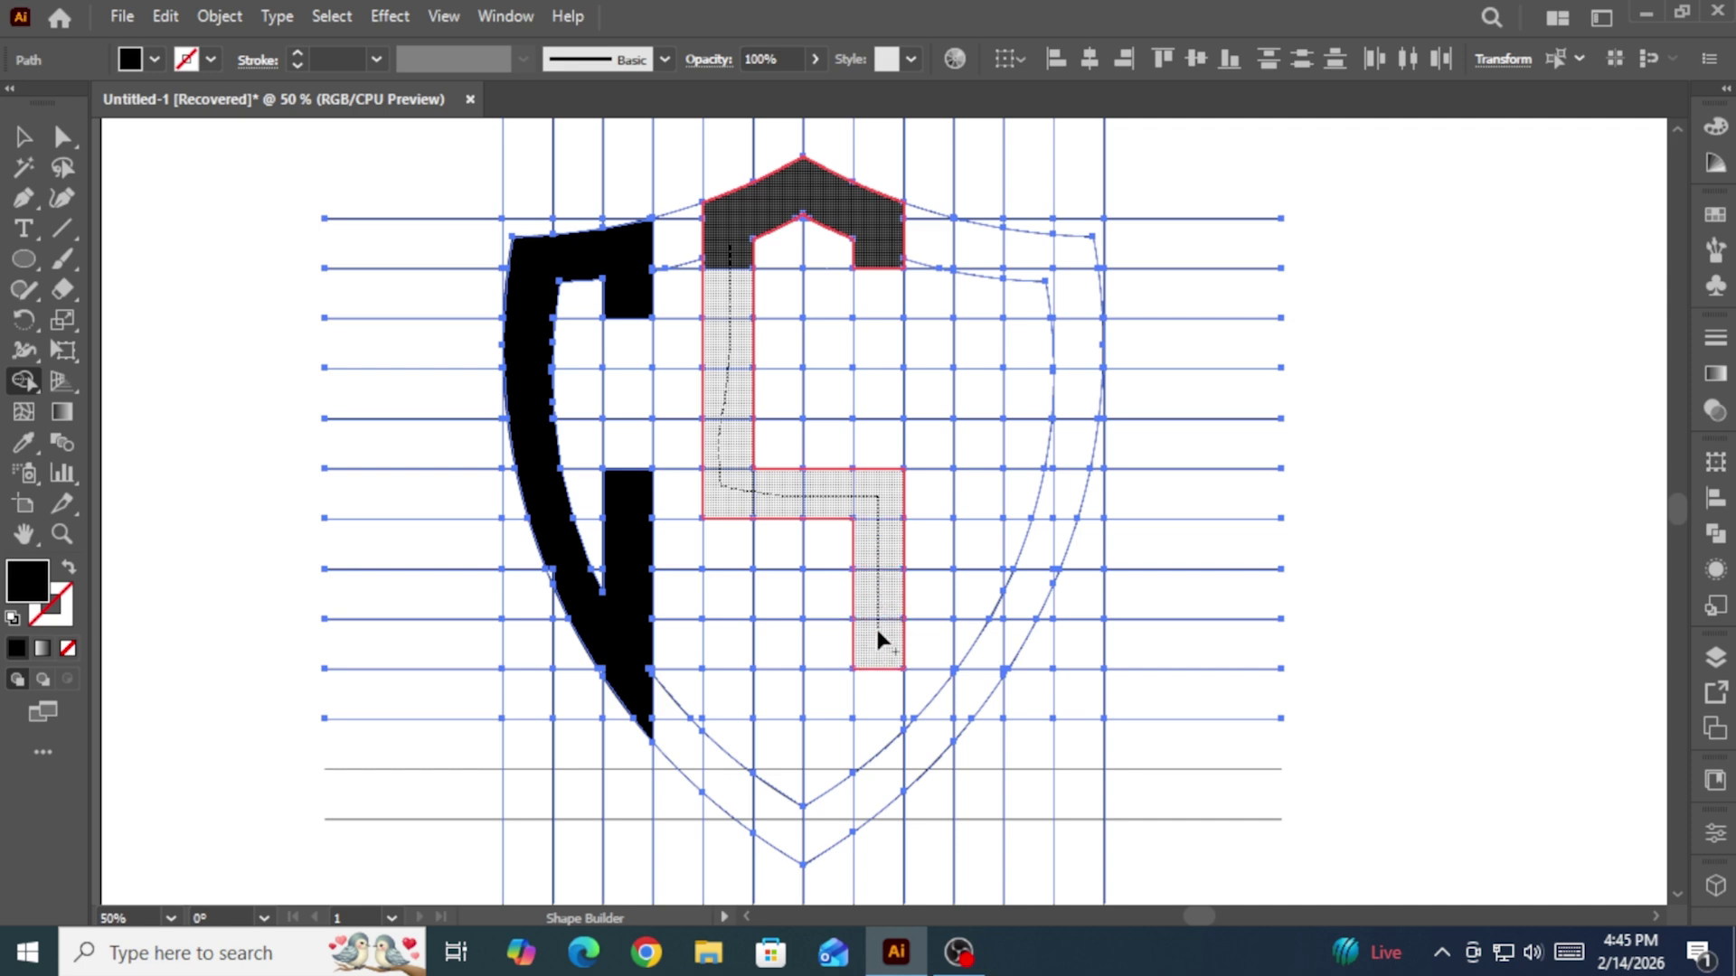
pyautogui.moveTo(877, 633)
pyautogui.mouseDown()
pyautogui.moveTo(886, 722)
pyautogui.moveTo(850, 815)
pyautogui.moveTo(796, 824)
pyautogui.moveTo(717, 801)
pyautogui.mouseUp()
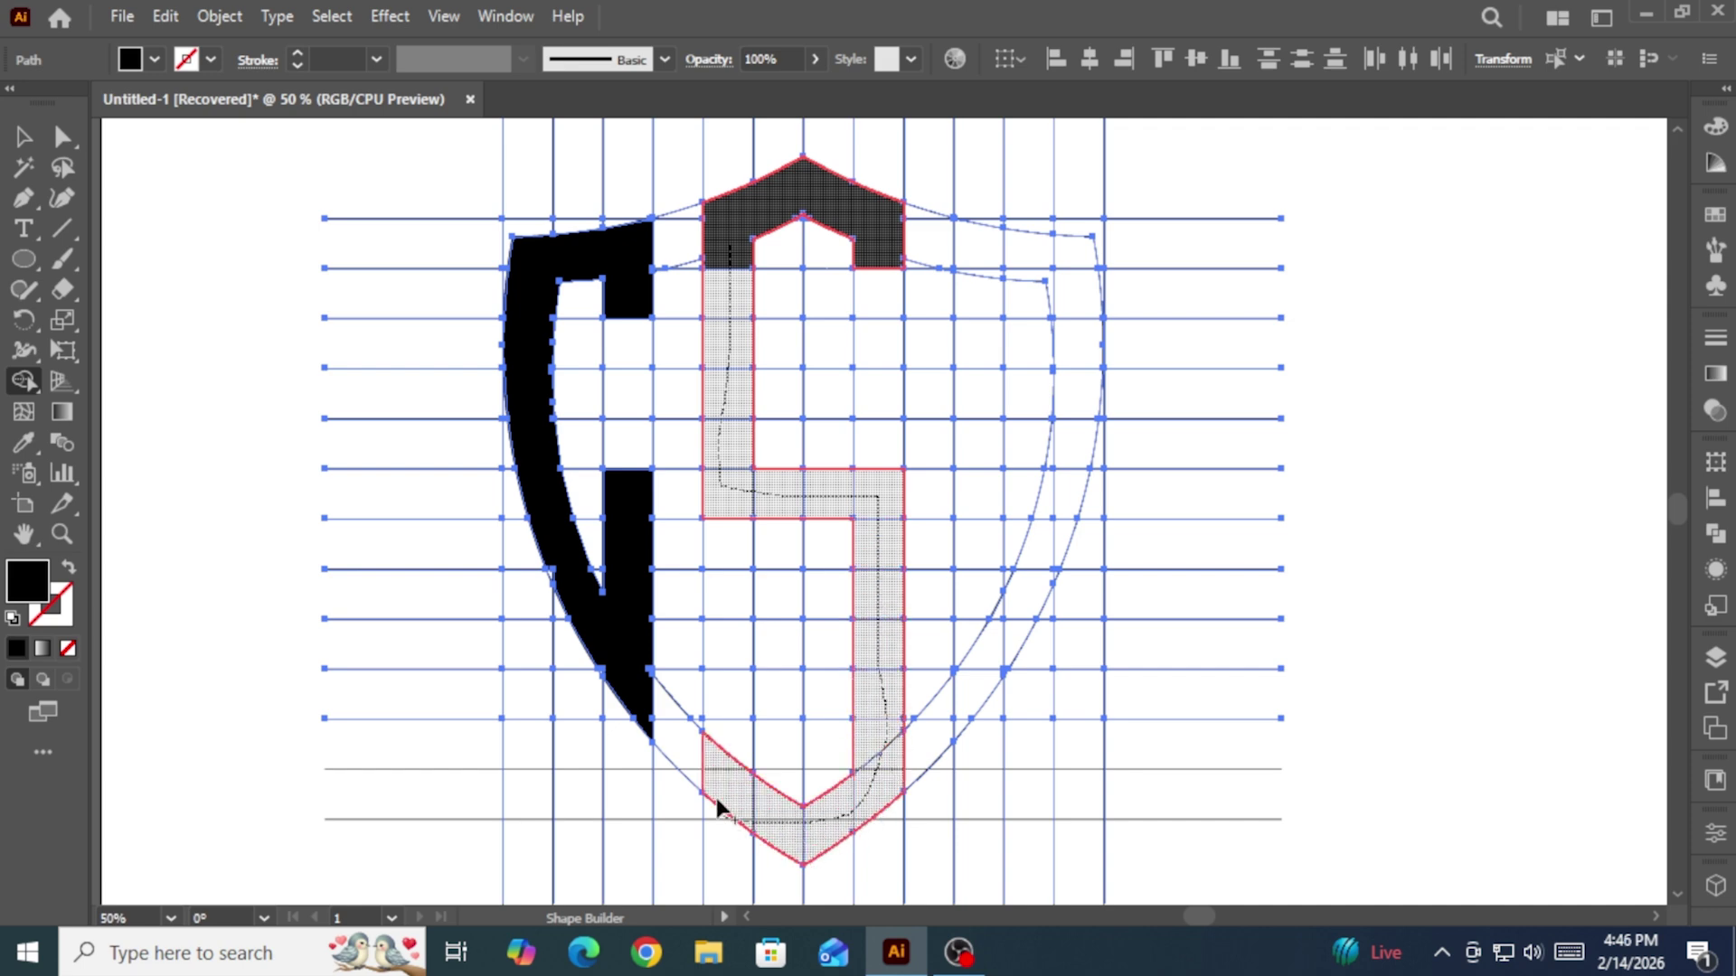
pyautogui.moveTo(726, 627); pyautogui.dragTo(725, 626)
pyautogui.moveTo(889, 256); pyautogui.dragTo(888, 334)
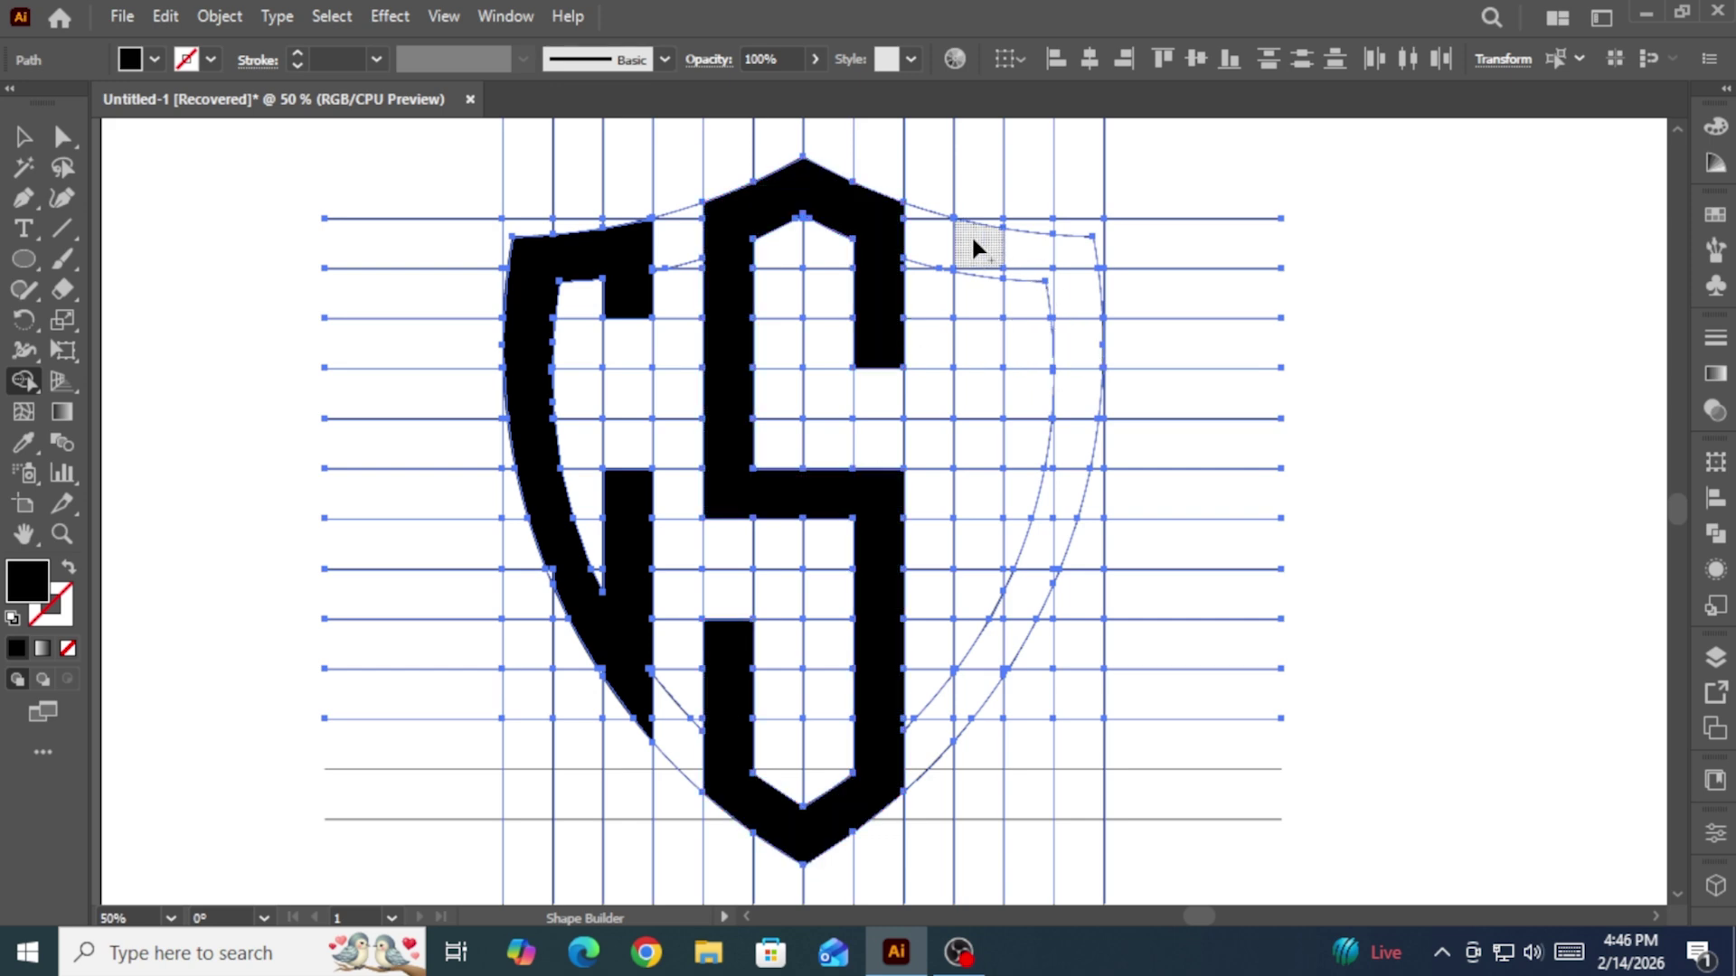
# Step: Merge the right vertical column with the shield's right border cells into one black D-like shape
pyautogui.moveTo(972, 566); pyautogui.dragTo(958, 720)
pyautogui.moveTo(989, 272); pyautogui.dragTo(1033, 246)
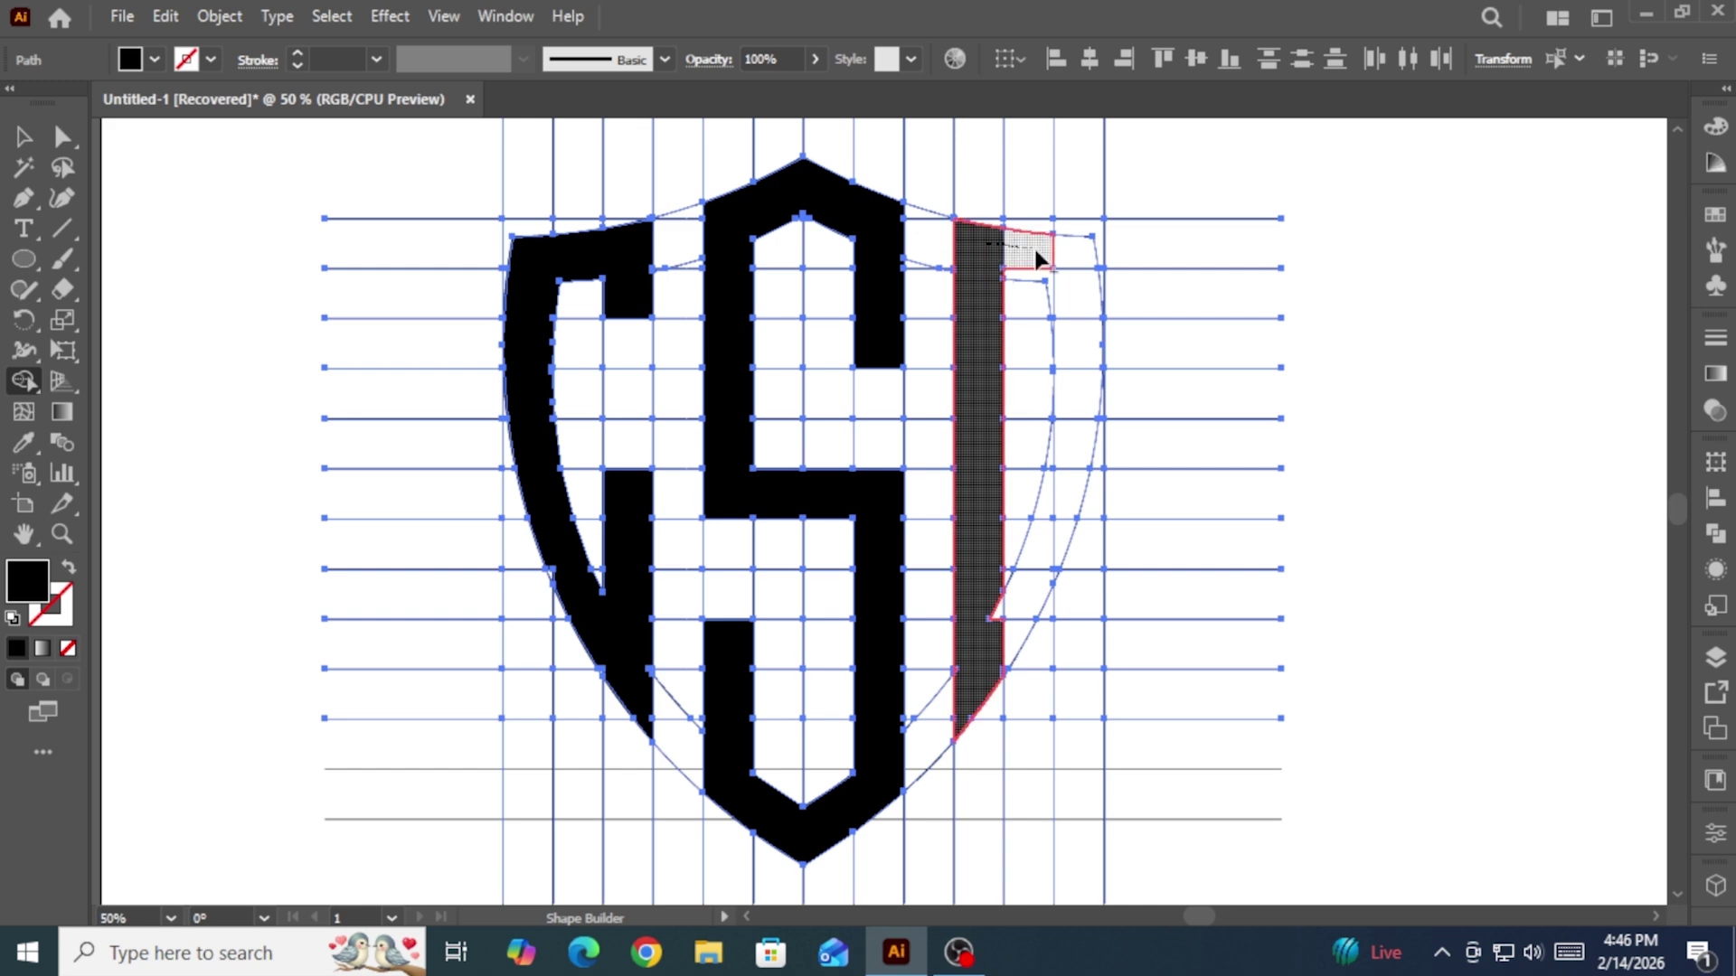
pyautogui.moveTo(1059, 461)
pyautogui.mouseDown()
pyautogui.moveTo(1044, 543)
pyautogui.moveTo(990, 649)
pyautogui.mouseUp()
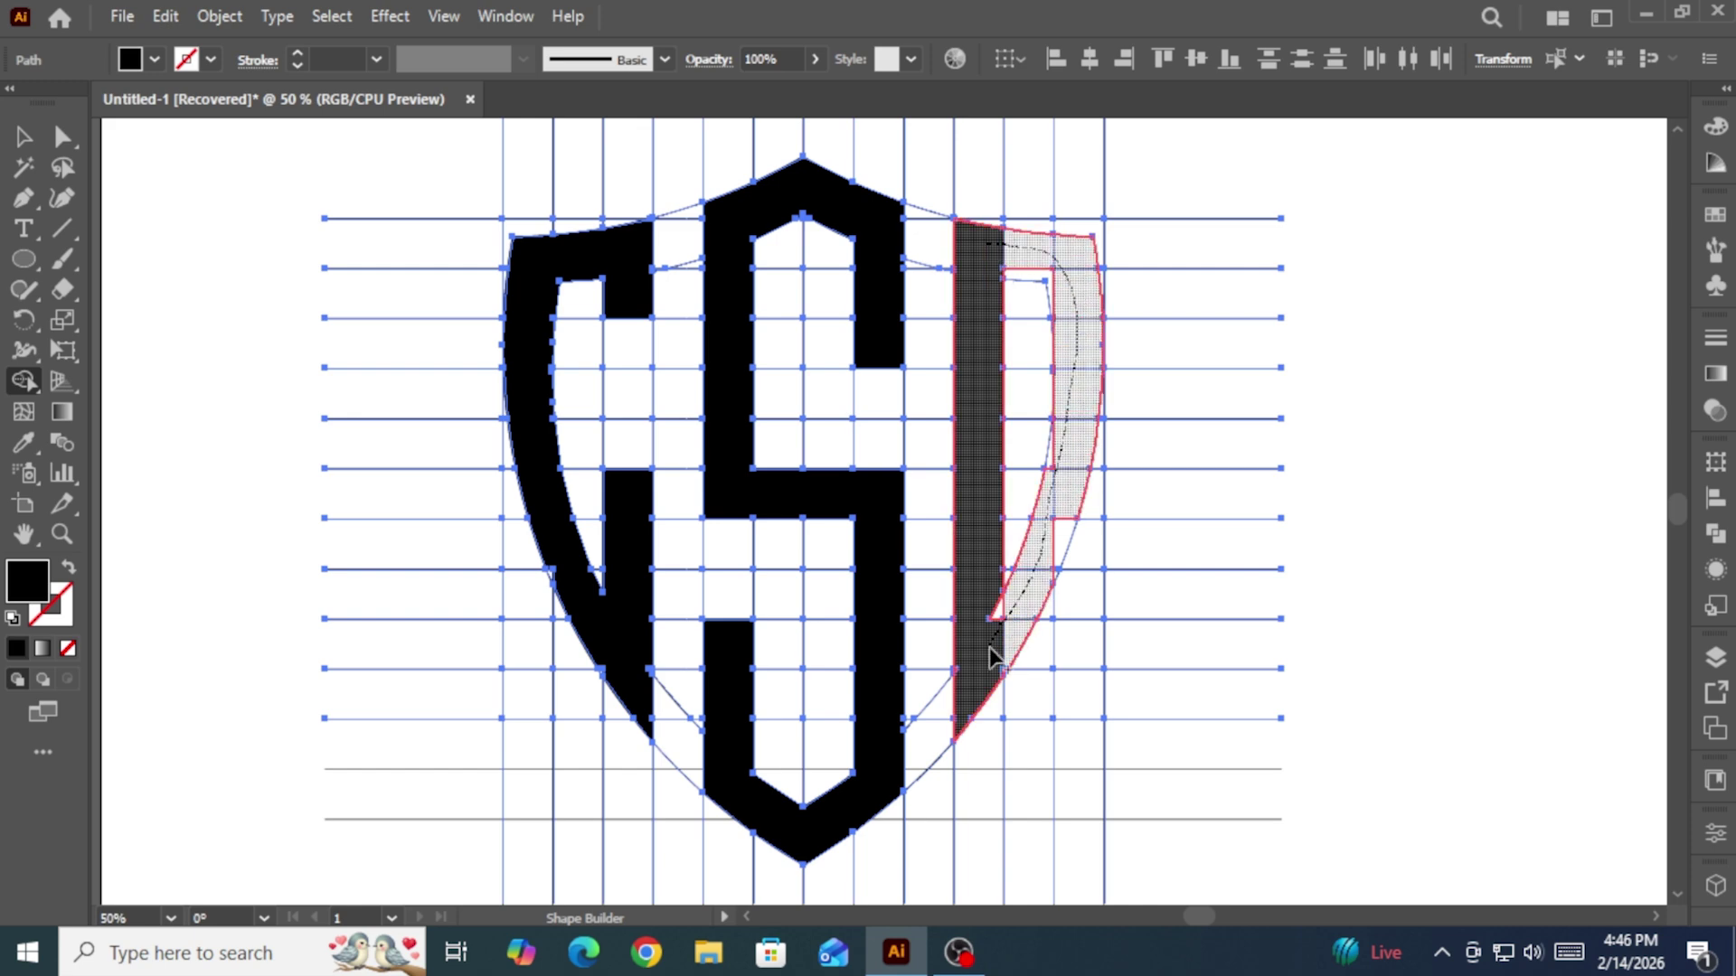
pyautogui.moveTo(1070, 517); pyautogui.dragTo(980, 604)
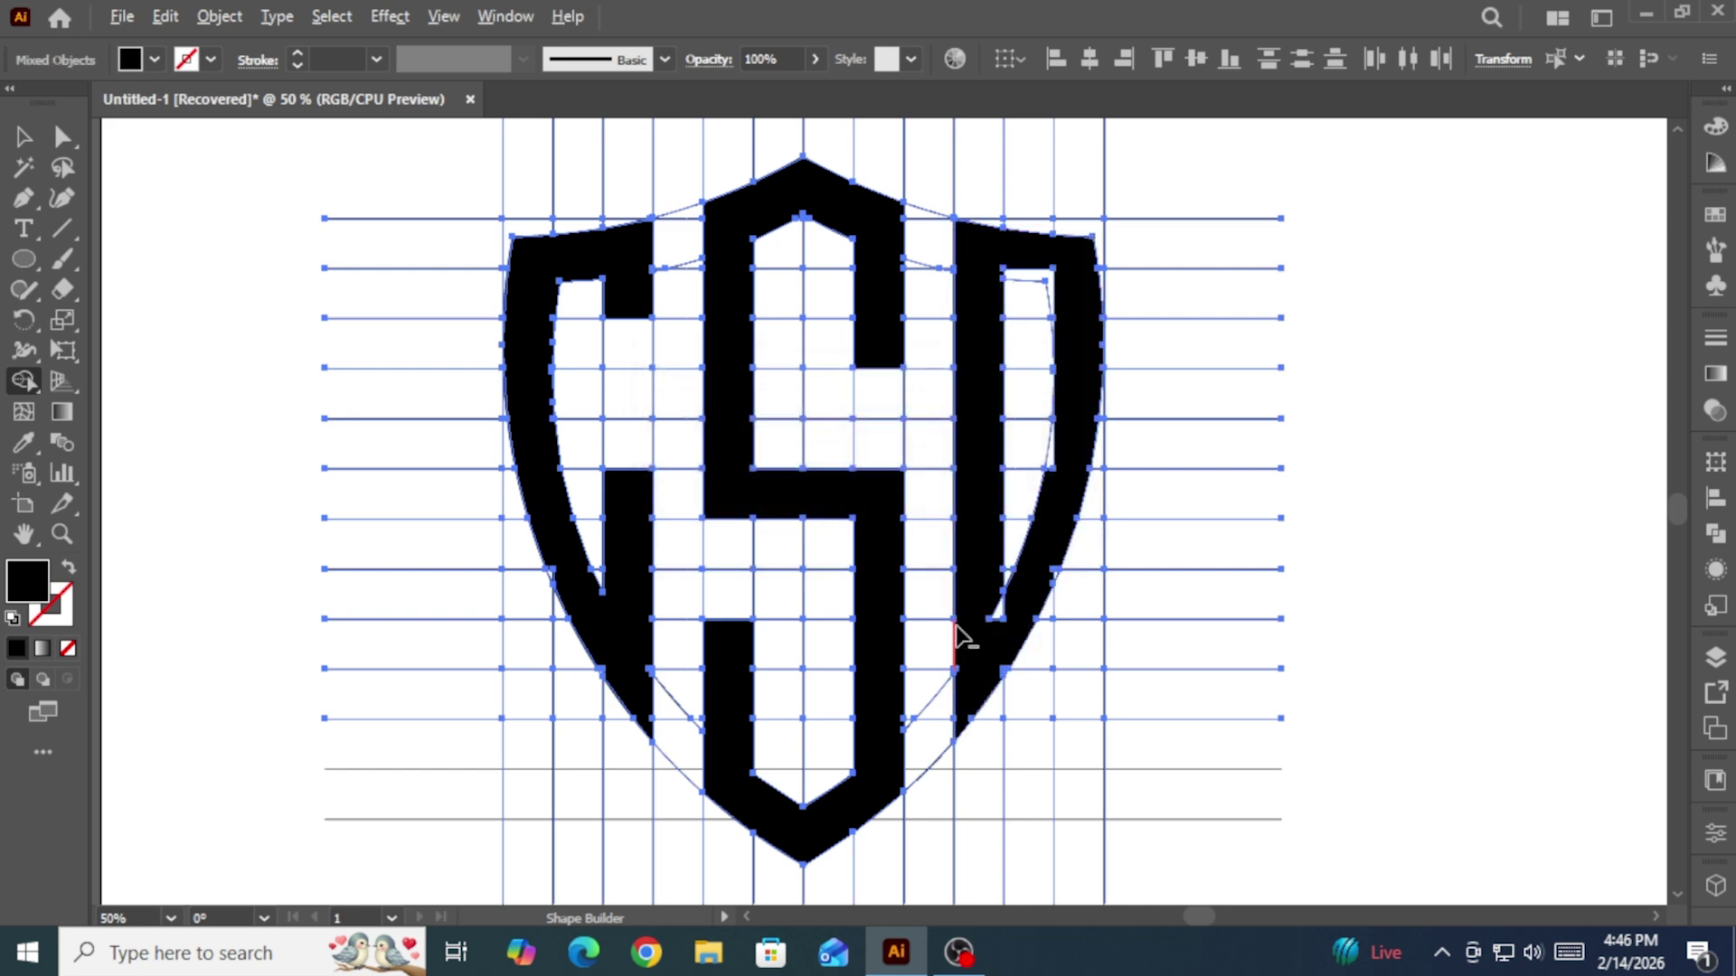
# Step: Merge the small leftover slivers beside the lower part of the D shape's vertical bar into the black shape
pyautogui.scroll(2, 961, 639)
pyautogui.click(1044, 593)
pyautogui.scroll(4, 1055, 592)
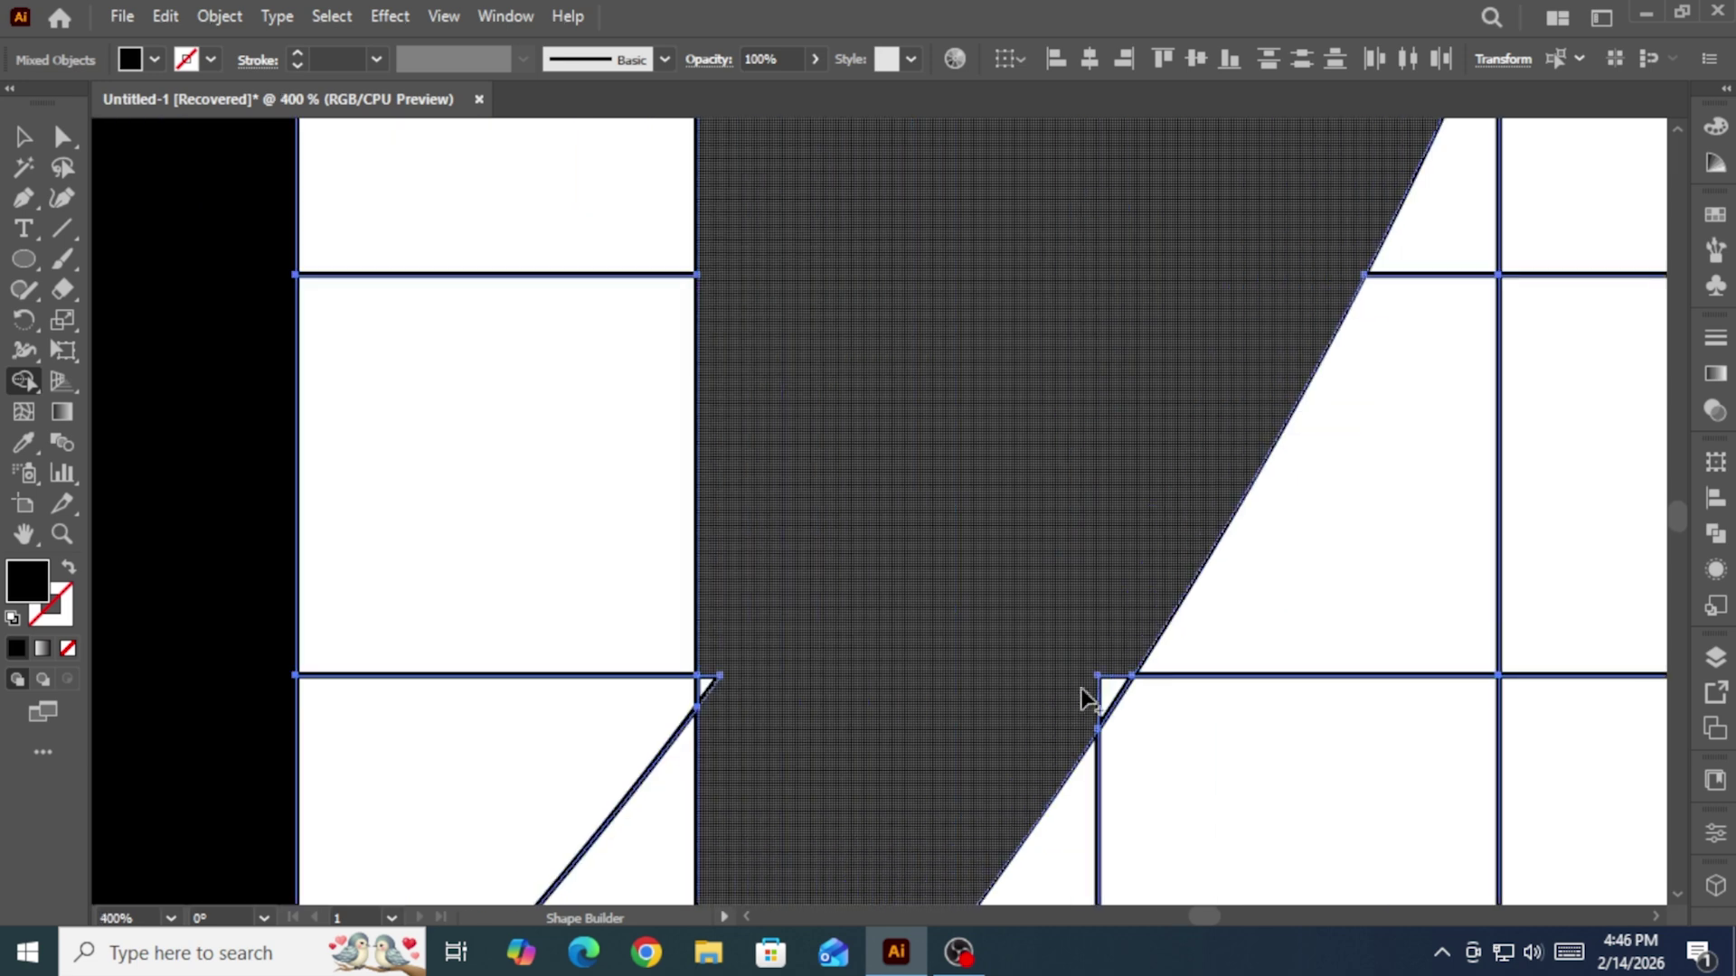
pyautogui.scroll(-3, 720, 625)
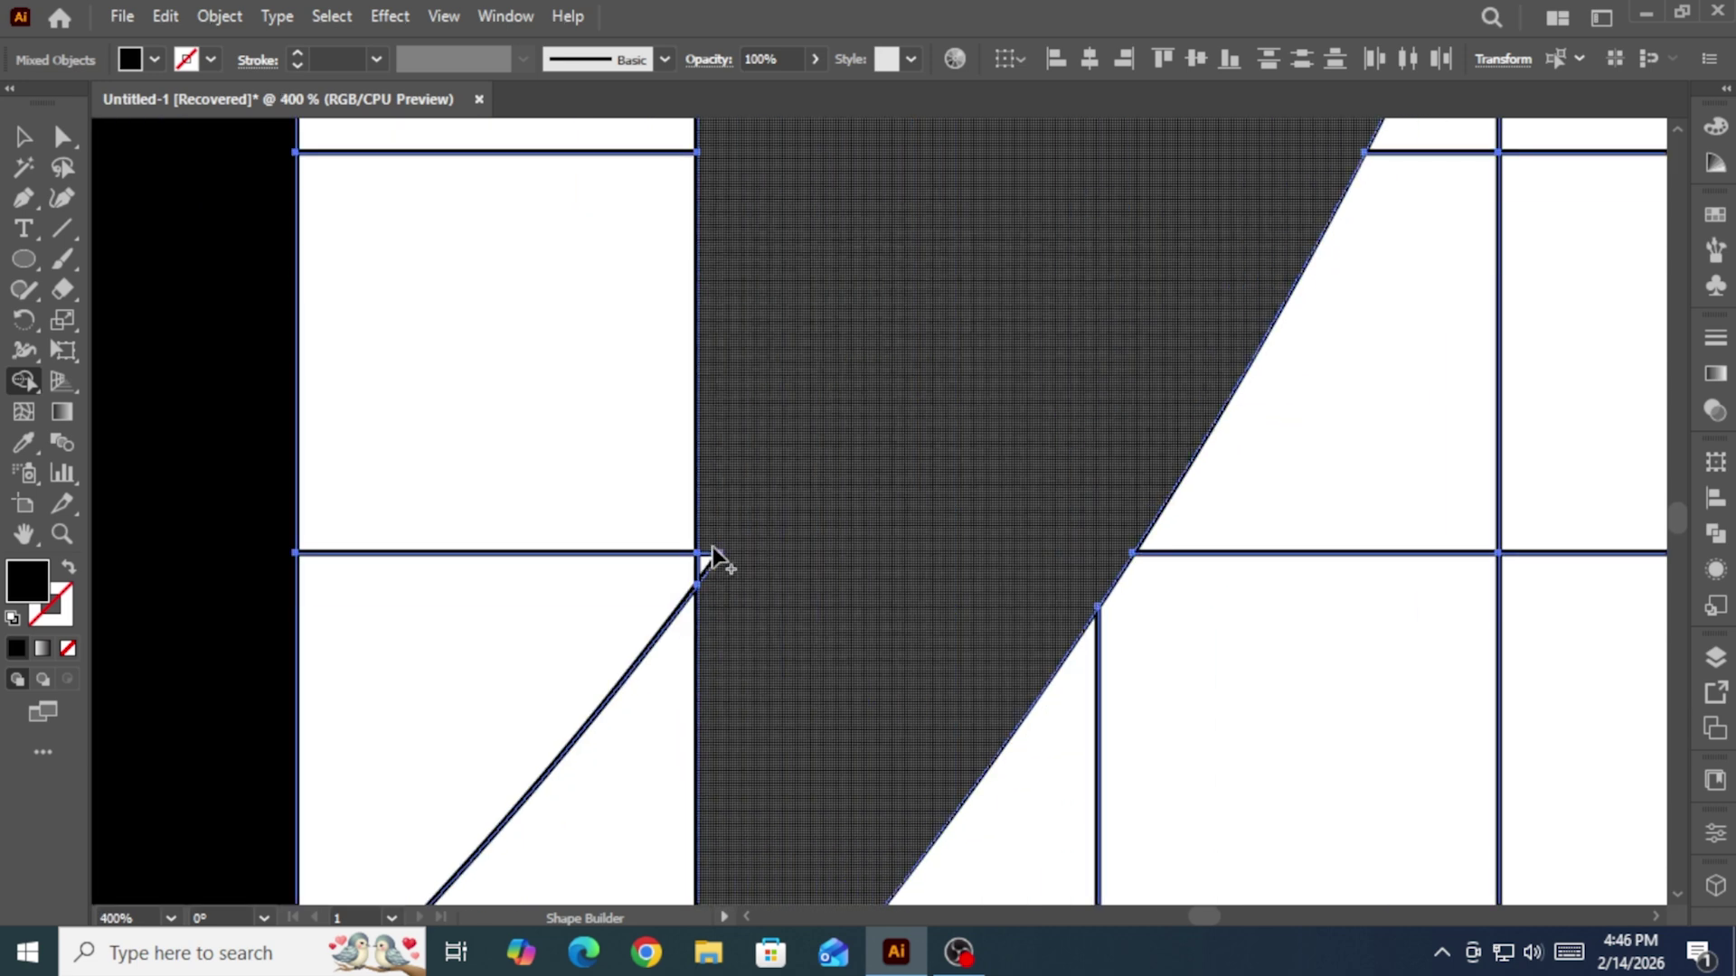
pyautogui.scroll(-7, 837, 589)
pyautogui.scroll(-4, 825, 609)
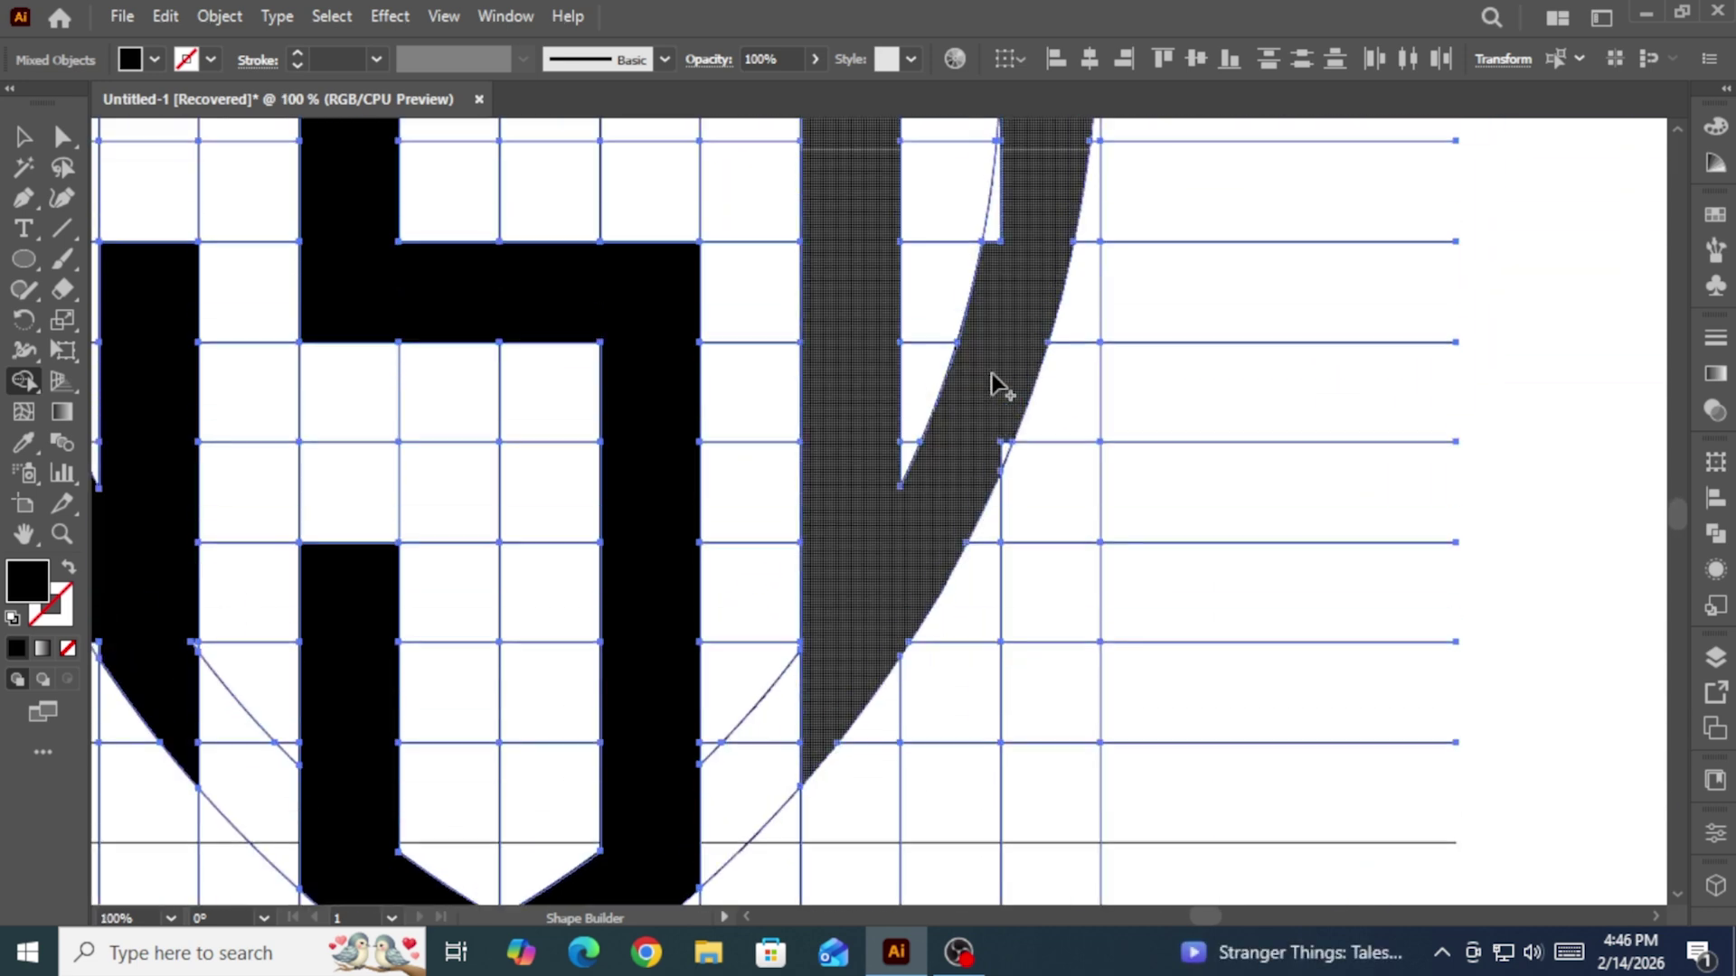
# Step: Merge the remaining thin slivers along the D shape's curved border into the black shape
pyautogui.scroll(3, 995, 389)
pyautogui.scroll(8, 972, 579)
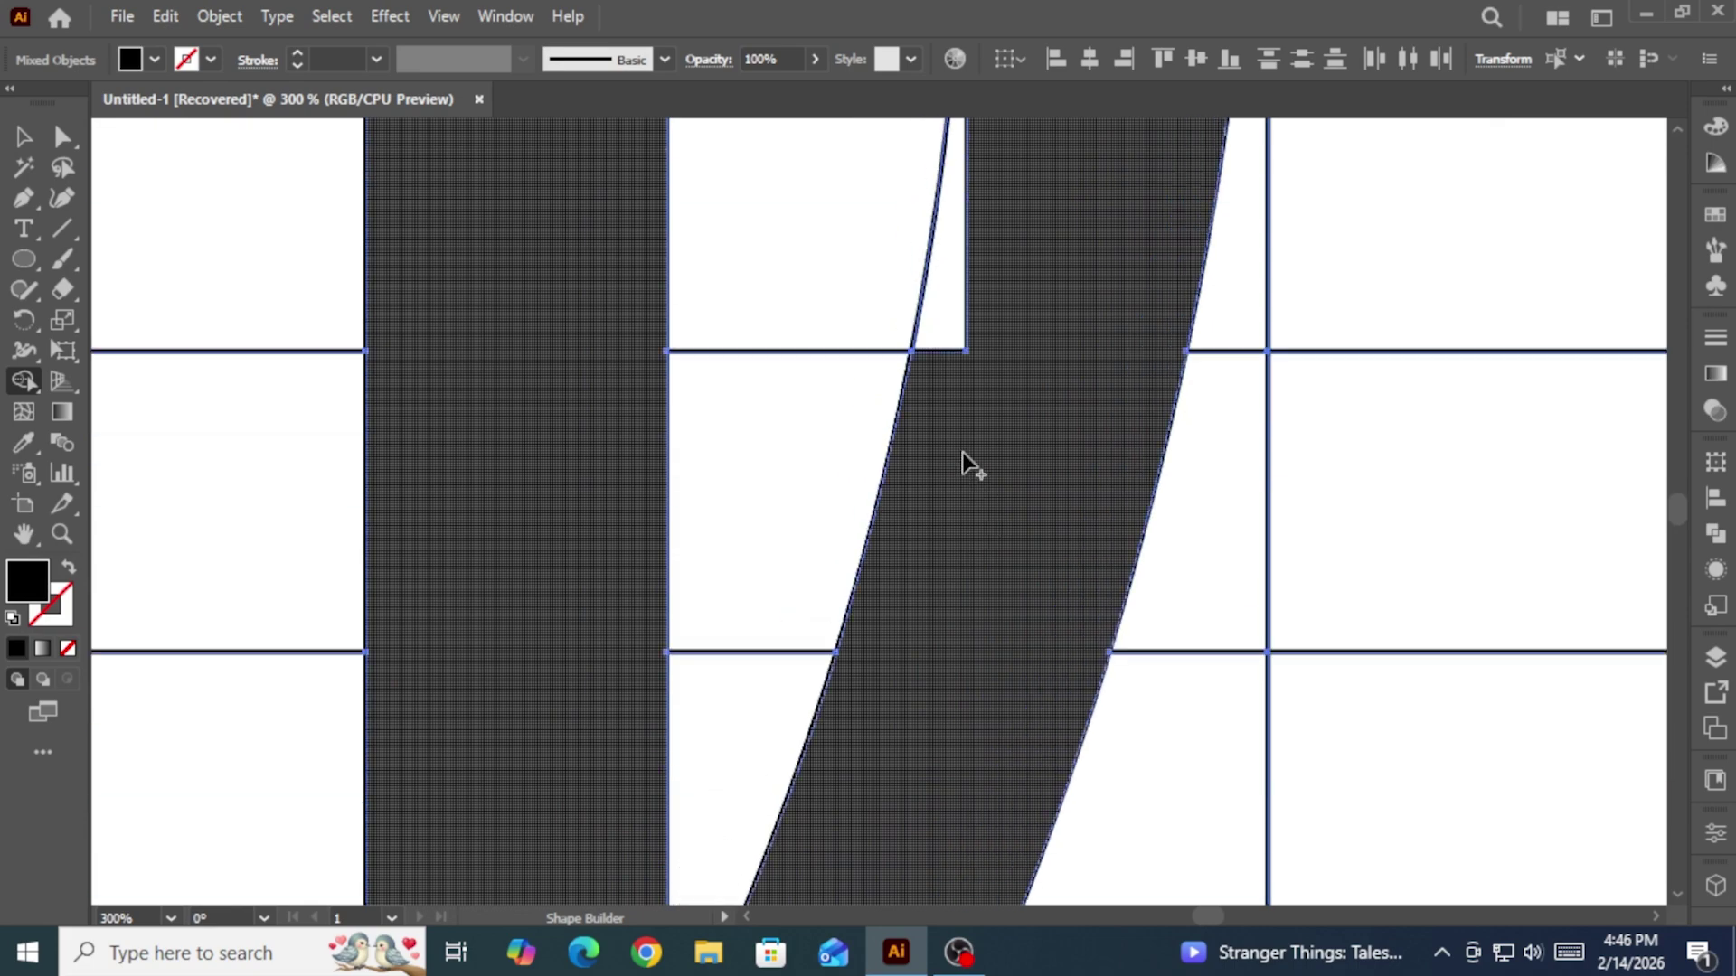
pyautogui.scroll(10, 968, 457)
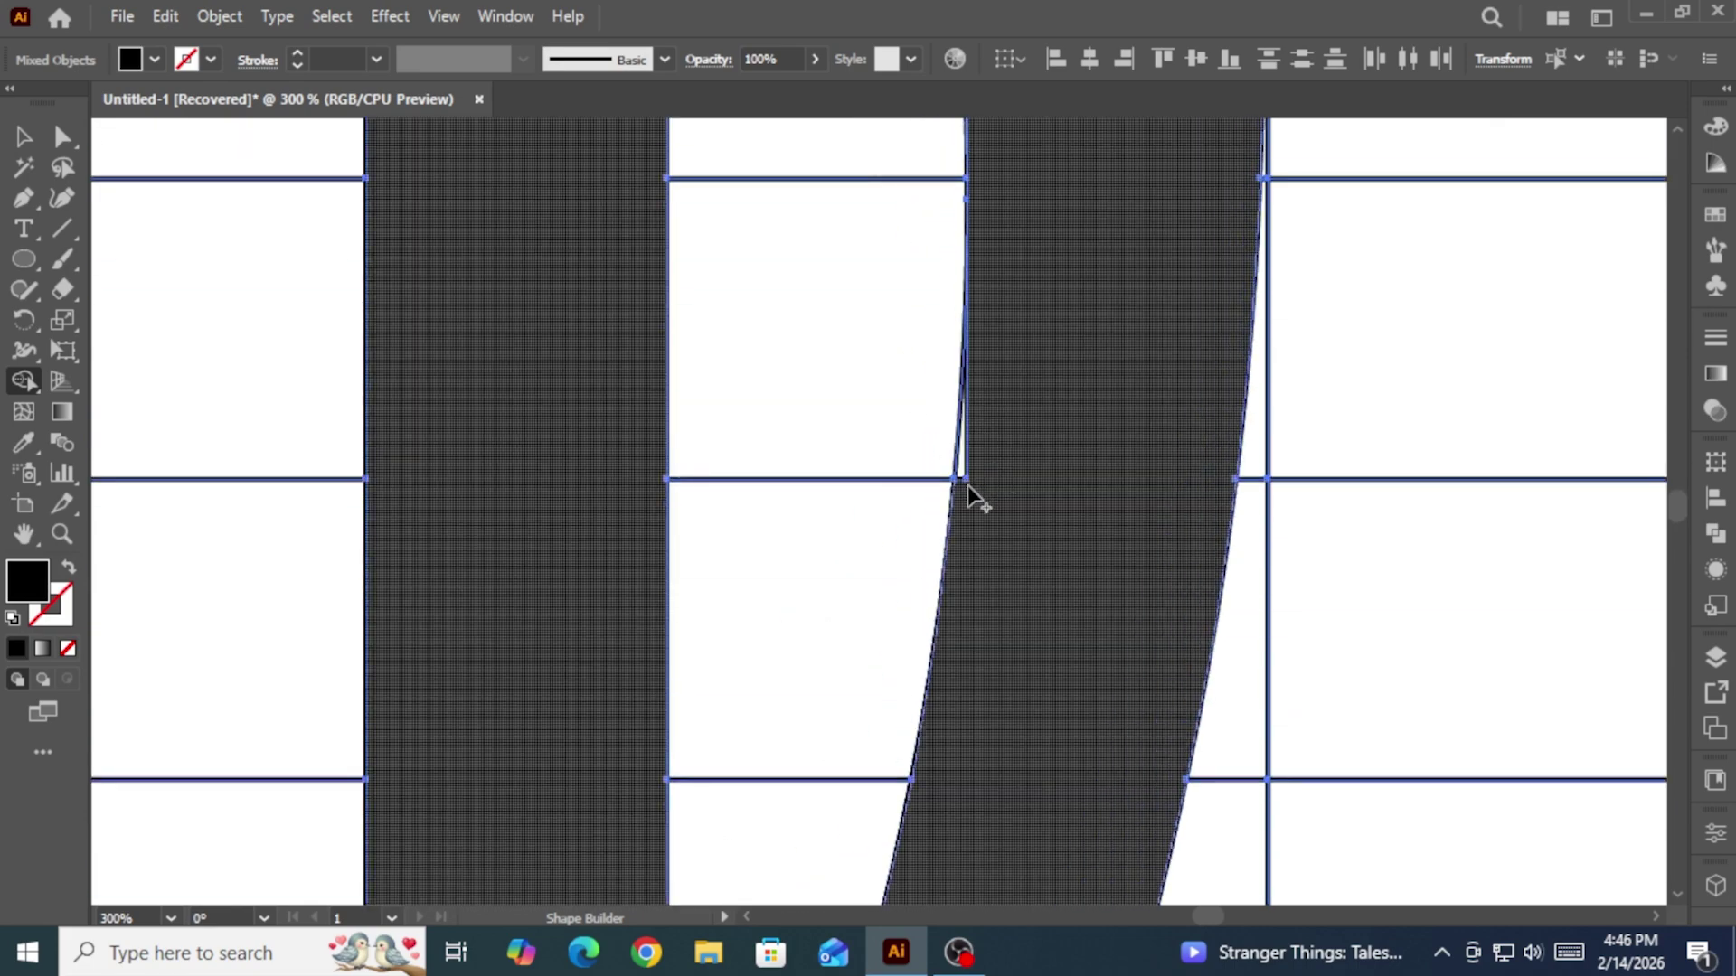
pyautogui.scroll(8, 986, 461)
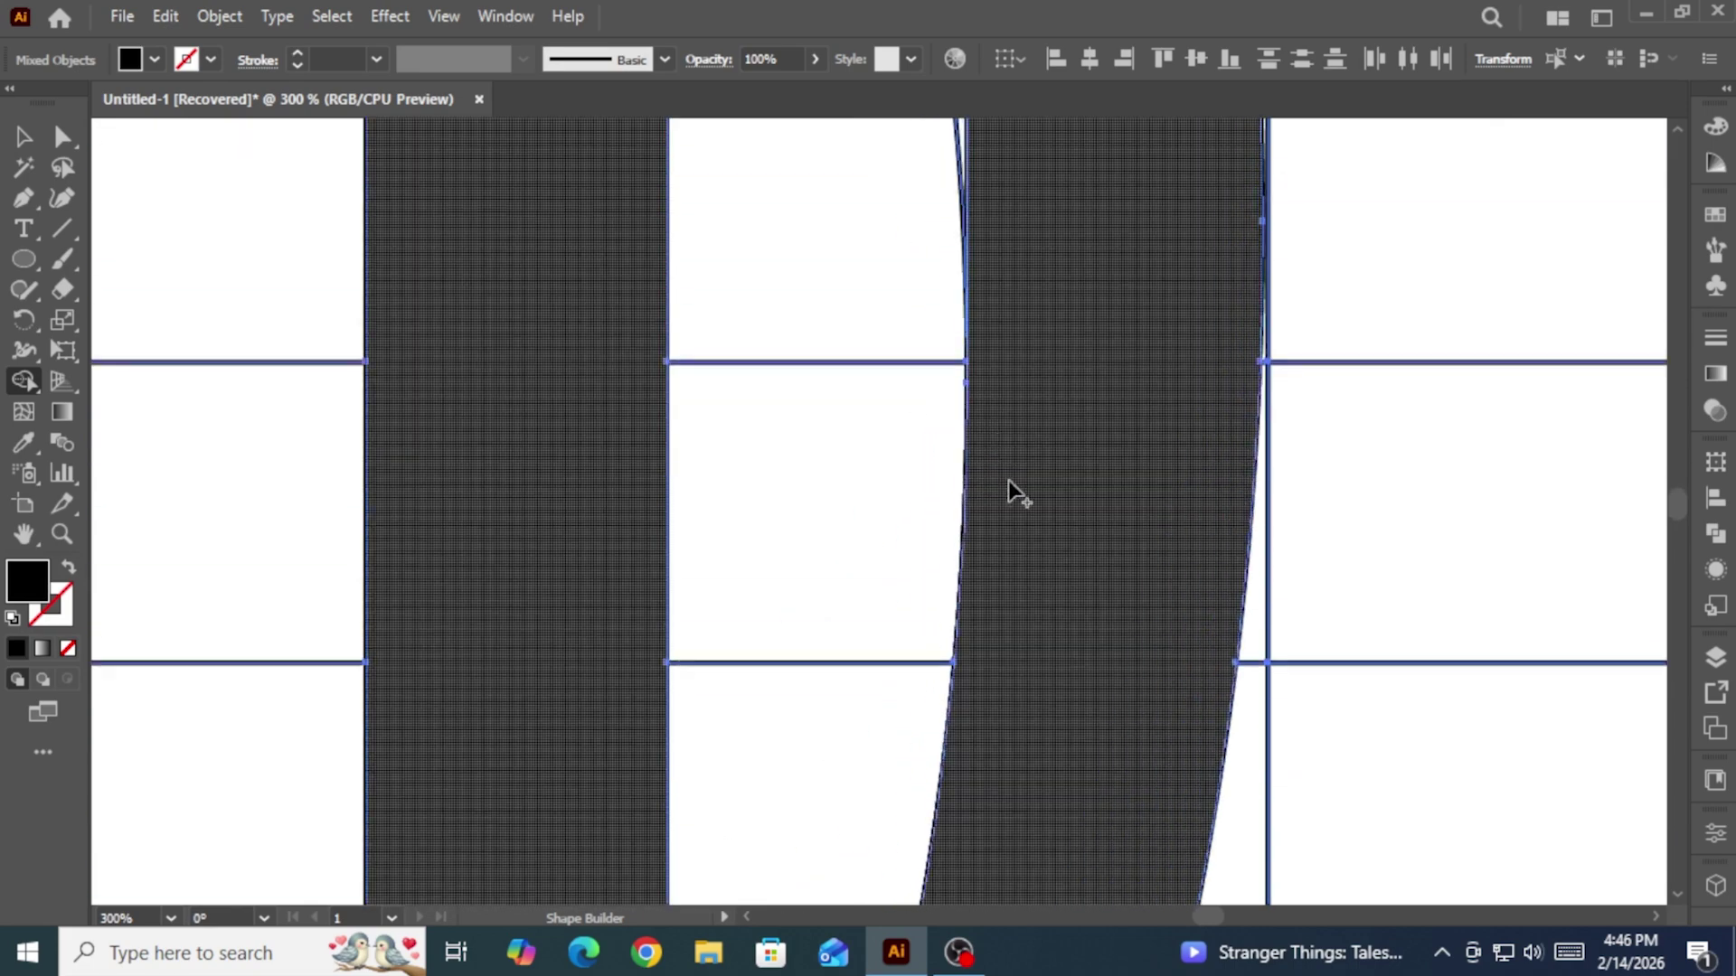
pyautogui.click(965, 418)
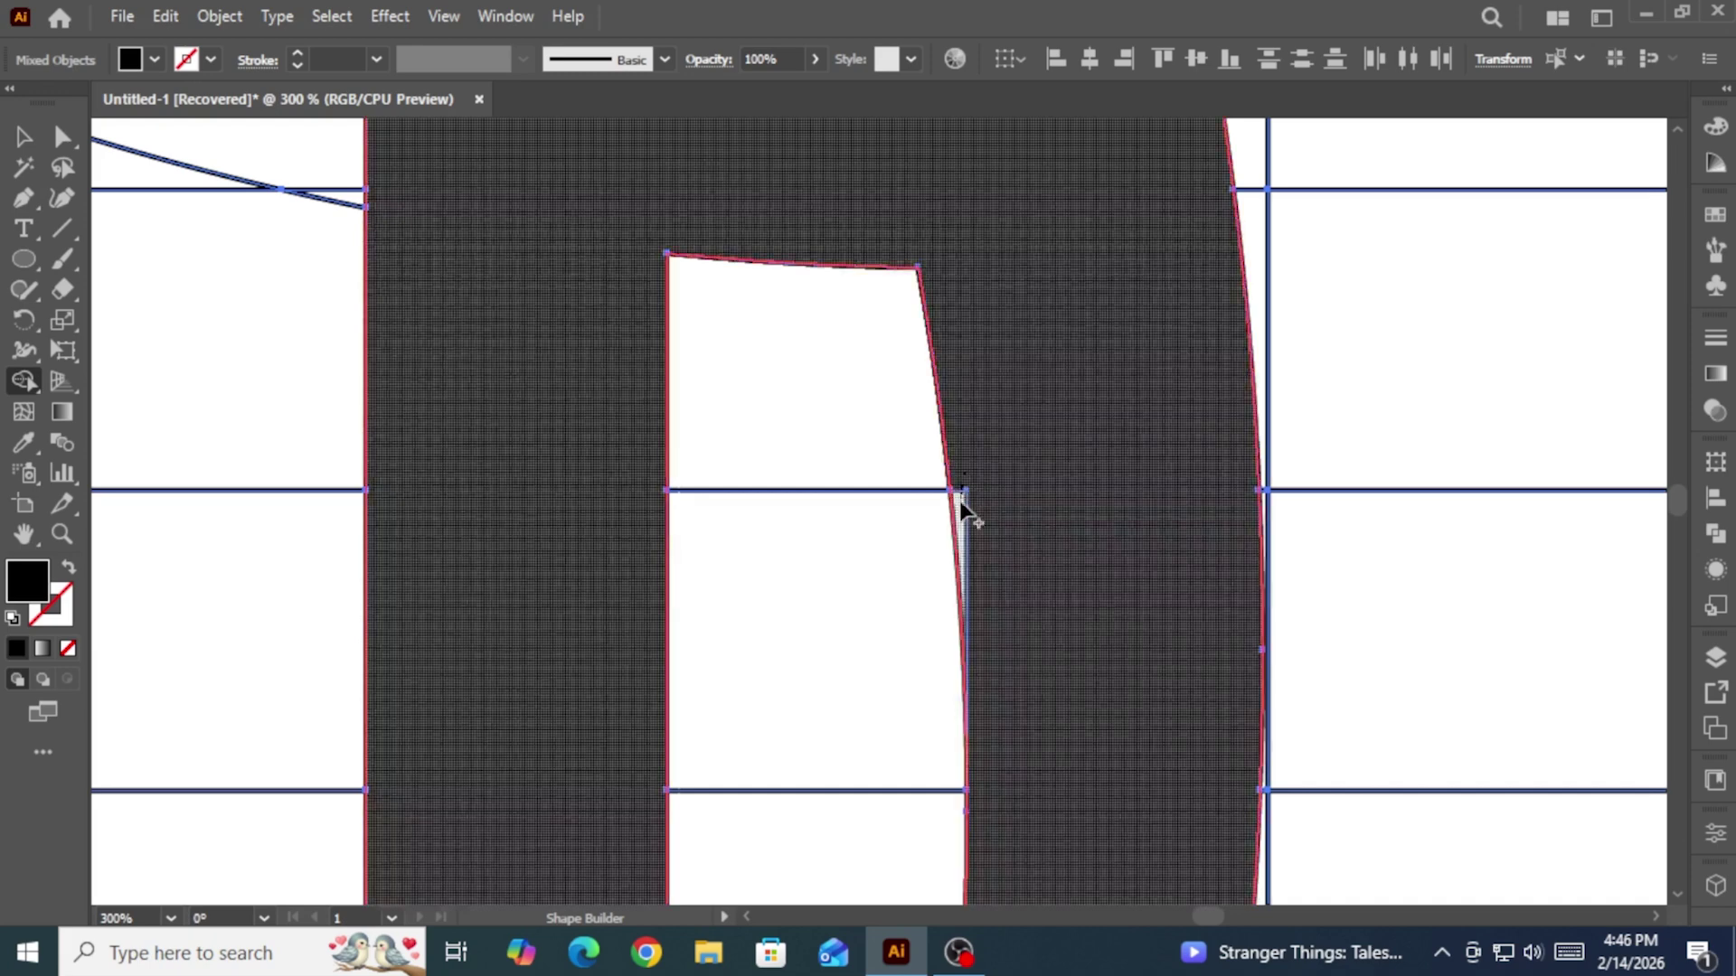
pyautogui.click(963, 511)
pyautogui.scroll(-3, 1070, 511)
pyautogui.scroll(-1, 1085, 513)
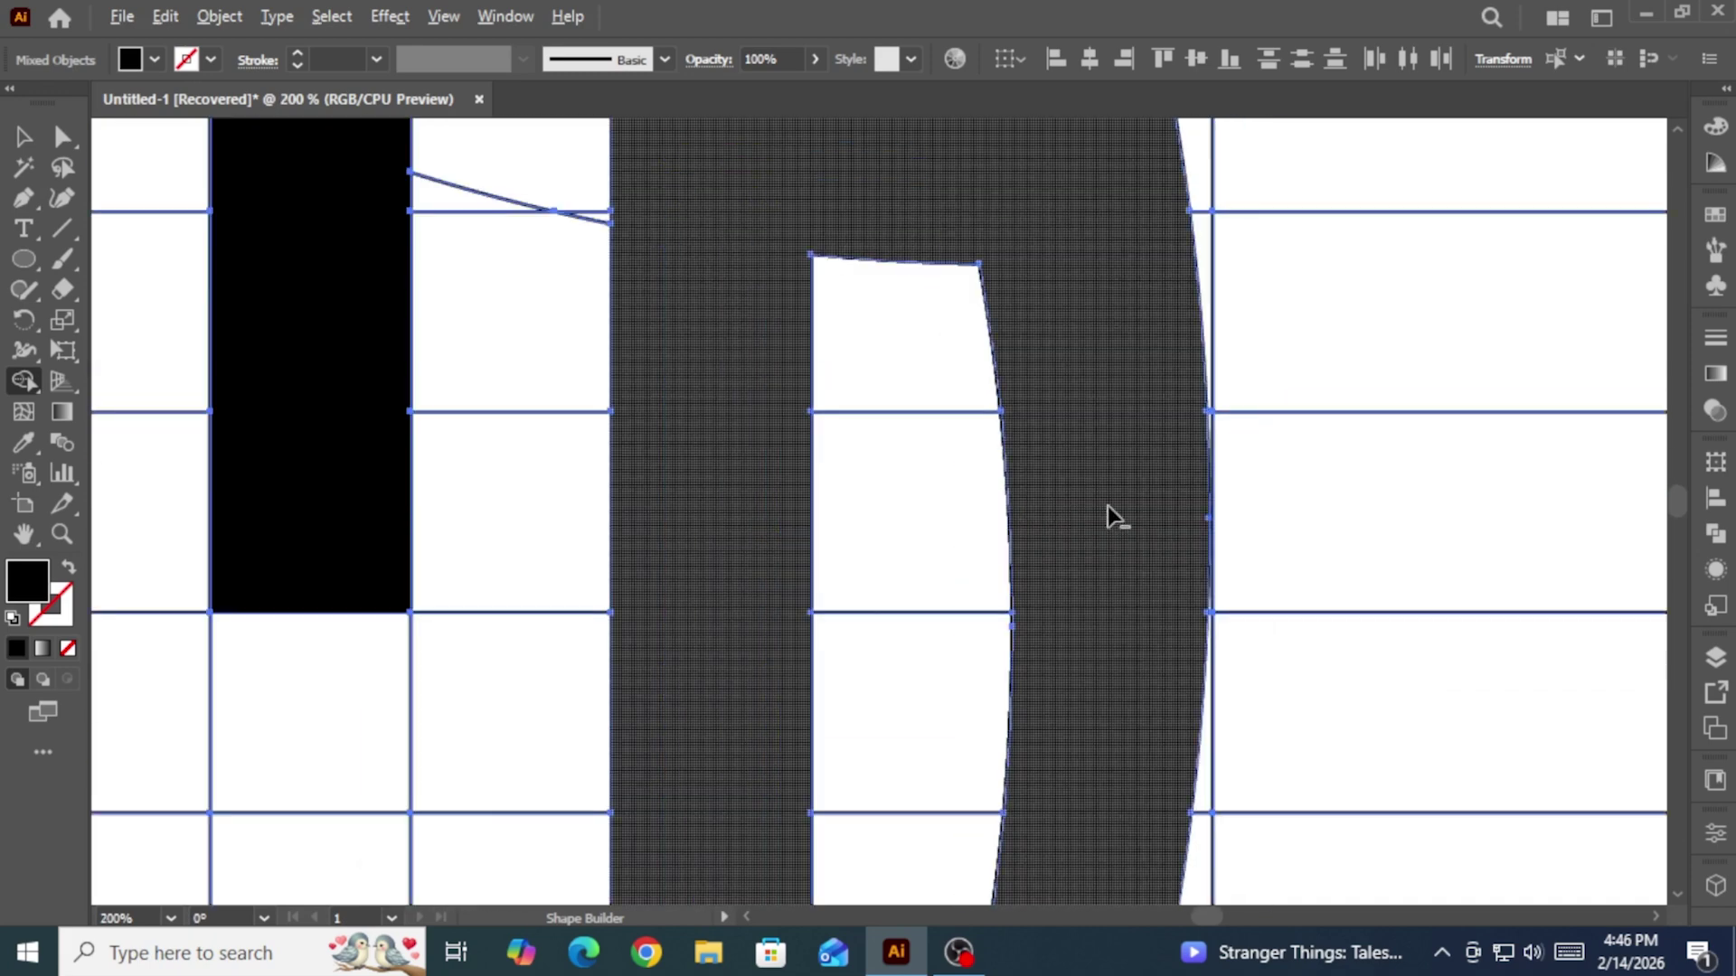
pyautogui.scroll(-2, 1169, 517)
# Step: Examine the D shape's upper corner and the inner peak of the S for unmerged slivers
pyautogui.scroll(4, 935, 290)
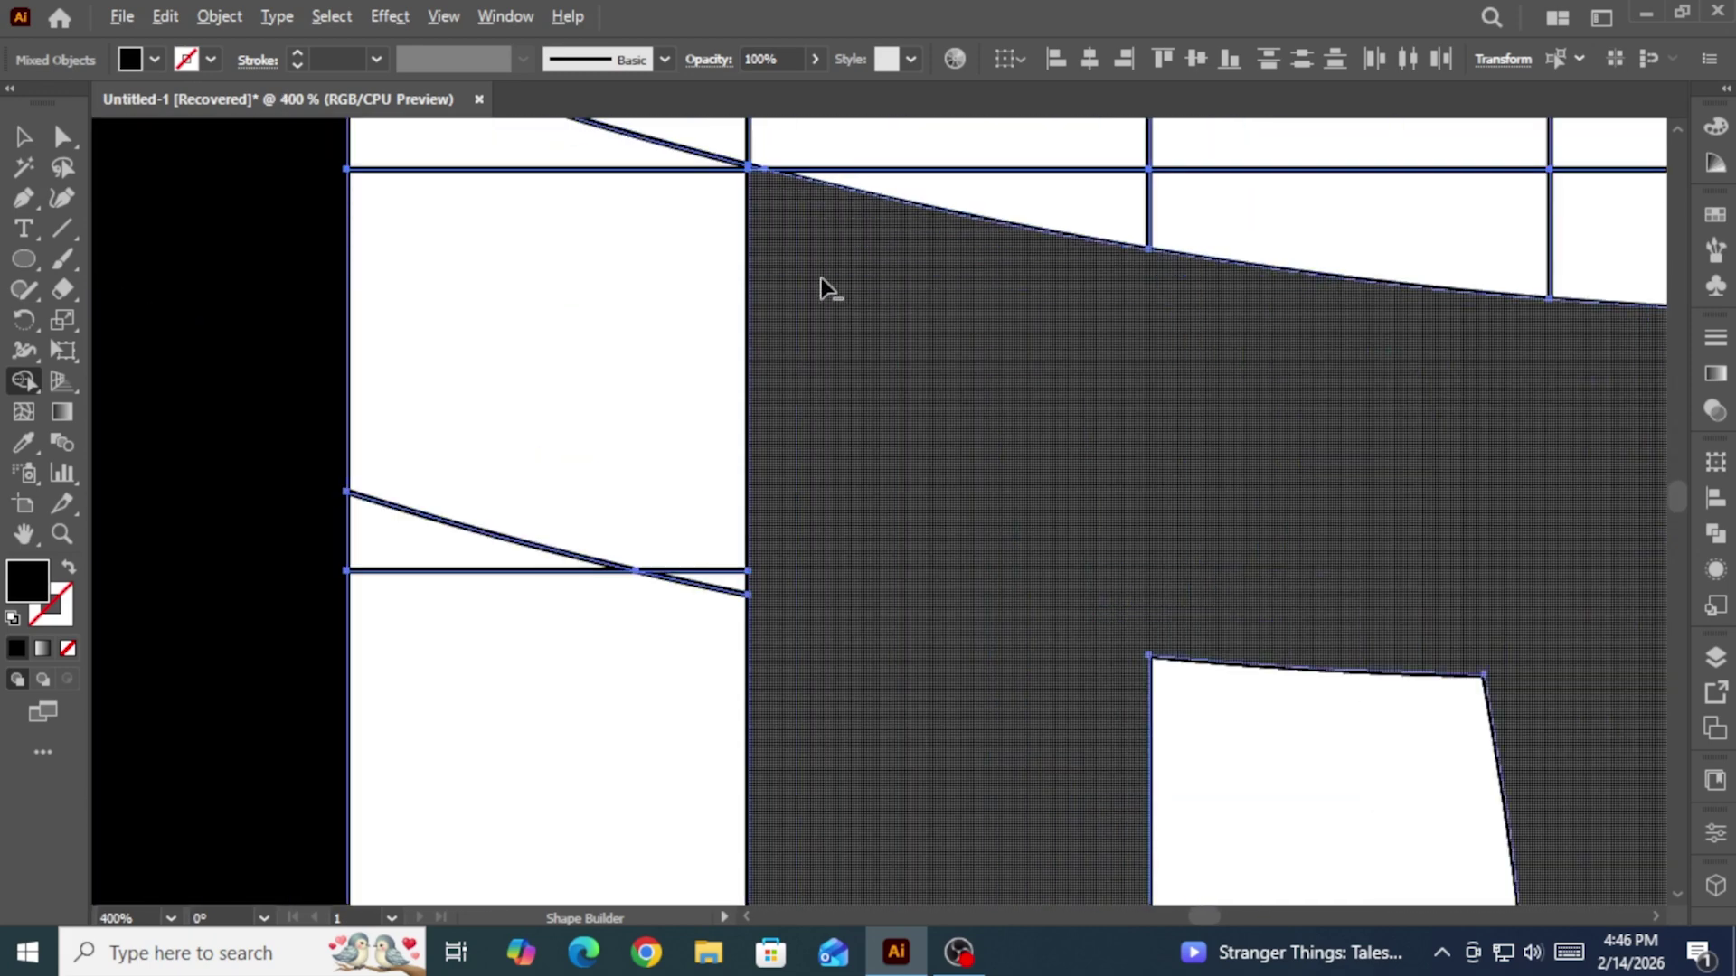
pyautogui.scroll(5, 780, 214)
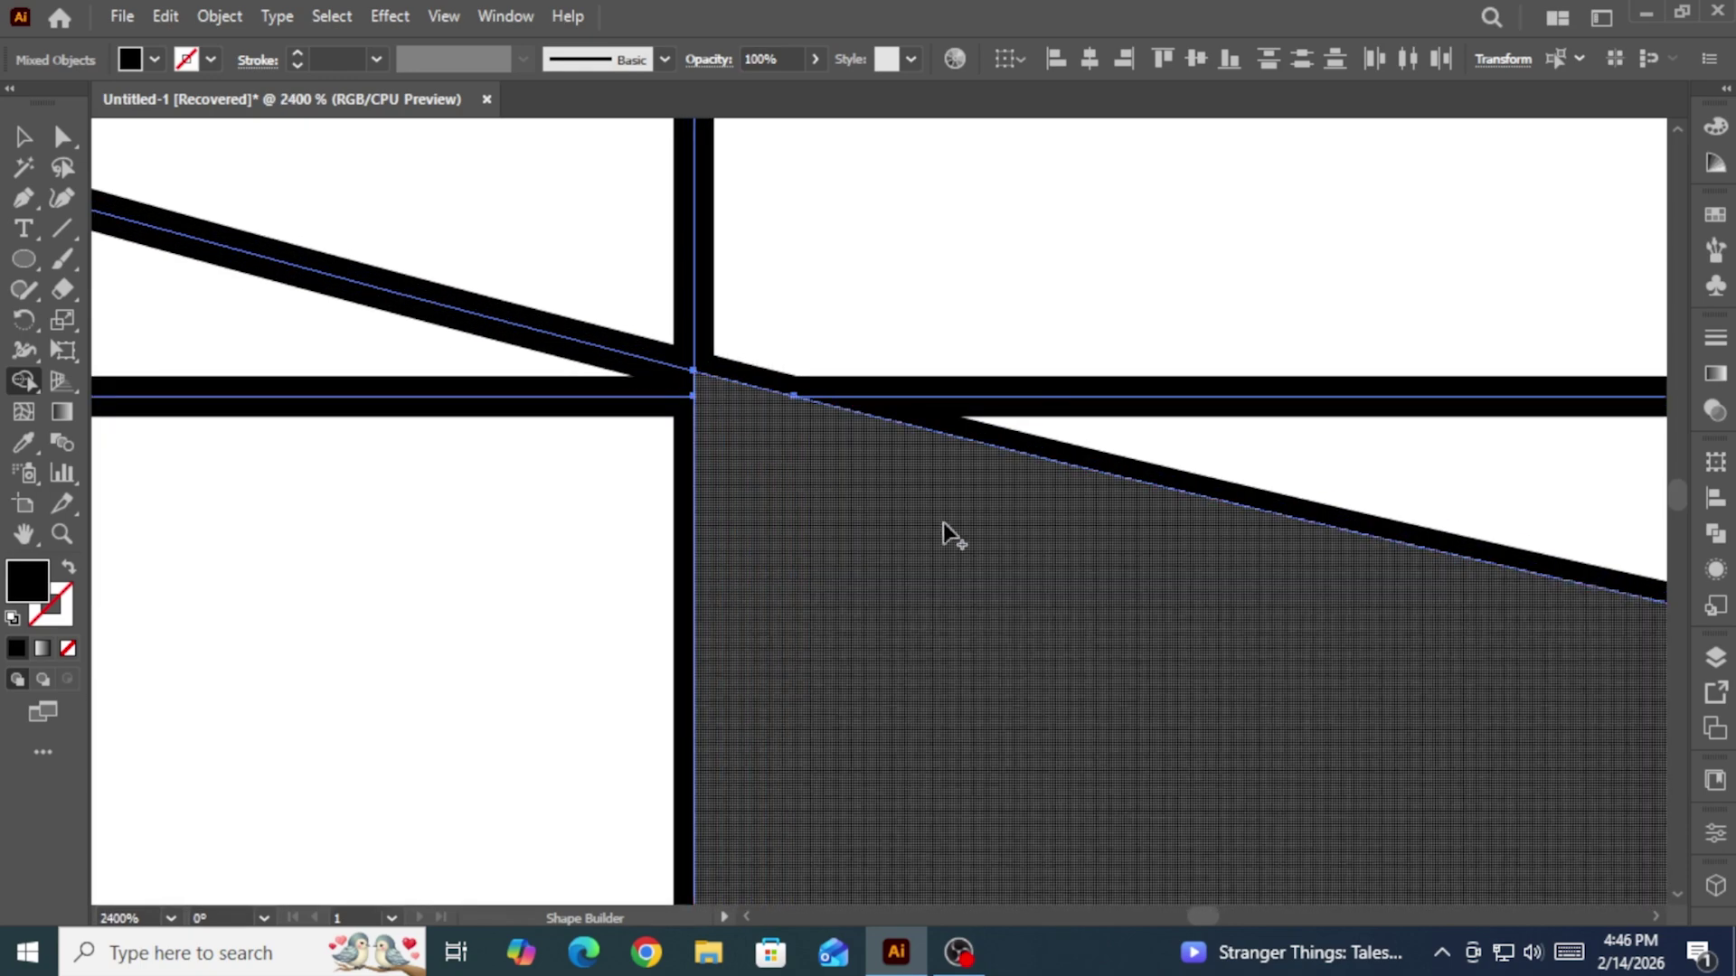
pyautogui.scroll(-5, 1033, 548)
pyautogui.scroll(-2, 1175, 587)
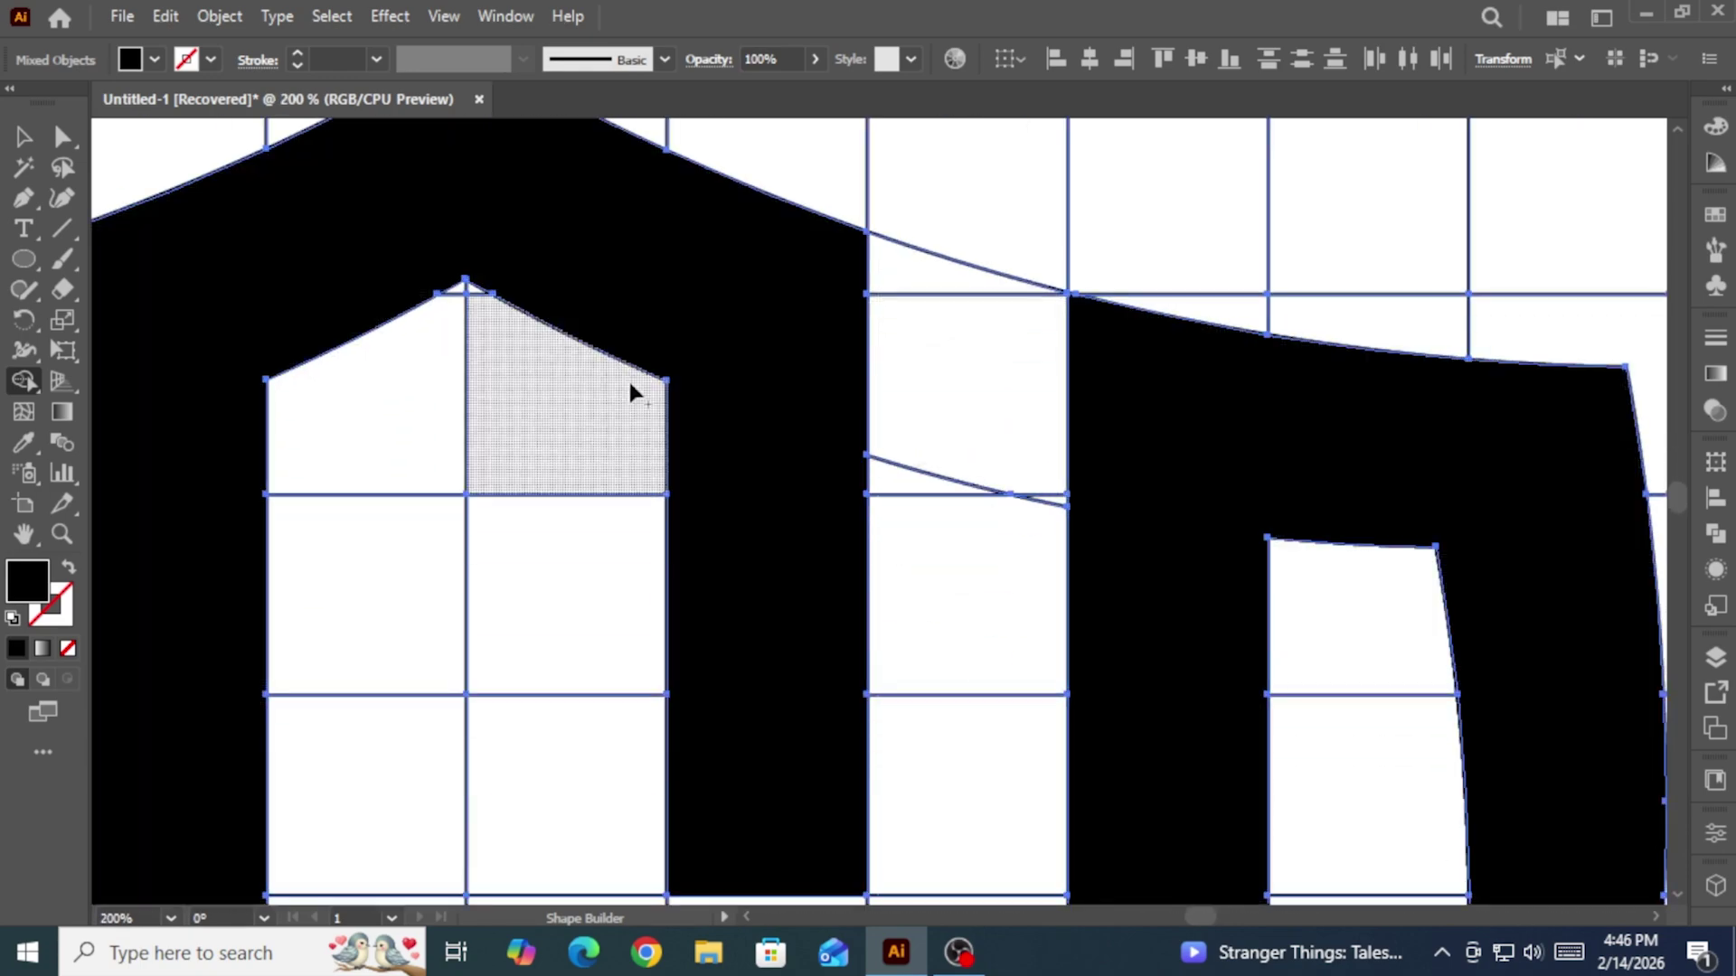
pyautogui.scroll(3, 510, 287)
pyautogui.scroll(-3, 895, 376)
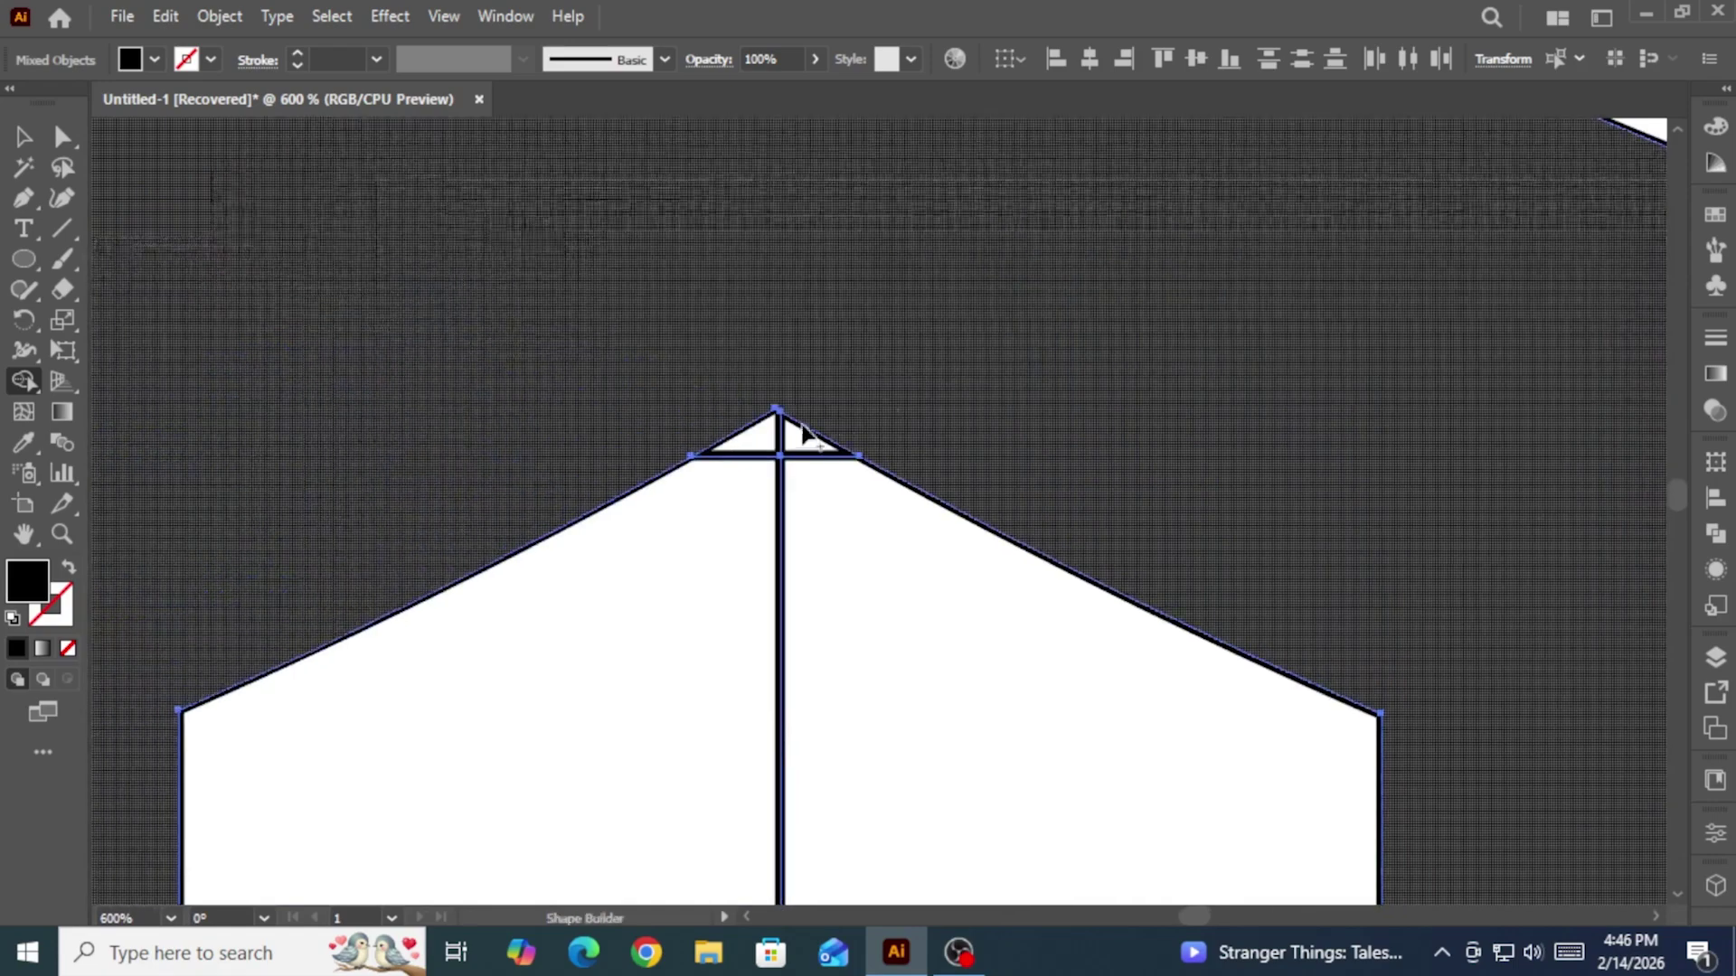
pyautogui.scroll(-6, 810, 464)
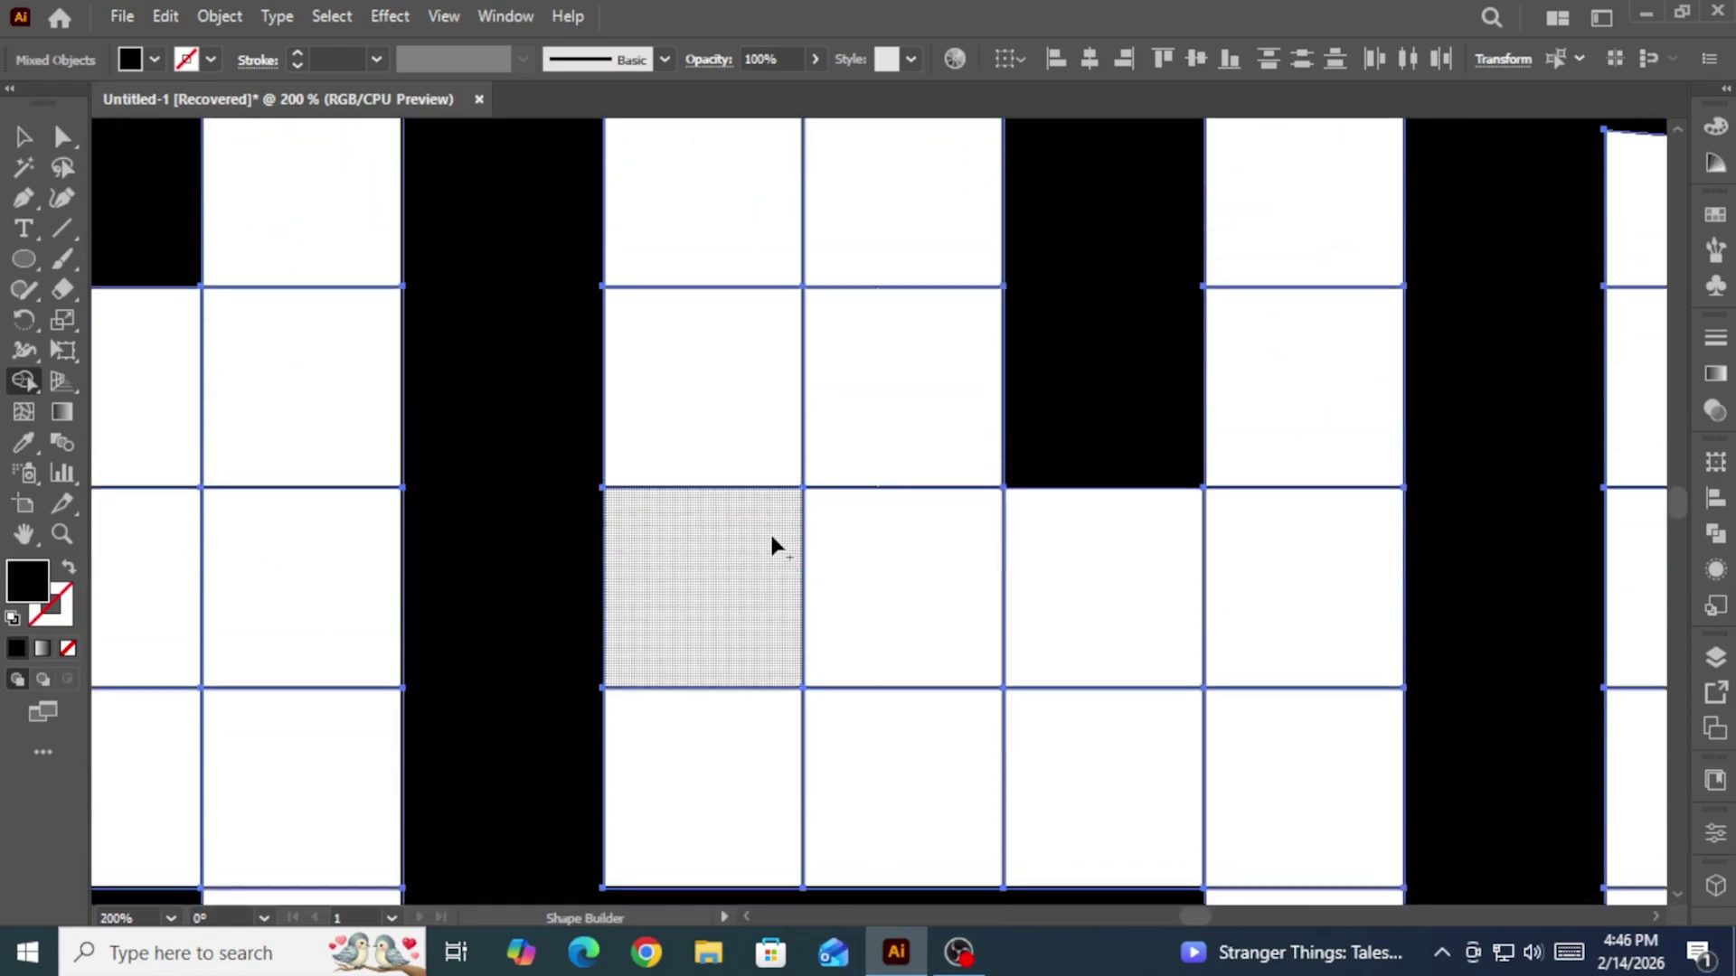
# Step: Merge the small triangular gap on the left border's lower outer curve into the black shape
pyautogui.scroll(-3, 783, 535)
pyautogui.scroll(7, 446, 620)
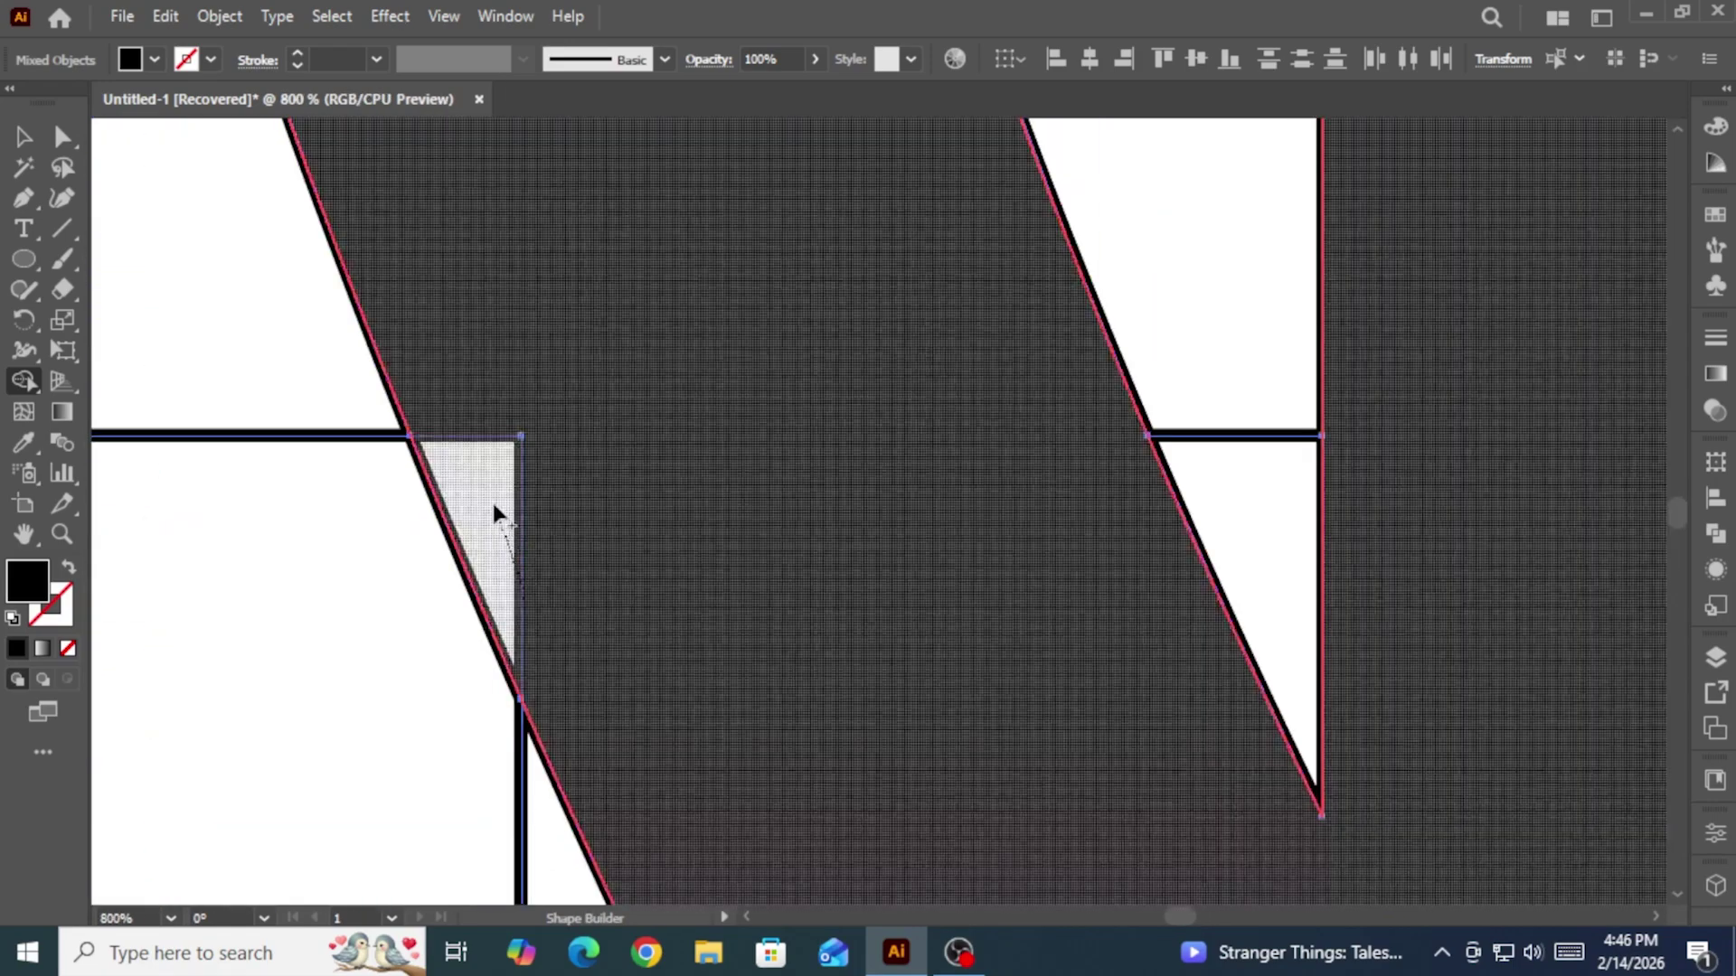
pyautogui.click(495, 514)
pyautogui.scroll(-5, 555, 523)
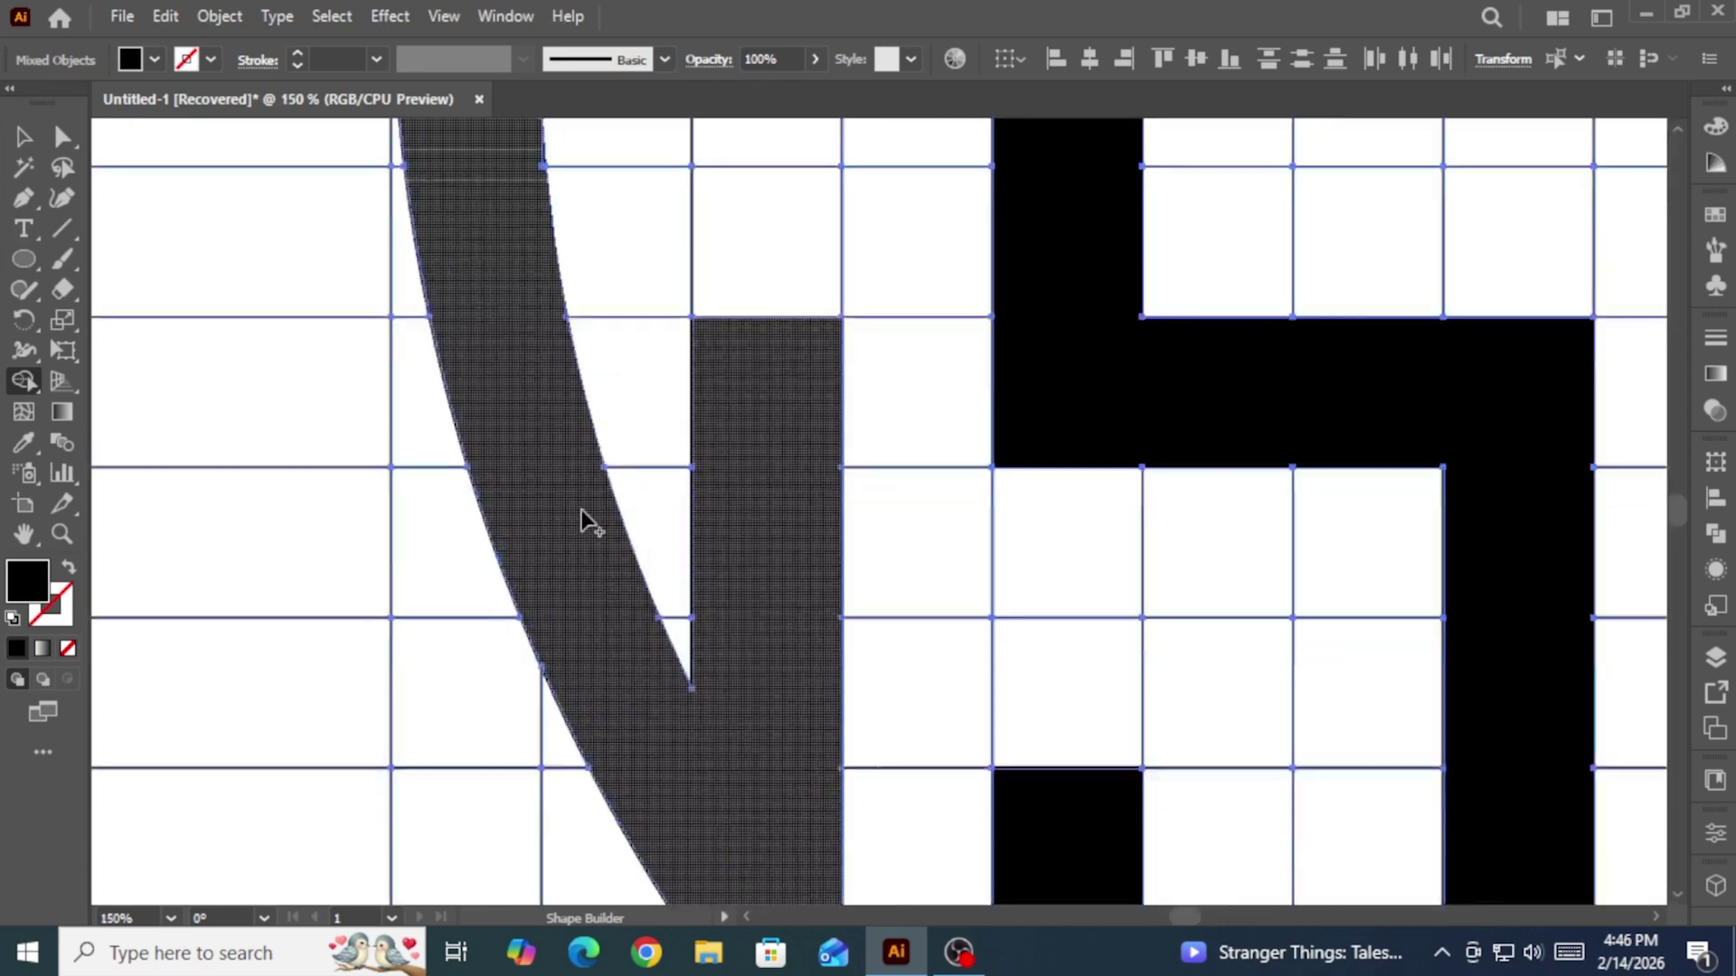
# Step: Try to clean up the thin slivers between the left border's inner curve and the adjacent vertical grid line
pyautogui.scroll(4, 523, 362)
pyautogui.scroll(4, 543, 452)
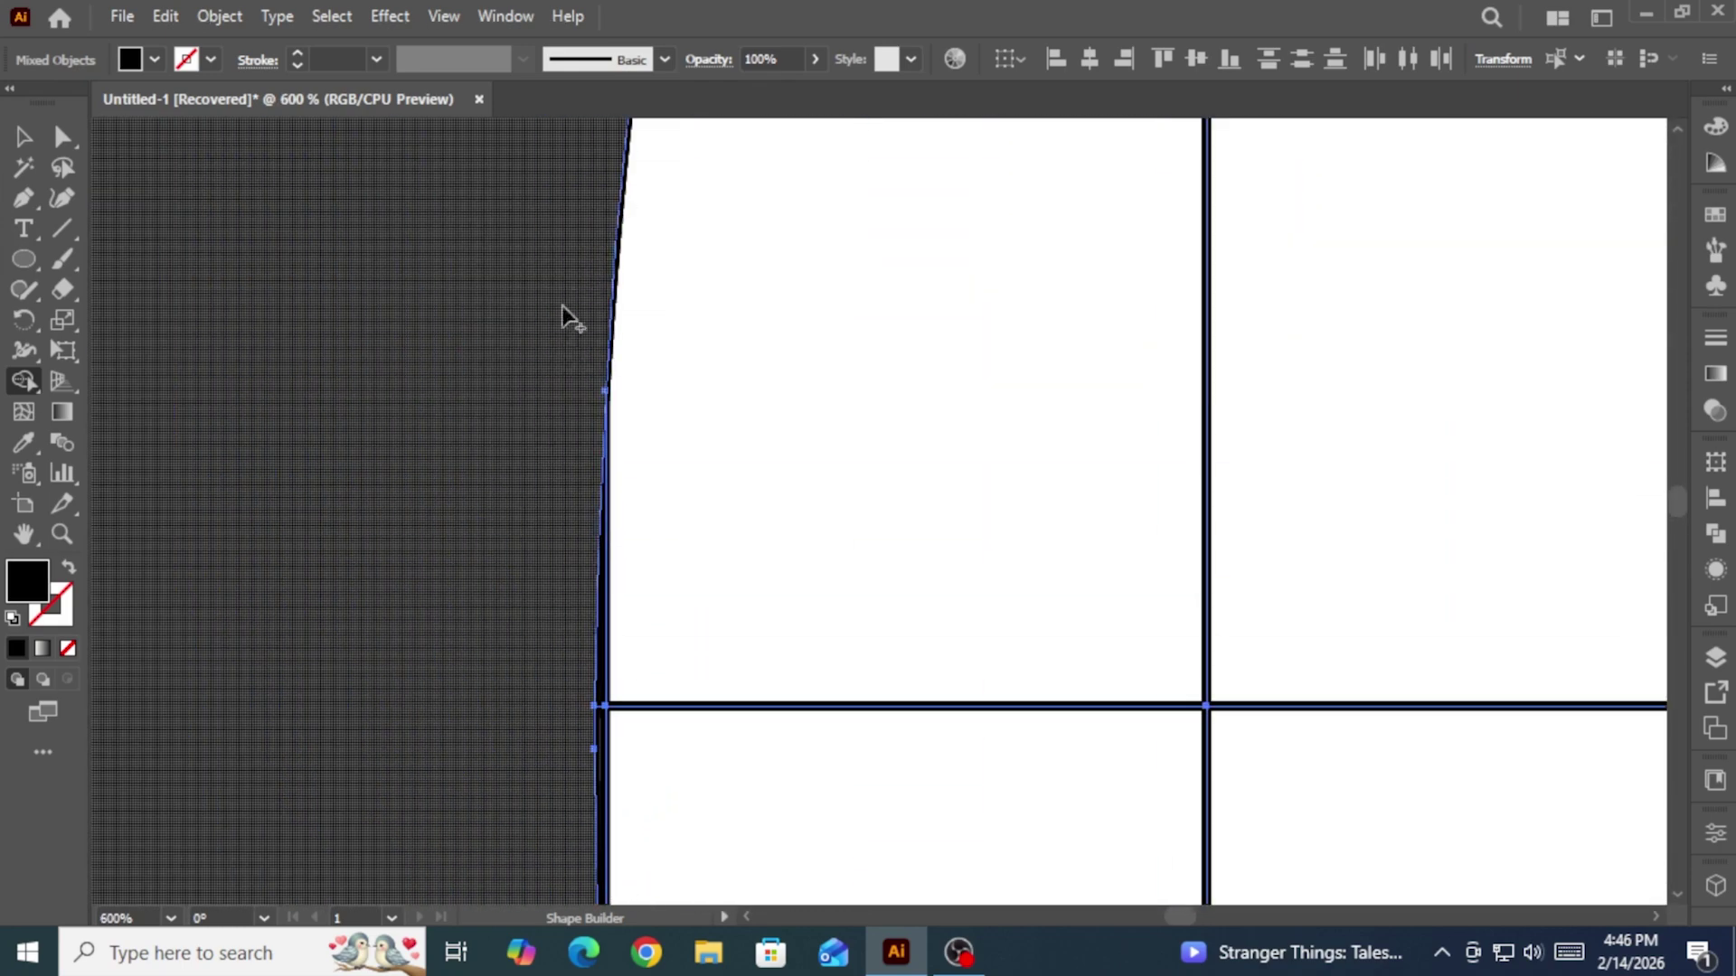
pyautogui.scroll(-4, 566, 317)
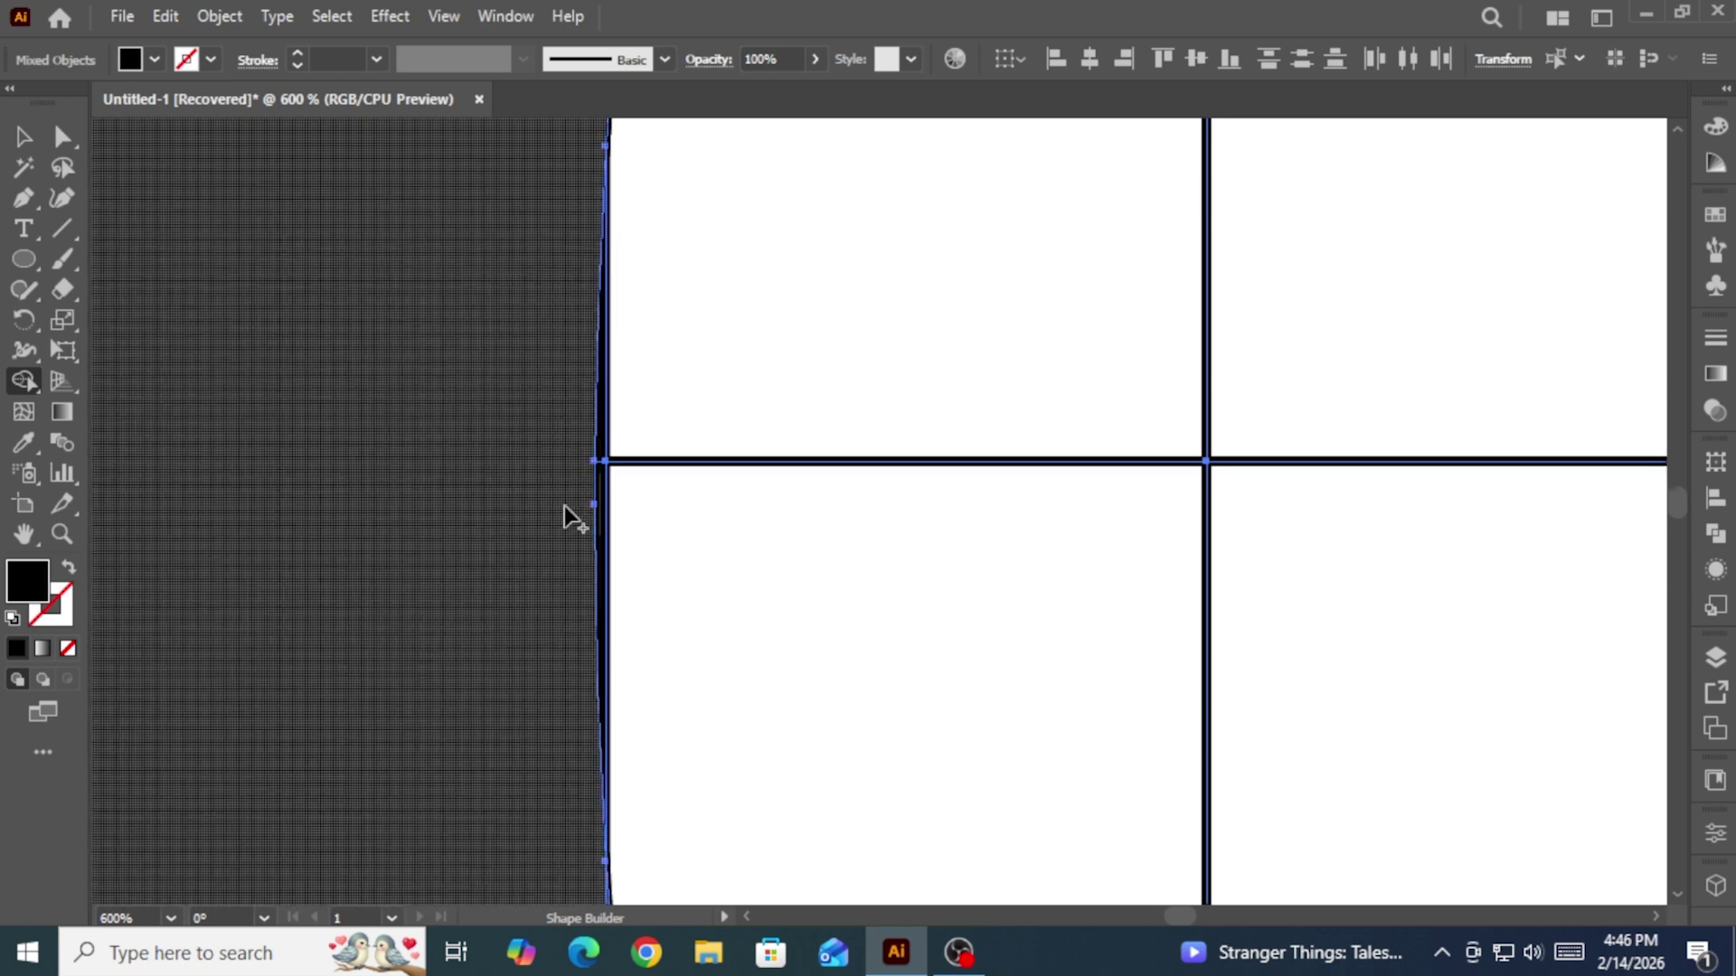
pyautogui.scroll(-4, 564, 506)
pyautogui.scroll(-2, 638, 508)
pyautogui.scroll(4, 576, 485)
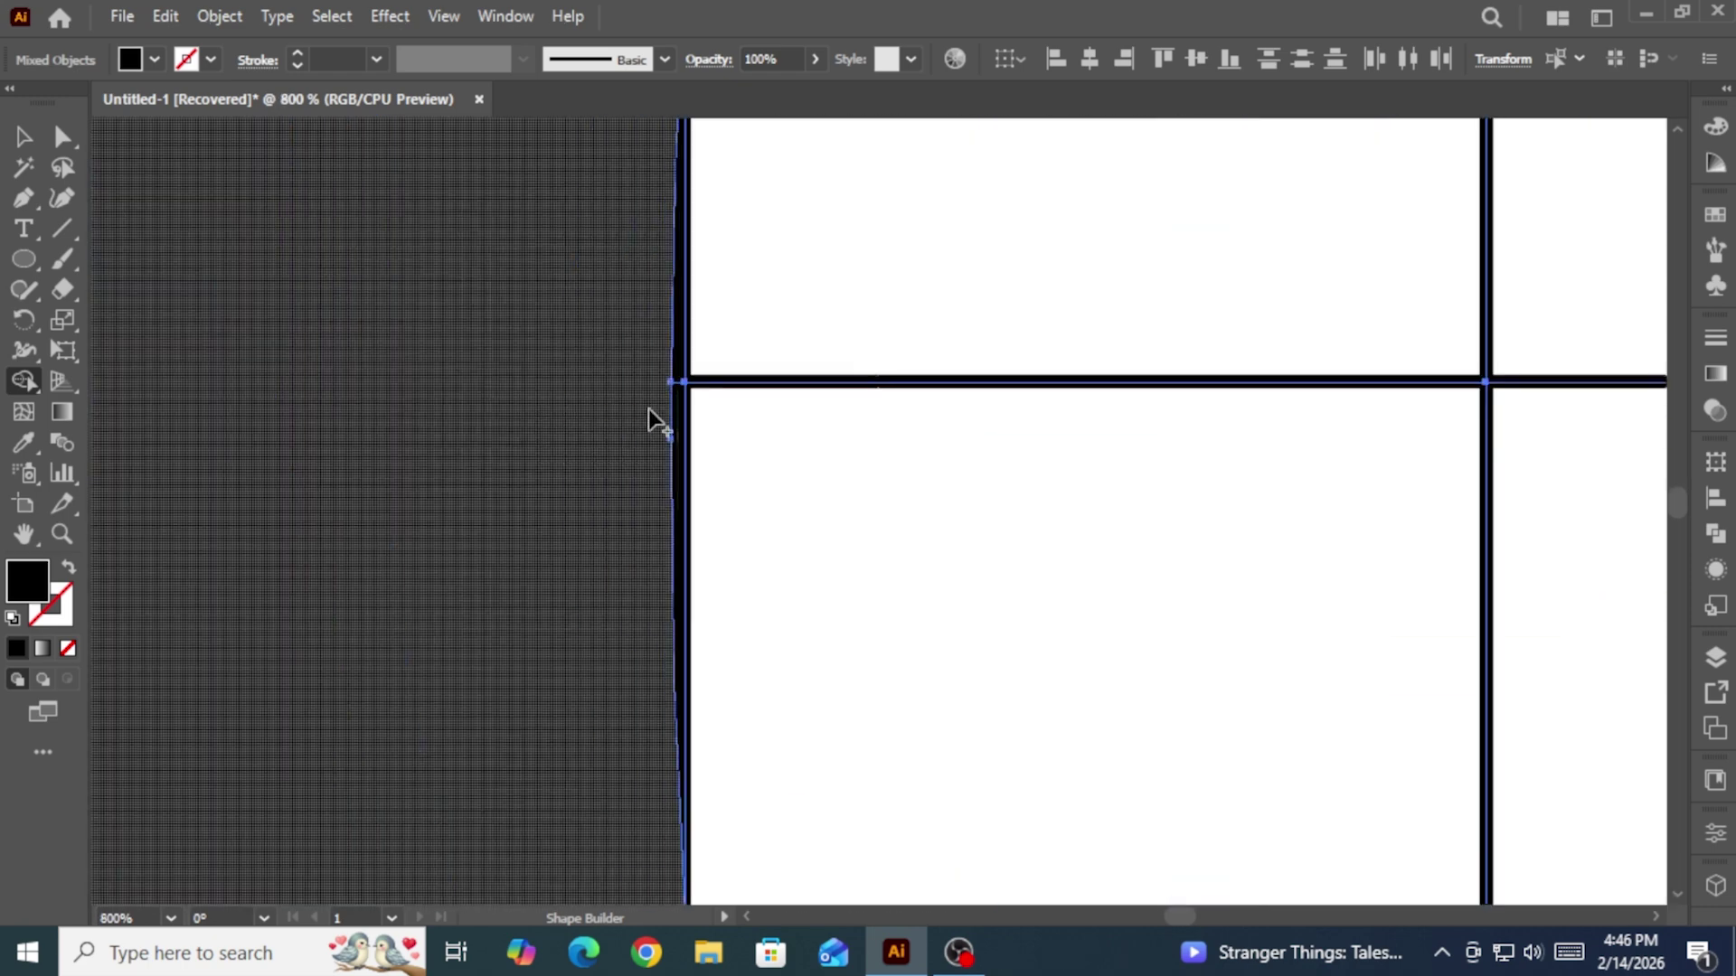
pyautogui.keyDown('alt'); pyautogui.click(675, 409); pyautogui.keyUp('alt')
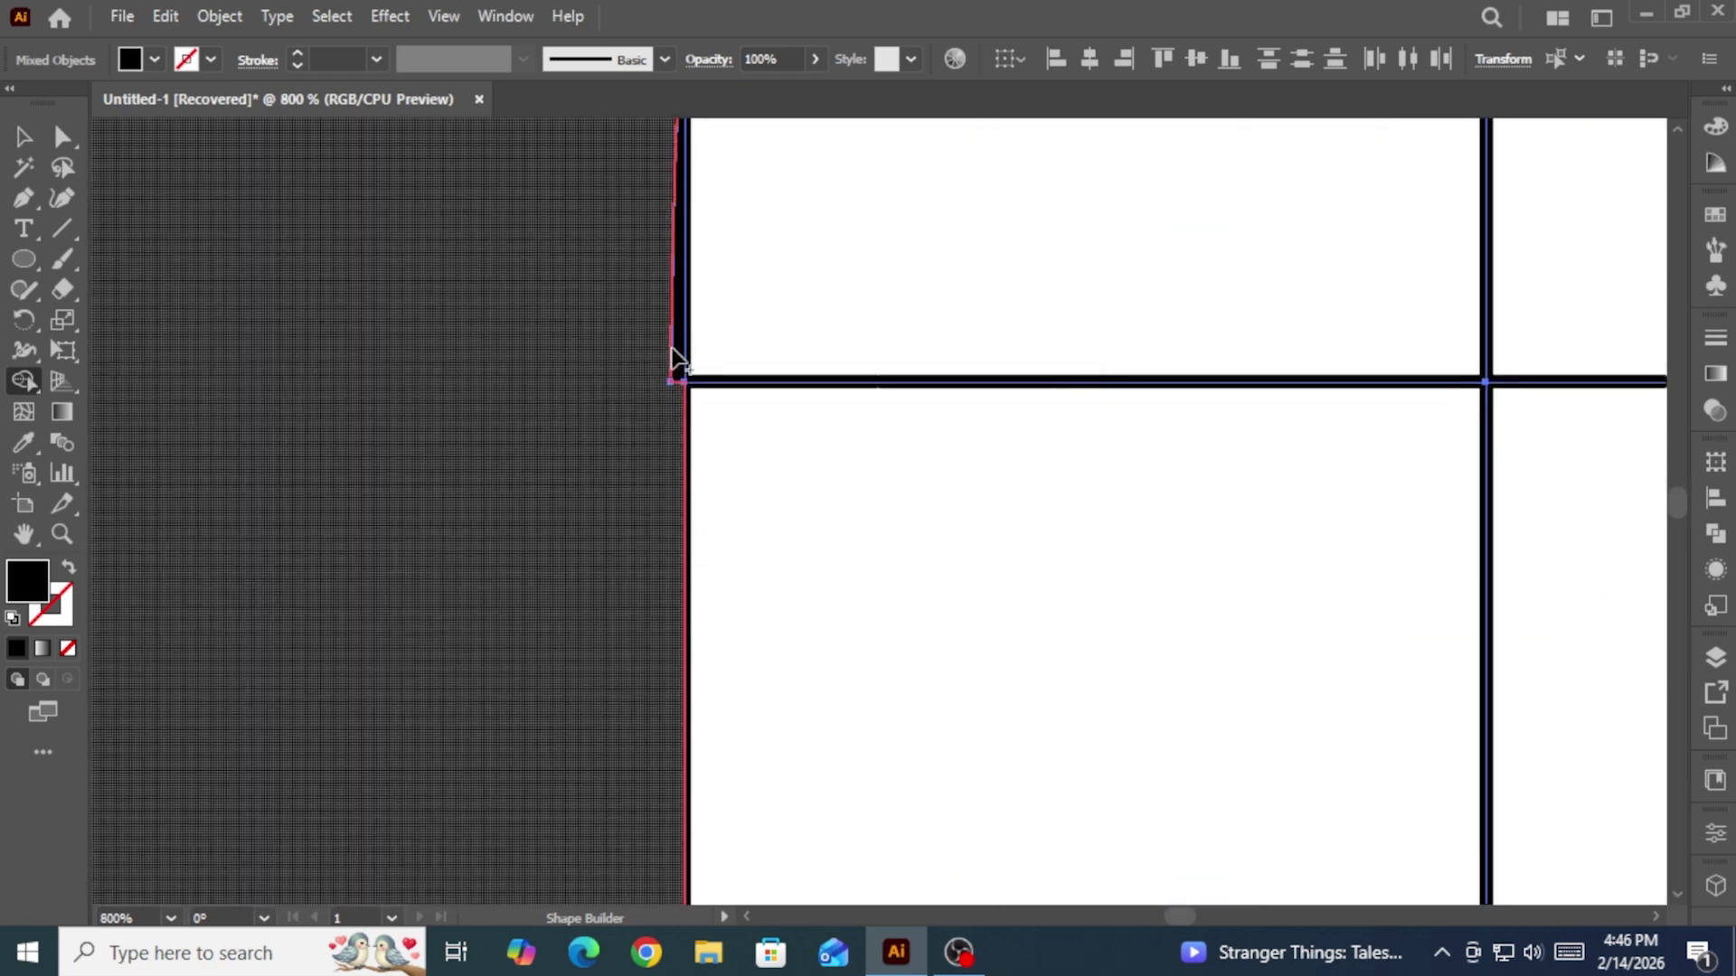
pyautogui.keyDown('alt'); pyautogui.click(676, 362); pyautogui.keyUp('alt')
pyautogui.scroll(-3, 669, 507)
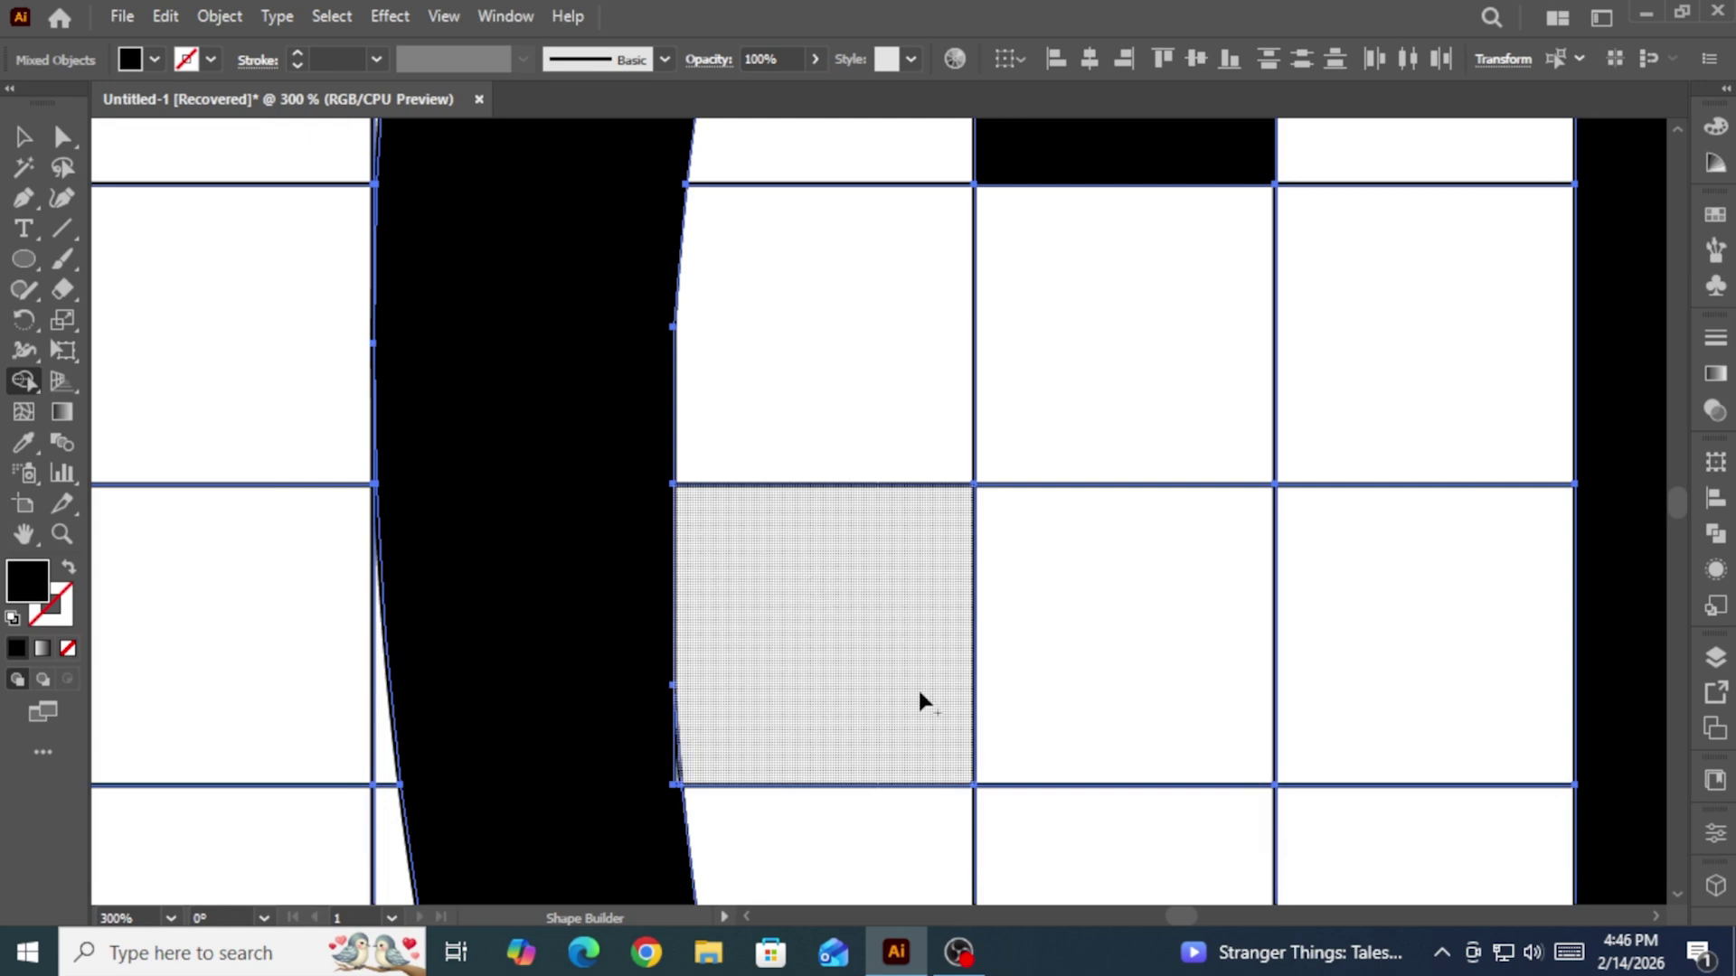
pyautogui.press('ctrl')
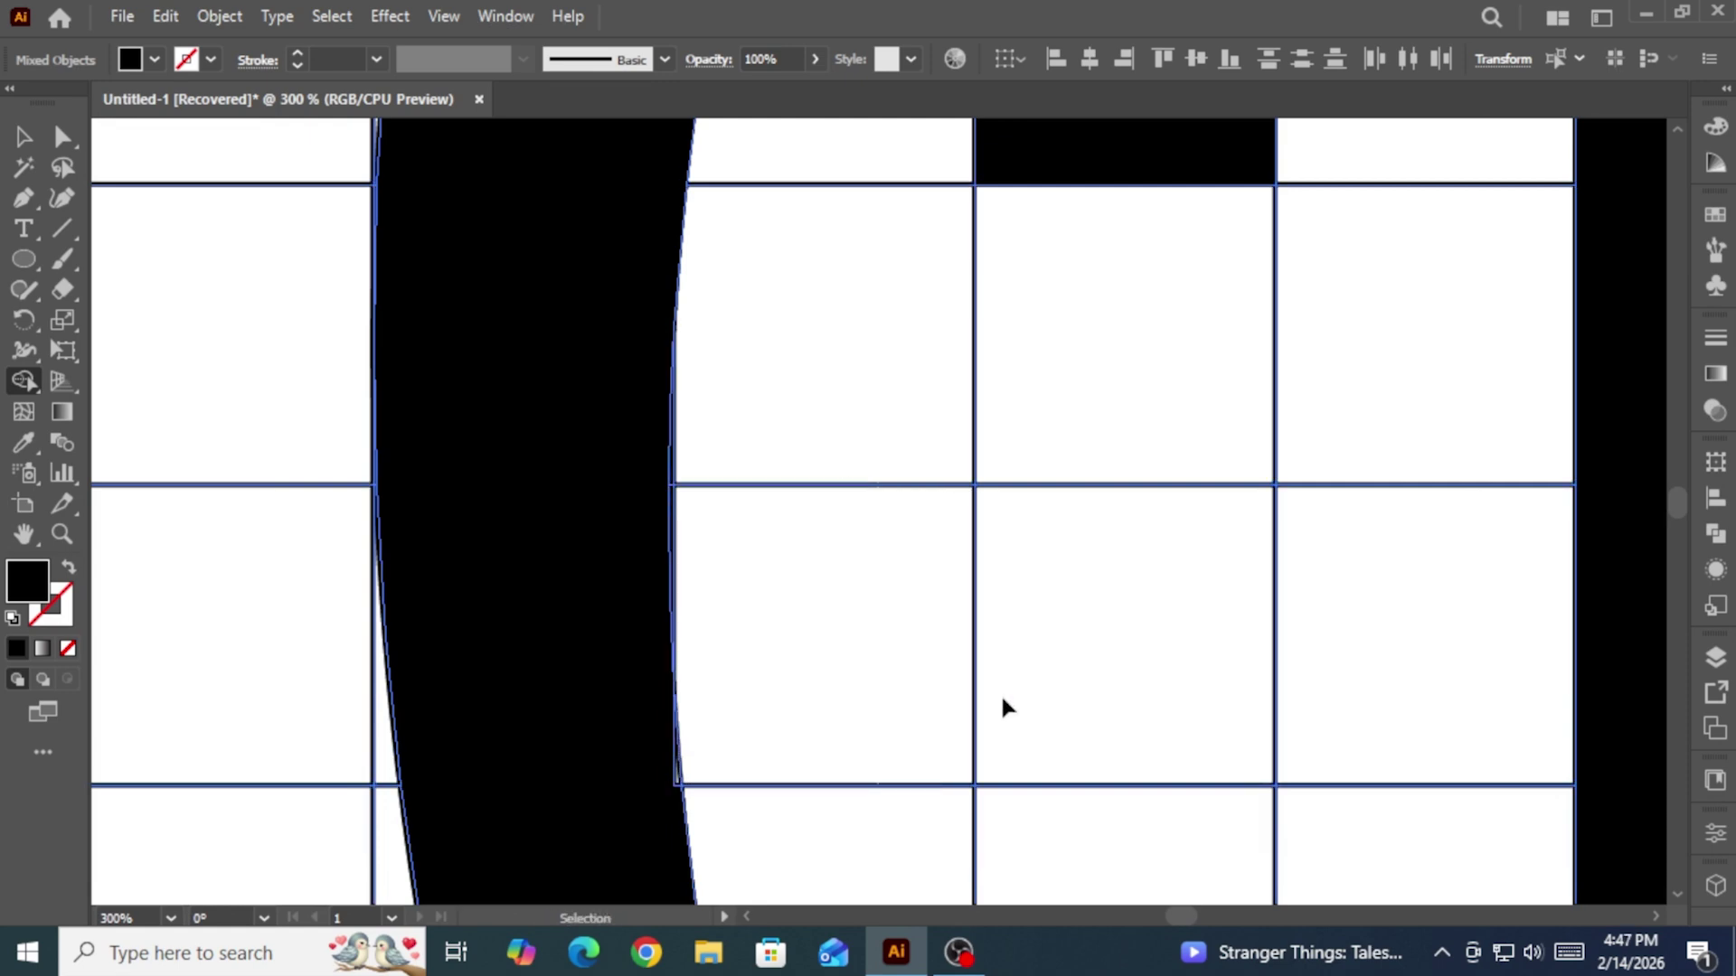
# Step: Merge the tiny triangular gap on the left border's inner curve into the black shape
pyautogui.scroll(-1, 771, 783)
pyautogui.scroll(4, 687, 705)
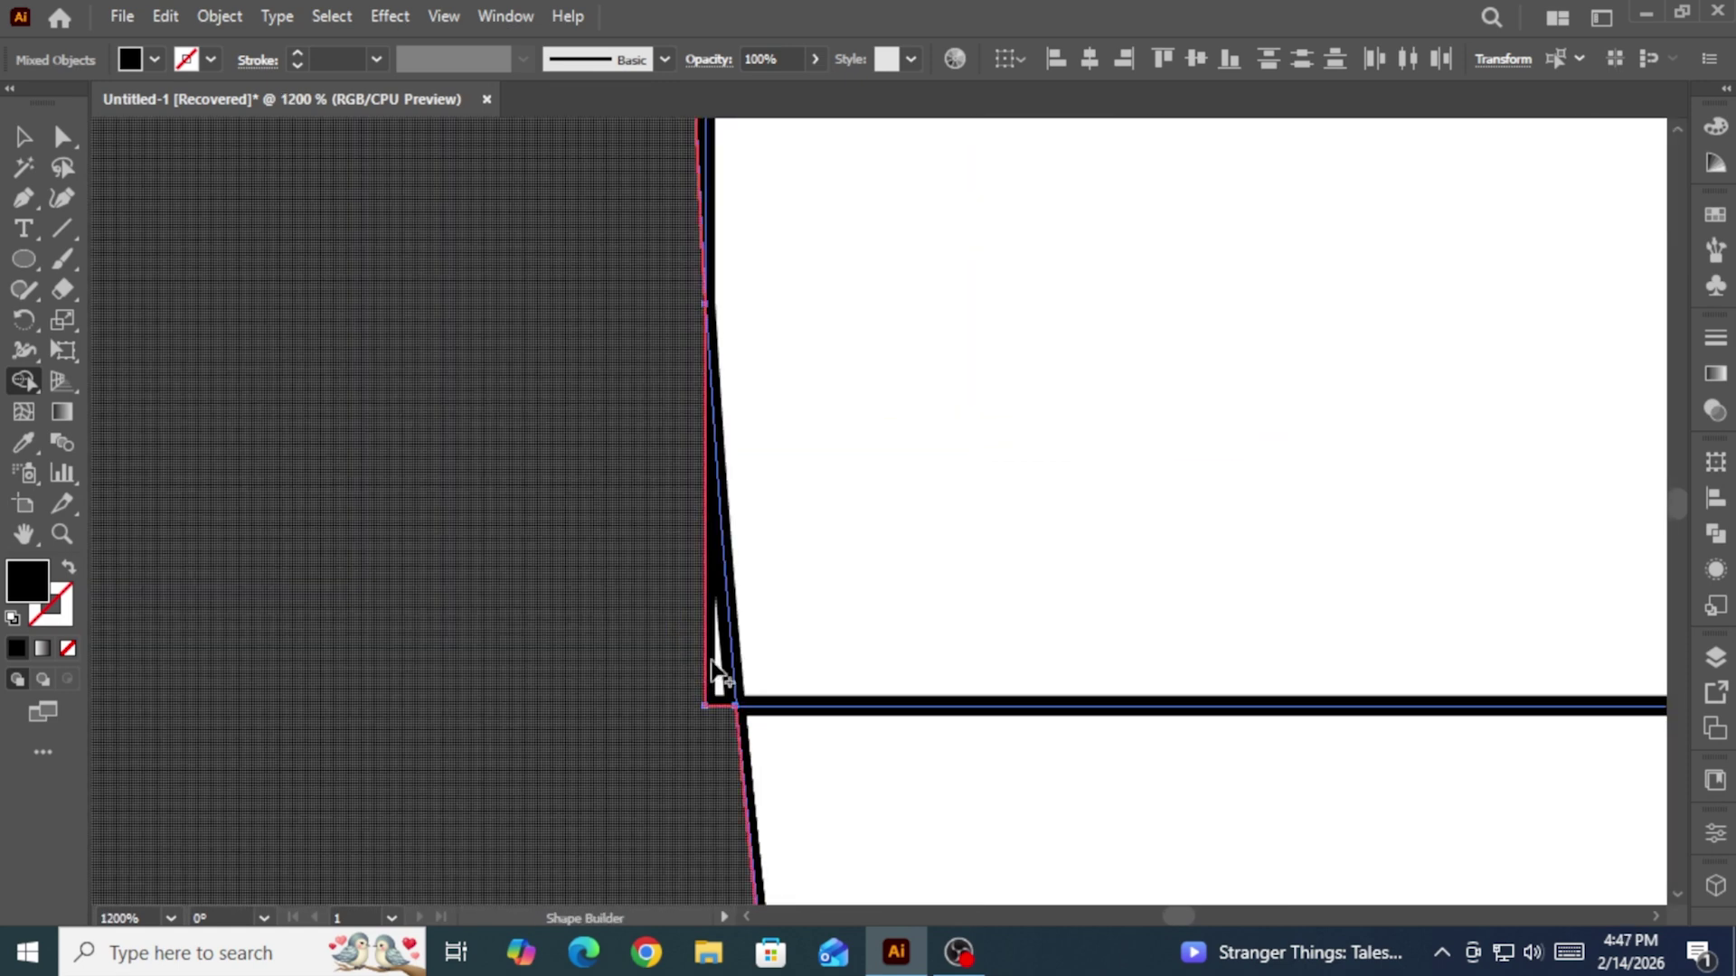
pyautogui.scroll(-4, 669, 687)
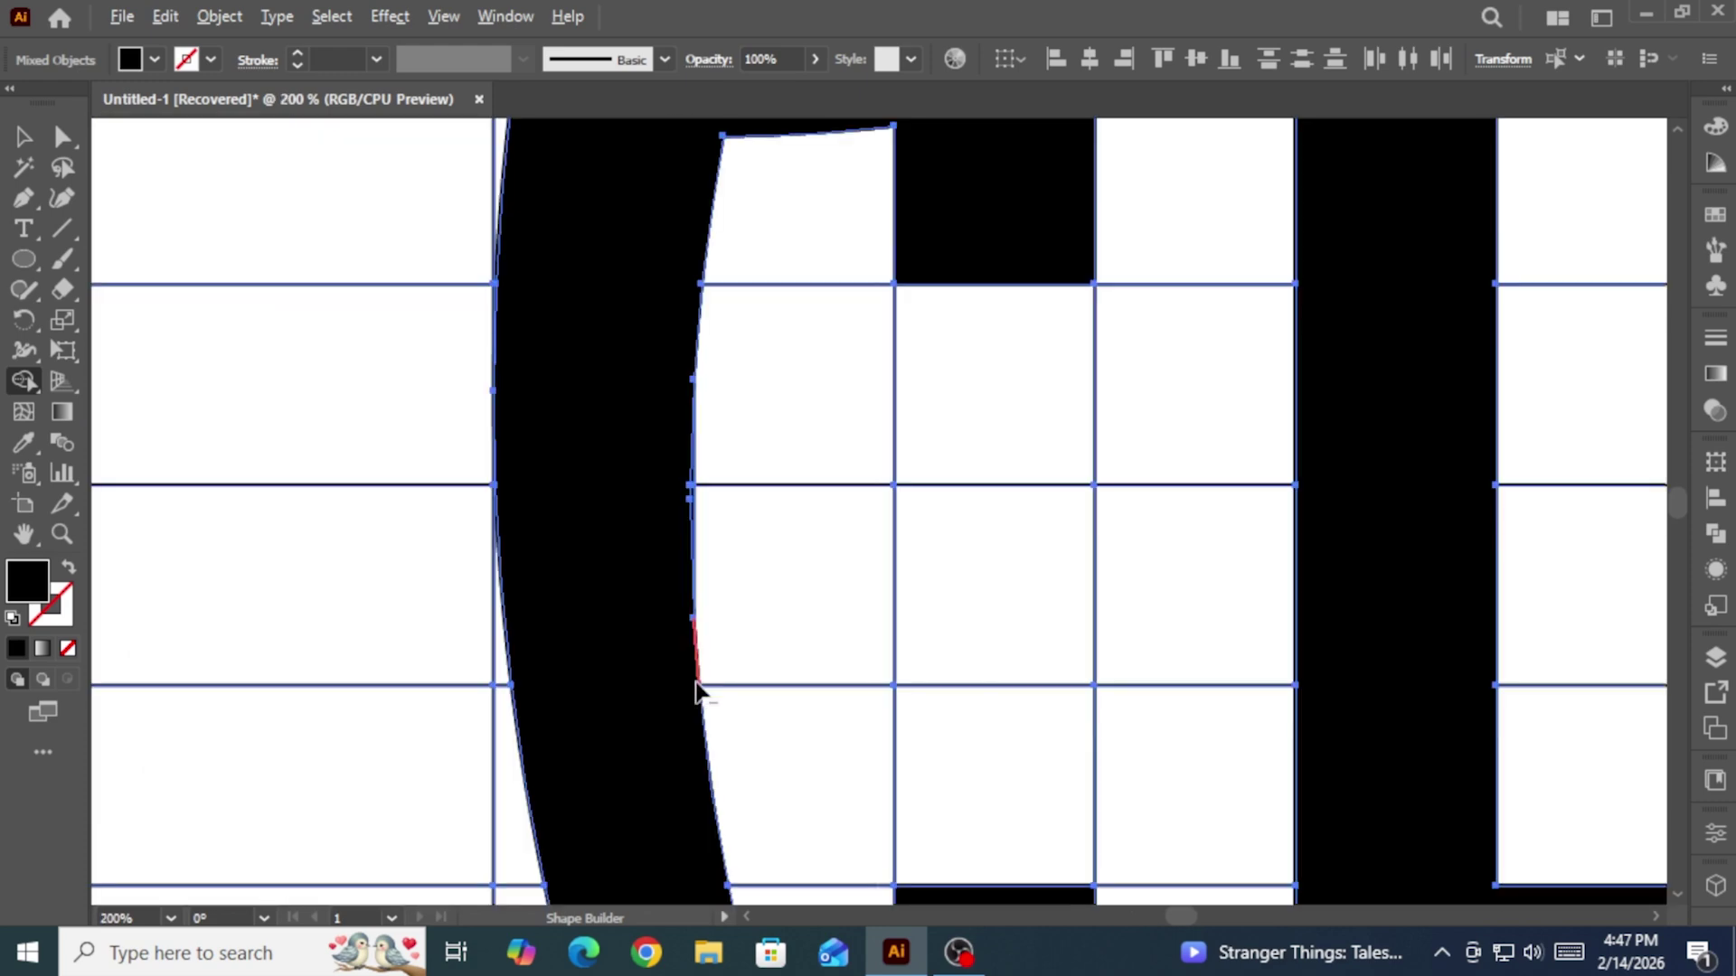
# Step: Examine the left shape's upper edge, the S peak and the whole shield for unmerged gaps
pyautogui.scroll(1, 787, 488)
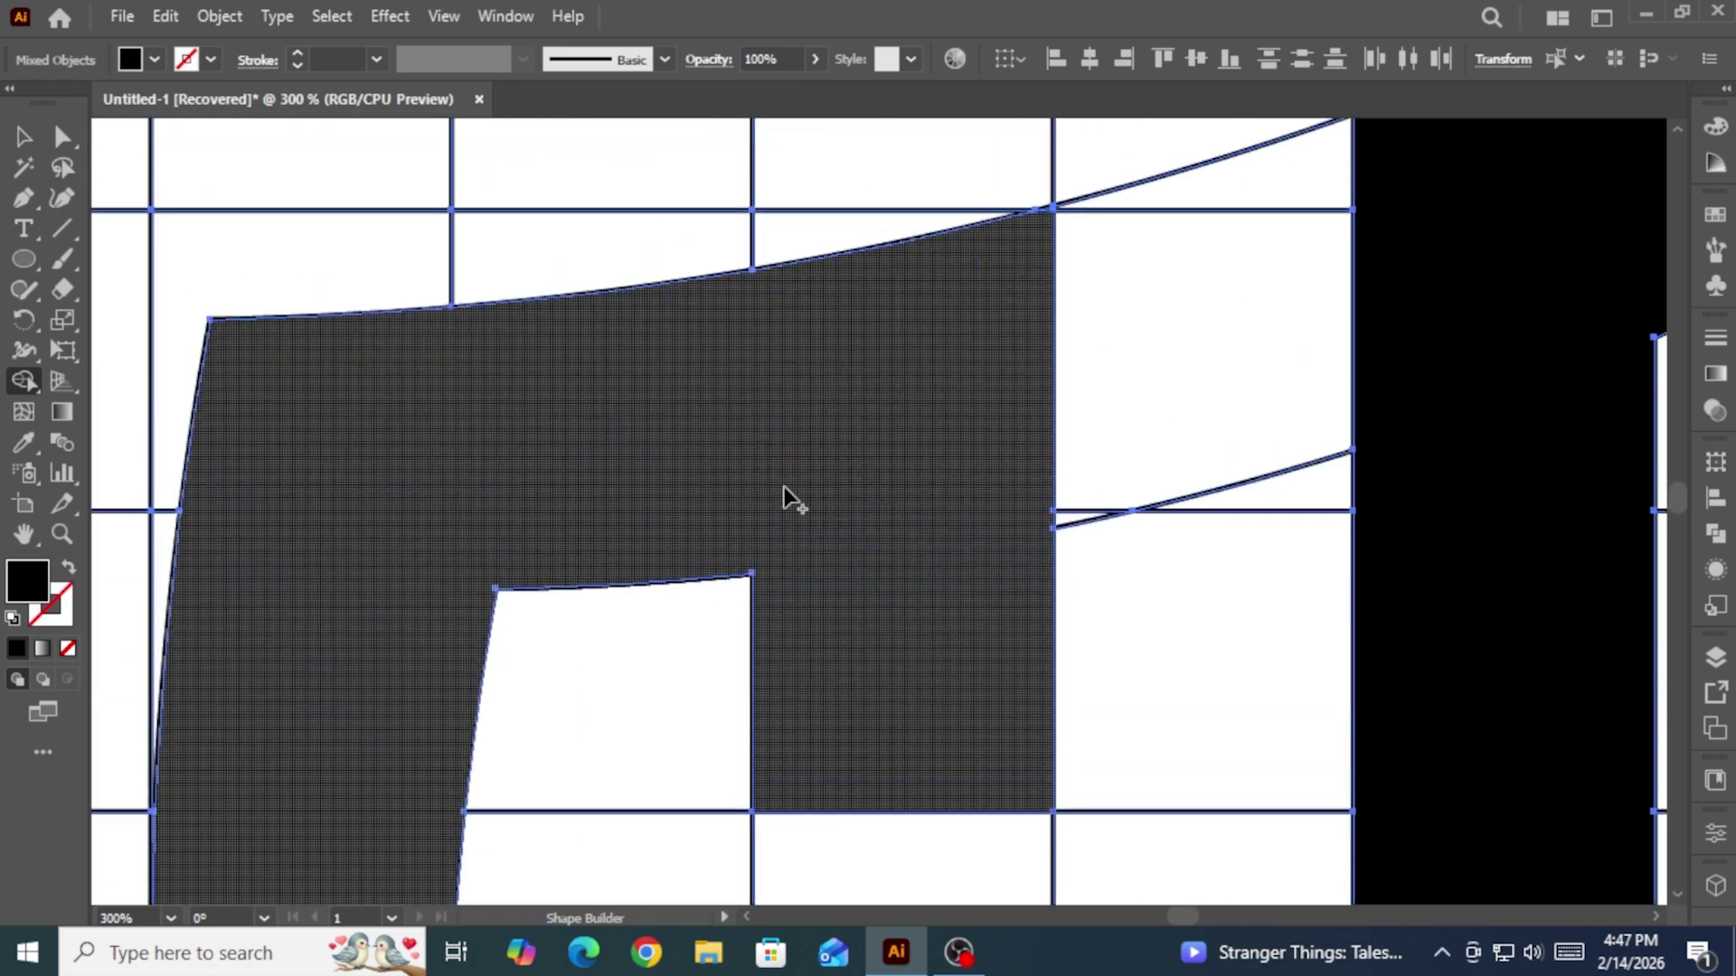
pyautogui.scroll(6, 1108, 230)
pyautogui.scroll(2, 1166, 281)
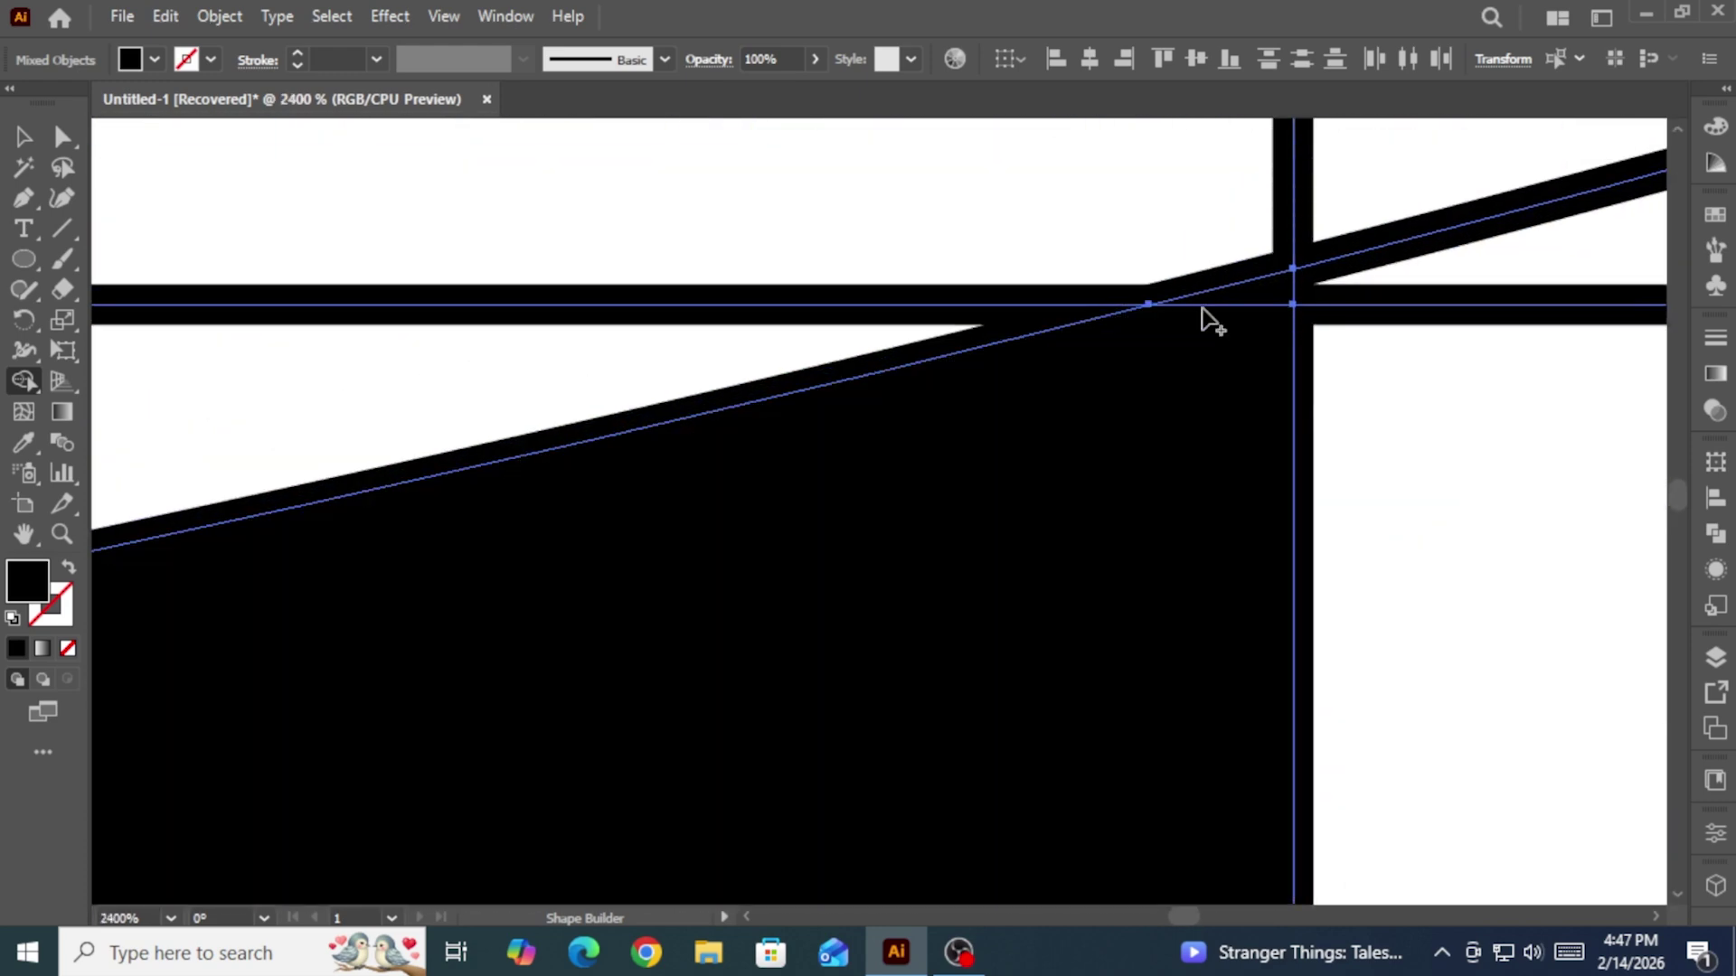
pyautogui.scroll(-6, 787, 448)
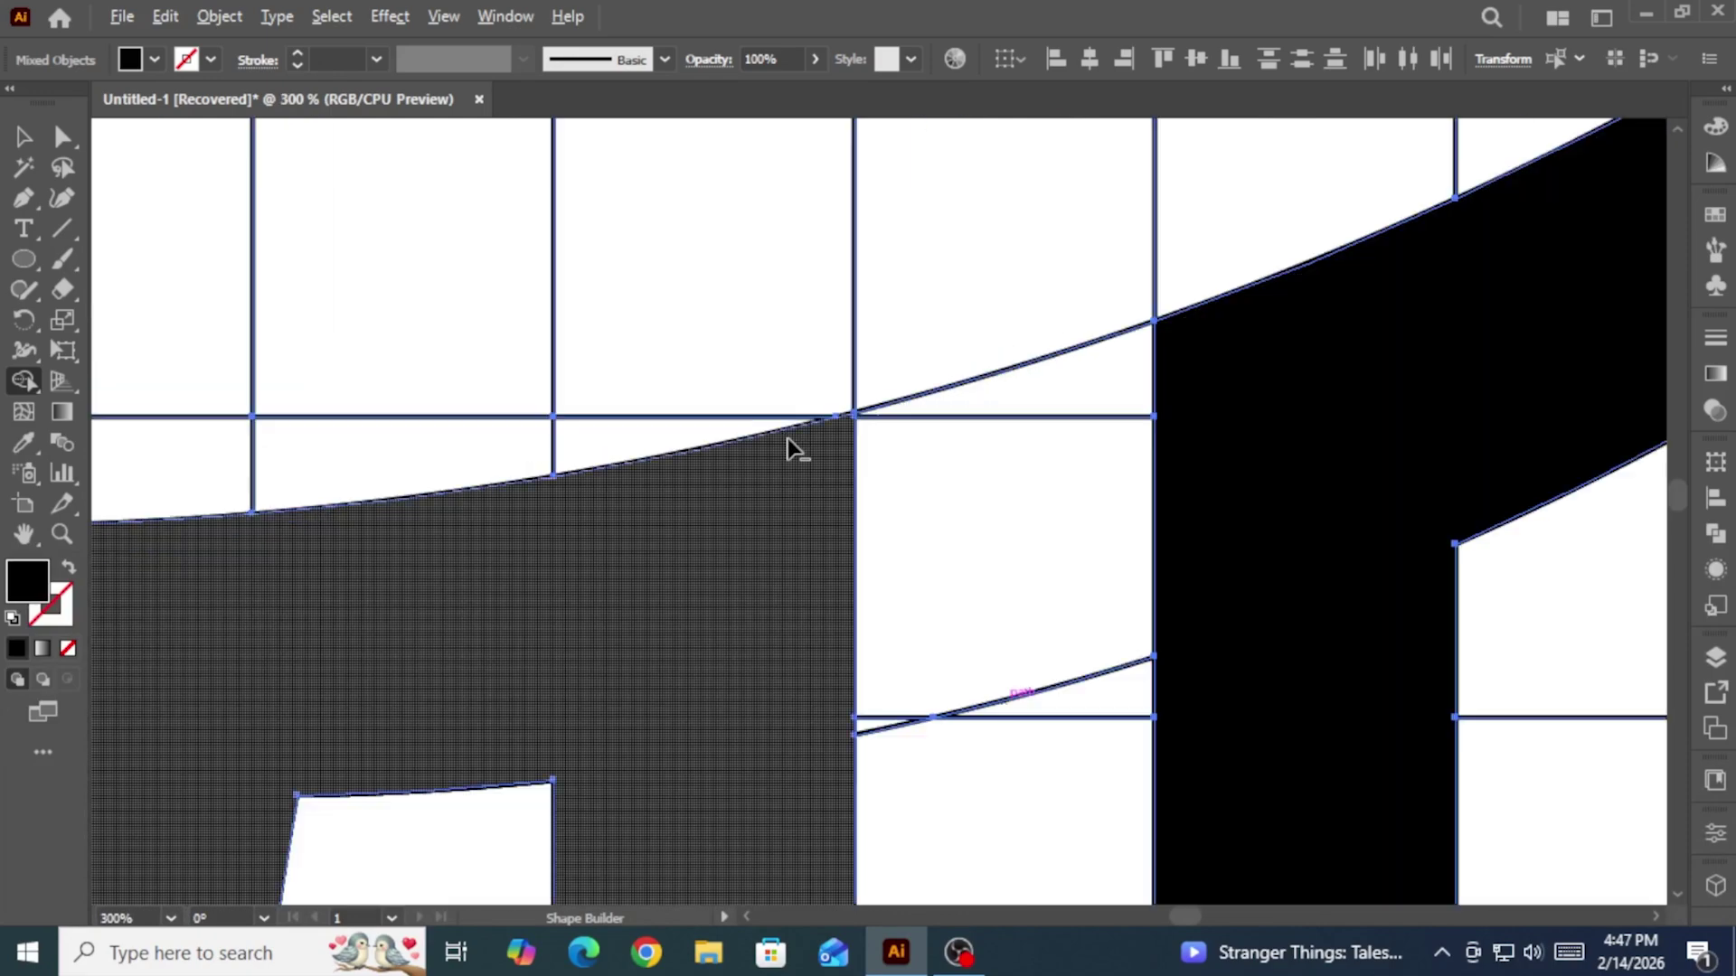
pyautogui.scroll(5, 989, 361)
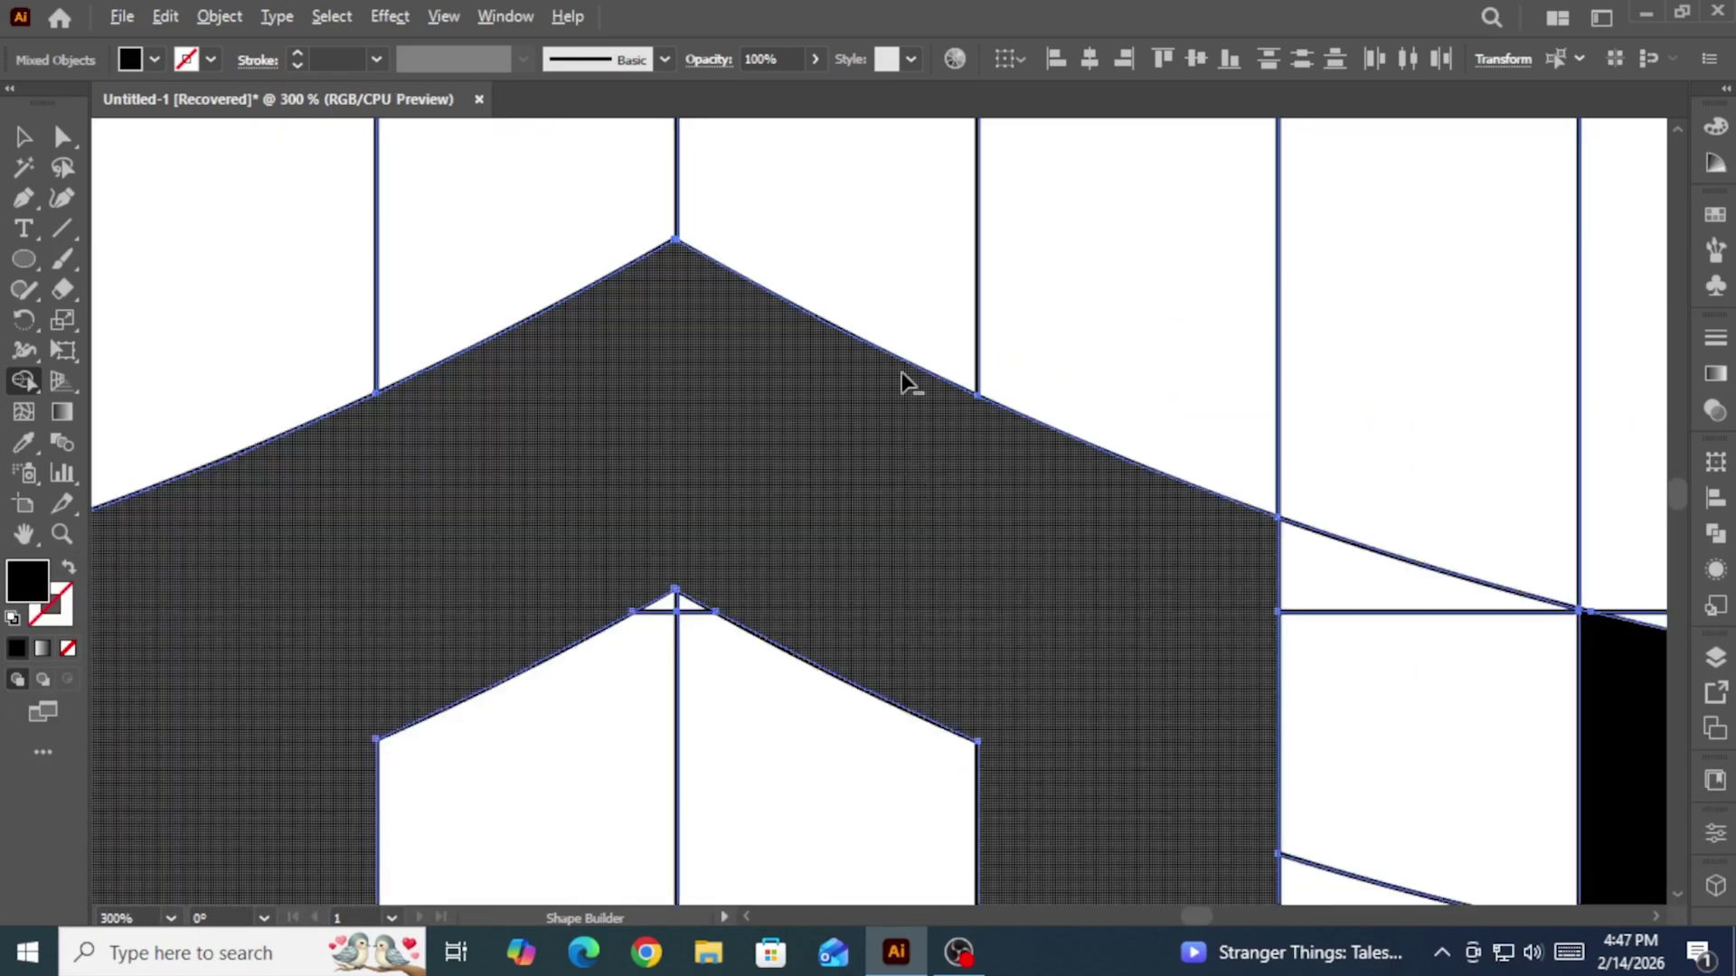
pyautogui.scroll(-6, 758, 533)
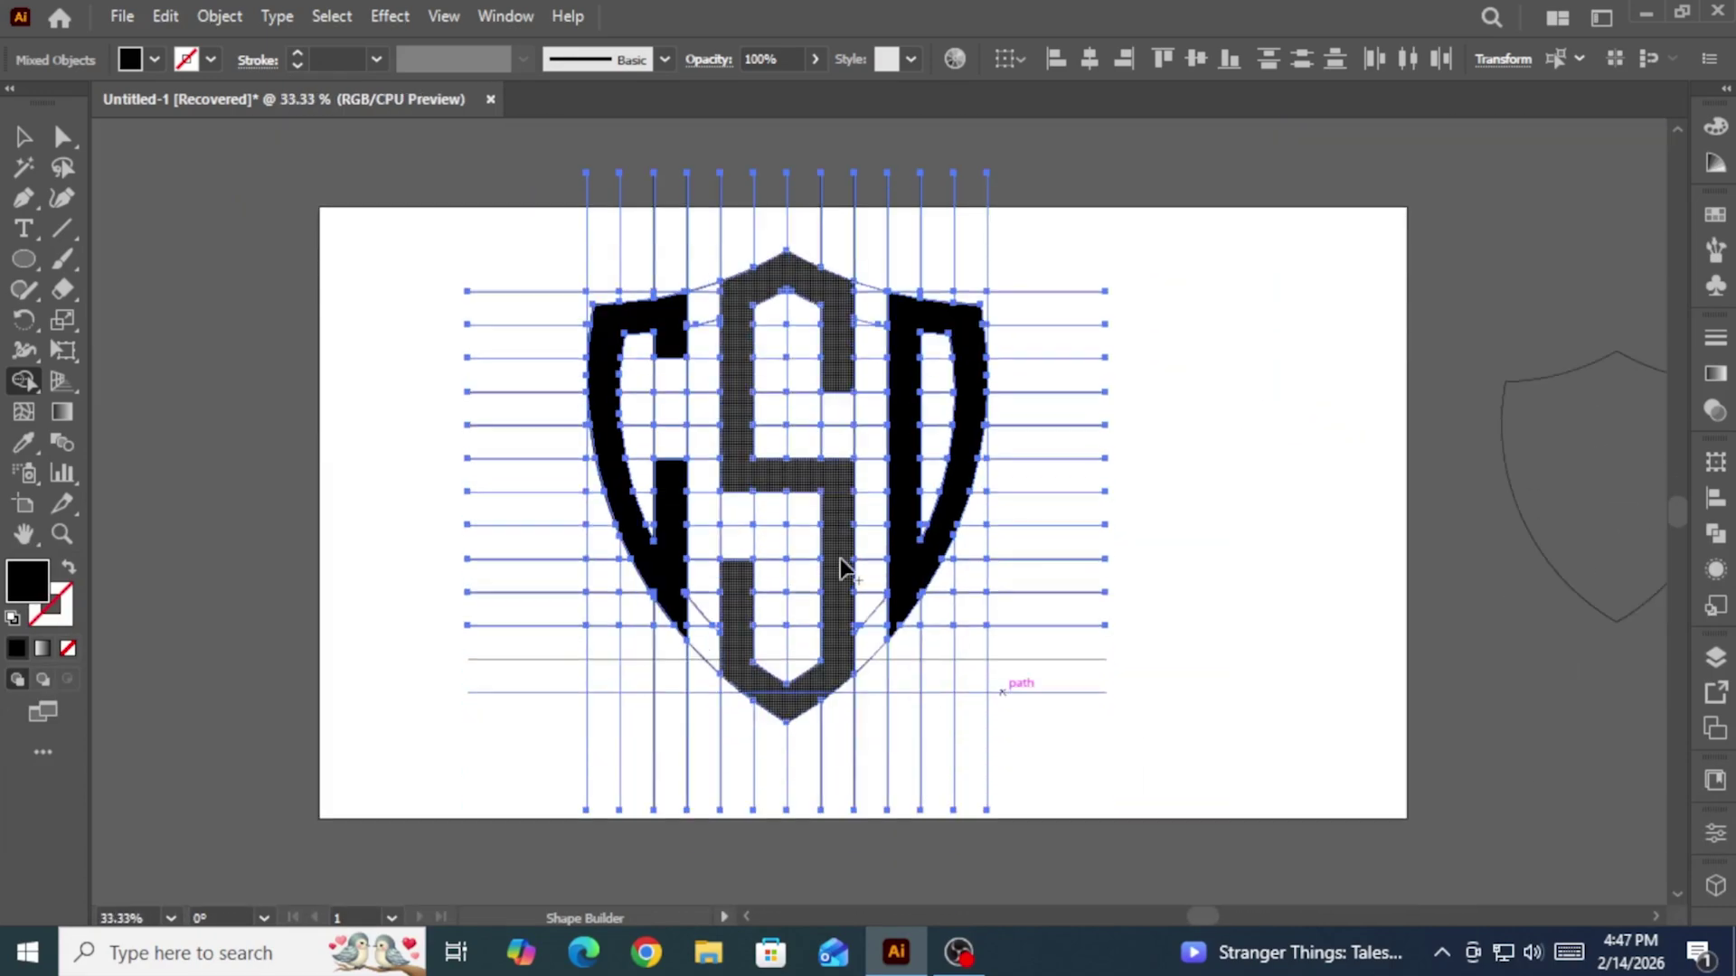
pyautogui.scroll(3, 976, 345)
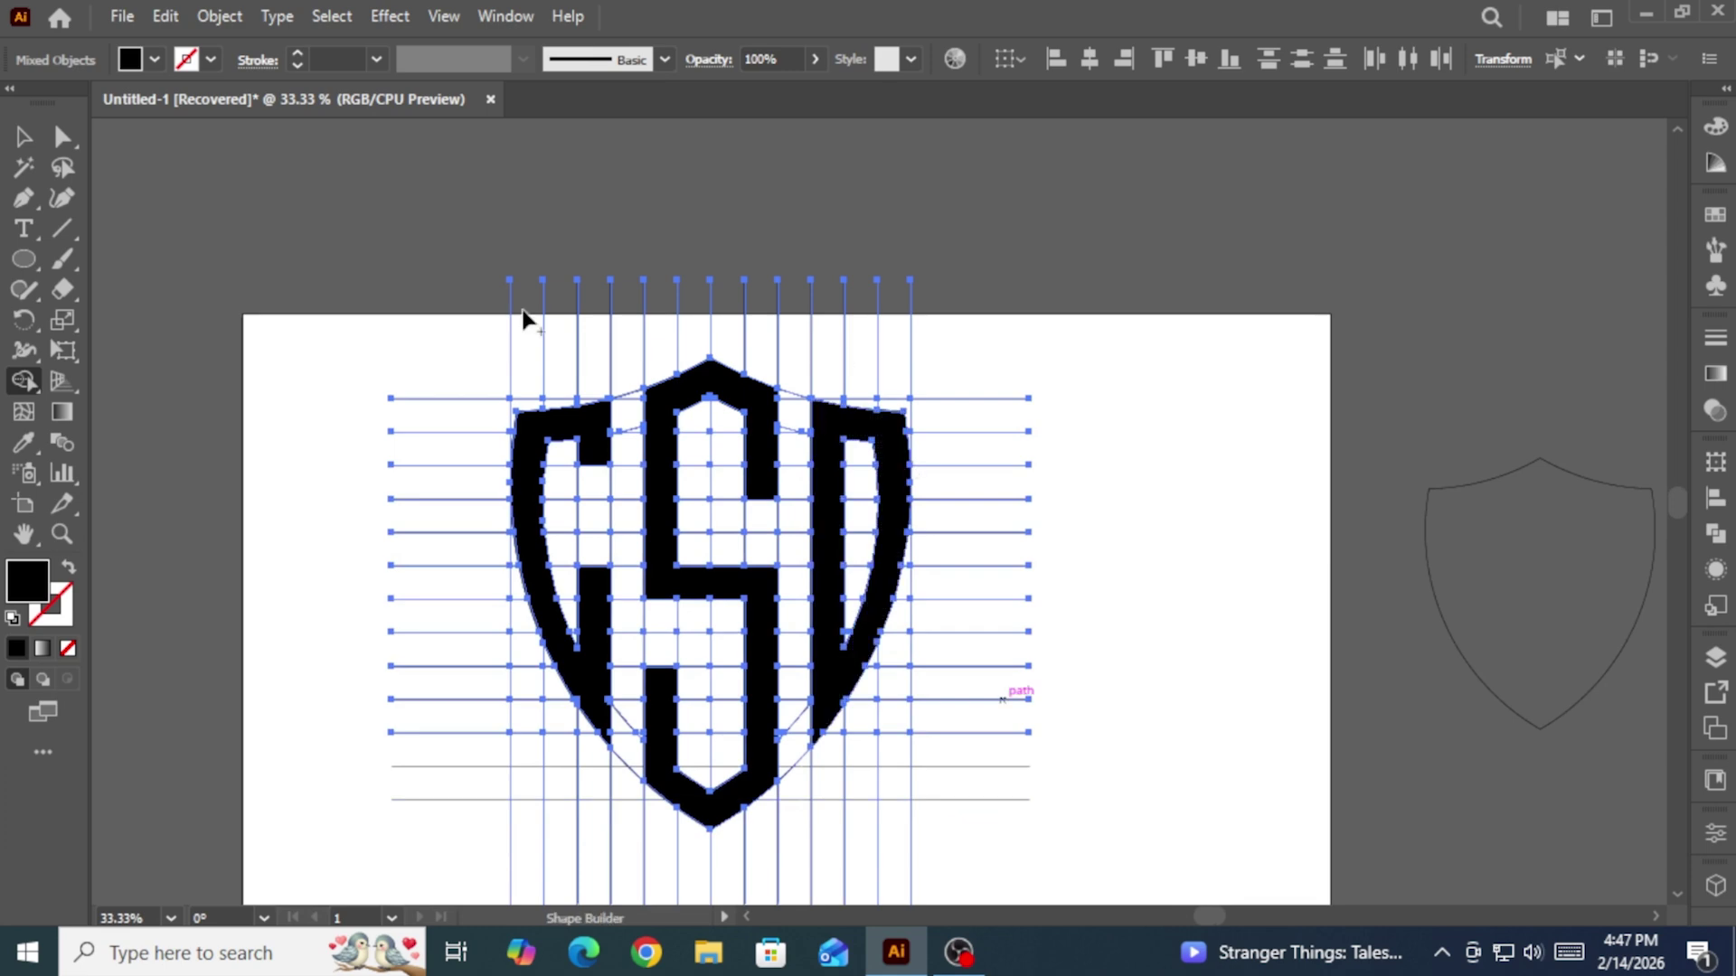
# Step: Select the three black letter shapes C, S and D and cut them out of the grid
pyautogui.click(26, 140)
pyautogui.click(590, 449)
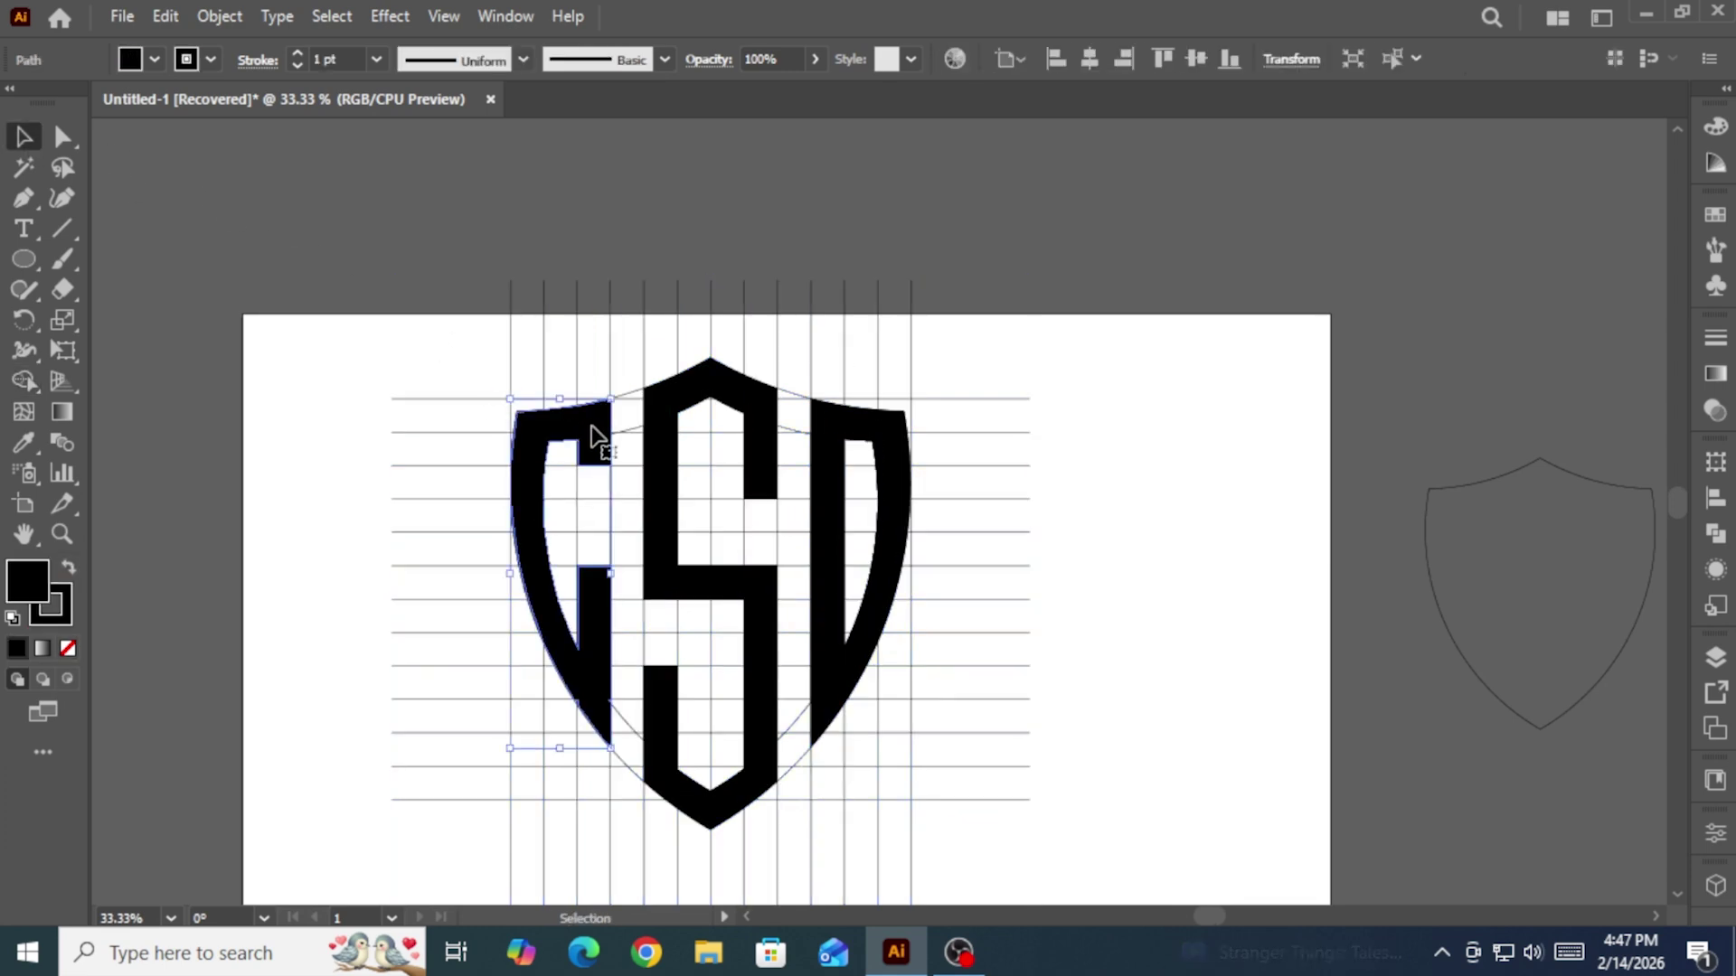
pyautogui.keyDown('shift'); pyautogui.click(692, 404); pyautogui.keyUp('shift')
pyautogui.keyDown('shift'); pyautogui.click(836, 430); pyautogui.keyUp('shift')
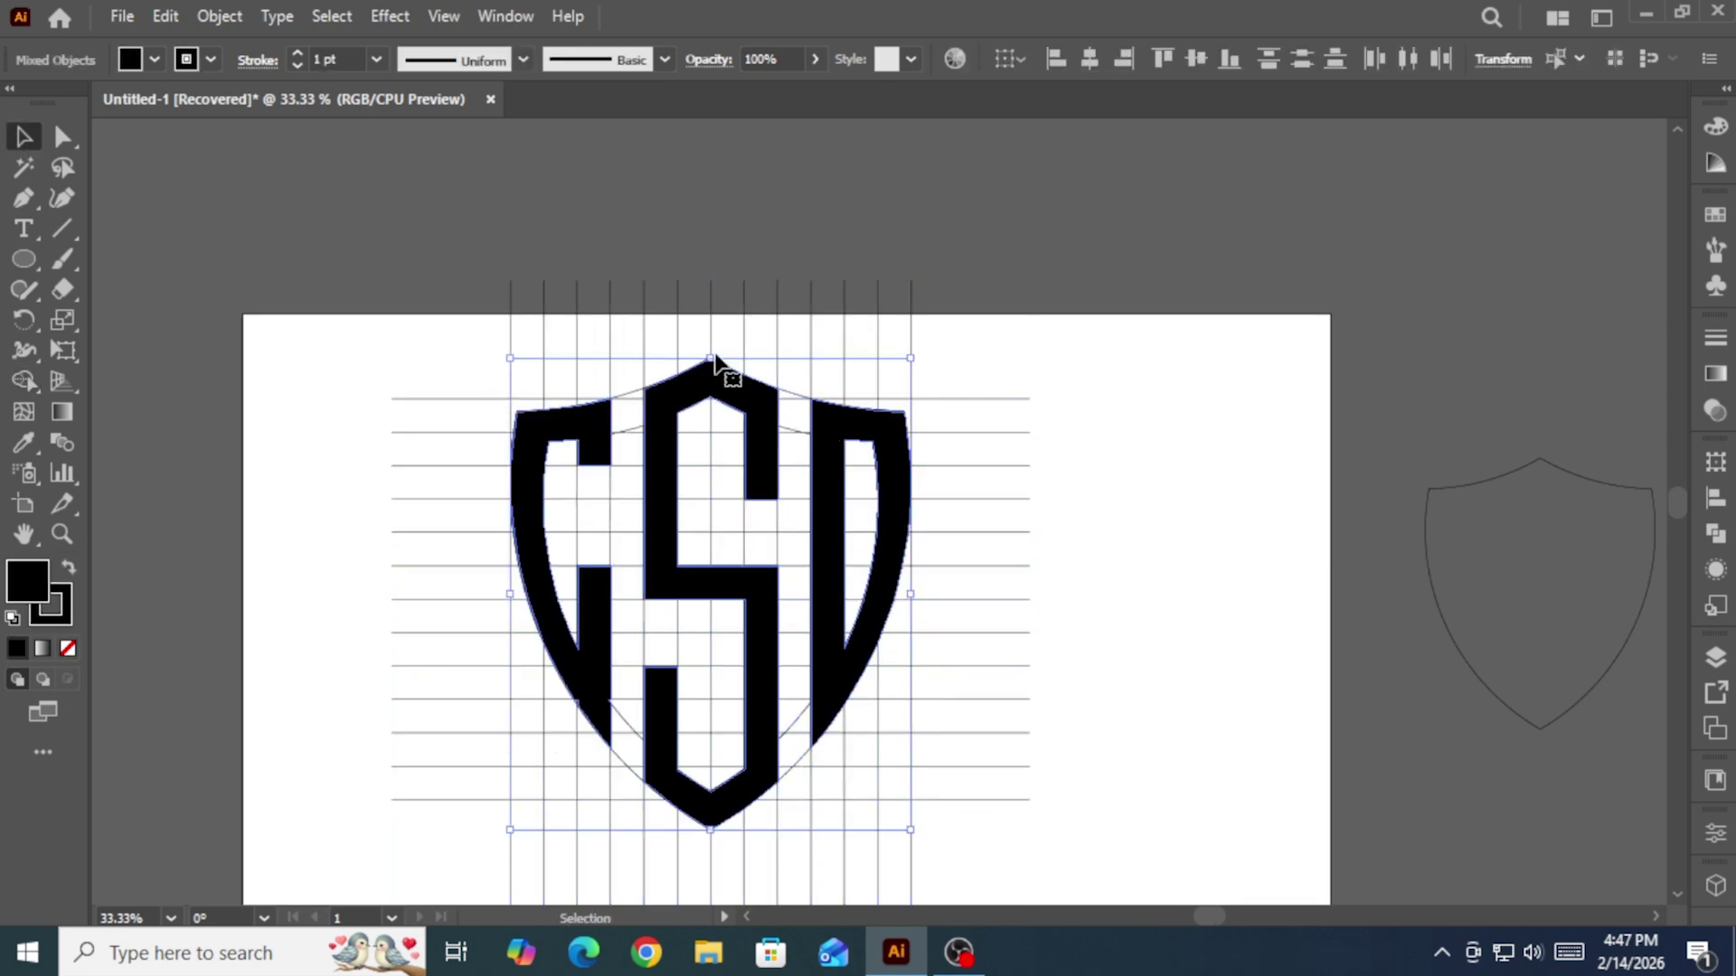
pyautogui.click(163, 18)
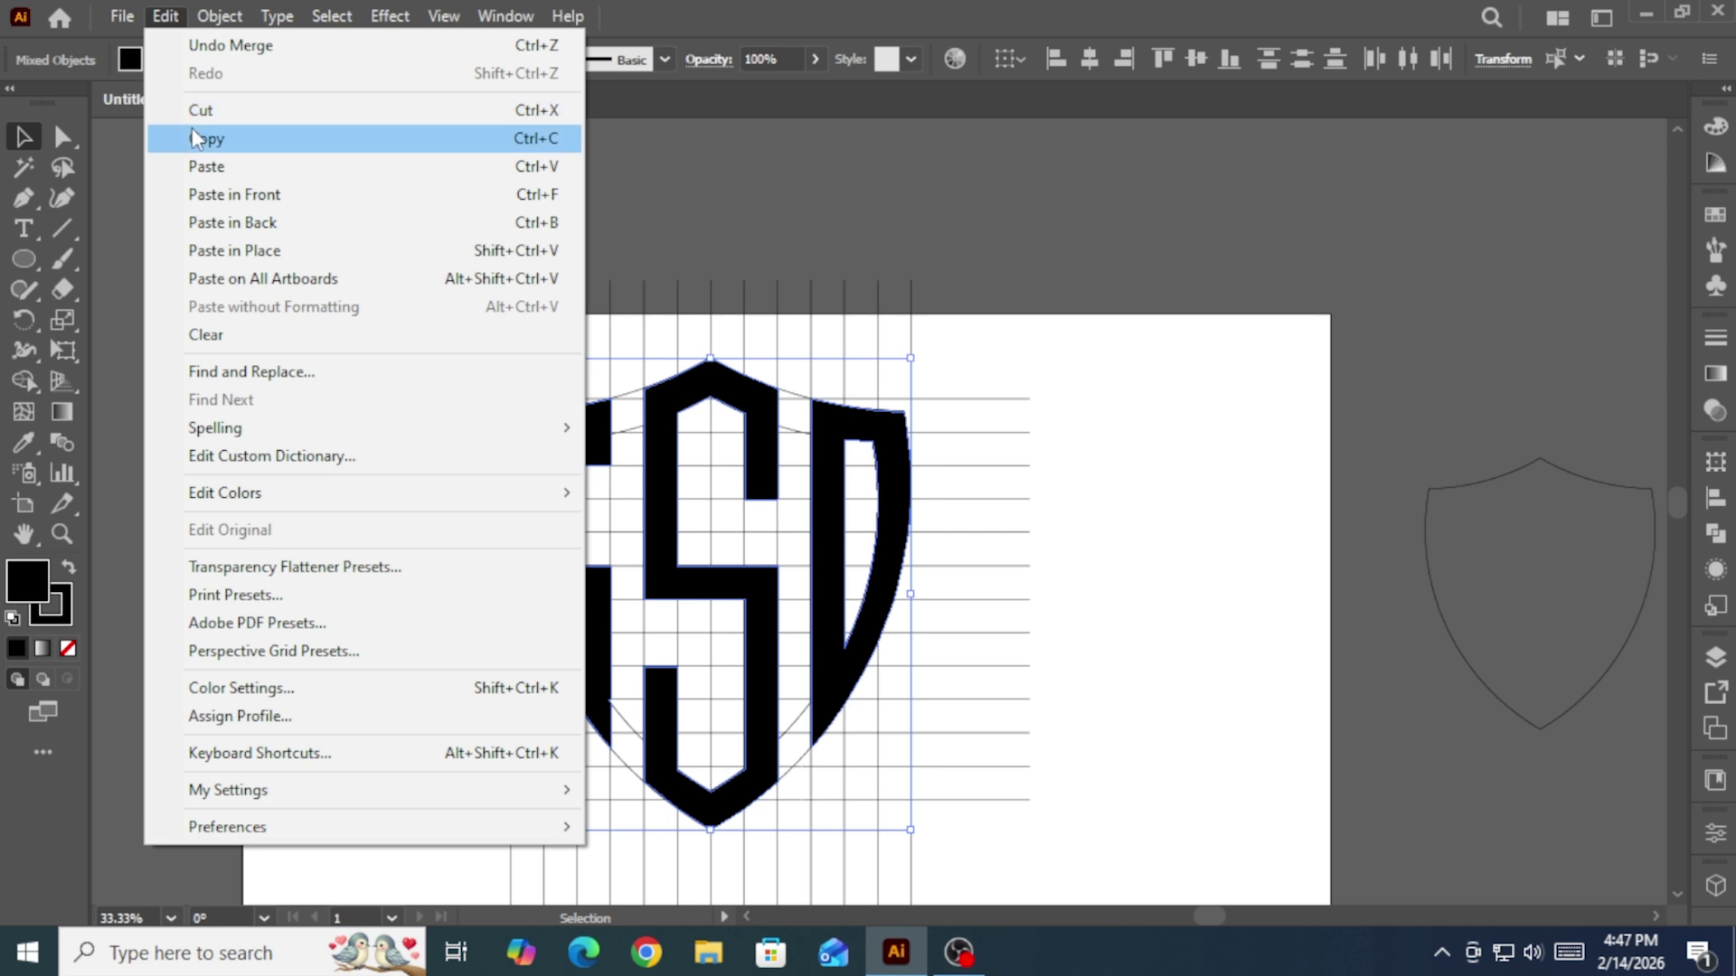
pyautogui.click(192, 127)
pyautogui.click(166, 16)
pyautogui.click(193, 107)
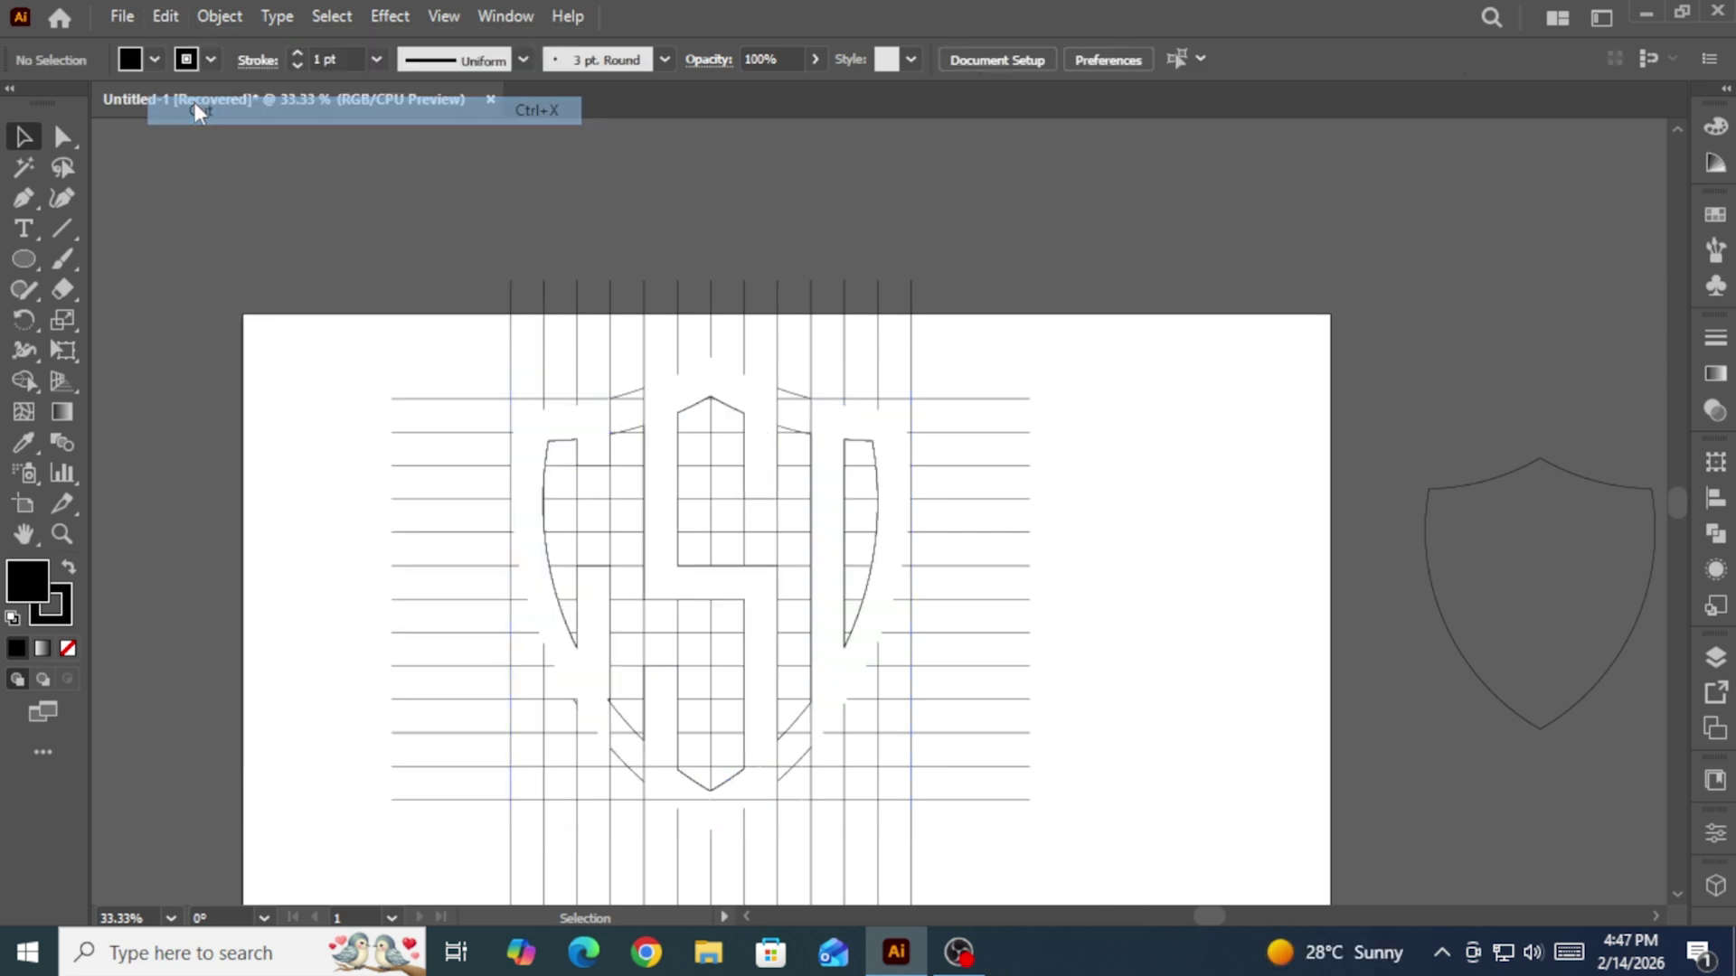
# Step: Delete the leftover grid lines and paste the cut letter shapes in front at their original position
pyautogui.click(1022, 742)
pyautogui.scroll(-1, 1331, 844)
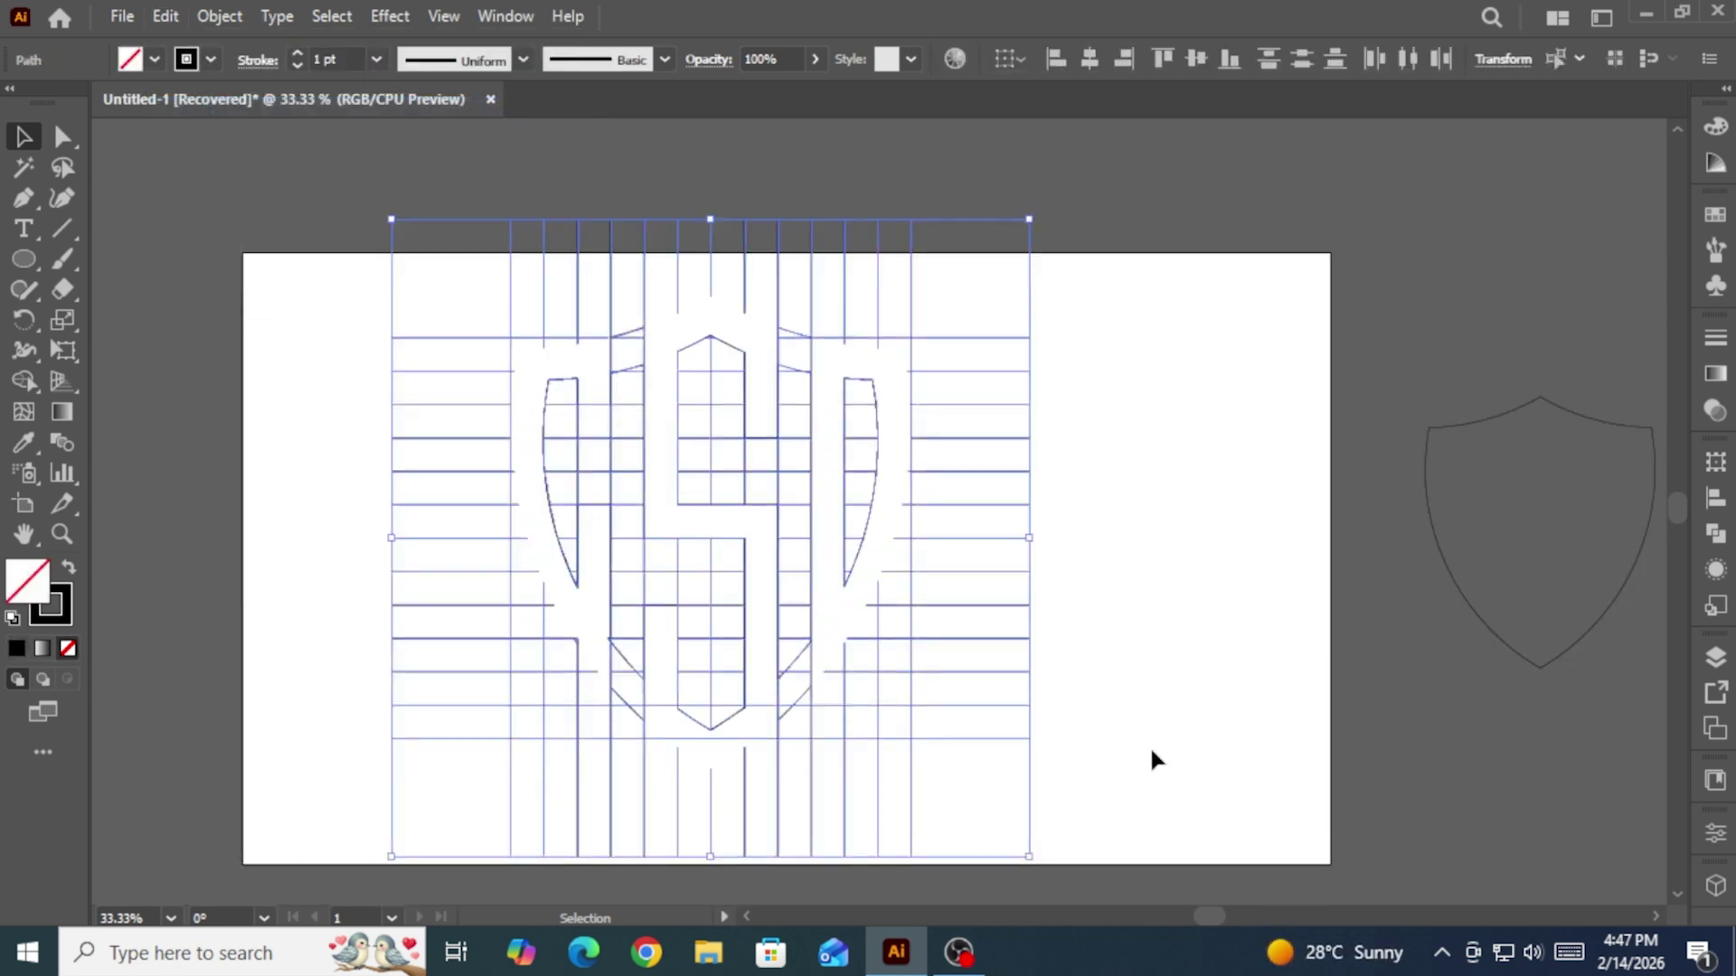
pyautogui.press('Delete')
pyautogui.click(166, 16)
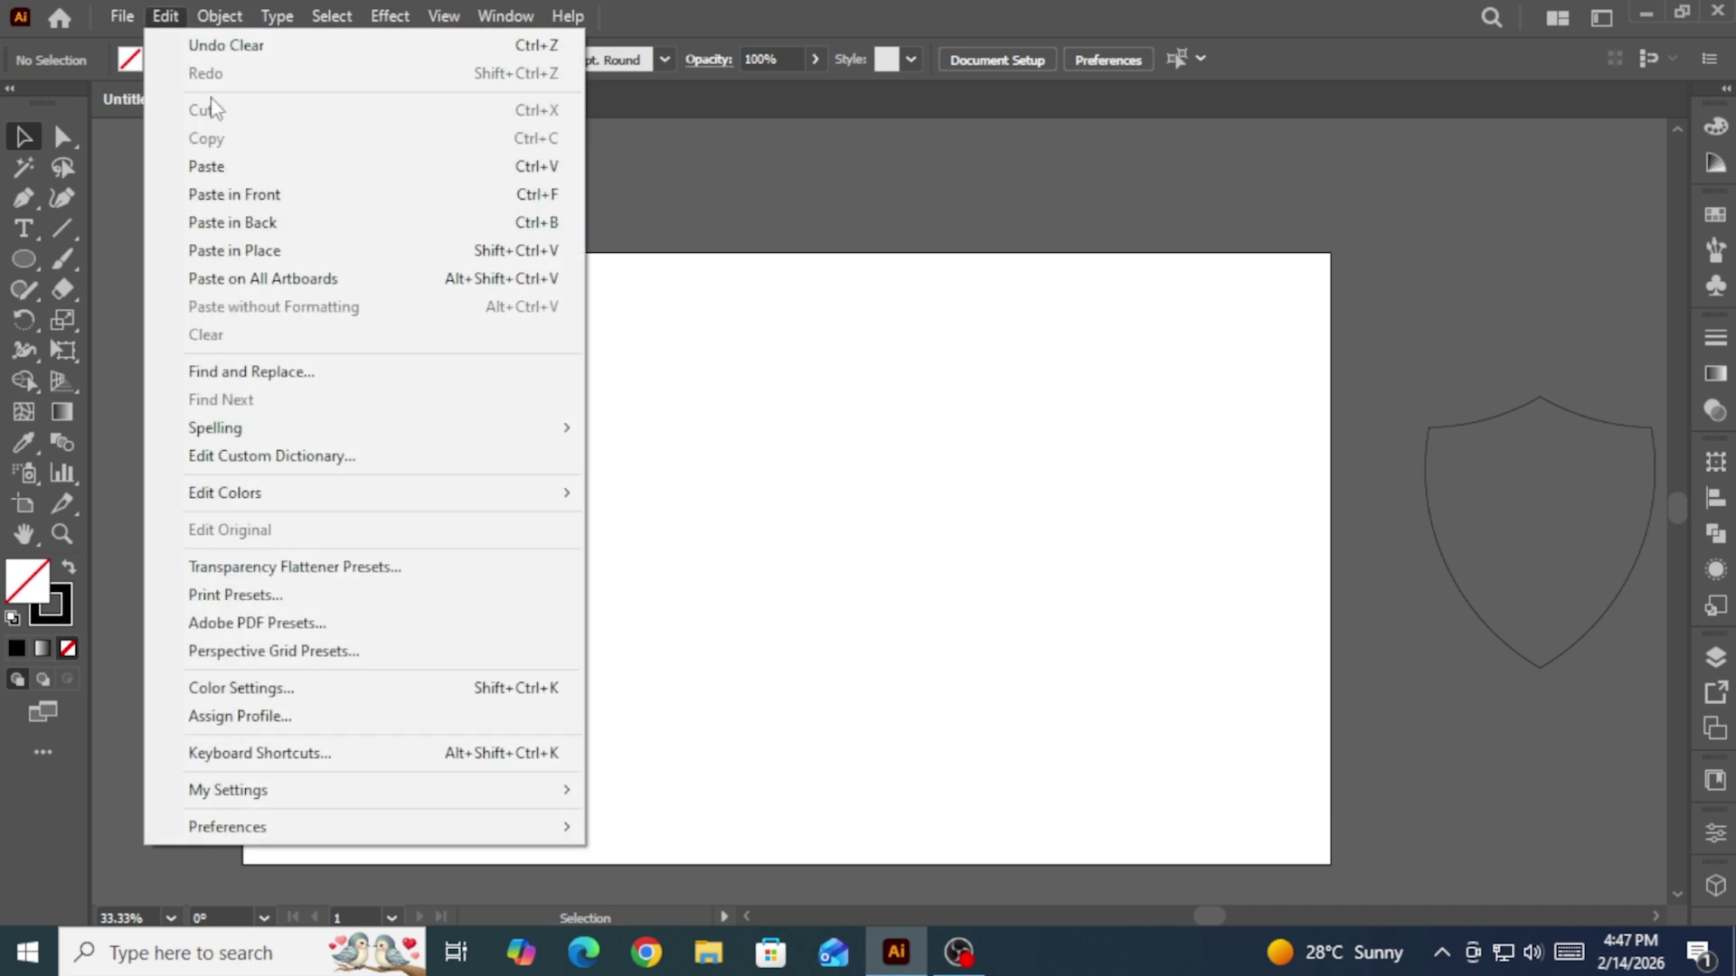
pyautogui.click(253, 196)
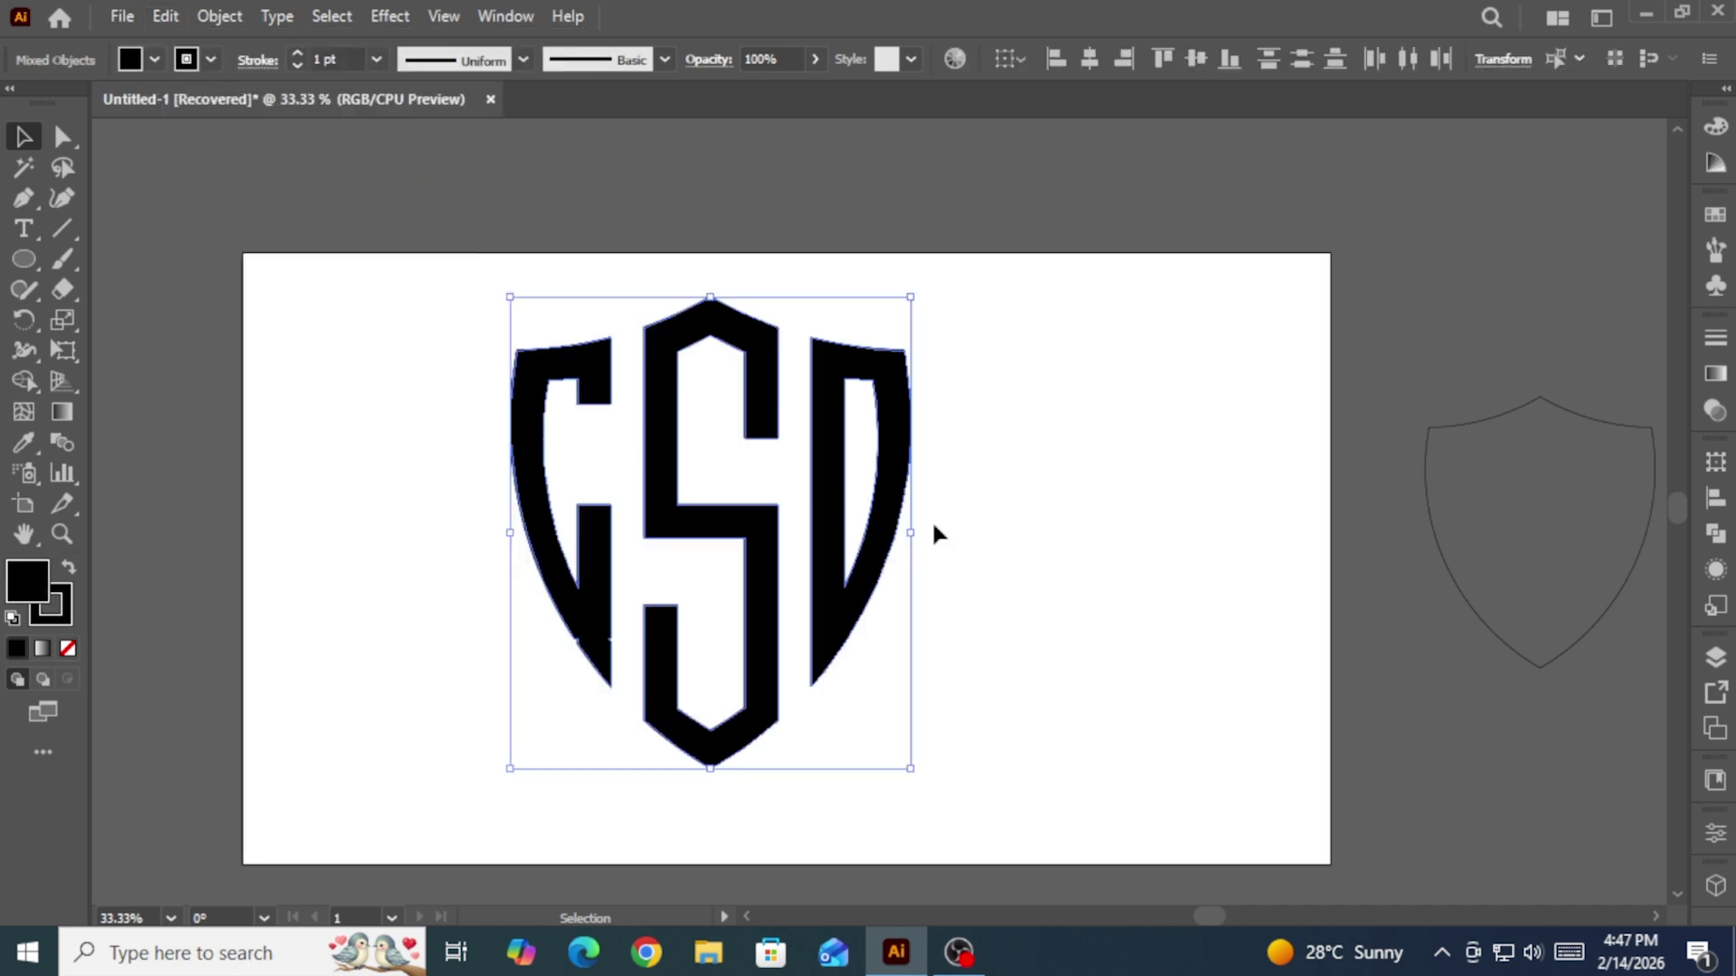
# Step: Scale down the three letter shapes together and move them near the artboard's centre
pyautogui.click(1014, 470)
pyautogui.moveTo(465, 333); pyautogui.dragTo(987, 725)
pyautogui.moveTo(911, 539); pyautogui.dragTo(861, 529)
pyautogui.moveTo(814, 458); pyautogui.dragTo(865, 500)
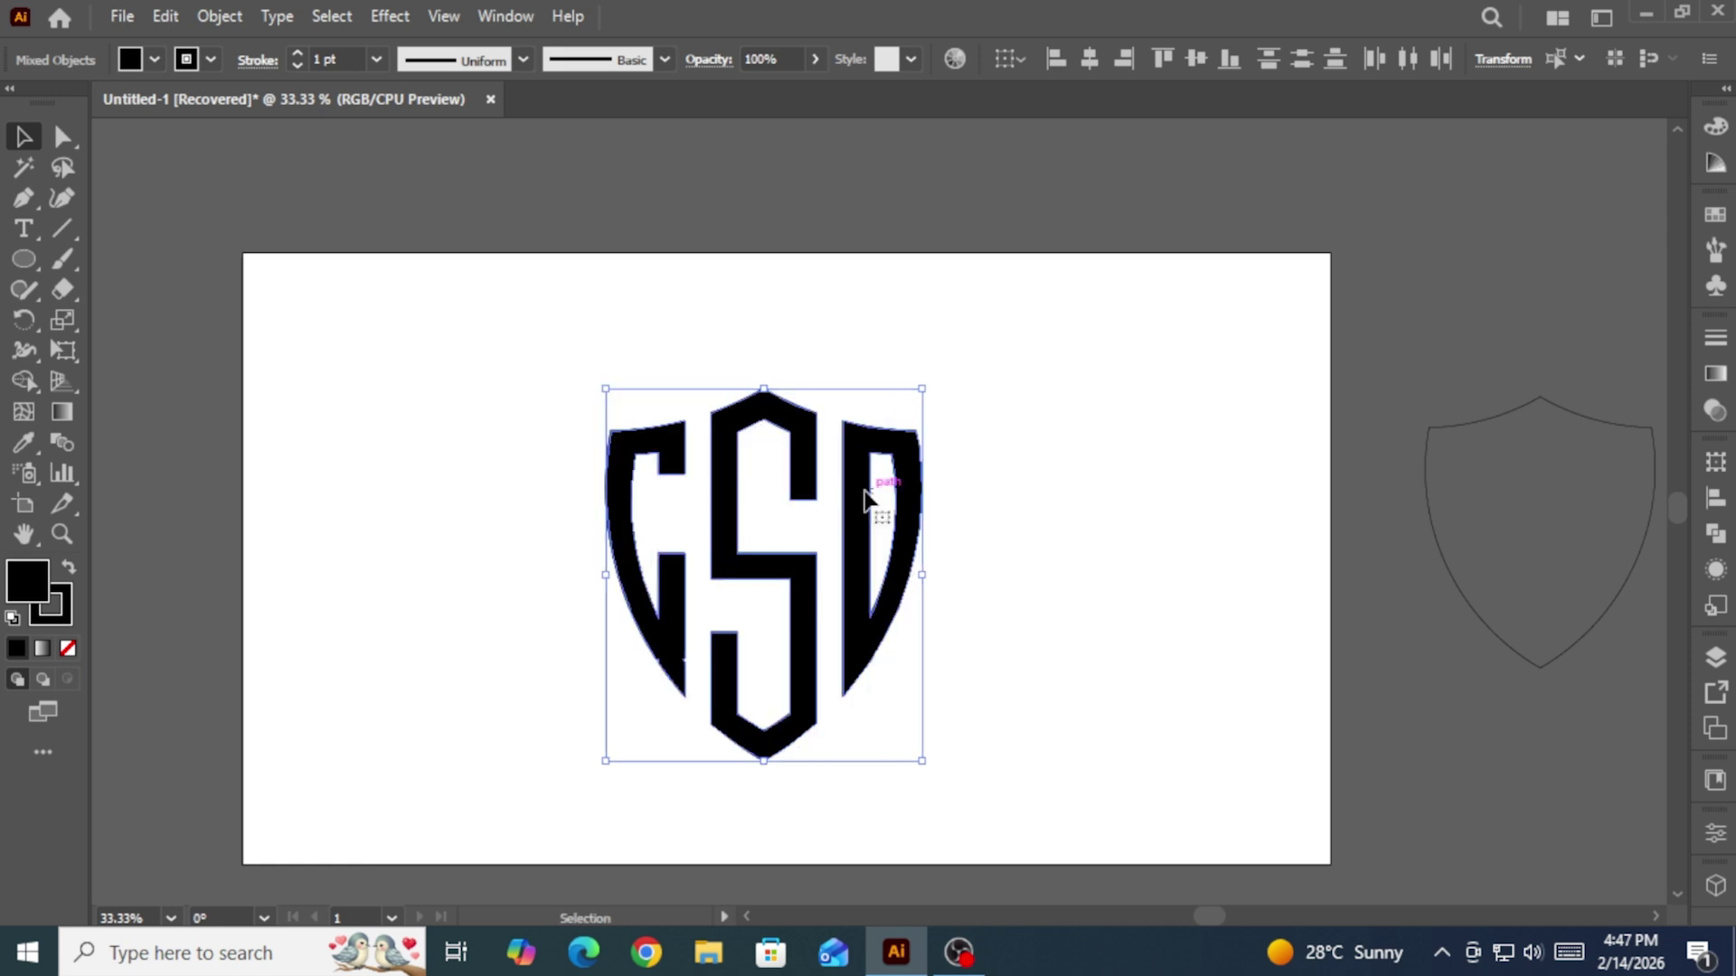
# Step: Set the stroke weight of the three letter shapes to 23 pt
pyautogui.click(347, 56)
pyautogui.write('14')
pyautogui.press('Return')
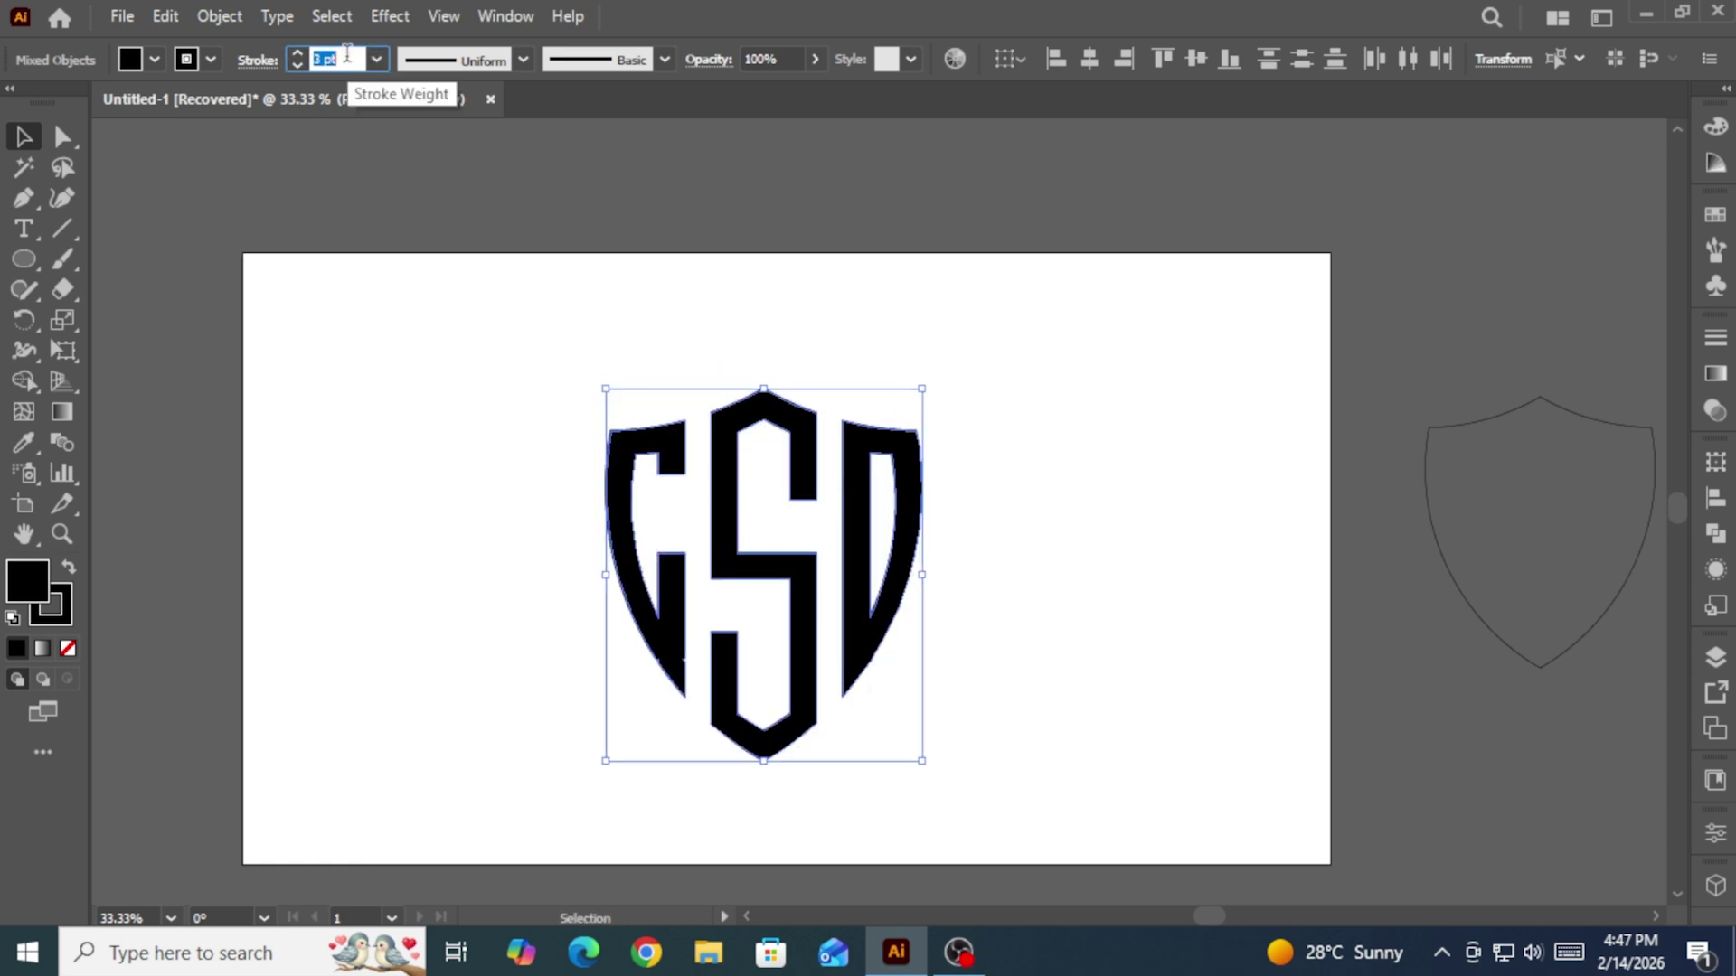
pyautogui.scroll(5, 347, 56)
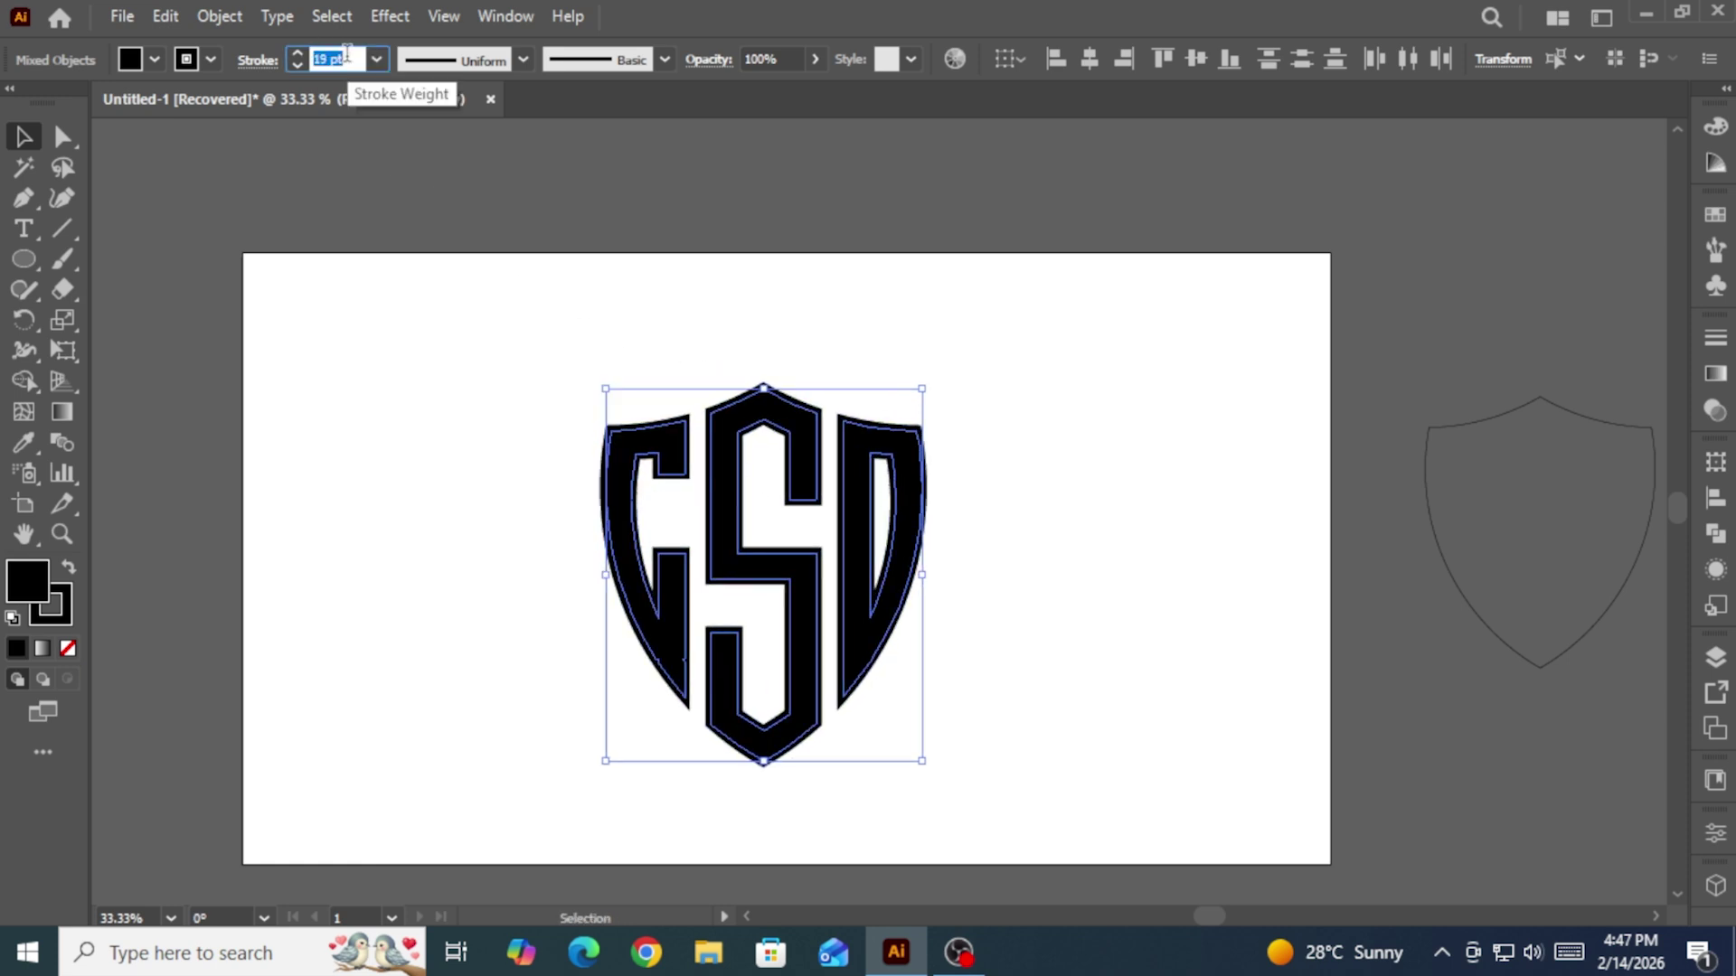
pyautogui.scroll(2, 347, 52)
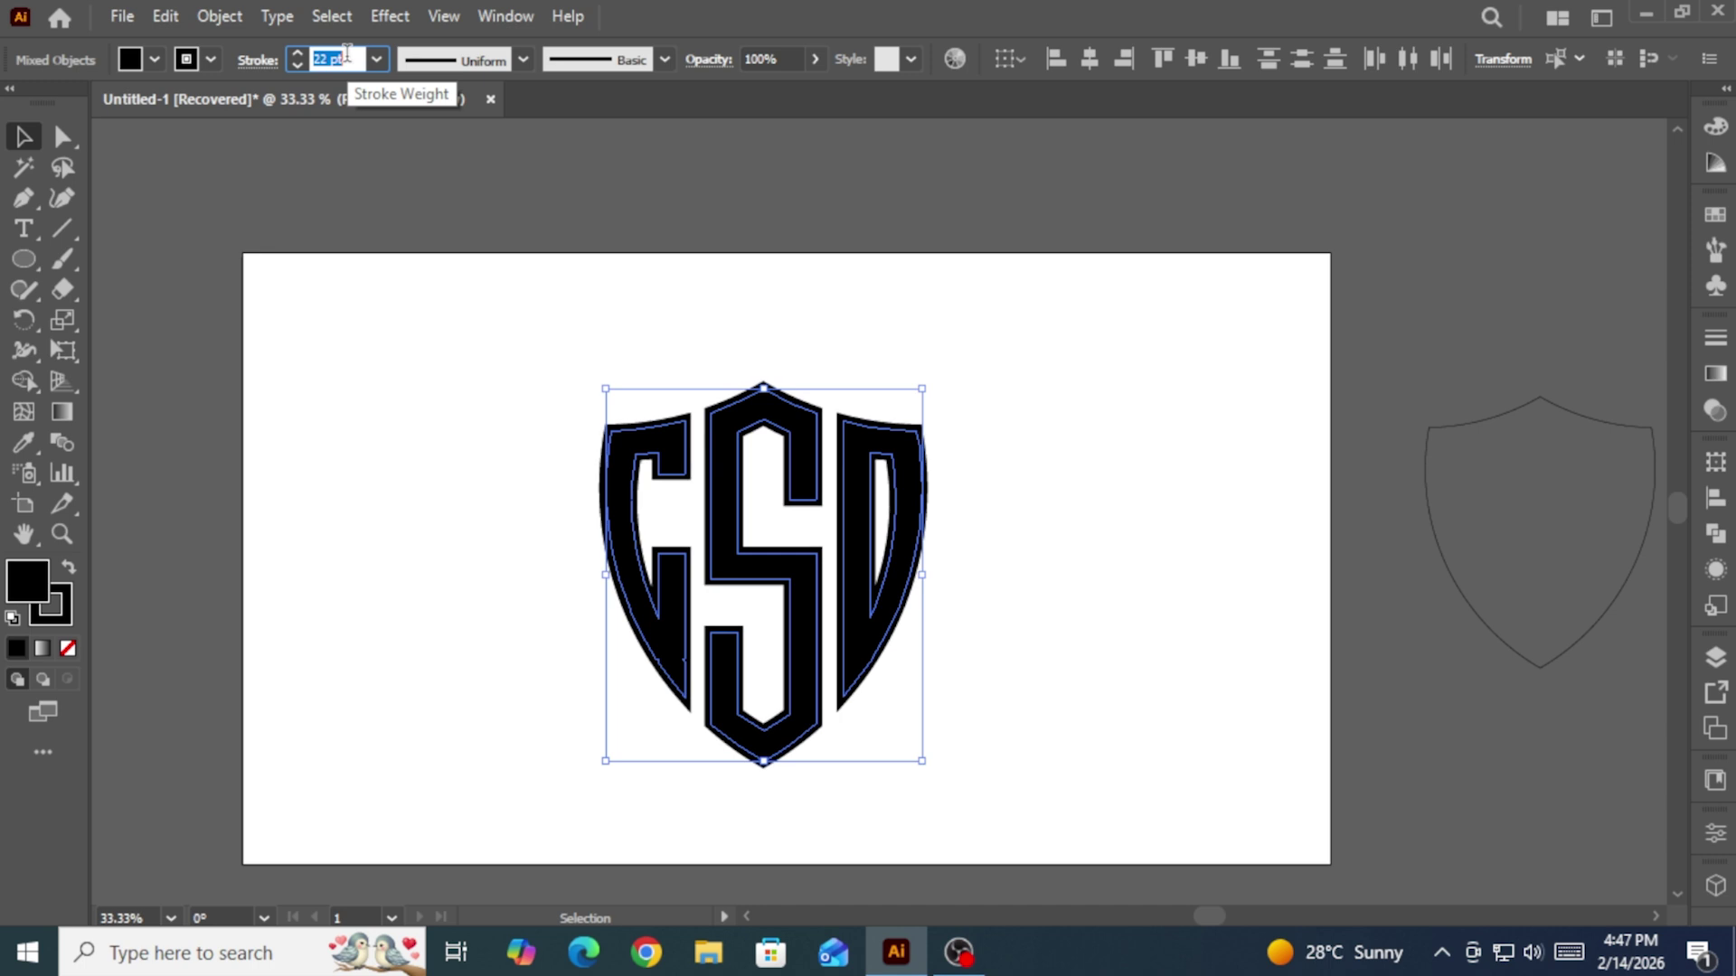
pyautogui.scroll(1, 348, 52)
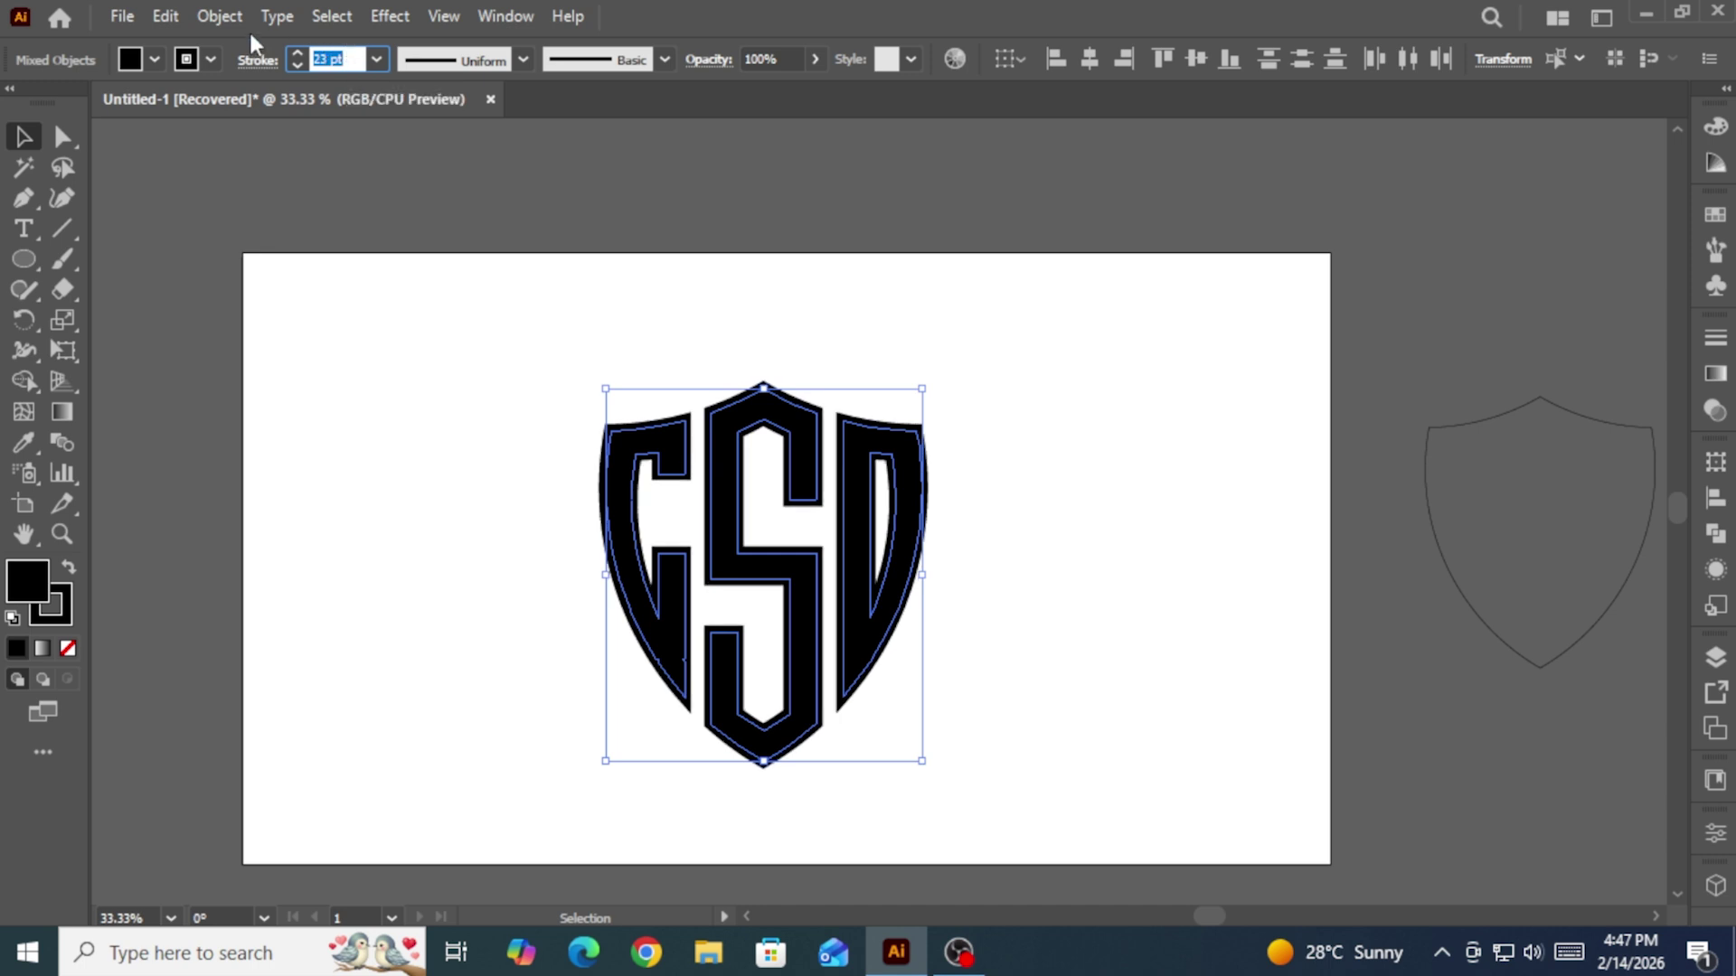
# Step: Expand the fill and stroke of the letters and unite the results with Pathfinder
pyautogui.click(214, 20)
pyautogui.click(331, 312)
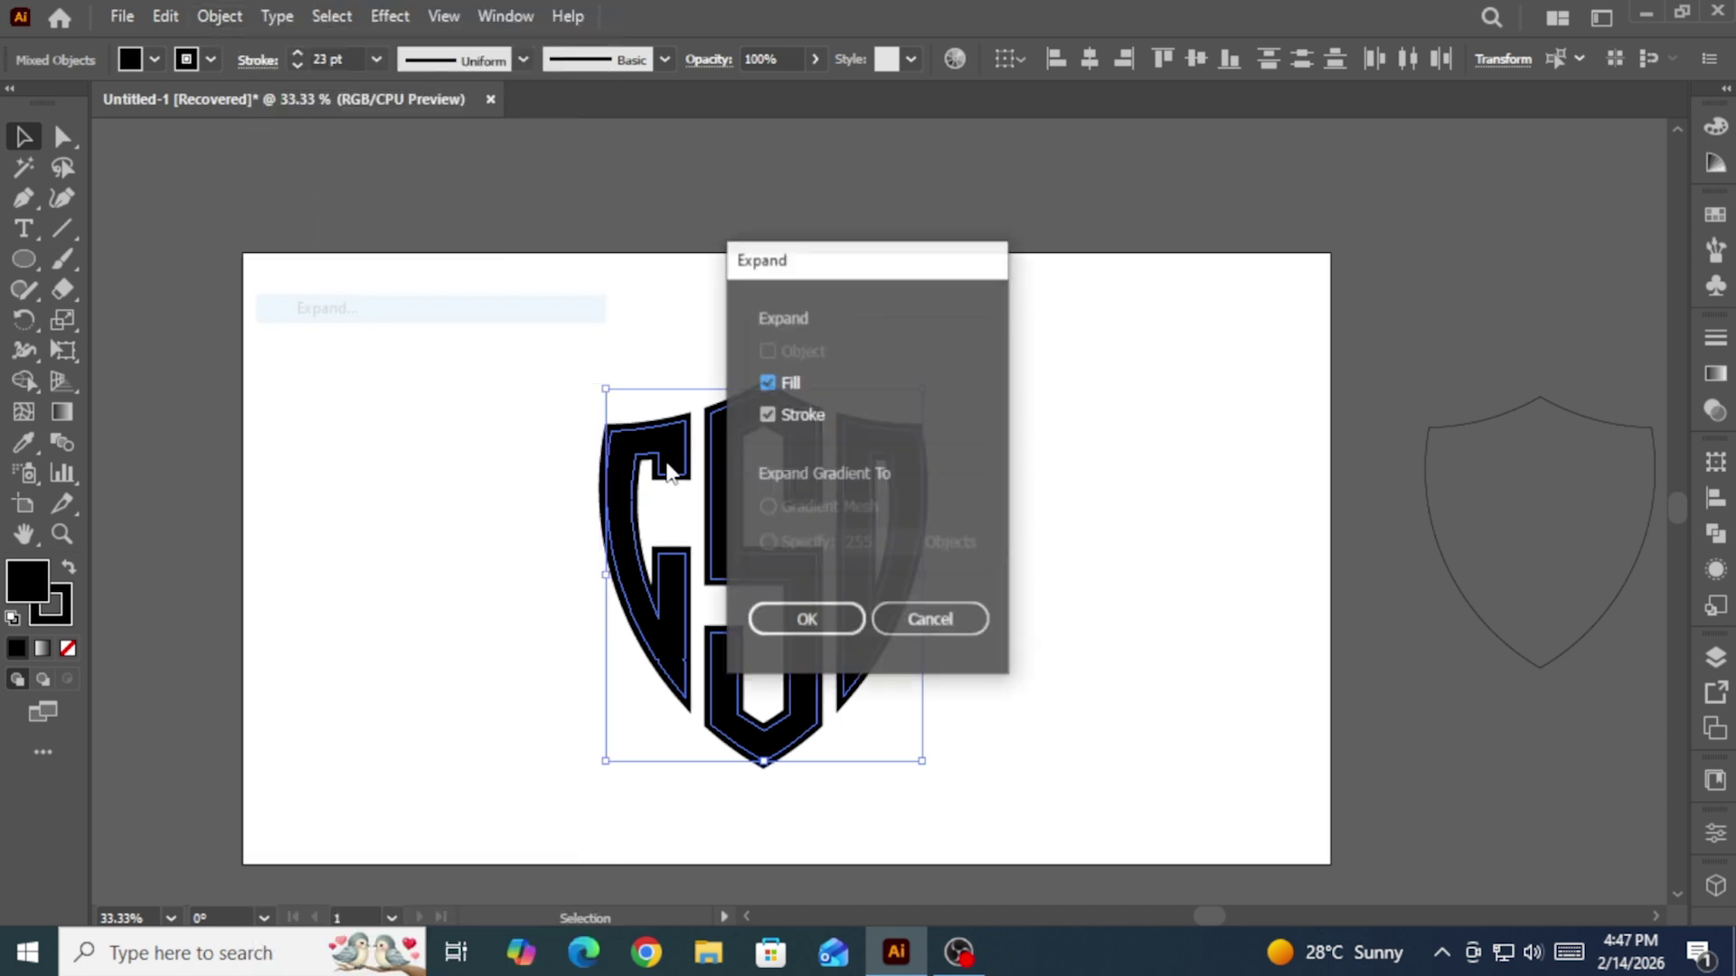
pyautogui.click(796, 620)
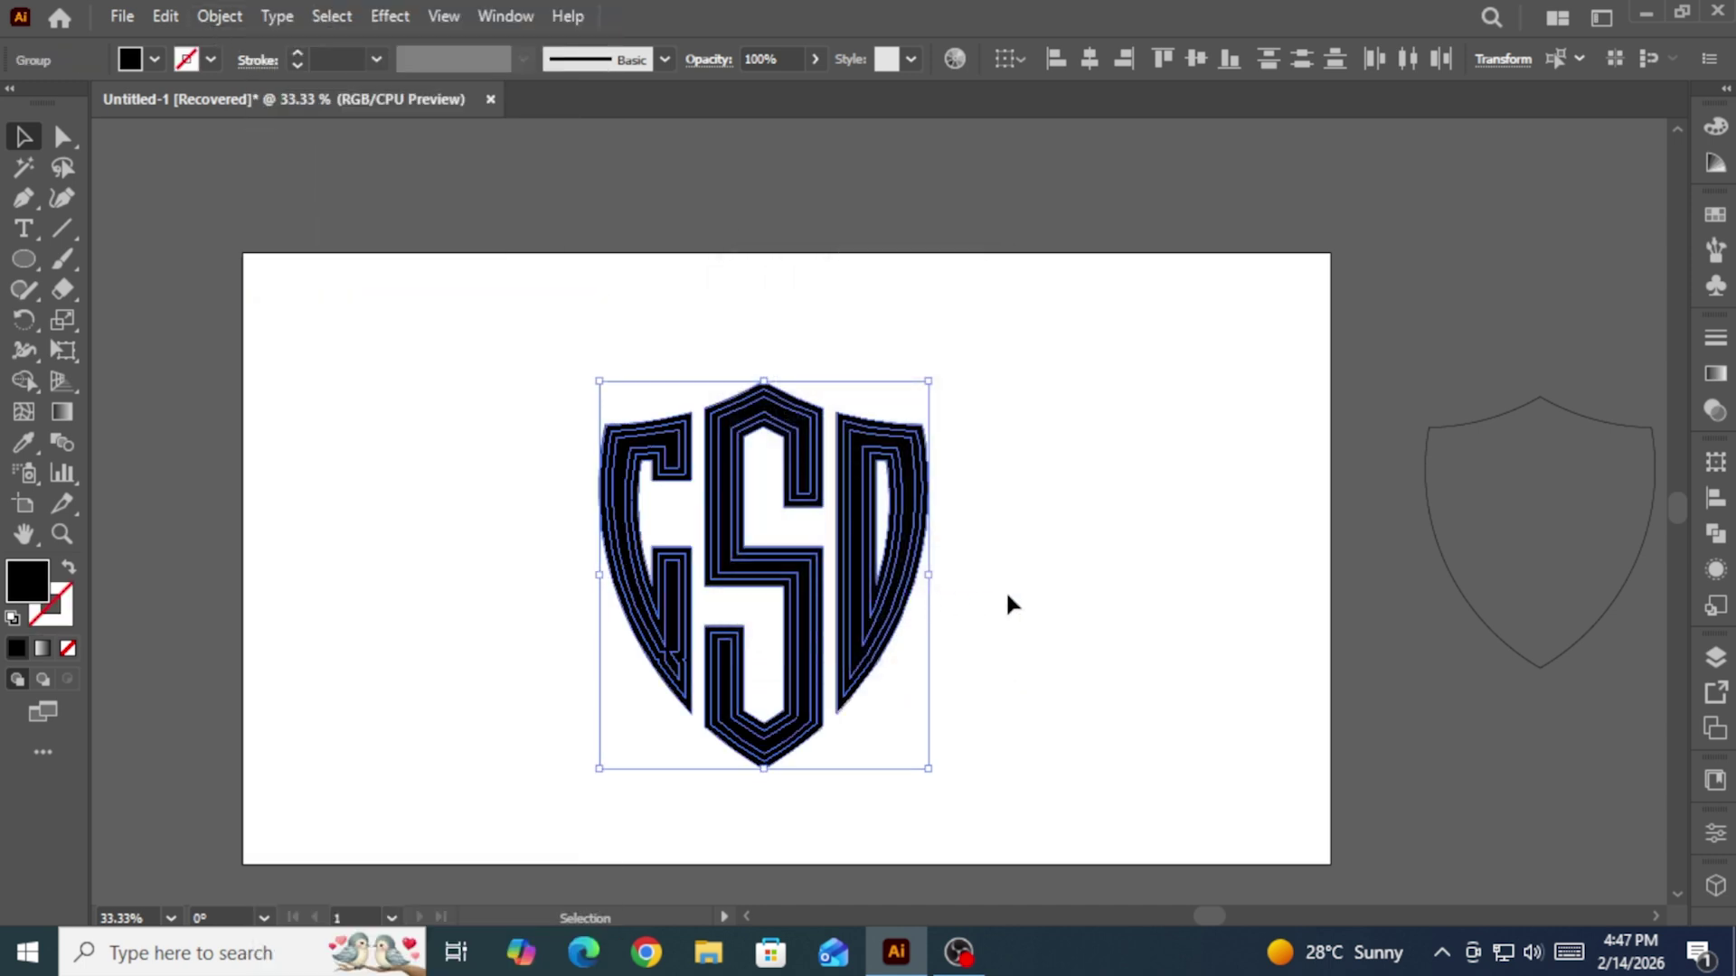
pyautogui.click(1715, 534)
pyautogui.click(1423, 511)
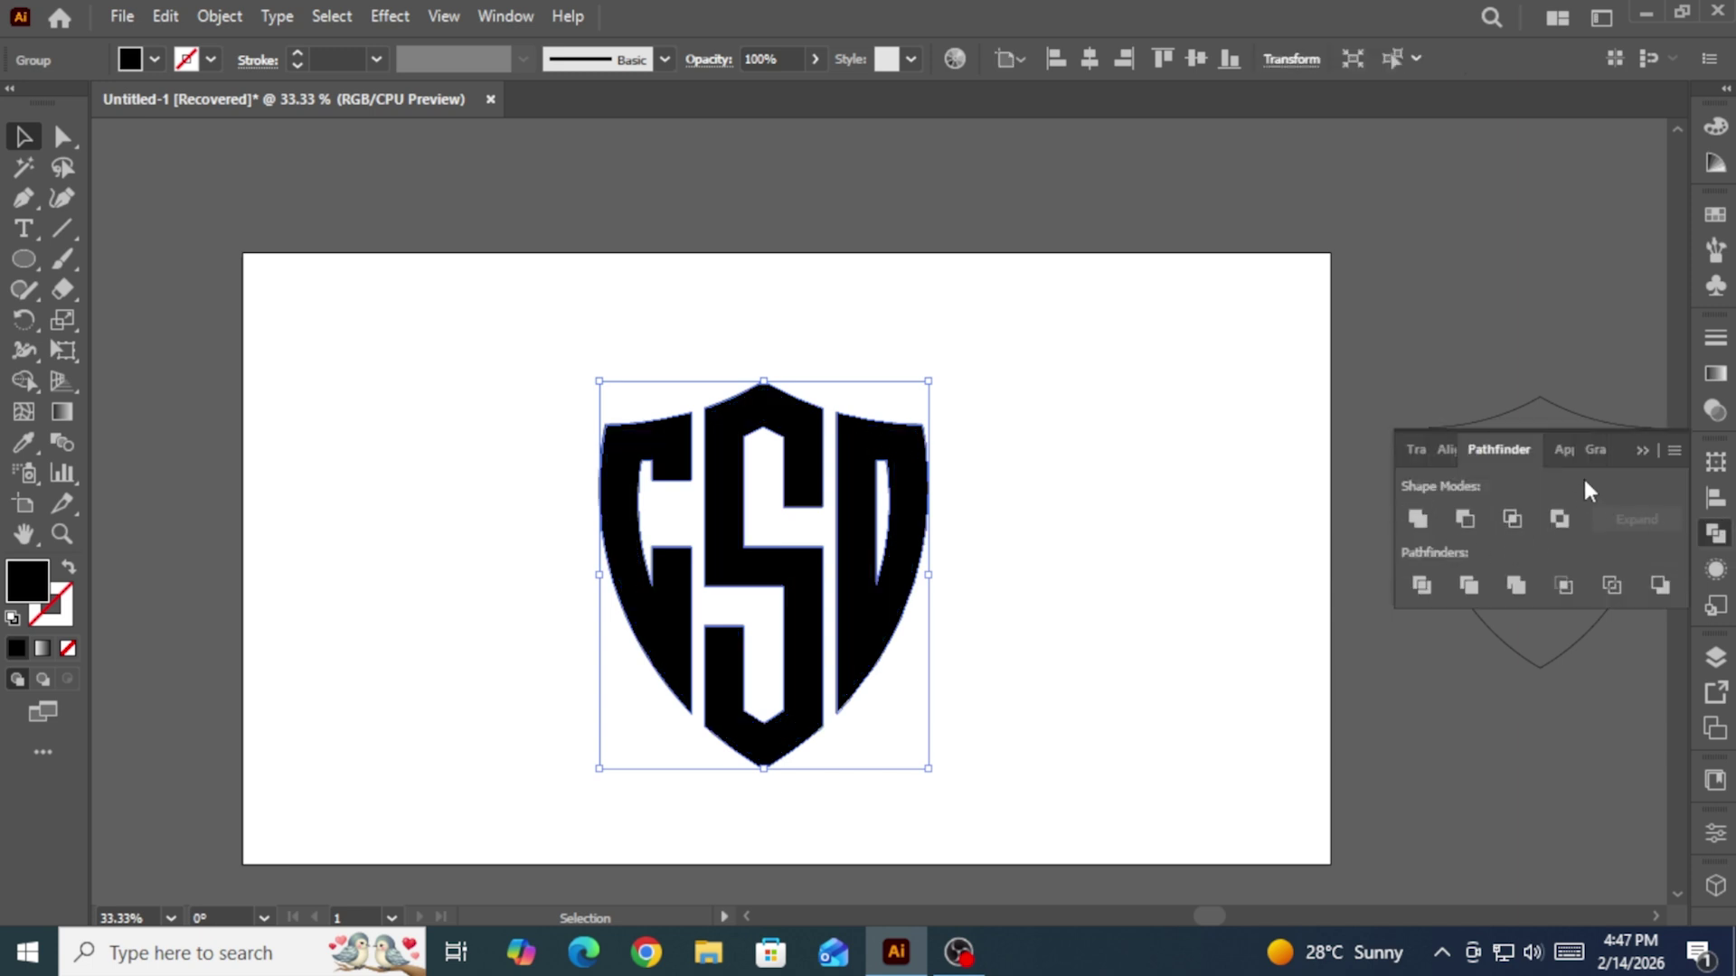
pyautogui.click(1035, 466)
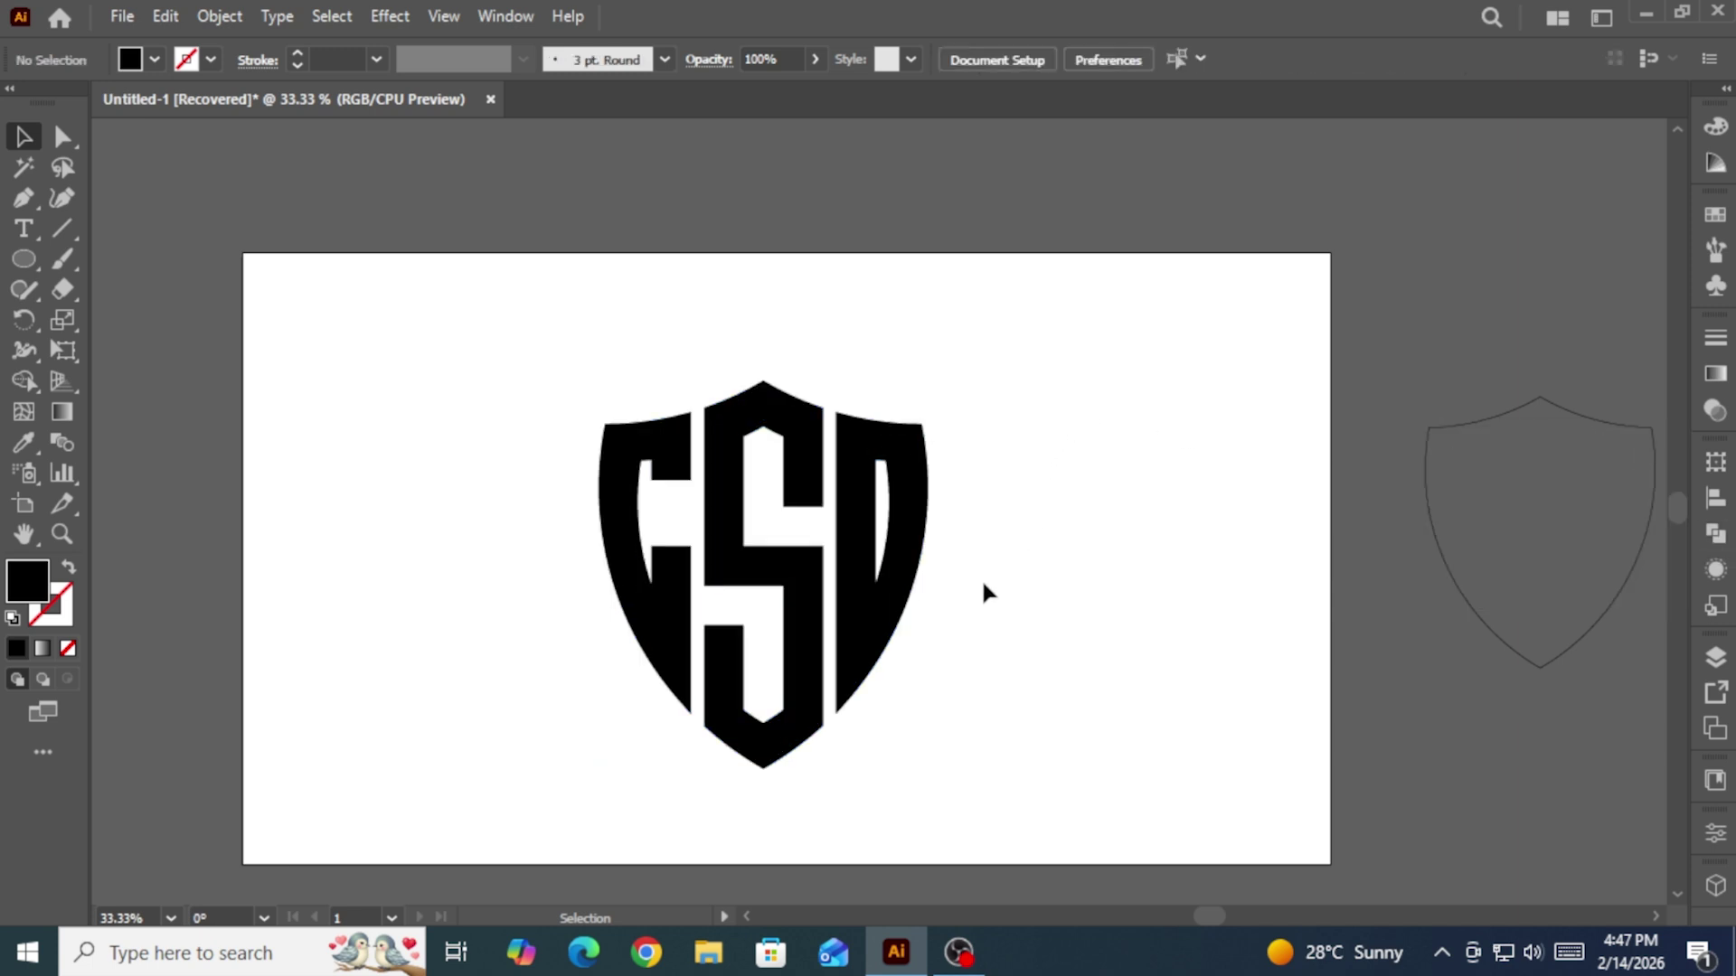
# Step: Move the spare shield outline onto the artboard beside the lettermark
pyautogui.hscroll(-1, 1031, 585)
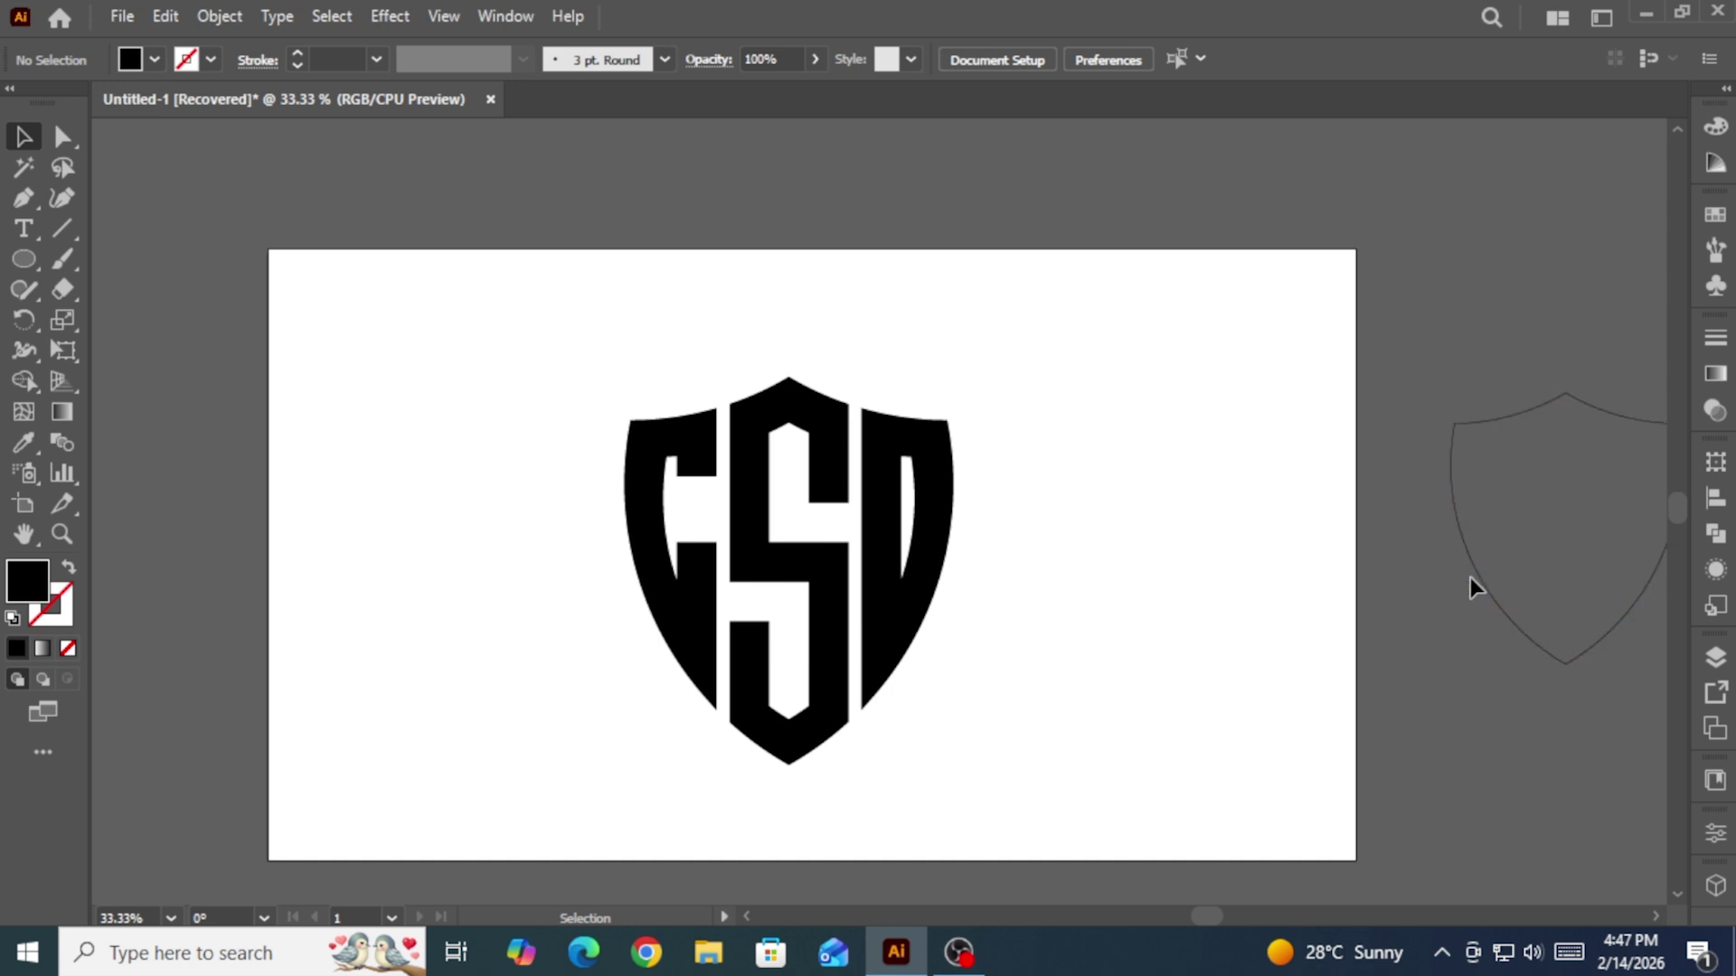
pyautogui.moveTo(1470, 564); pyautogui.dragTo(1110, 574)
pyautogui.click(1019, 476)
# Step: Resize the lettermark and place it in the left half of the artboard, larger than the spare shield outline
pyautogui.click(687, 624)
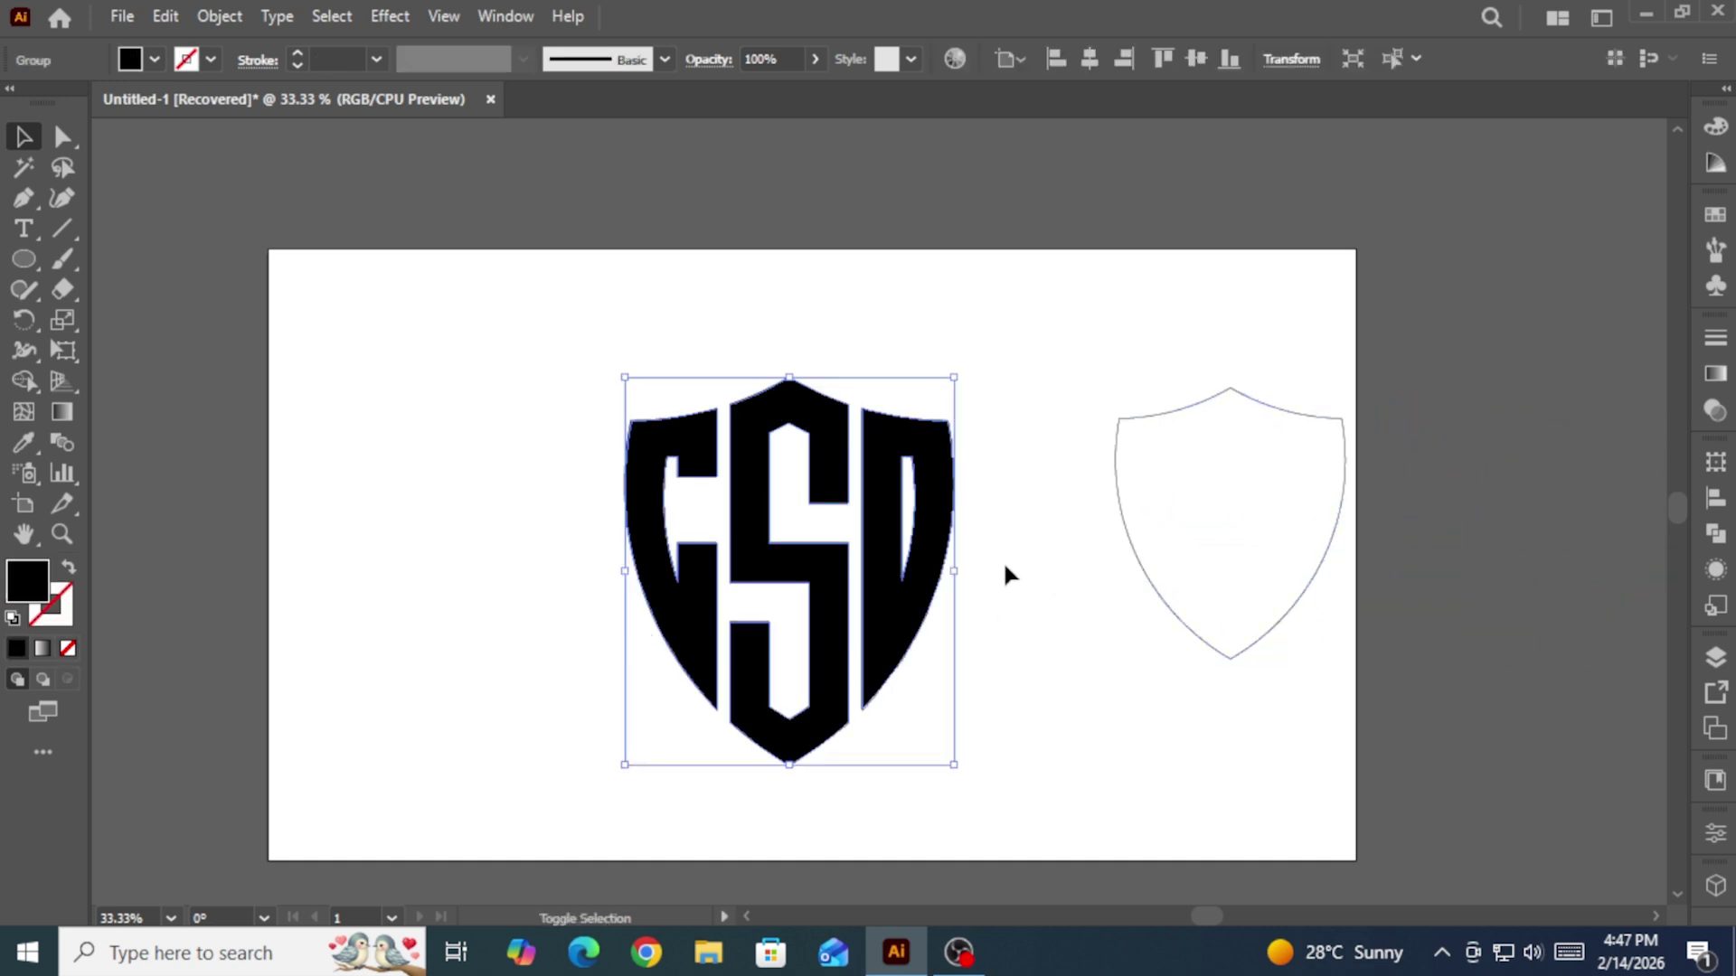
pyautogui.click(950, 577)
pyautogui.press('a')
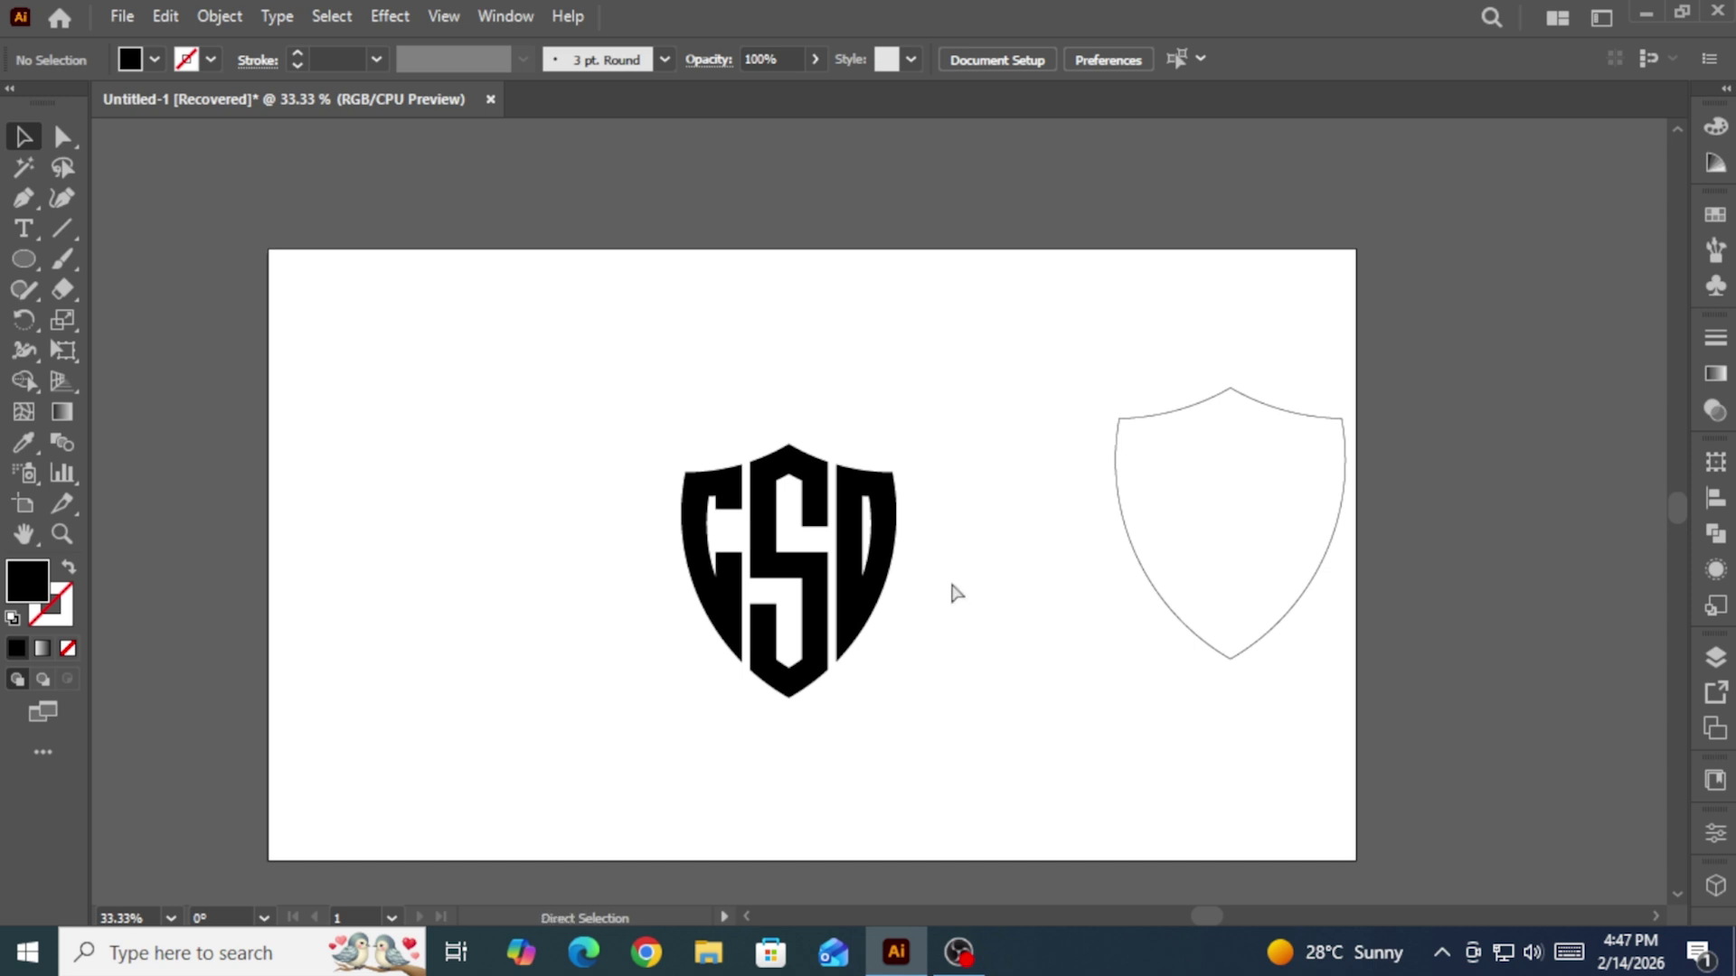
pyautogui.scroll(1, 949, 579)
pyautogui.click(981, 487)
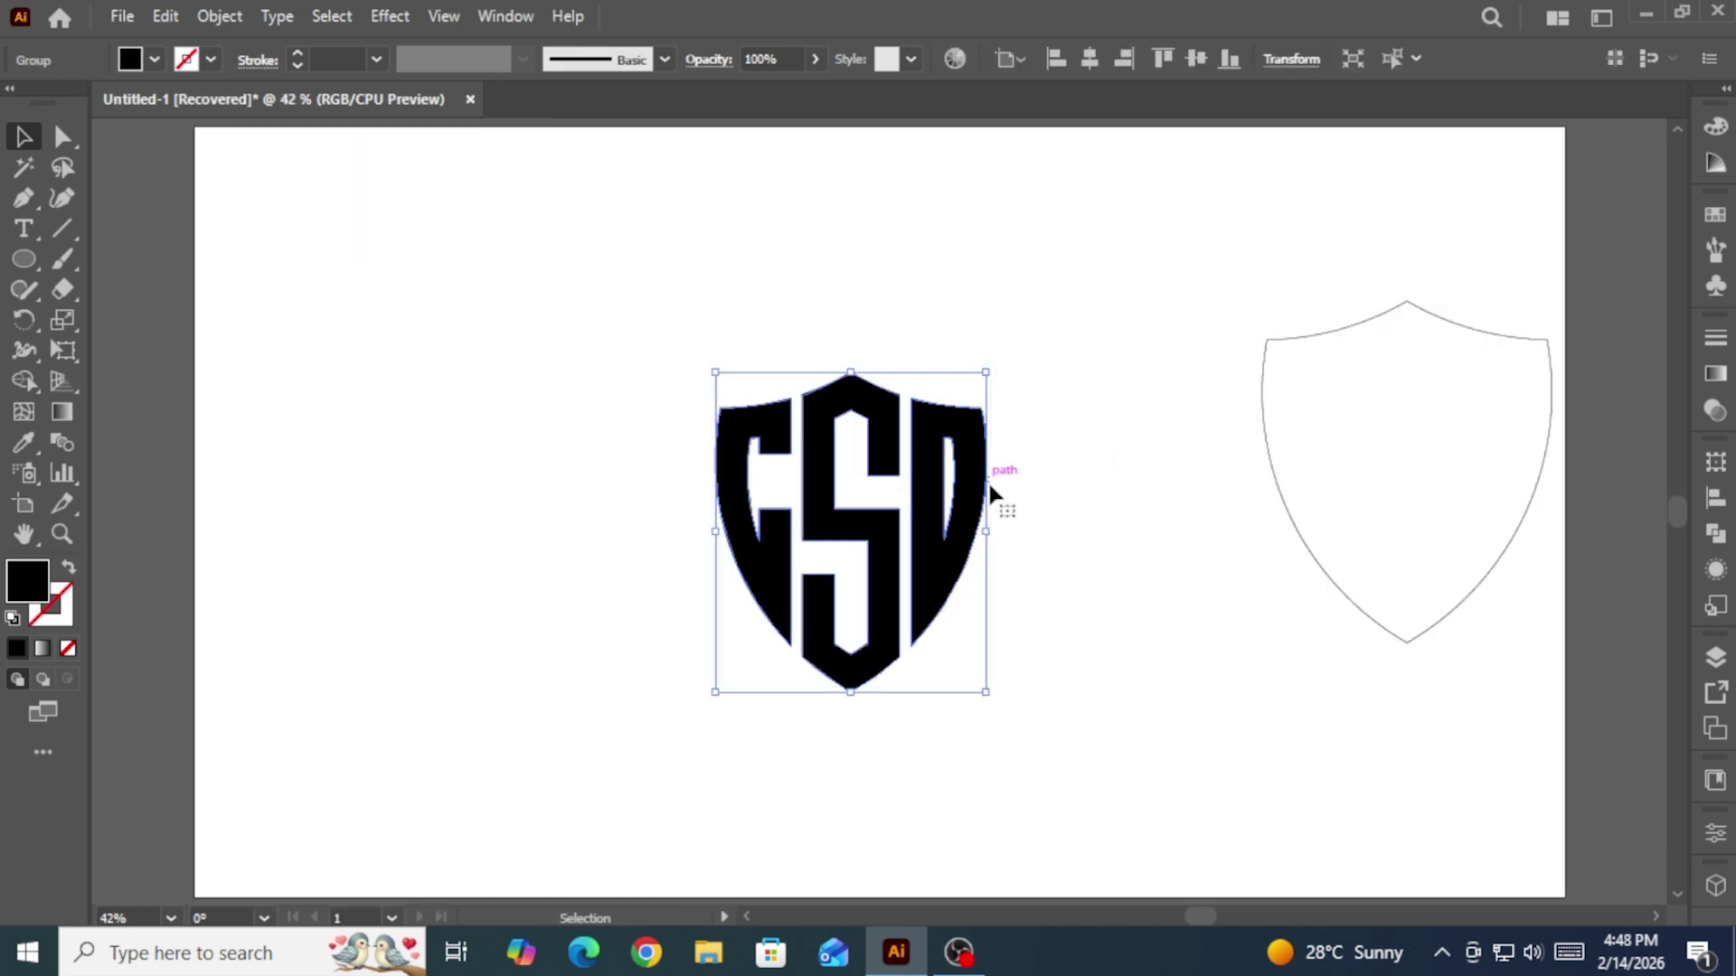
pyautogui.moveTo(994, 530); pyautogui.dragTo(731, 461)
pyautogui.click(1052, 488)
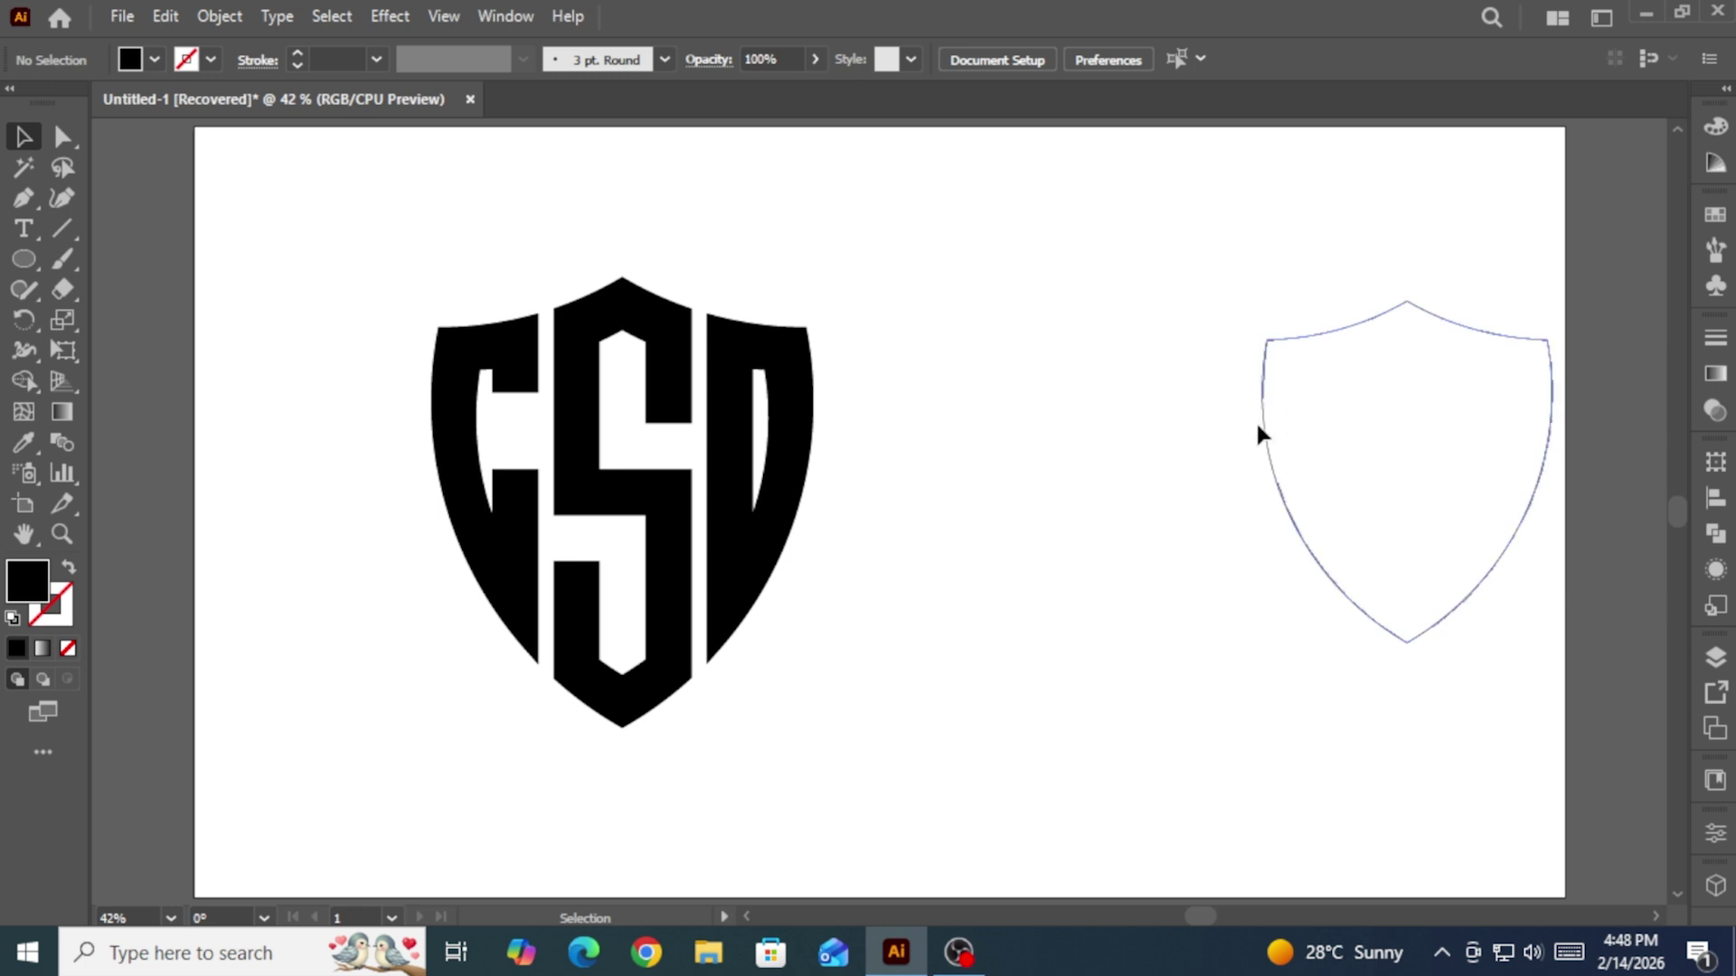
# Step: Move the shield outline over the lettermark and enlarge it to surround the letters with an even margin
pyautogui.moveTo(1263, 427); pyautogui.dragTo(909, 440)
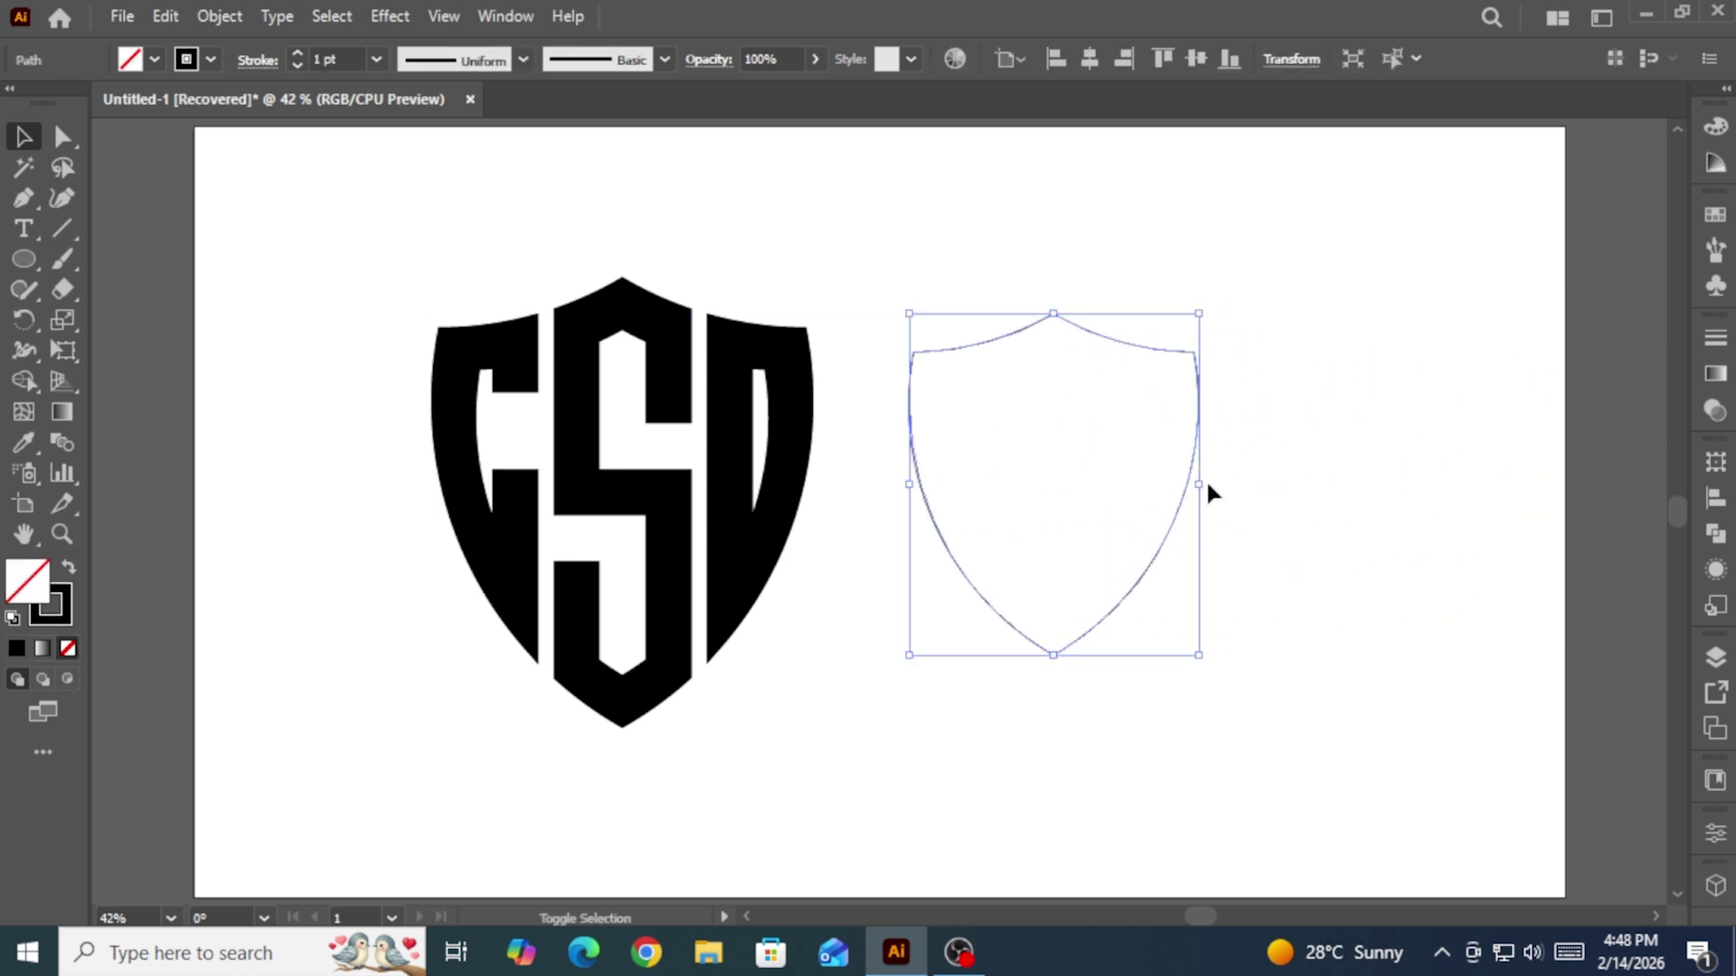
pyautogui.moveTo(1208, 486); pyautogui.dragTo(1253, 485)
pyautogui.moveTo(1153, 289); pyautogui.dragTo(728, 335)
pyautogui.moveTo(825, 515); pyautogui.dragTo(844, 513)
# Step: Nudge the shield outline vertically to balance the gaps above and below the letters
pyautogui.press('Up')
pyautogui.press('Up')
pyautogui.press('Up')
pyautogui.press('Up')
pyautogui.press('Up')
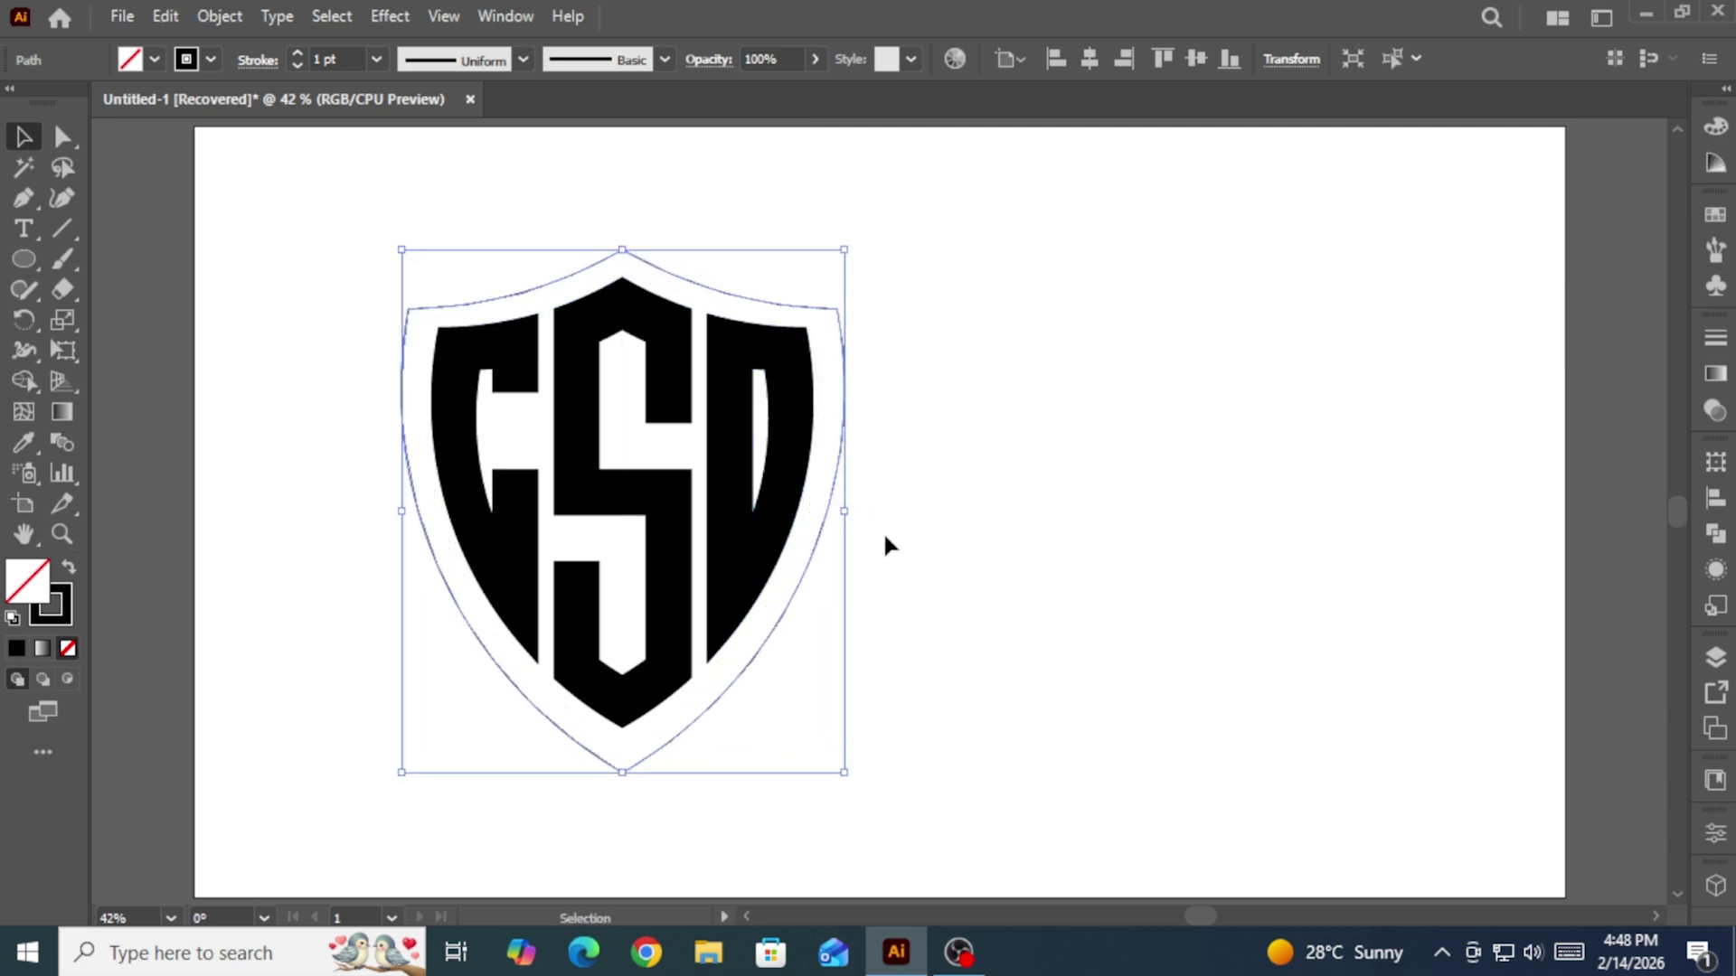
pyautogui.press('Up')
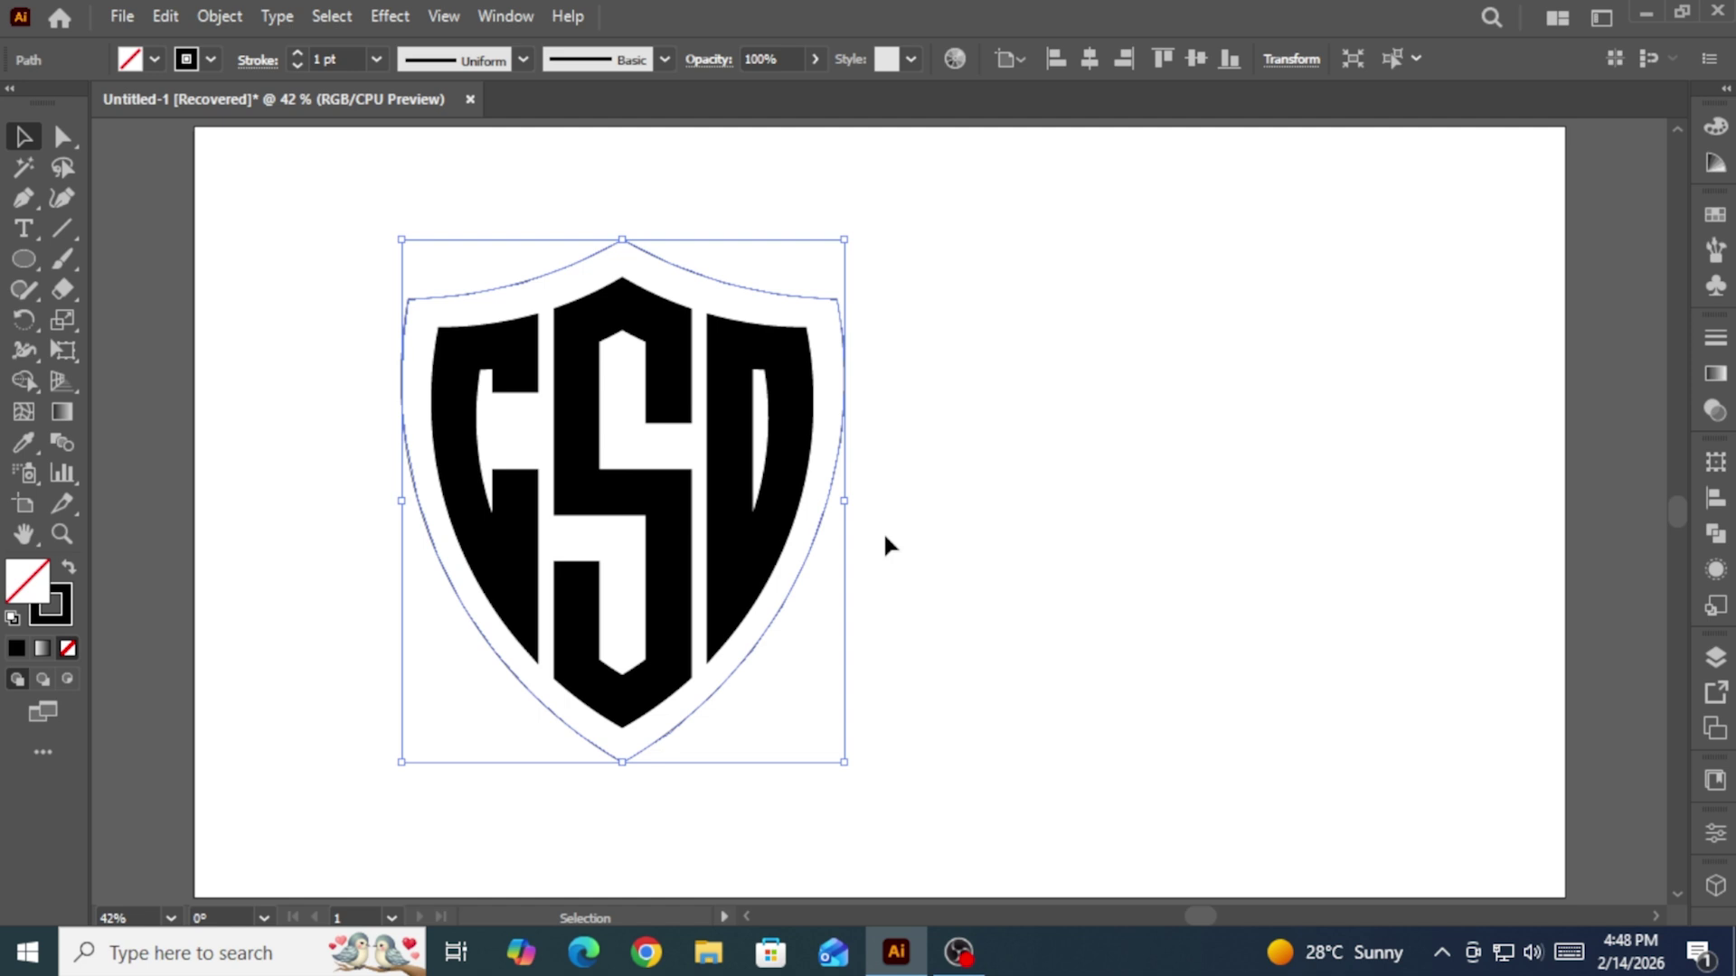
pyautogui.press('Down')
pyautogui.press('Down')
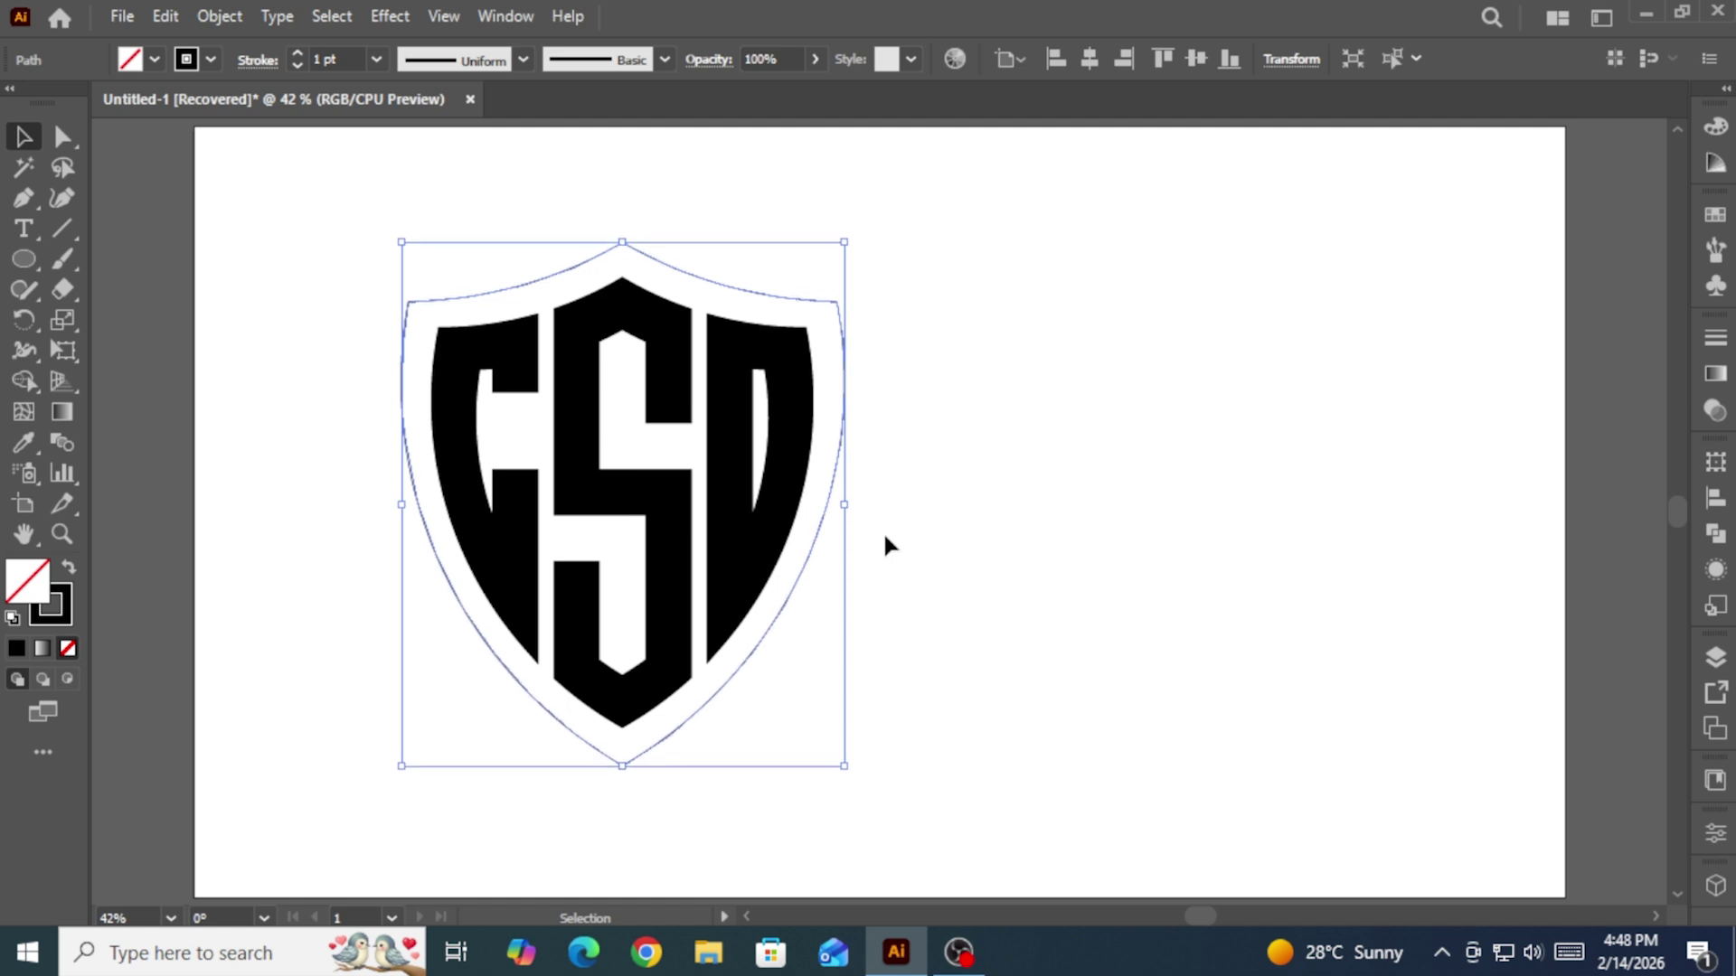
pyautogui.press('Up')
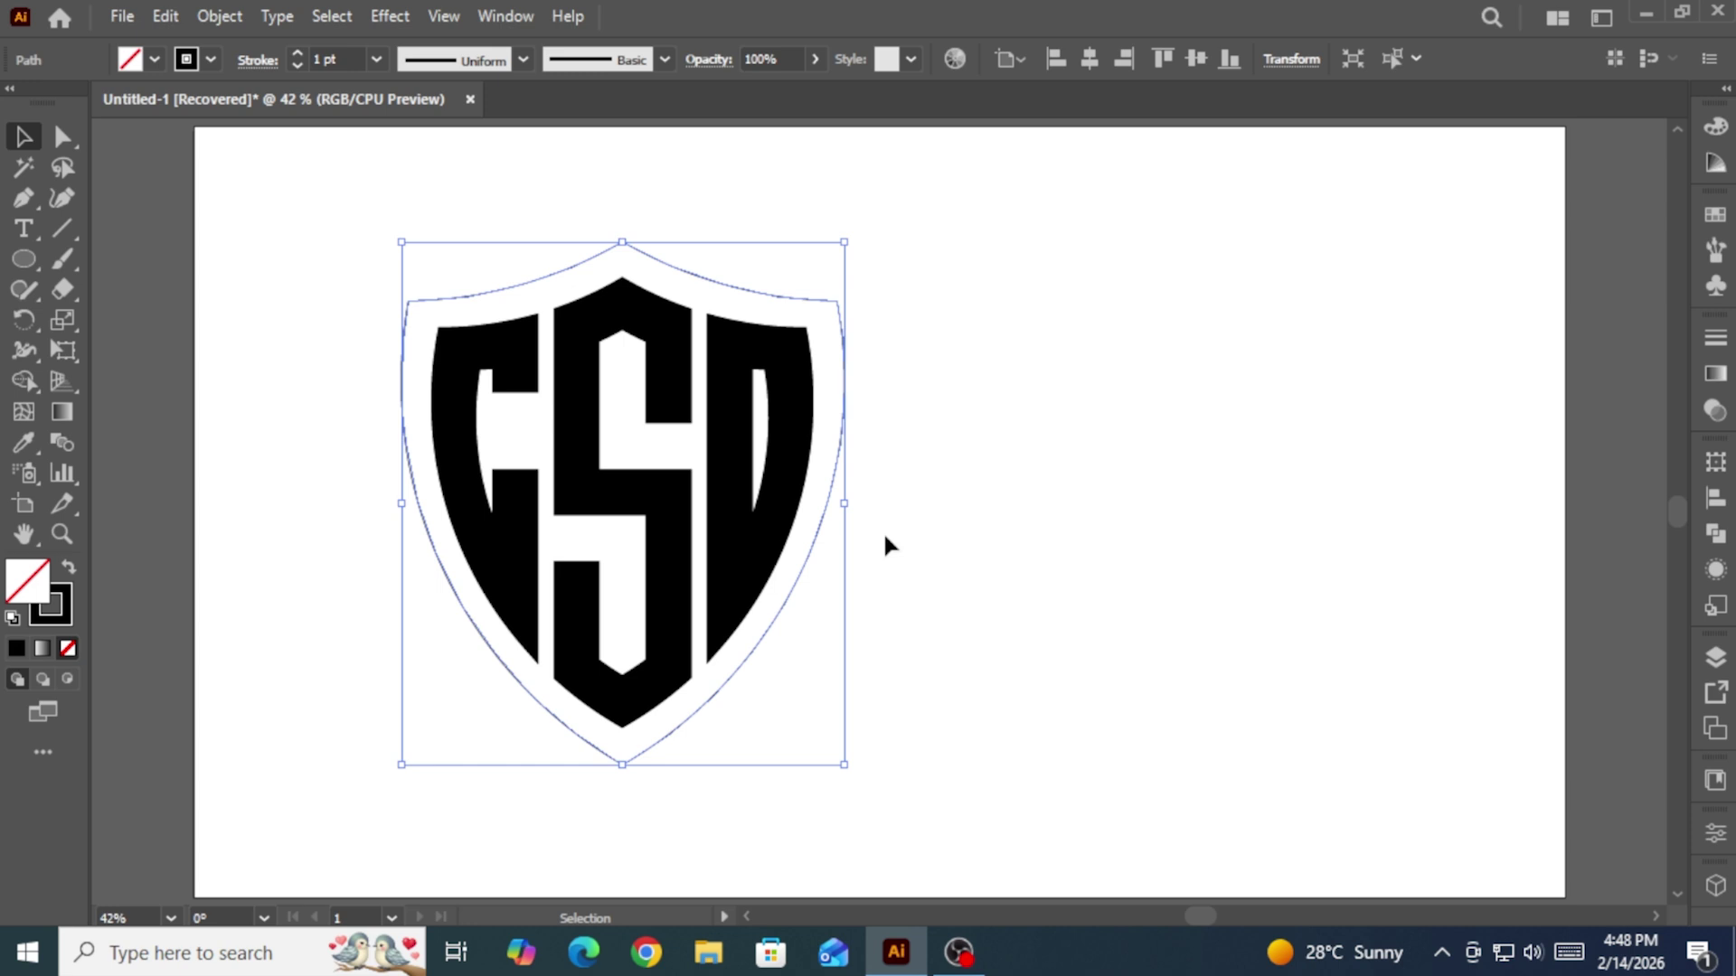
pyautogui.click(883, 530)
# Step: Set the shield outline's stroke weight to 11 pt
pyautogui.click(844, 432)
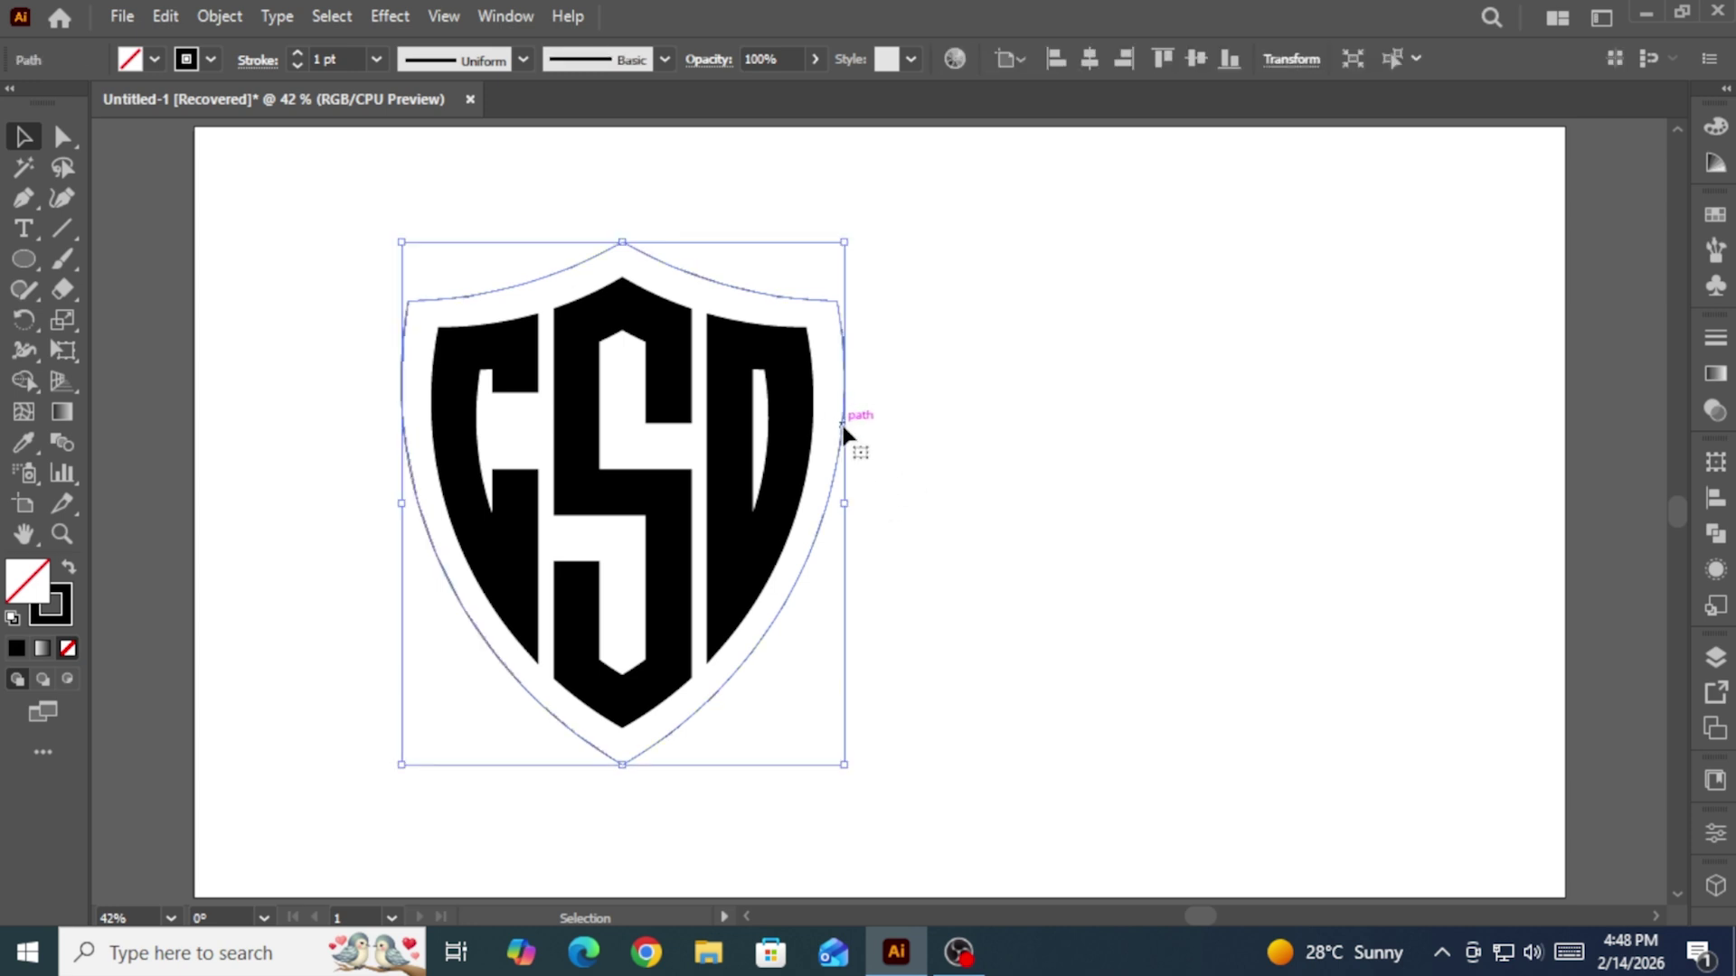
pyautogui.click(356, 59)
pyautogui.write('5')
pyautogui.press('Return')
pyautogui.press('Up')
pyautogui.press('Up')
pyautogui.press('Up')
pyautogui.press('Up')
pyautogui.press('Up')
pyautogui.press('Up')
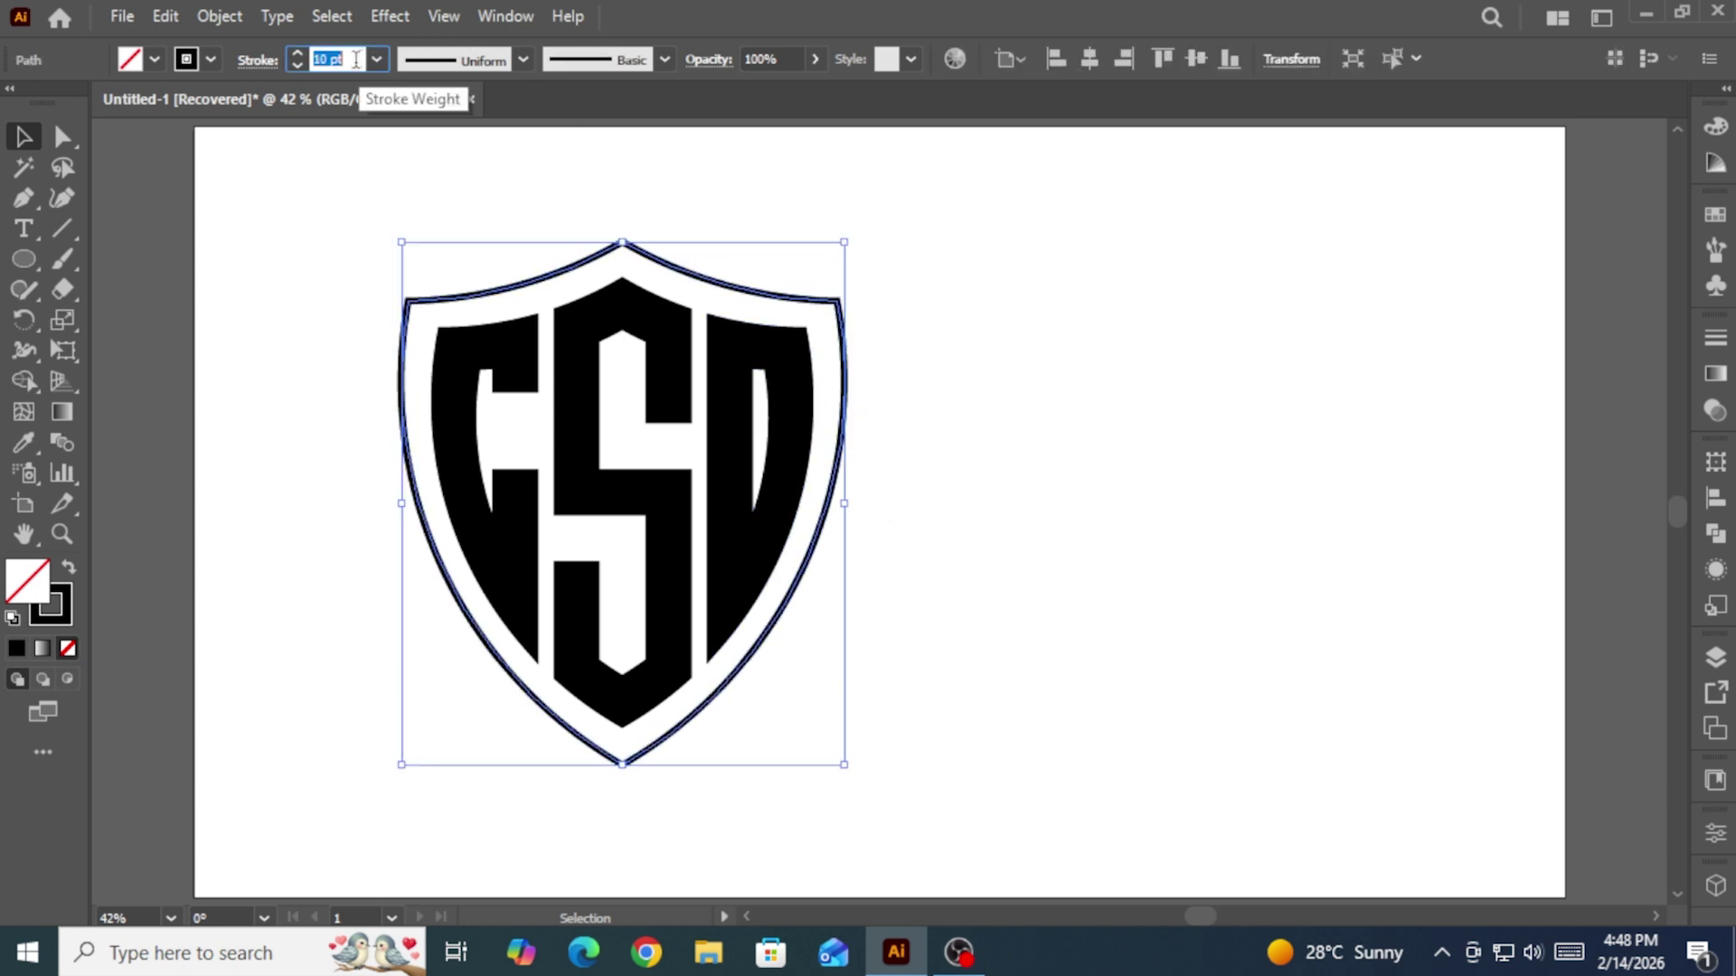
pyautogui.click(1061, 308)
# Step: Thicken the shield outline's stroke further, past 12 pt
pyautogui.click(814, 300)
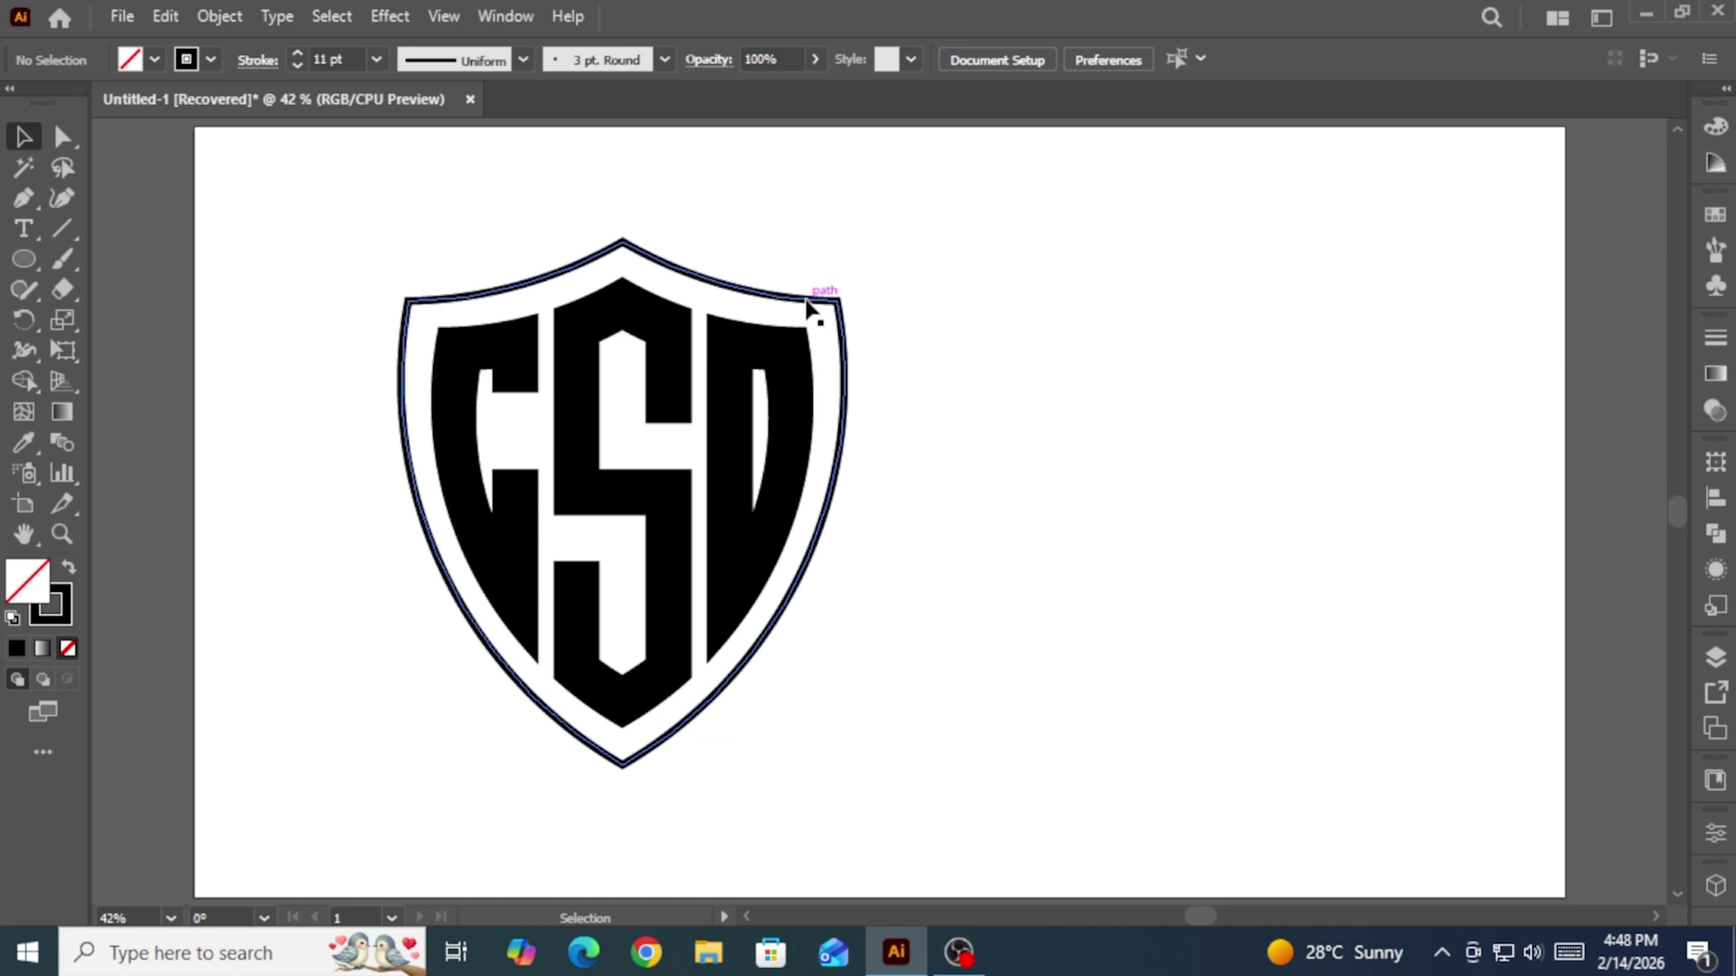
pyautogui.press('Up')
pyautogui.press('Up')
pyautogui.press('Up')
pyautogui.press('Up')
pyautogui.press('Up')
pyautogui.press('Up')
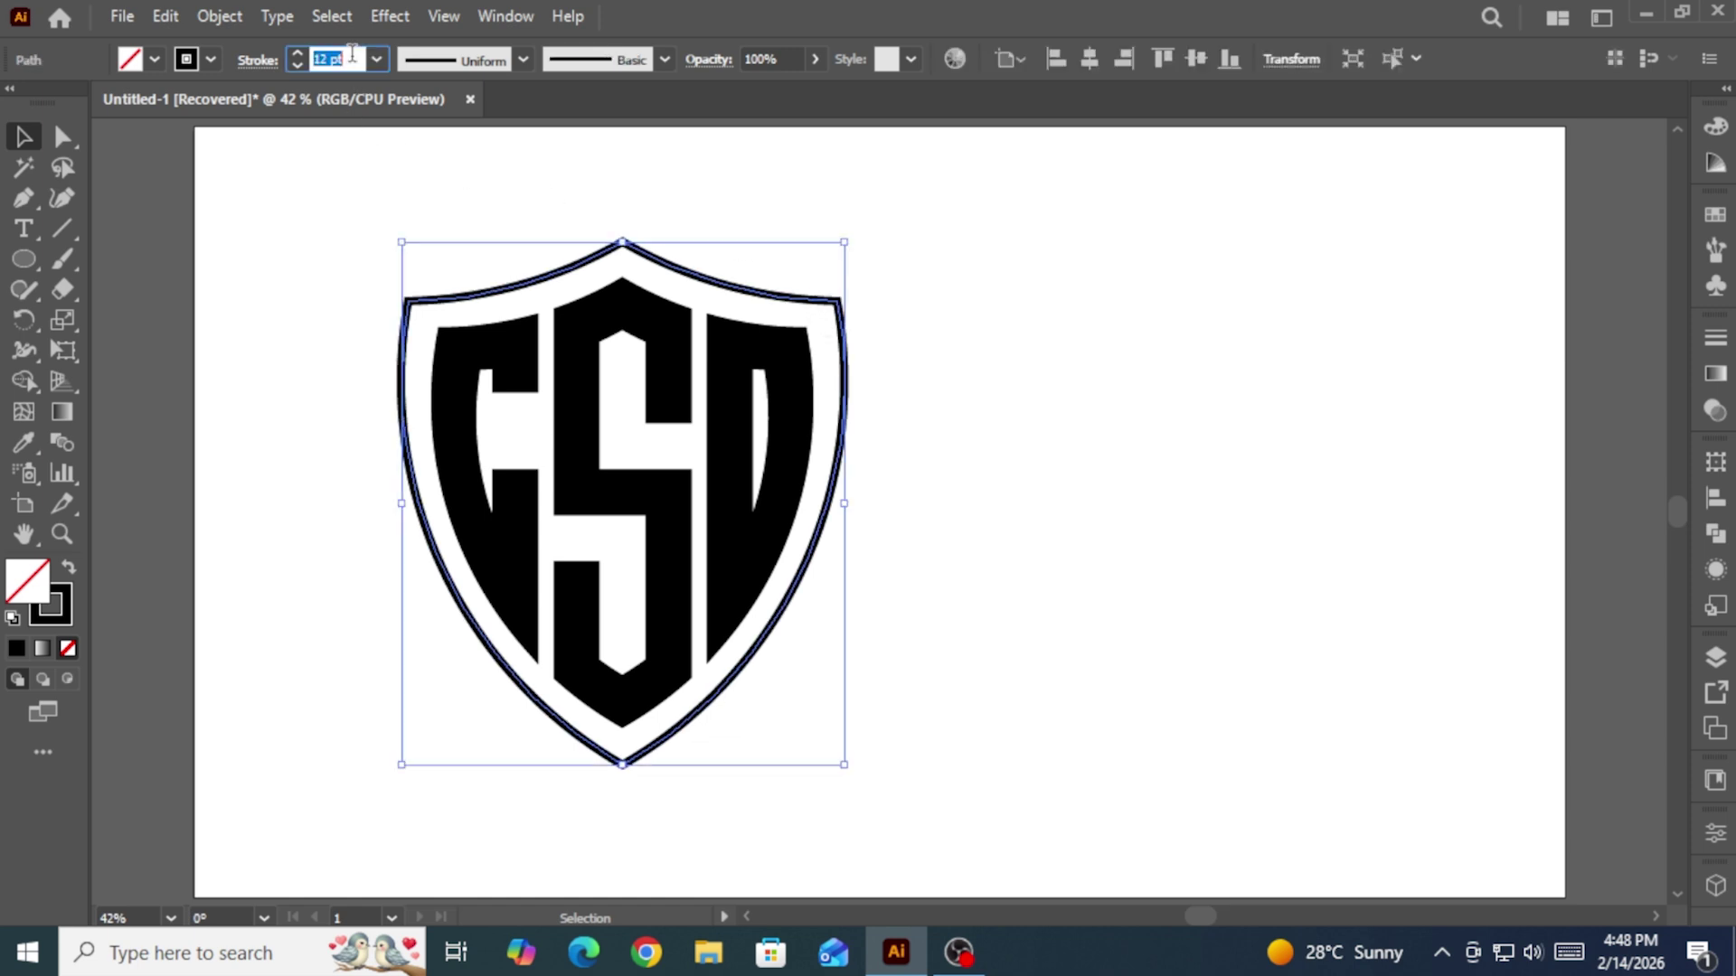
pyautogui.click(899, 281)
# Step: Expand the fill and stroke of the shield outline and the lettermark together
pyautogui.moveTo(914, 264); pyautogui.dragTo(446, 499)
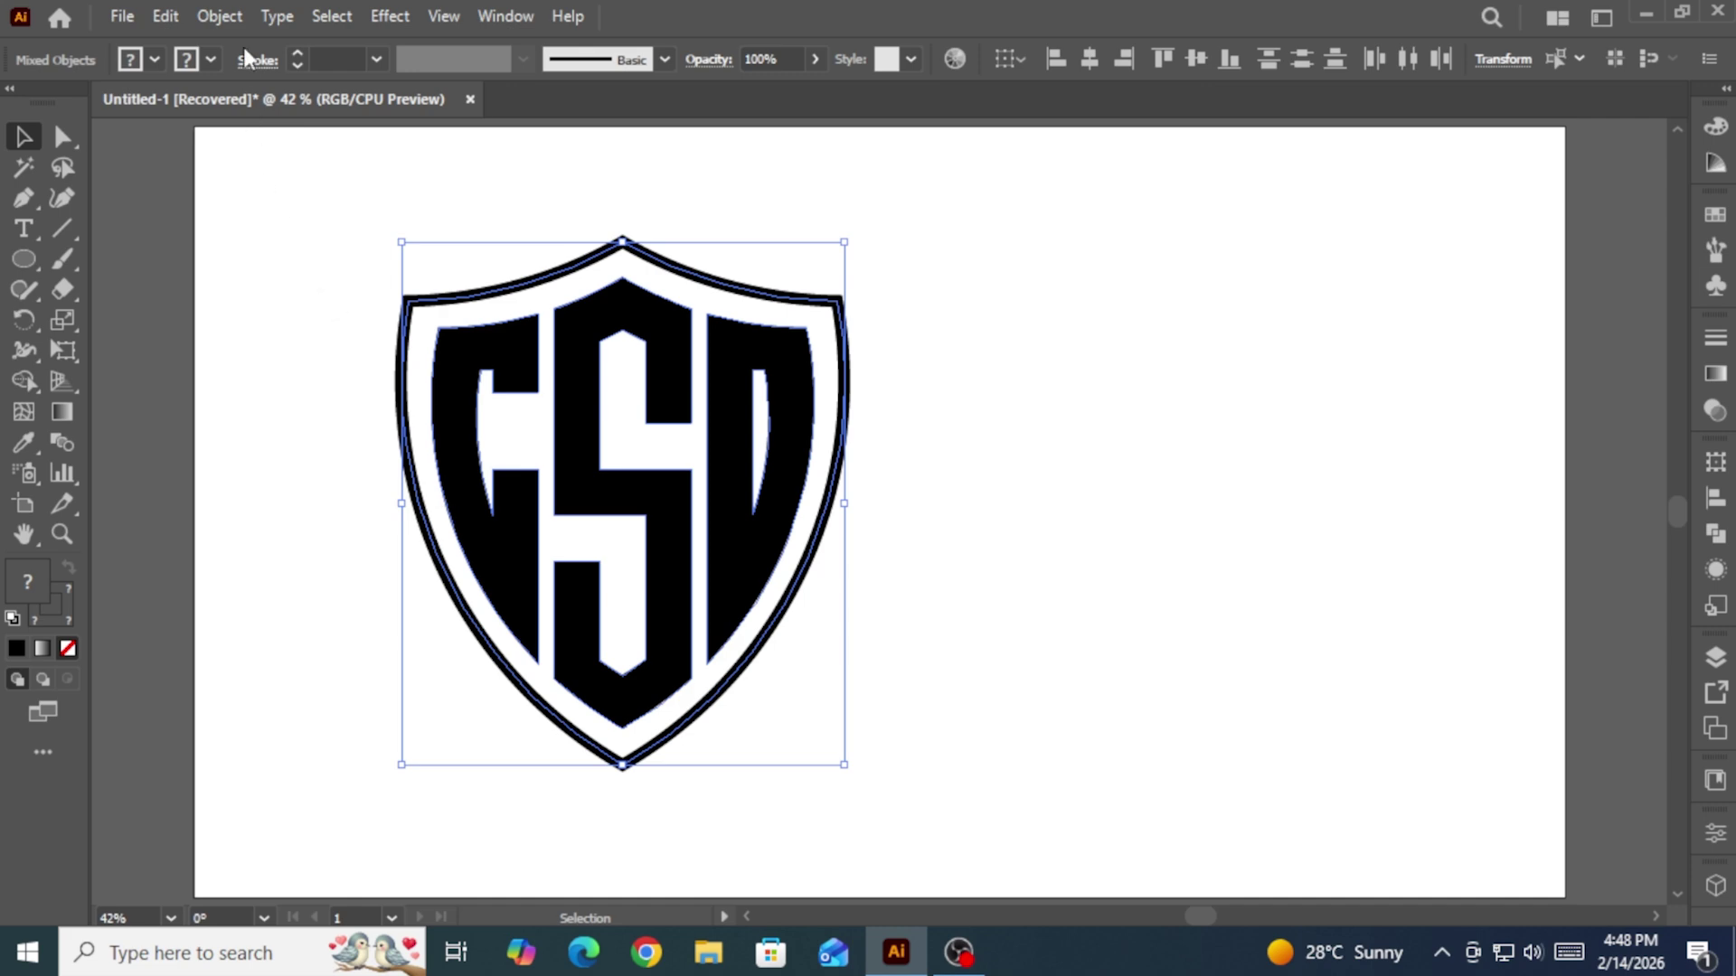
pyautogui.click(220, 16)
pyautogui.click(362, 313)
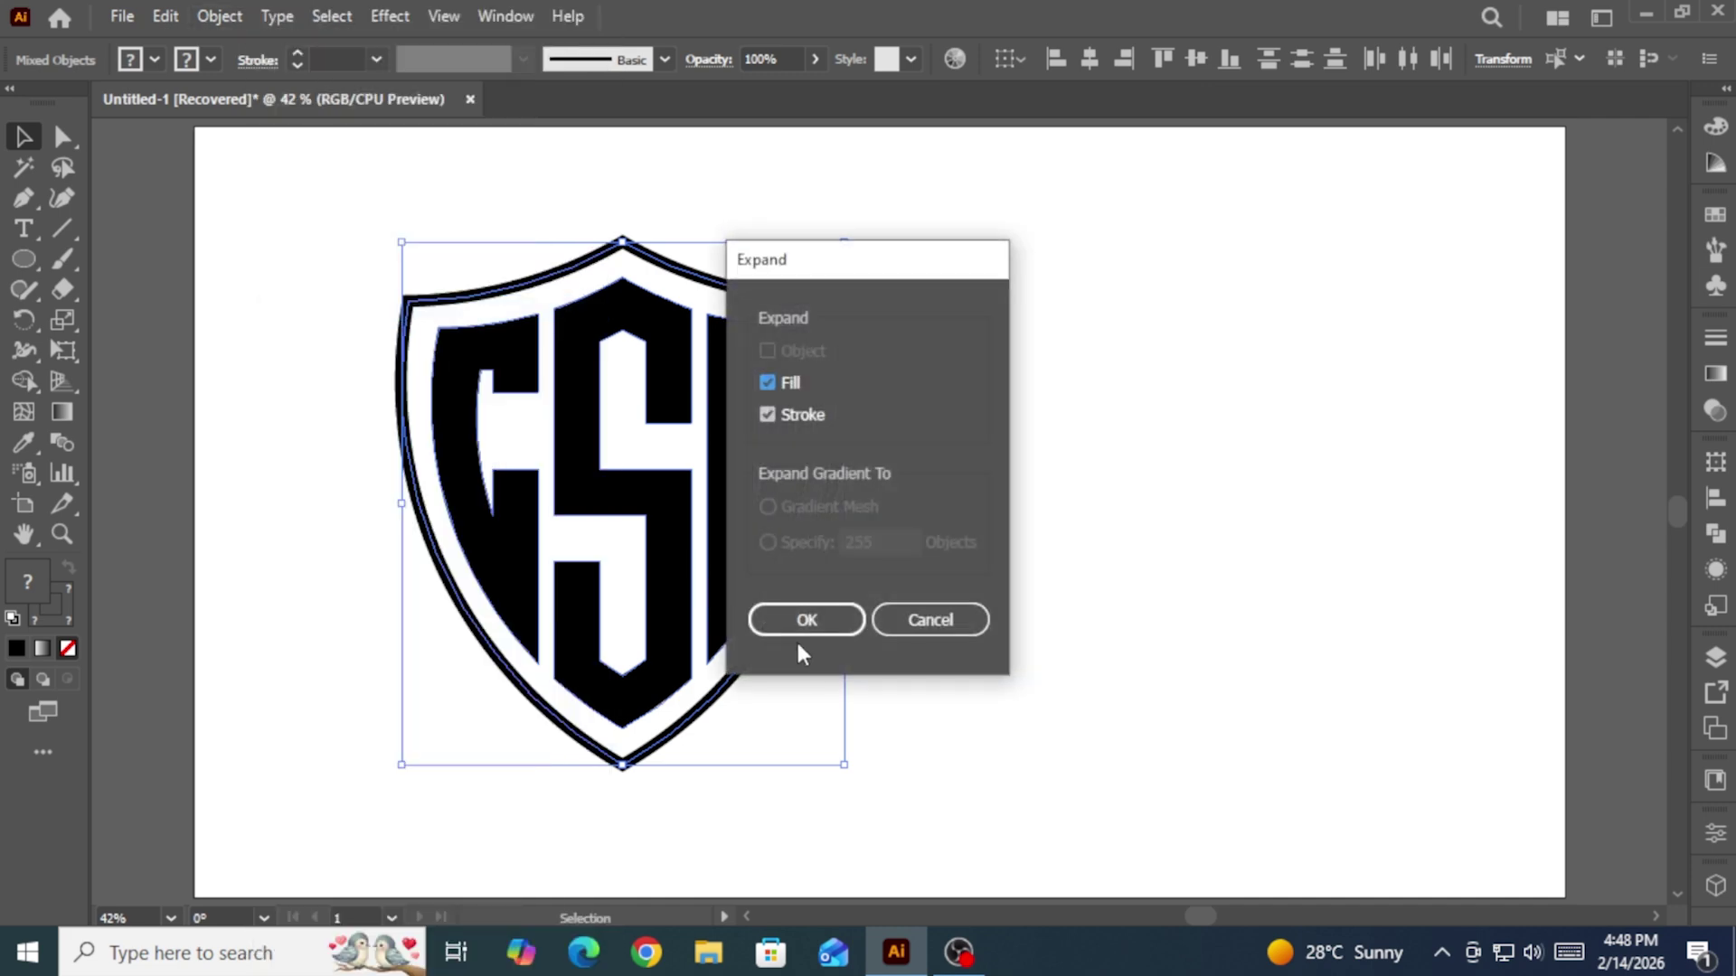
pyautogui.click(802, 616)
pyautogui.click(985, 542)
# Step: Scale down the complete shield logo and move it to the upper centre of the artboard
pyautogui.moveTo(306, 232); pyautogui.dragTo(822, 506)
pyautogui.click(382, 337)
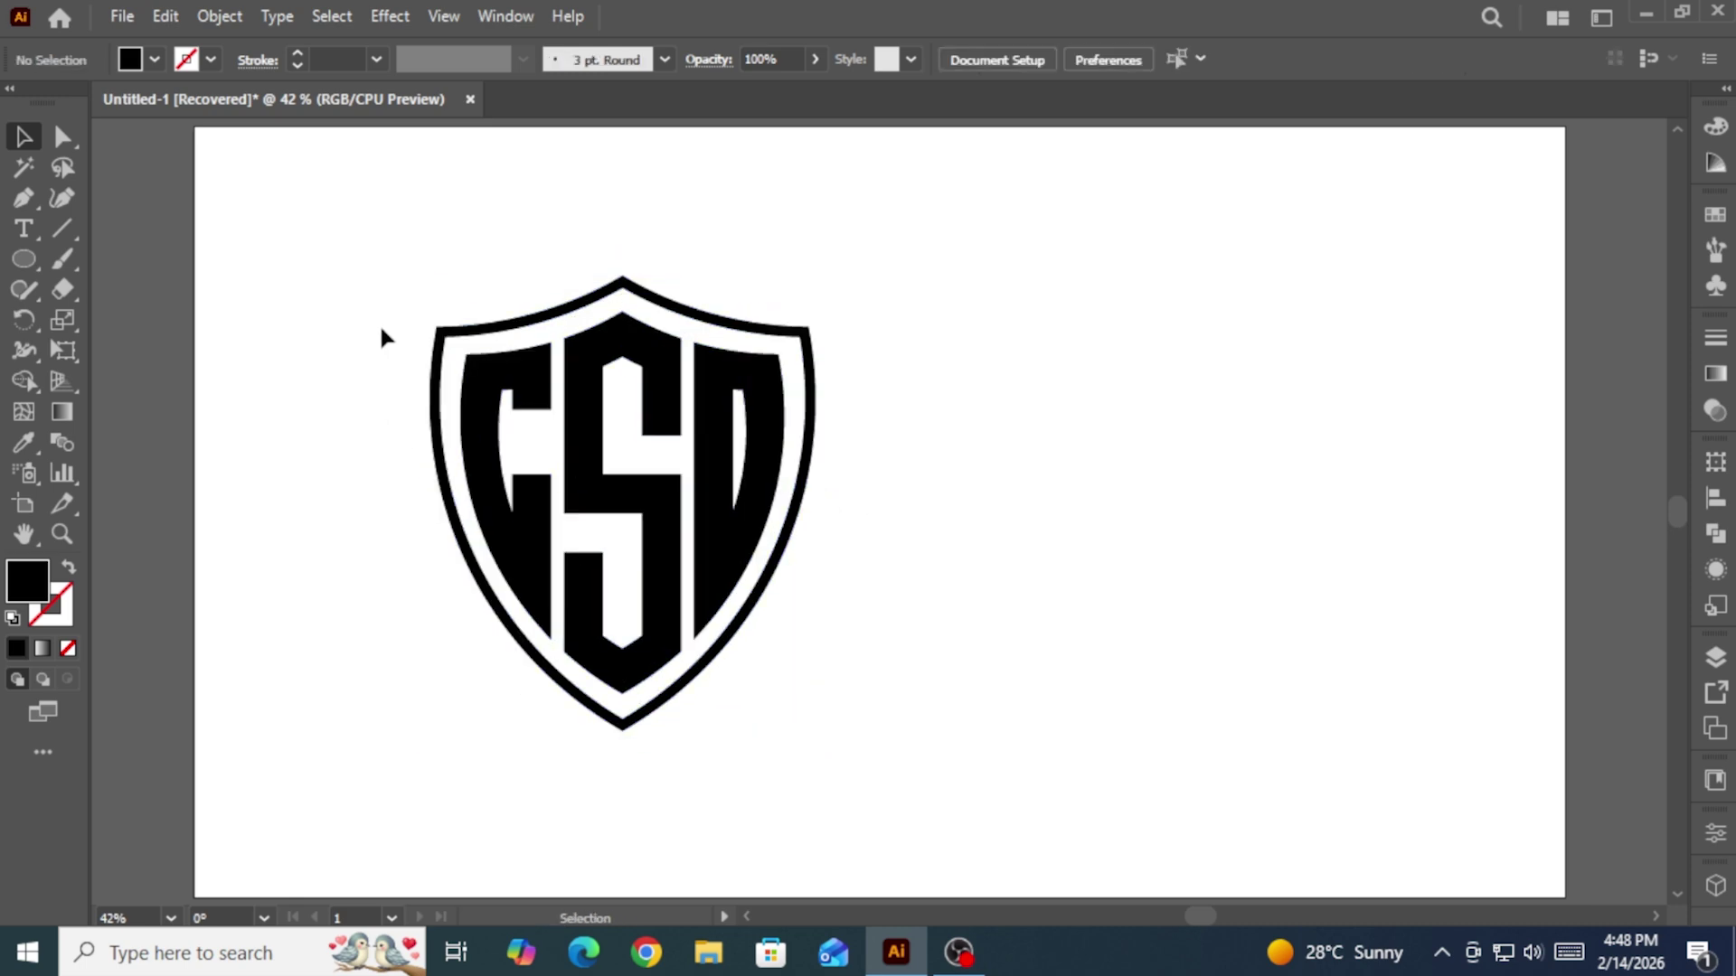
pyautogui.moveTo(362, 275); pyautogui.dragTo(775, 543)
pyautogui.moveTo(717, 492); pyautogui.dragTo(877, 441)
pyautogui.click(1114, 484)
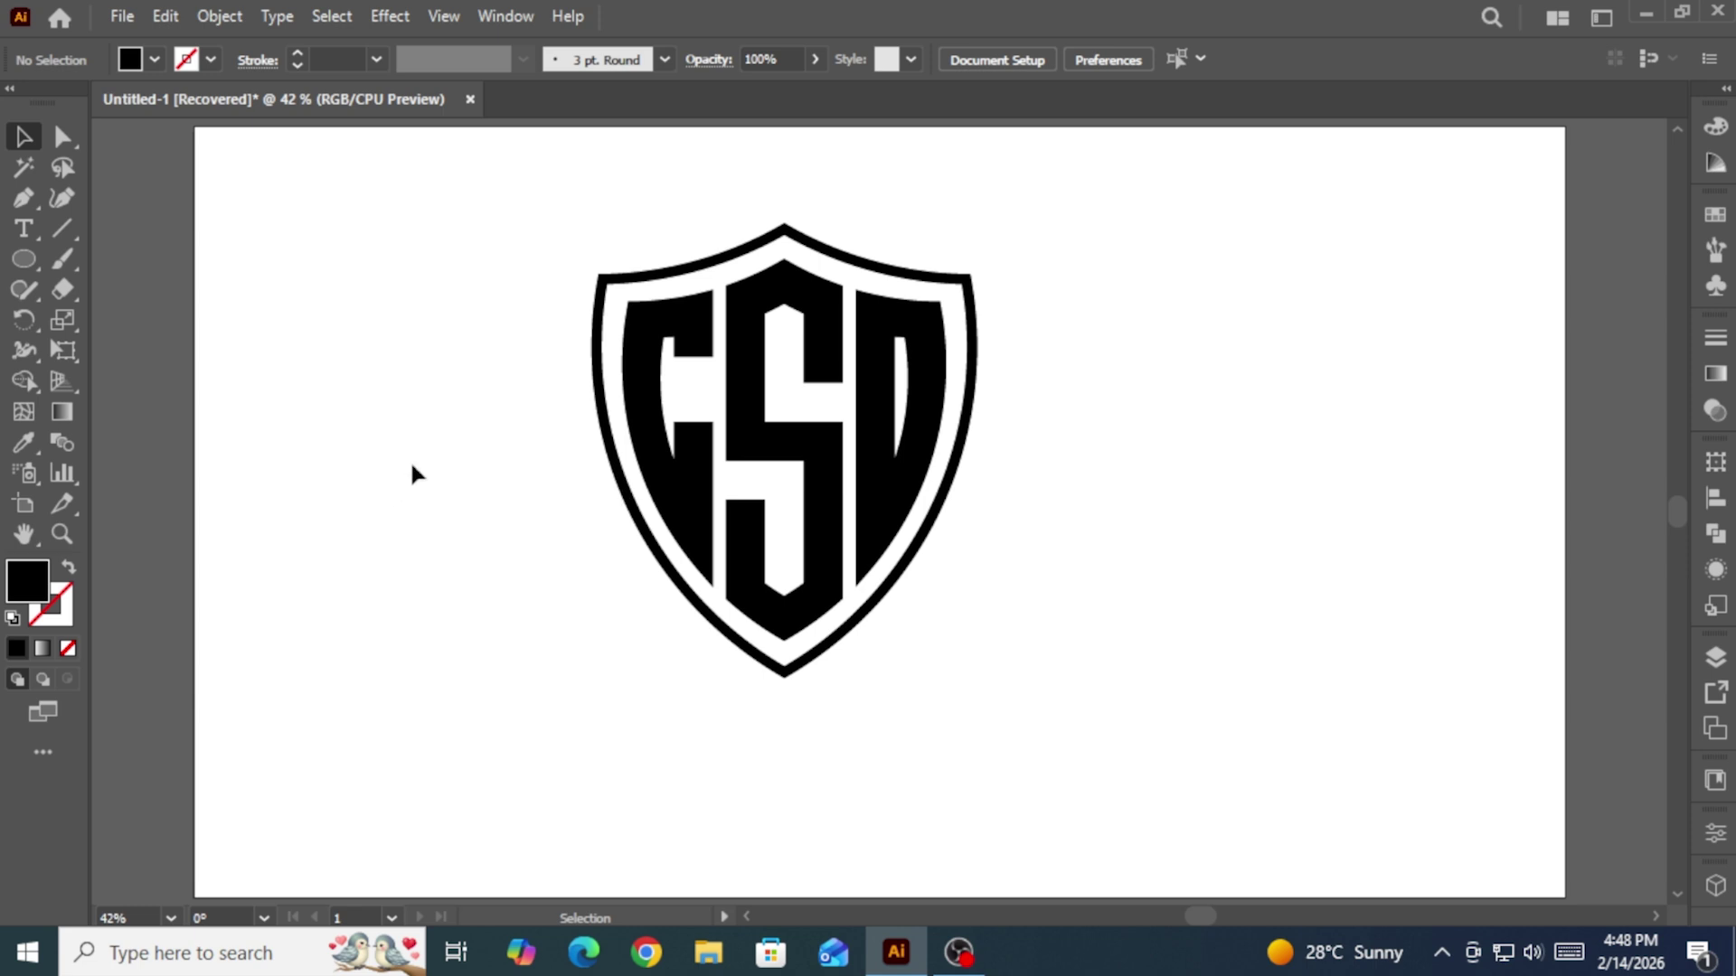
# Step: Add the point text "logo design" at 60 pt below the shield
pyautogui.click(24, 230)
pyautogui.click(277, 17)
pyautogui.moveTo(334, 140)
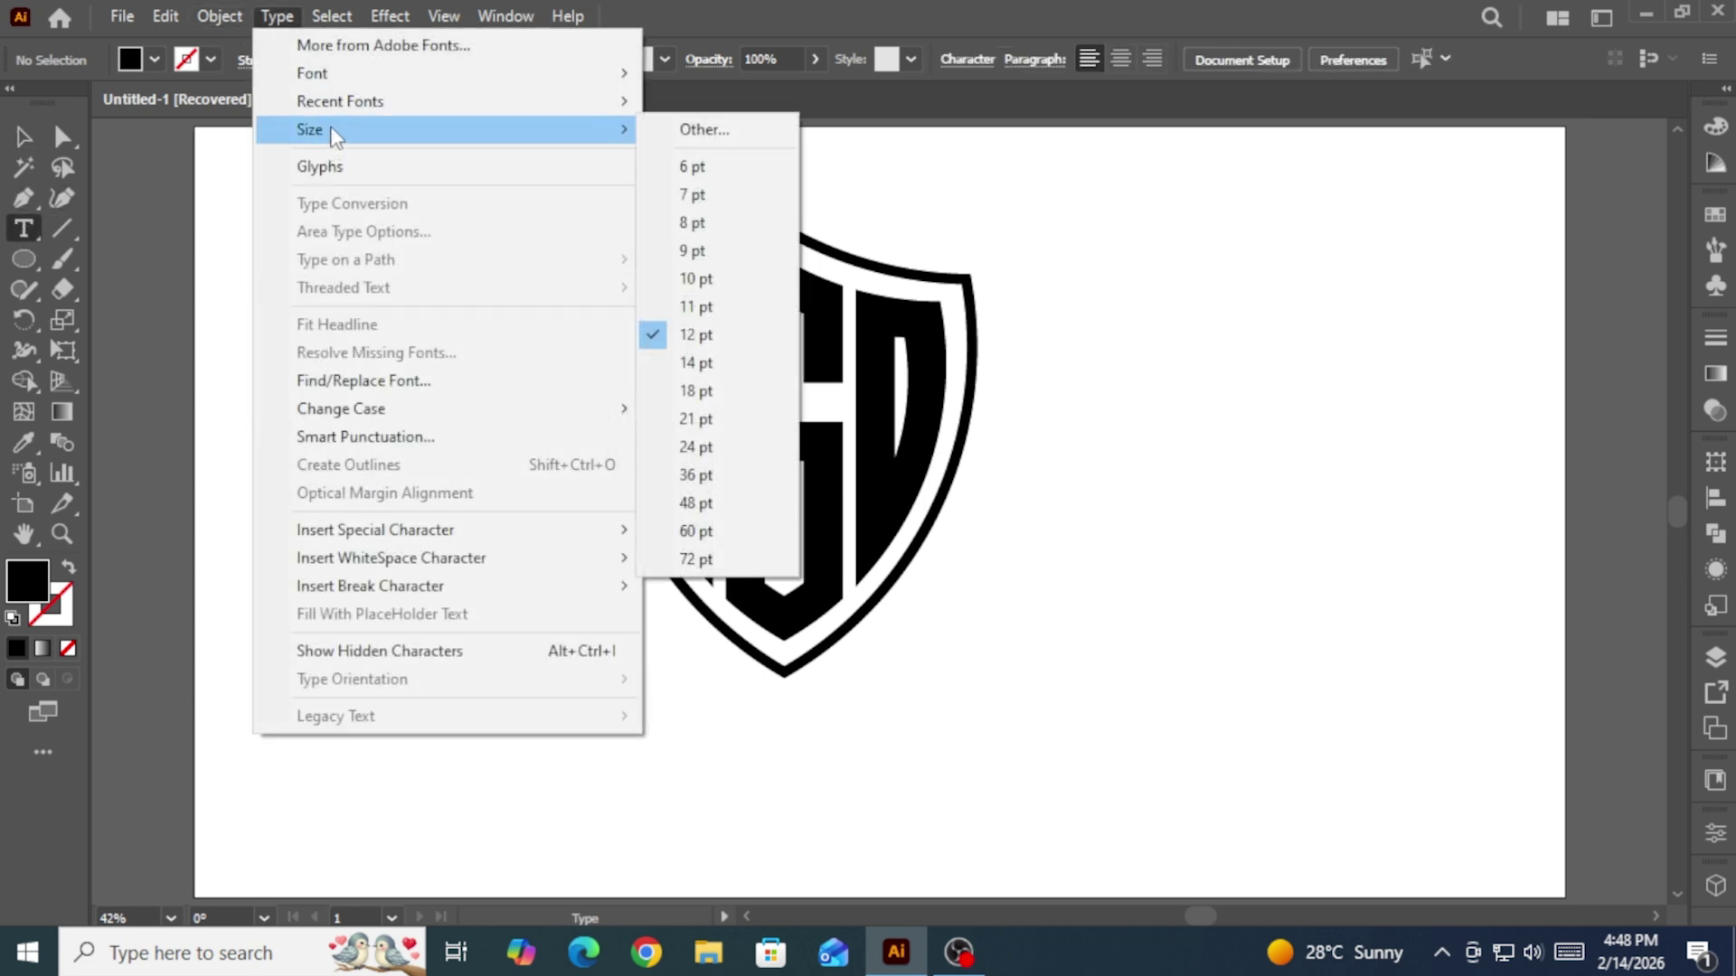
pyautogui.click(714, 534)
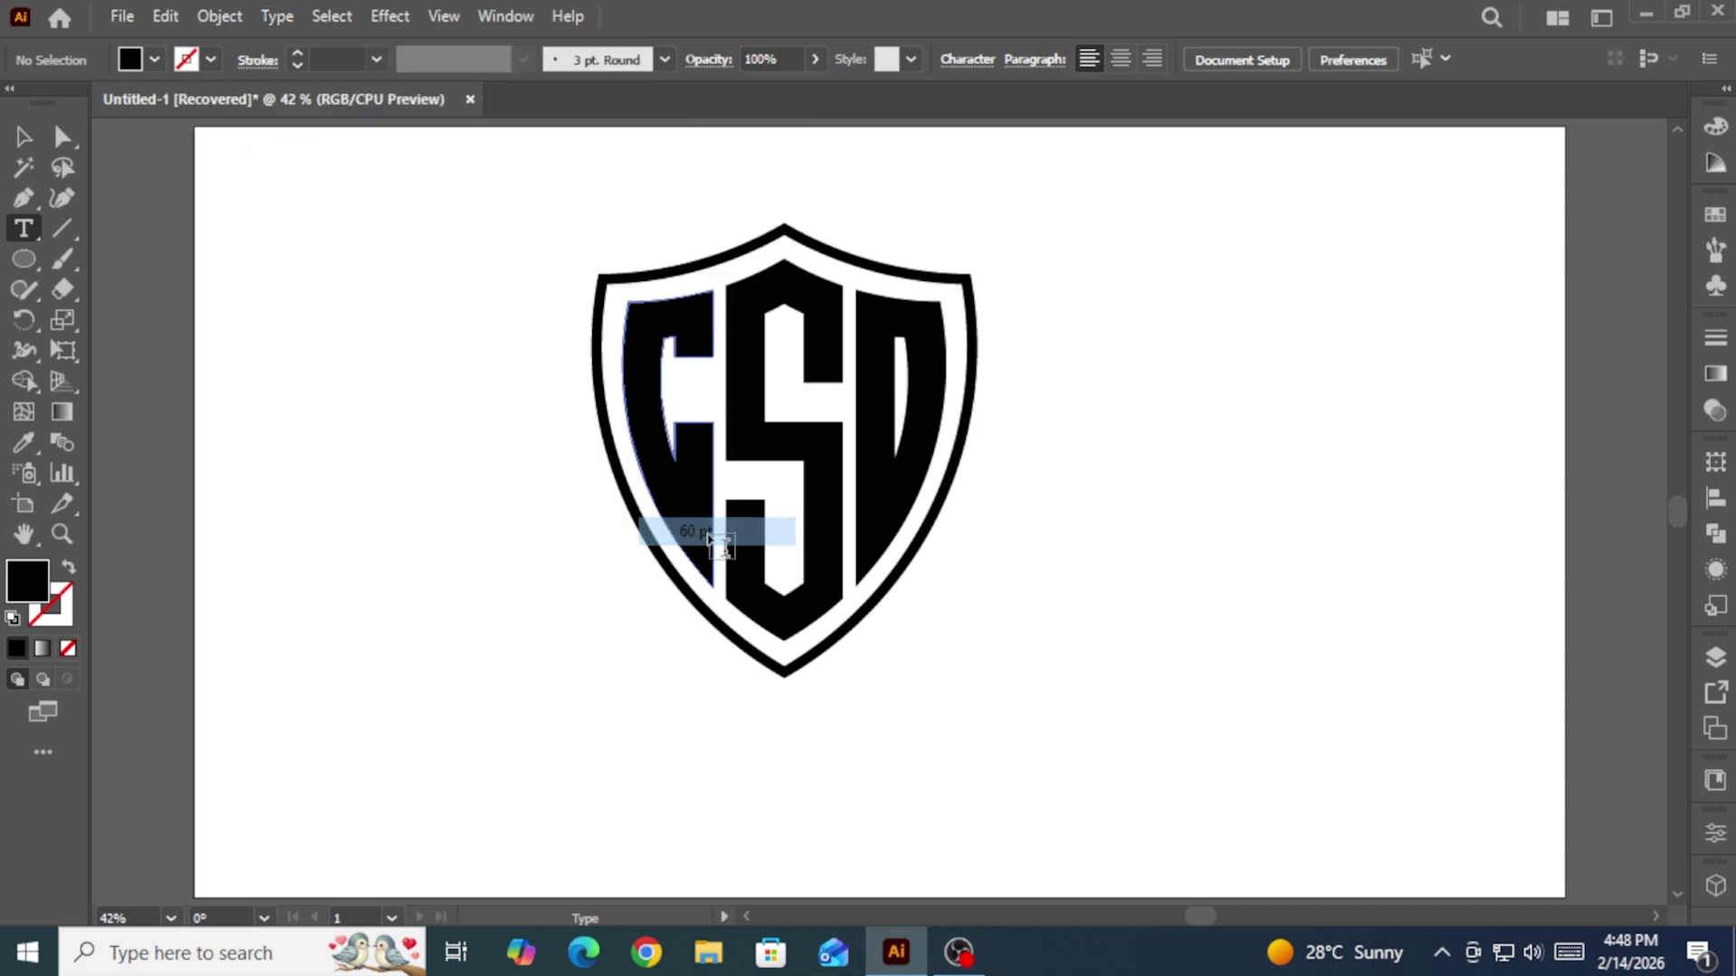
pyautogui.scroll(-1, 756, 579)
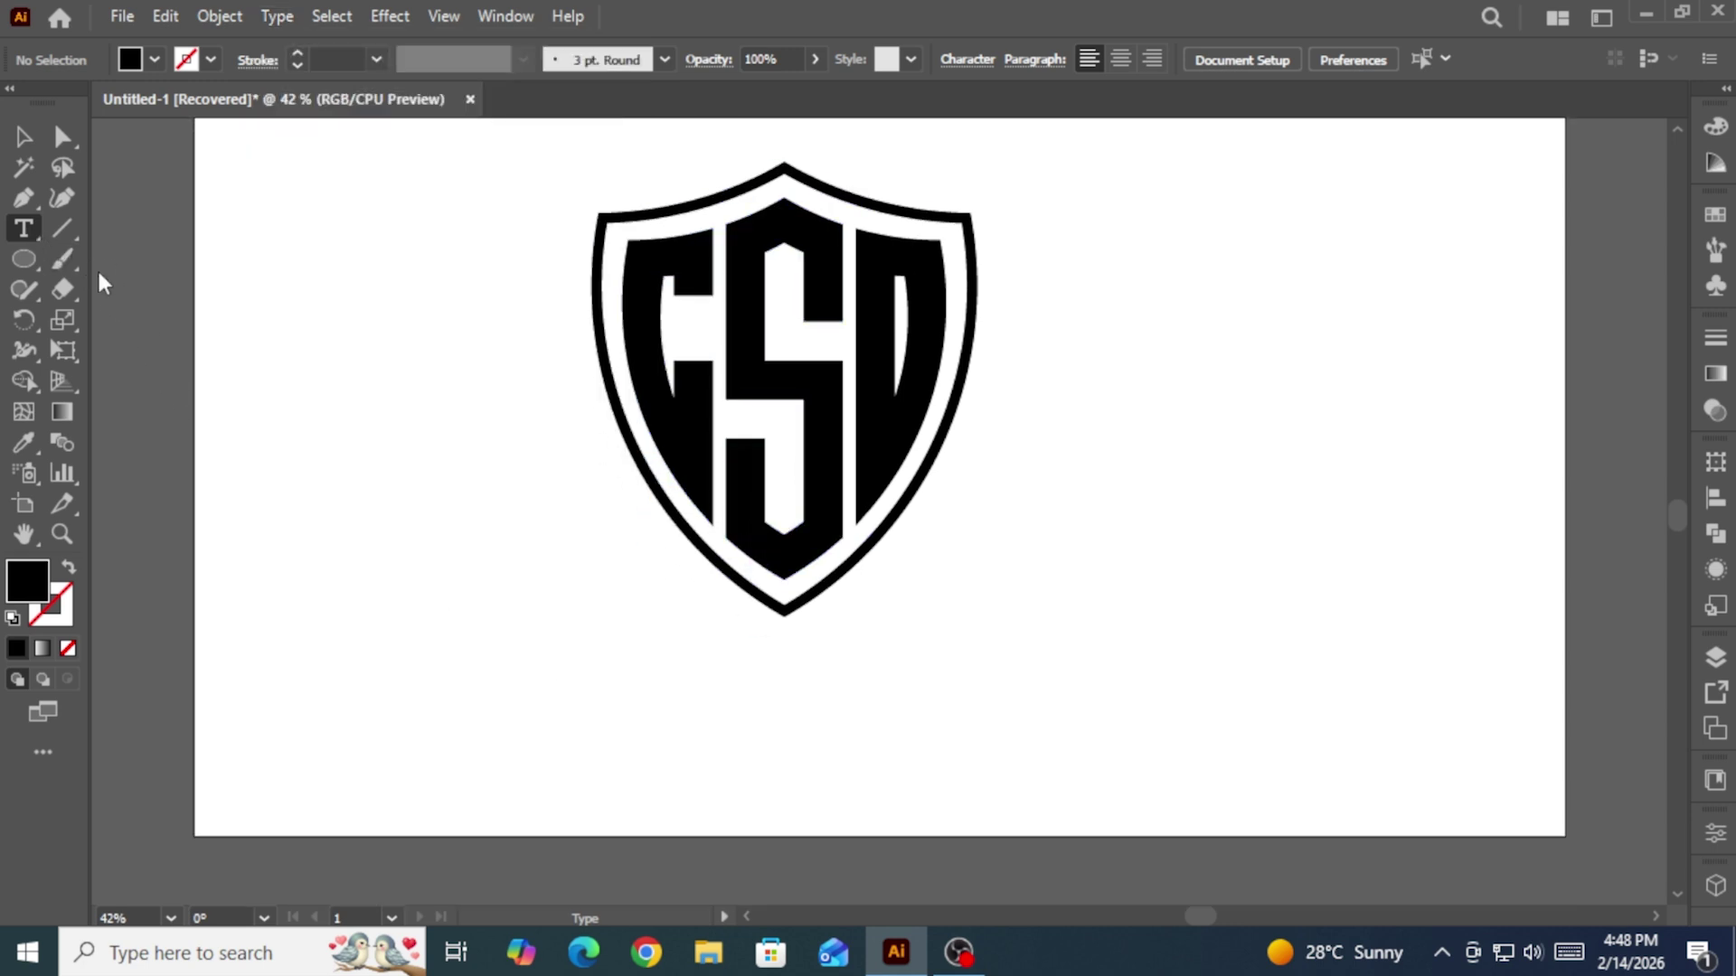
pyautogui.click(680, 721)
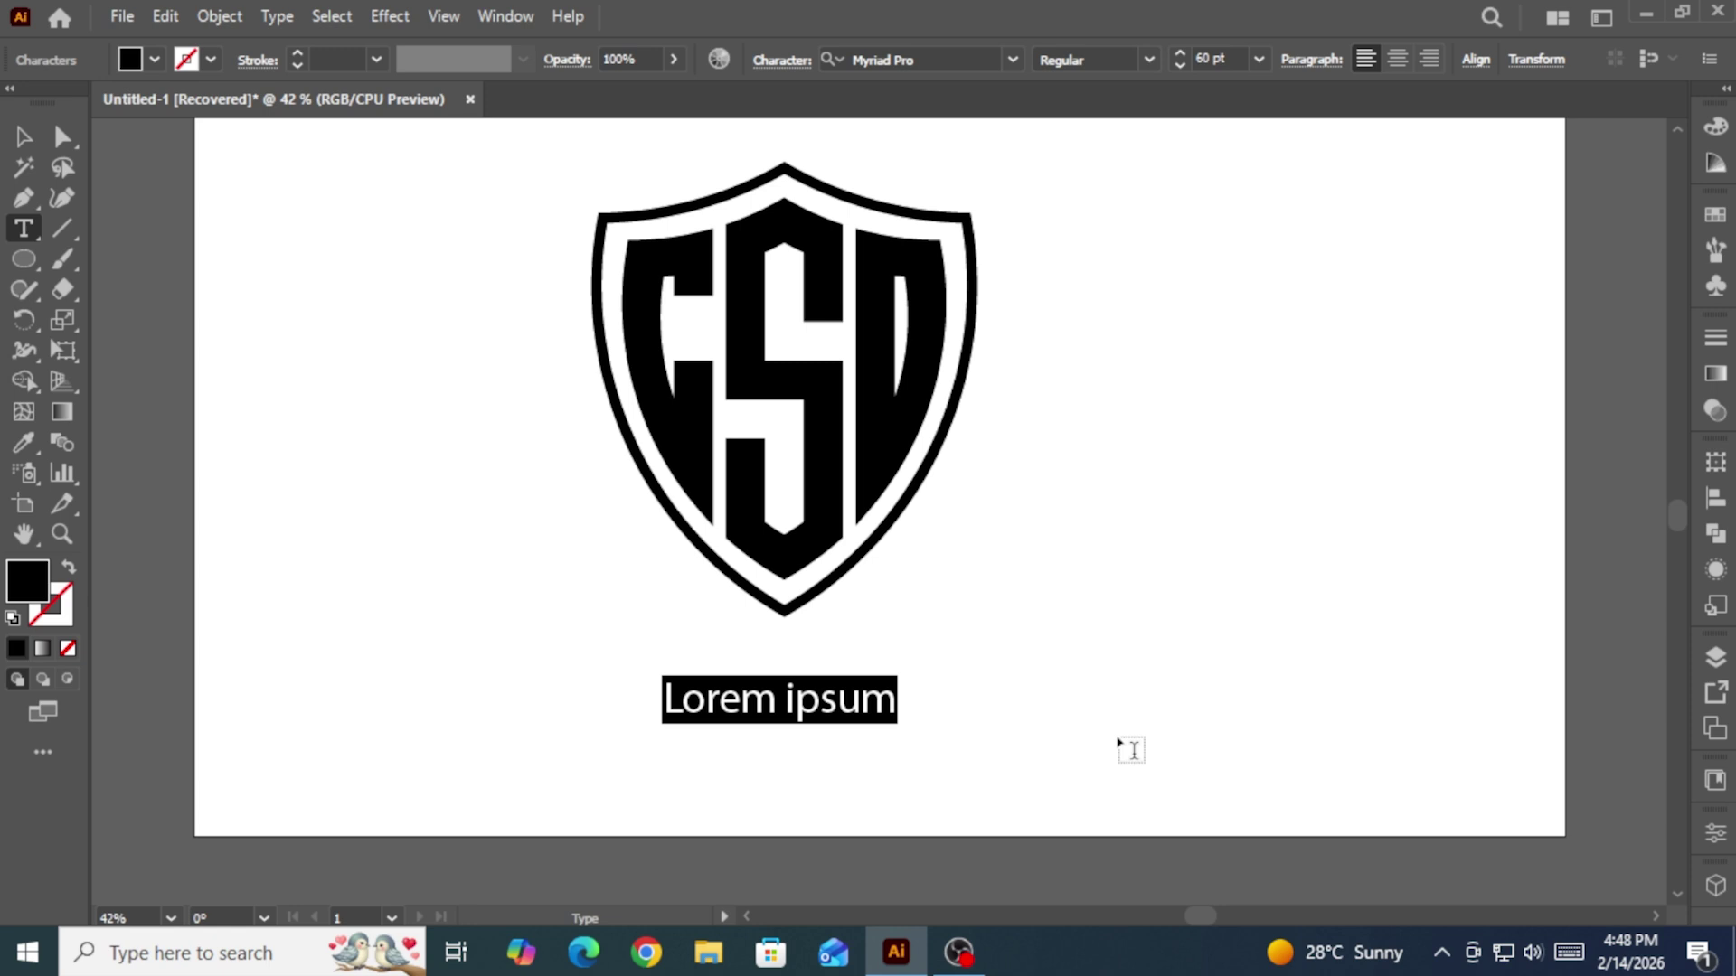
pyautogui.write('logo')
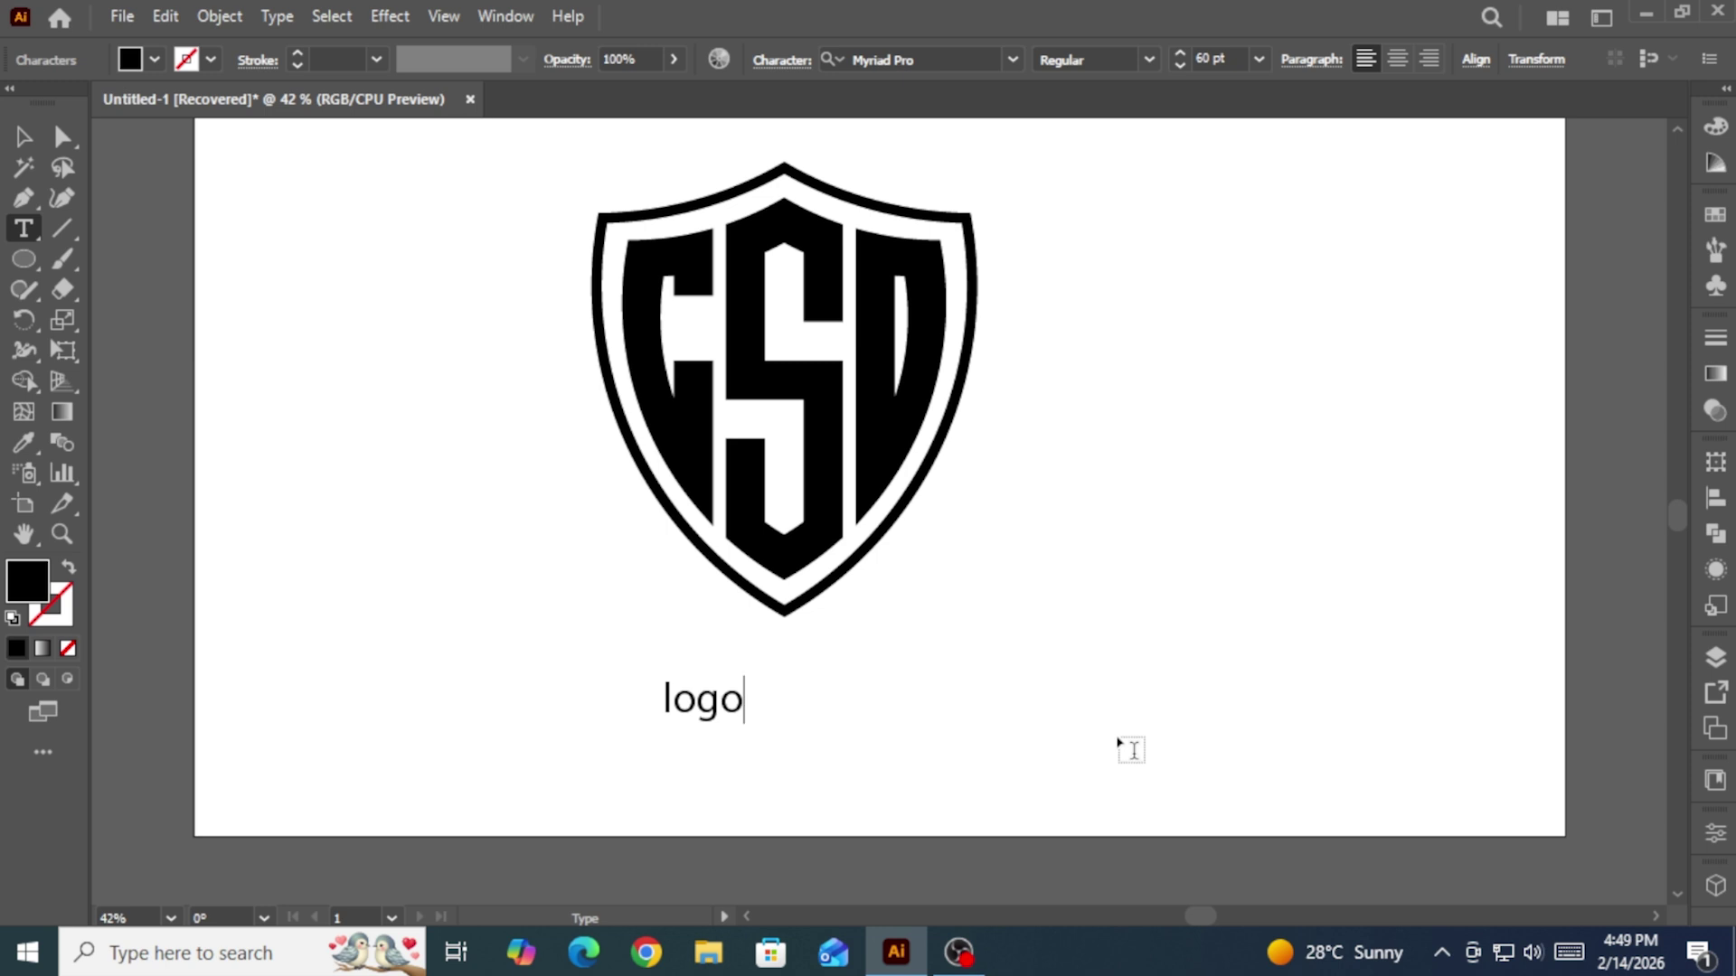
pyautogui.write('design')
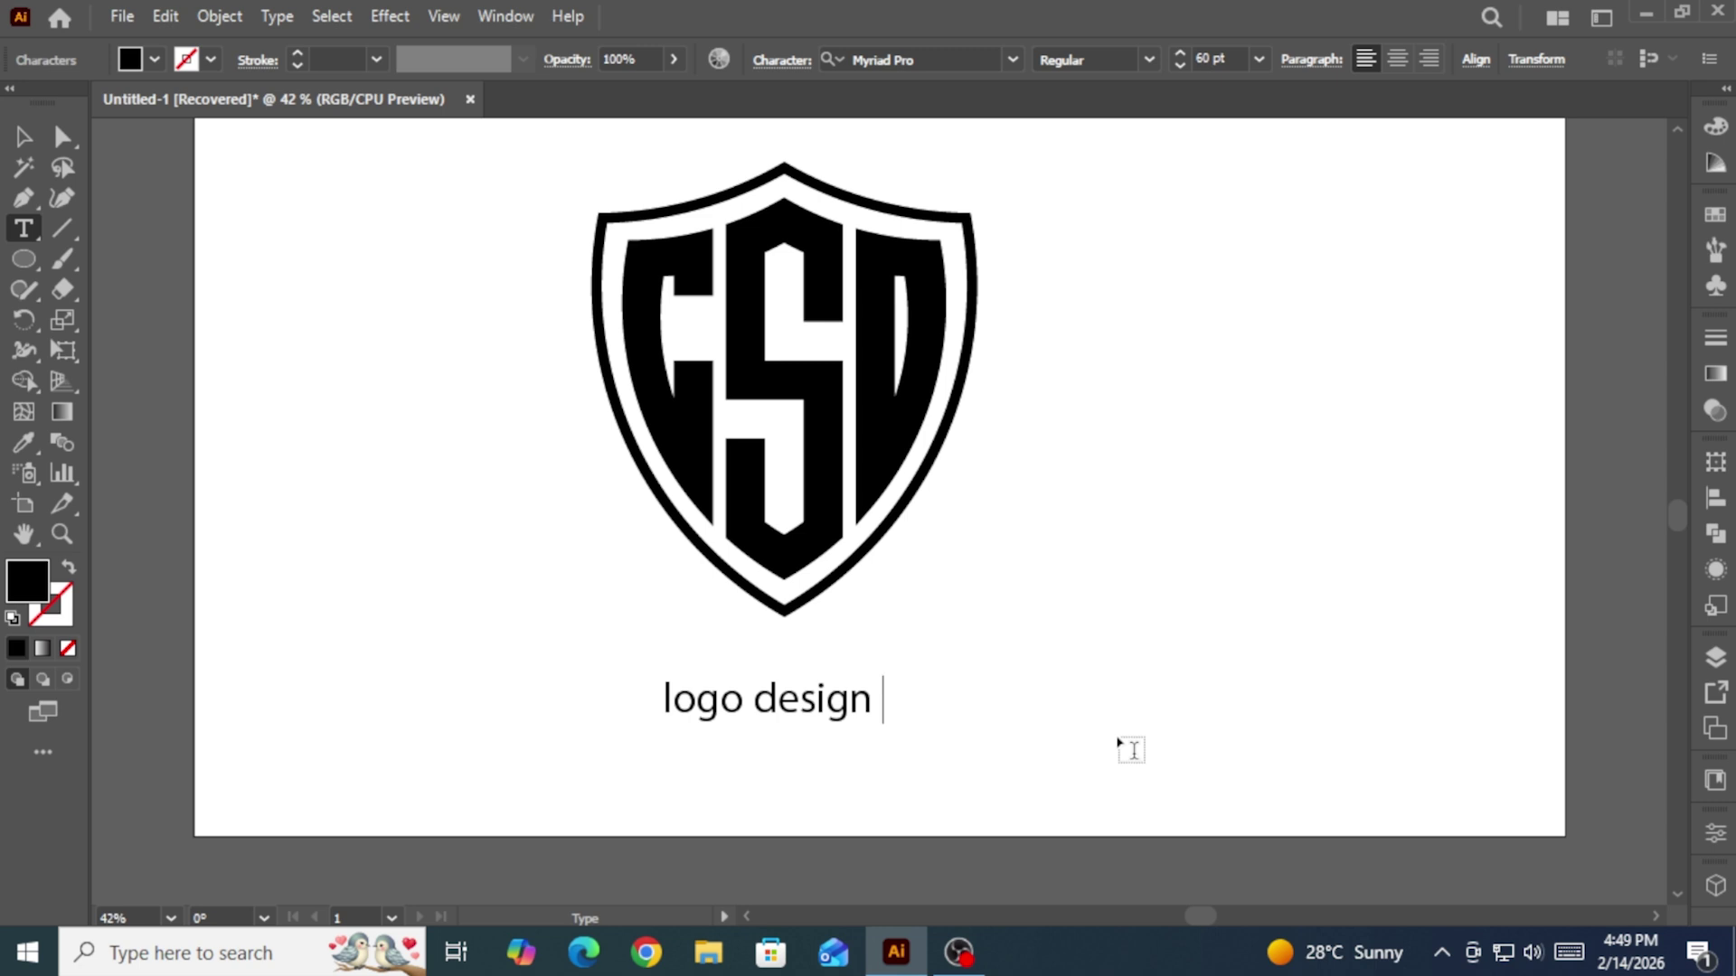
pyautogui.click(24, 137)
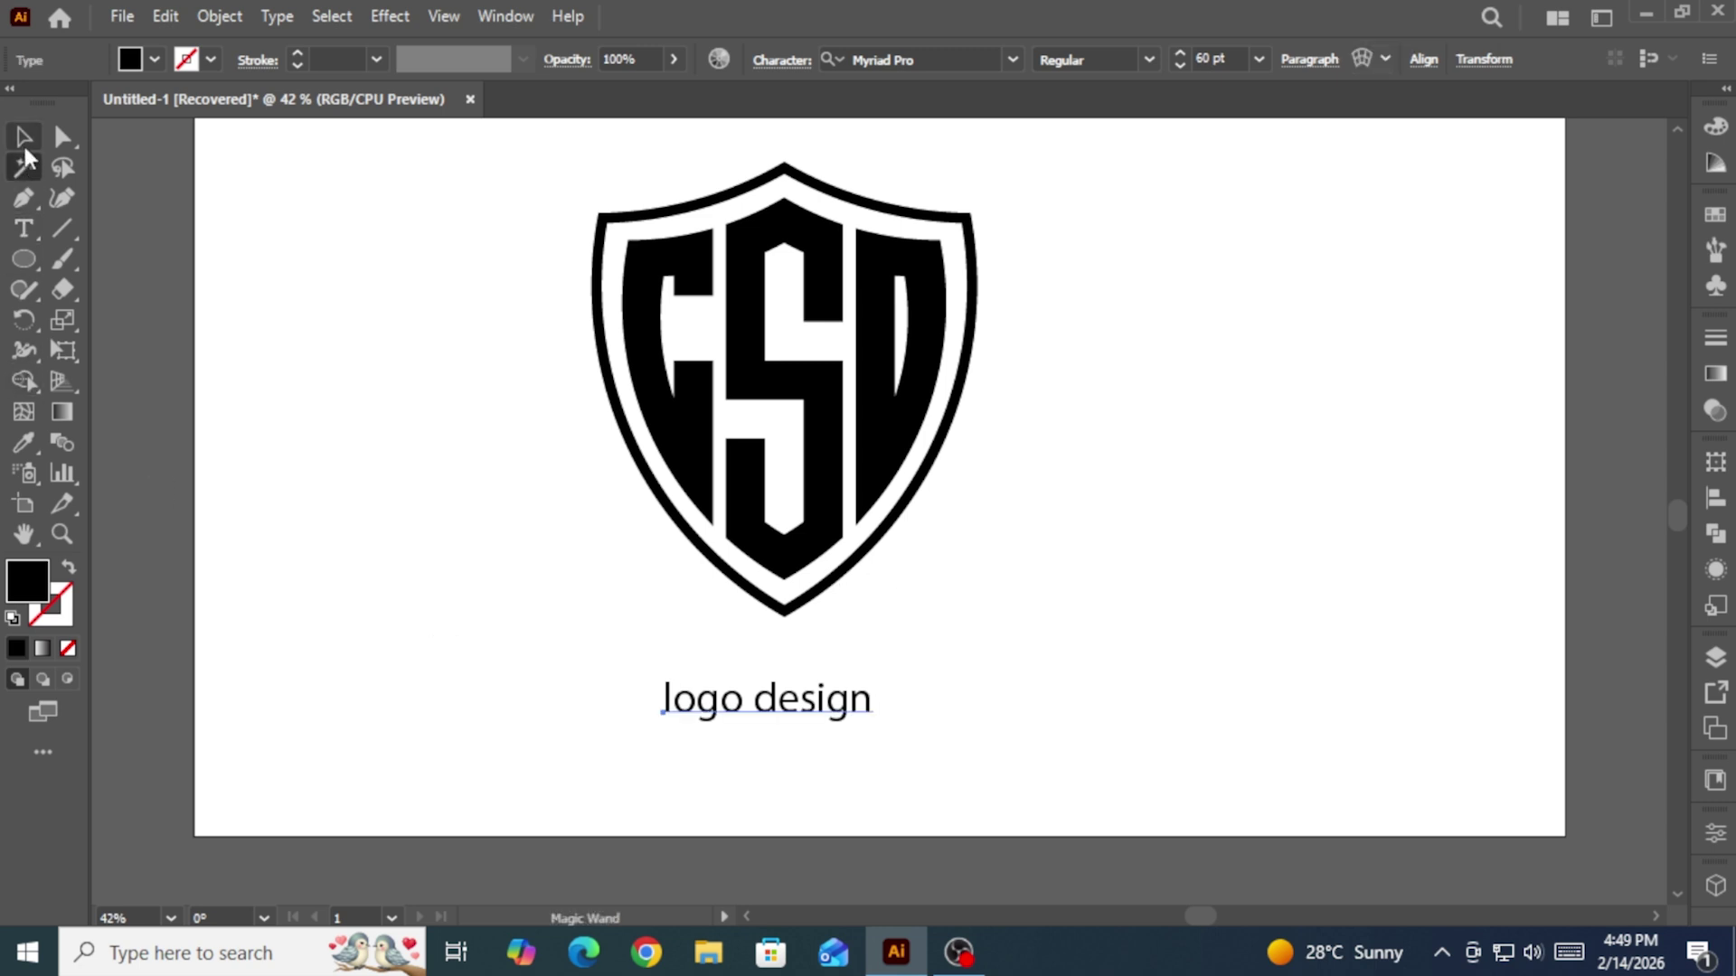
# Step: Enlarge the "logo design" text, convert it to uppercase and move it up close beneath the shield
pyautogui.moveTo(883, 721); pyautogui.dragTo(1112, 726)
pyautogui.click(277, 18)
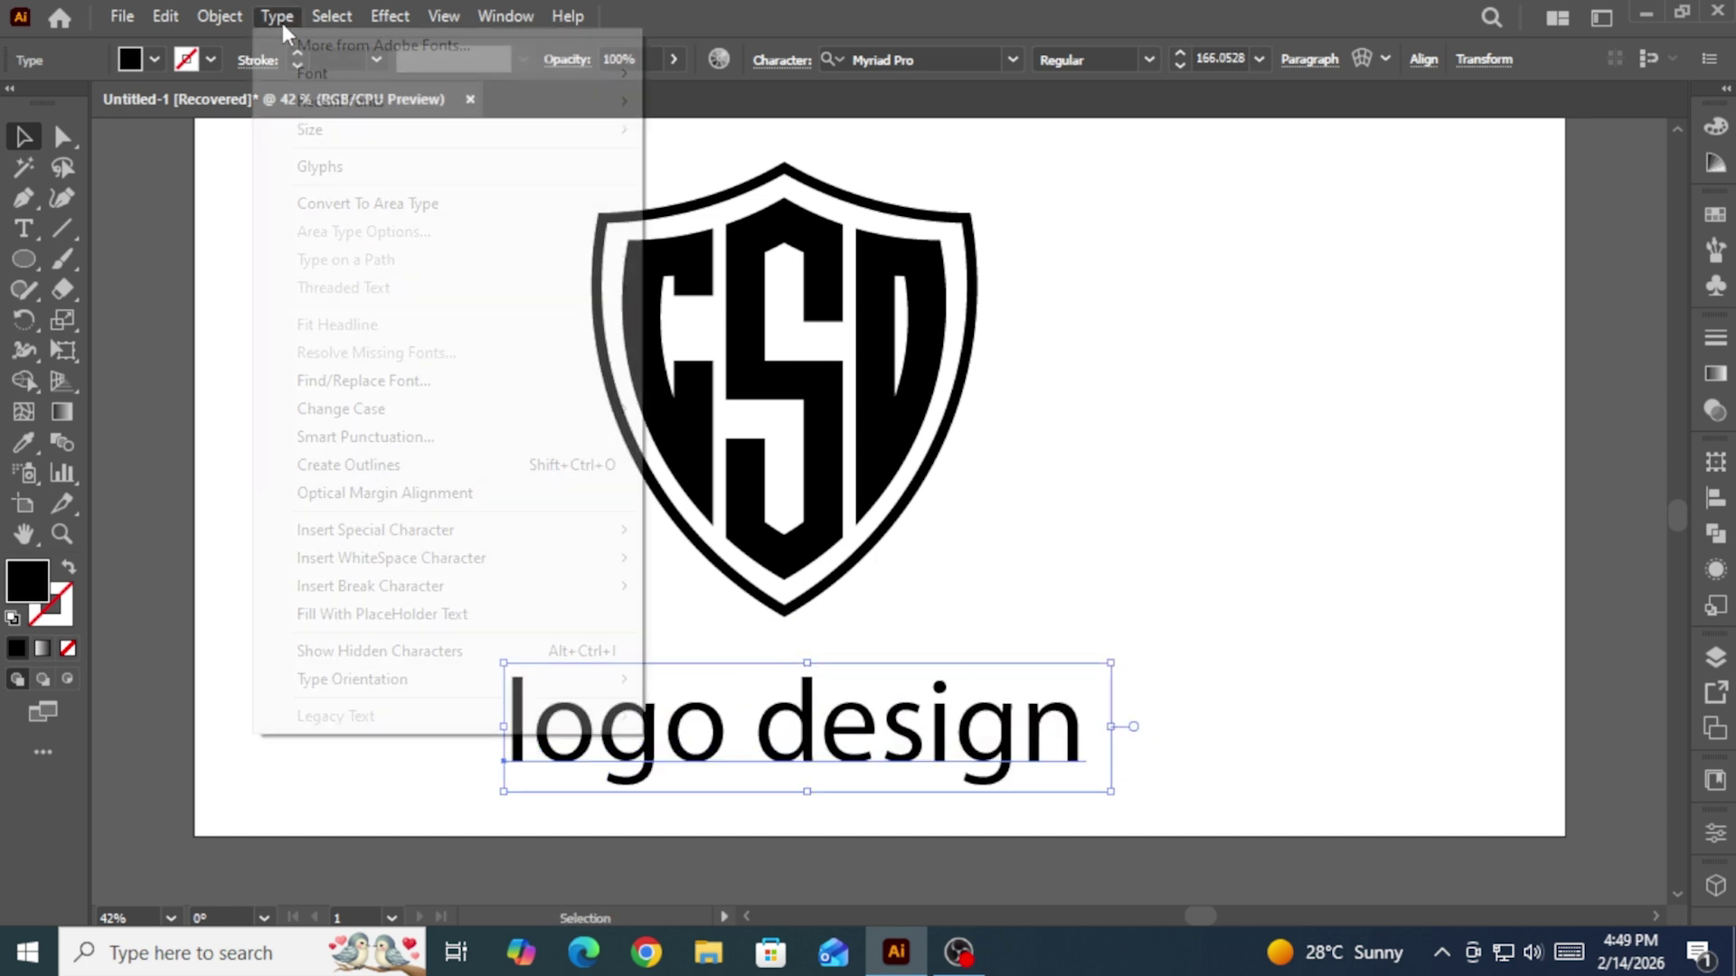
pyautogui.moveTo(546, 421)
pyautogui.click(702, 414)
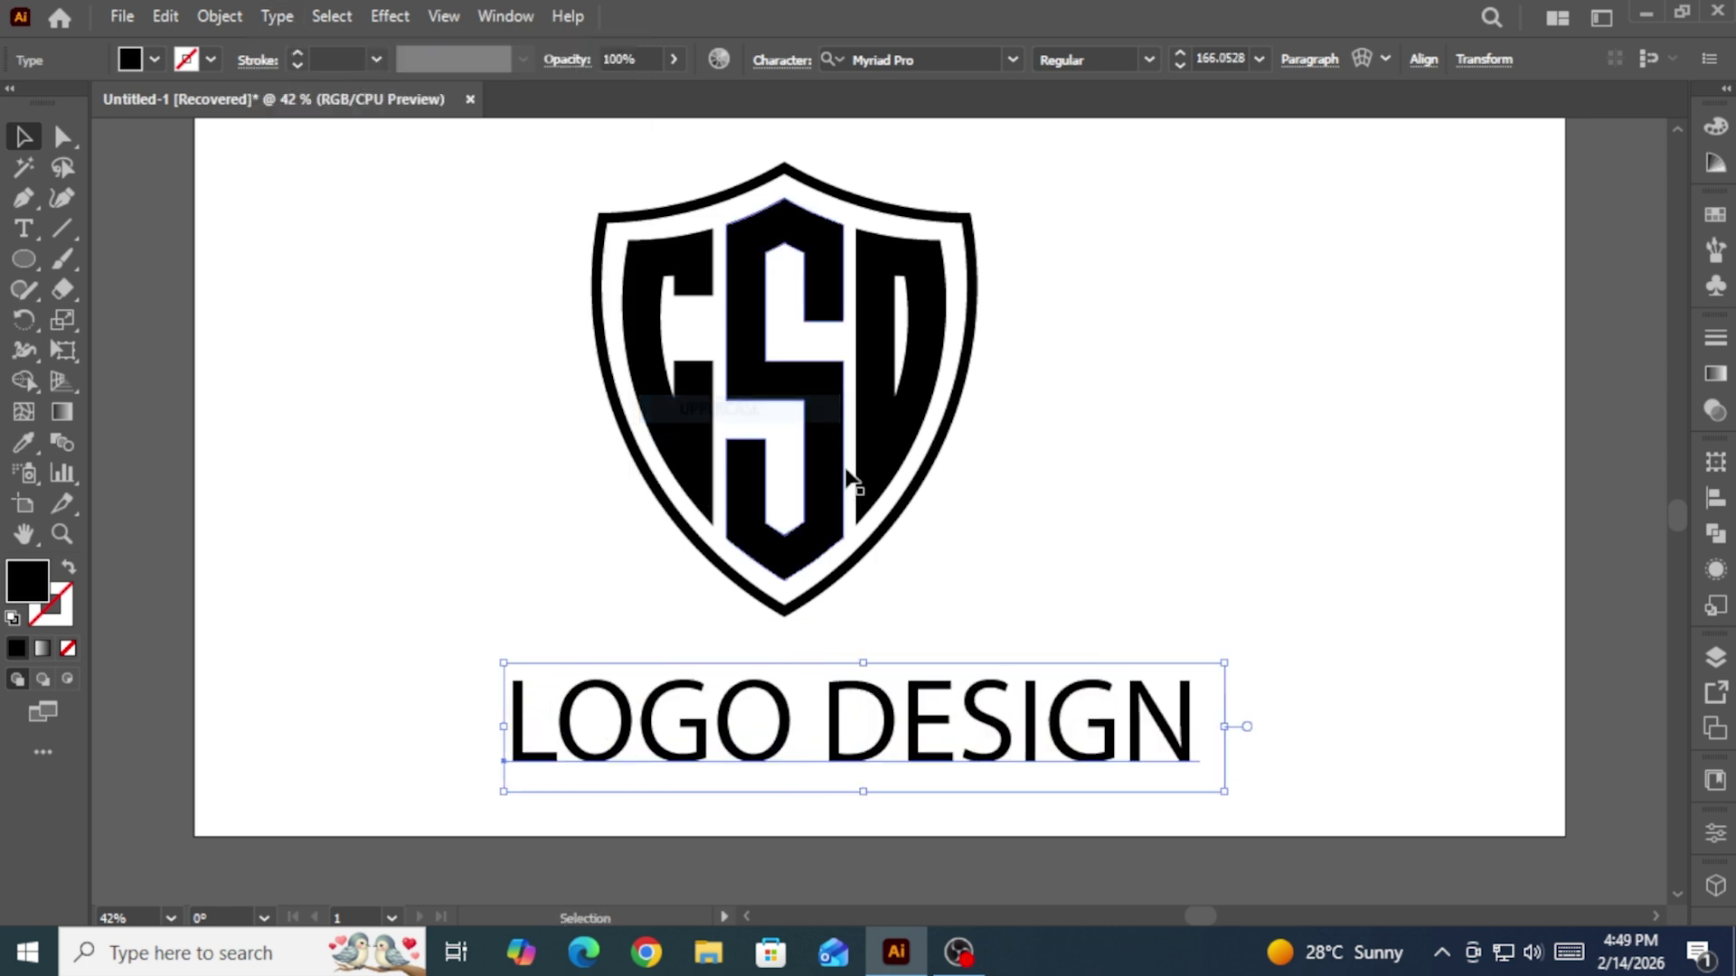
pyautogui.moveTo(1019, 736); pyautogui.dragTo(1018, 702)
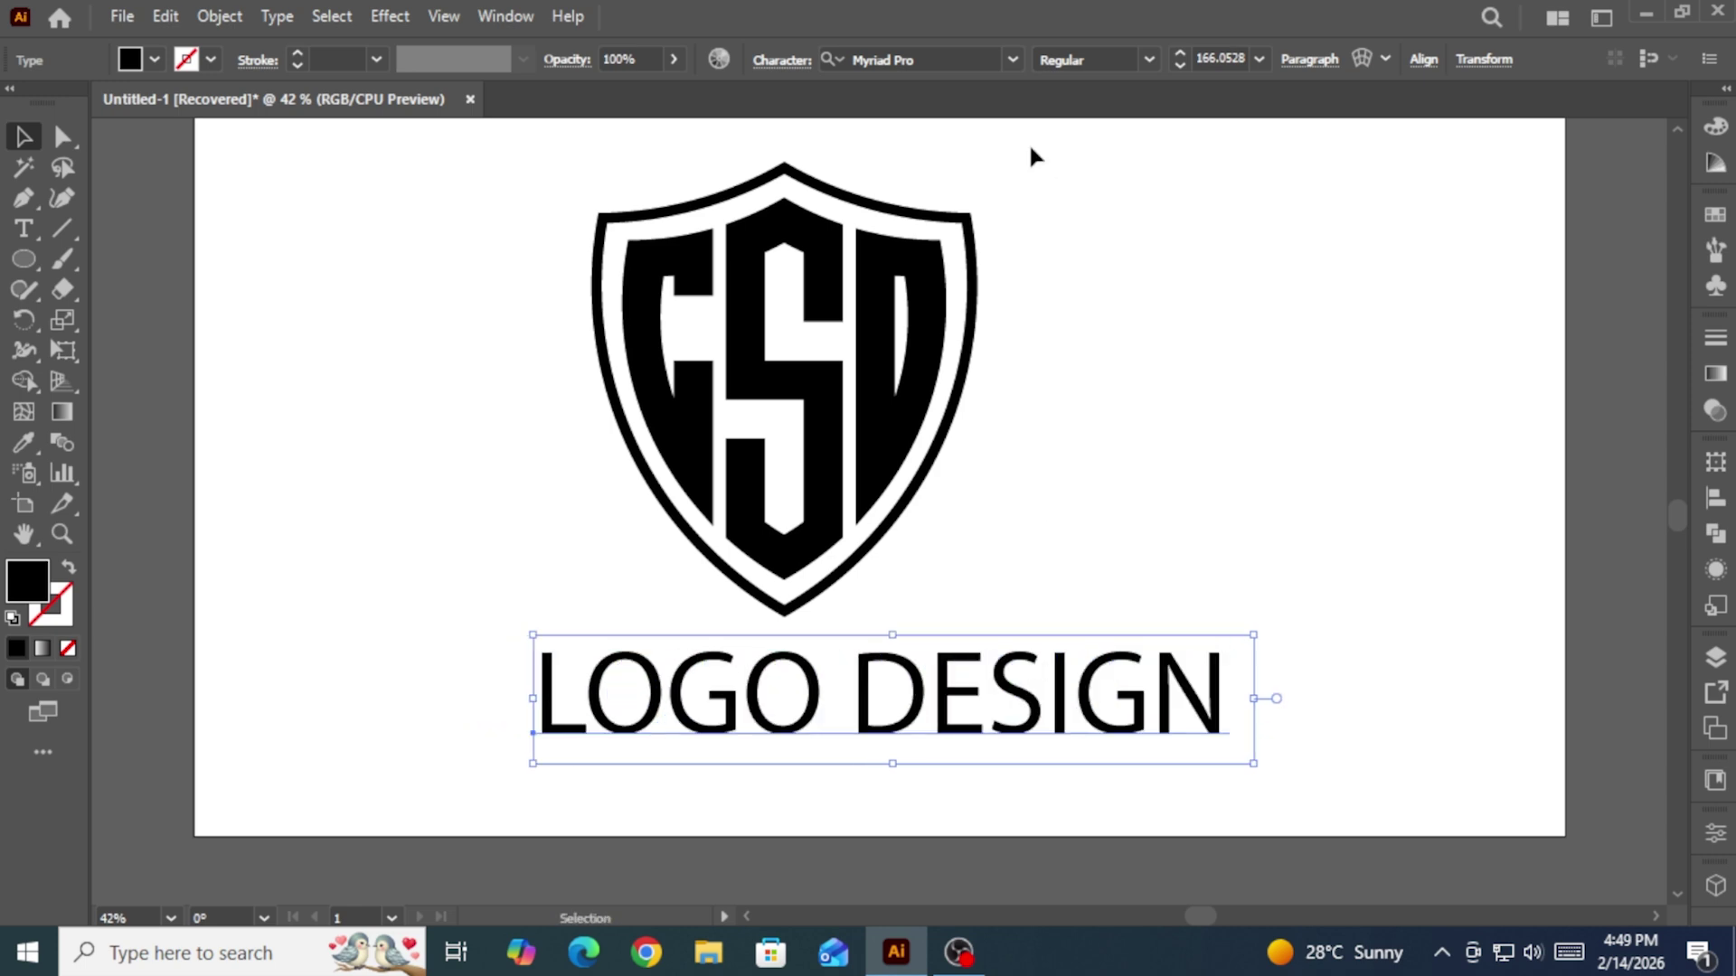
# Step: Set the LOGO DESIGN text to the favourite font Bebas Neue Regular and scale it down beneath the shield
pyautogui.click(1013, 60)
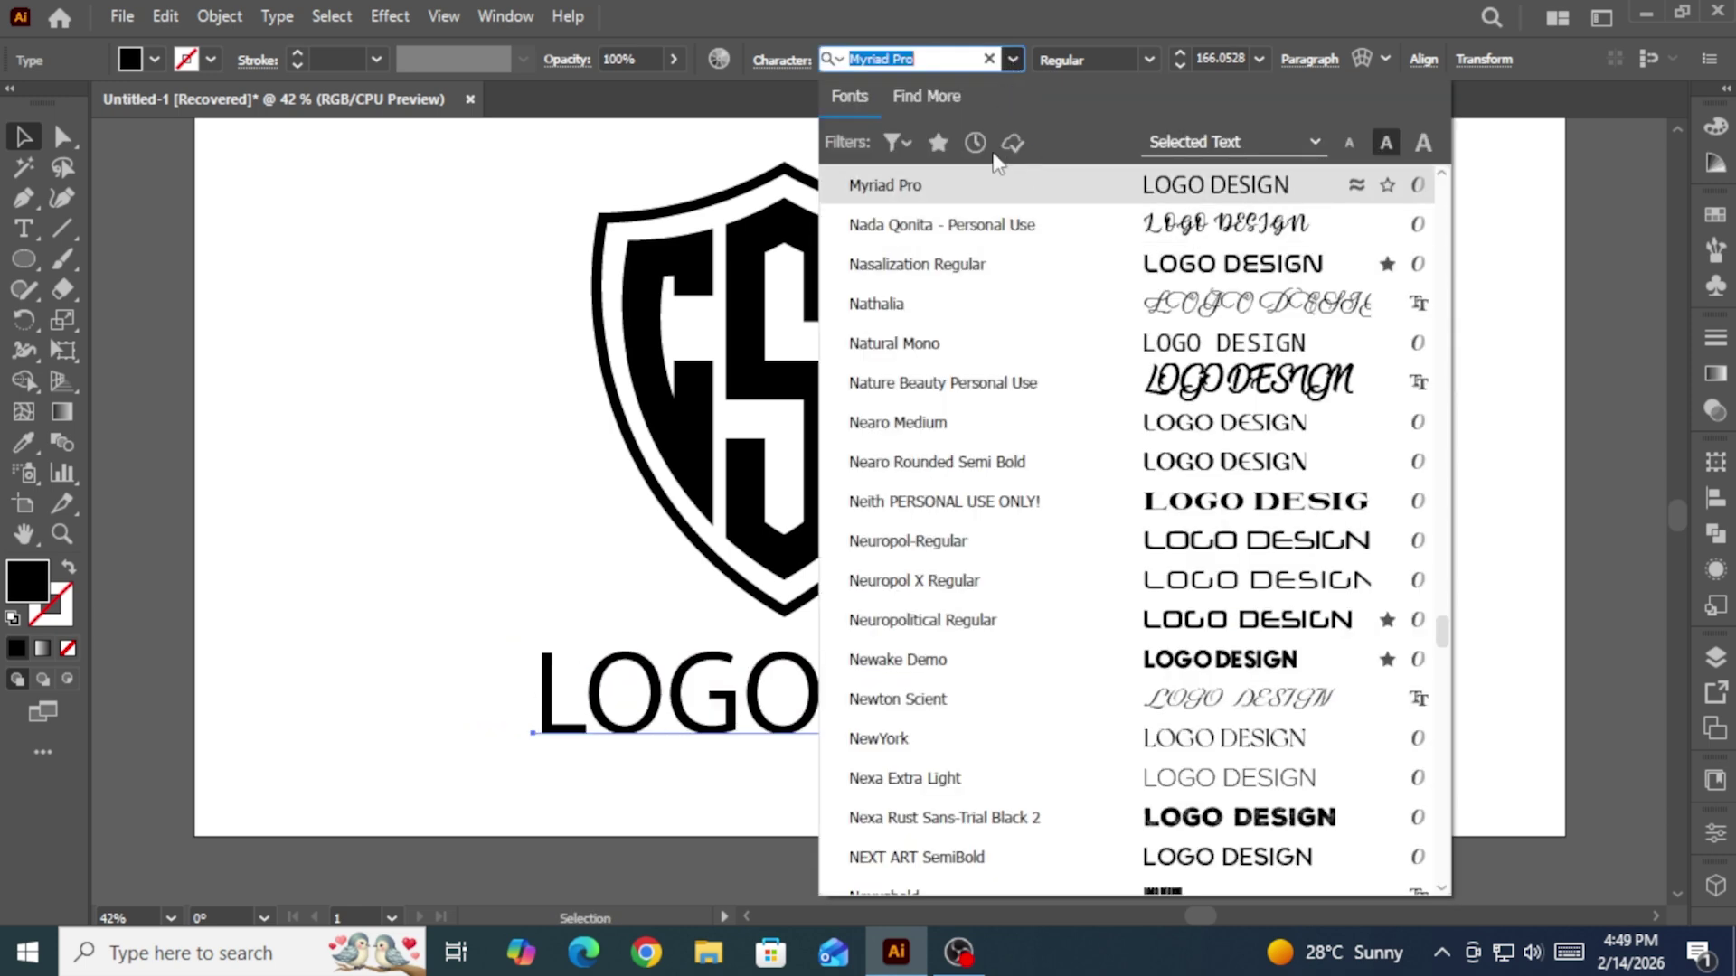
pyautogui.click(937, 140)
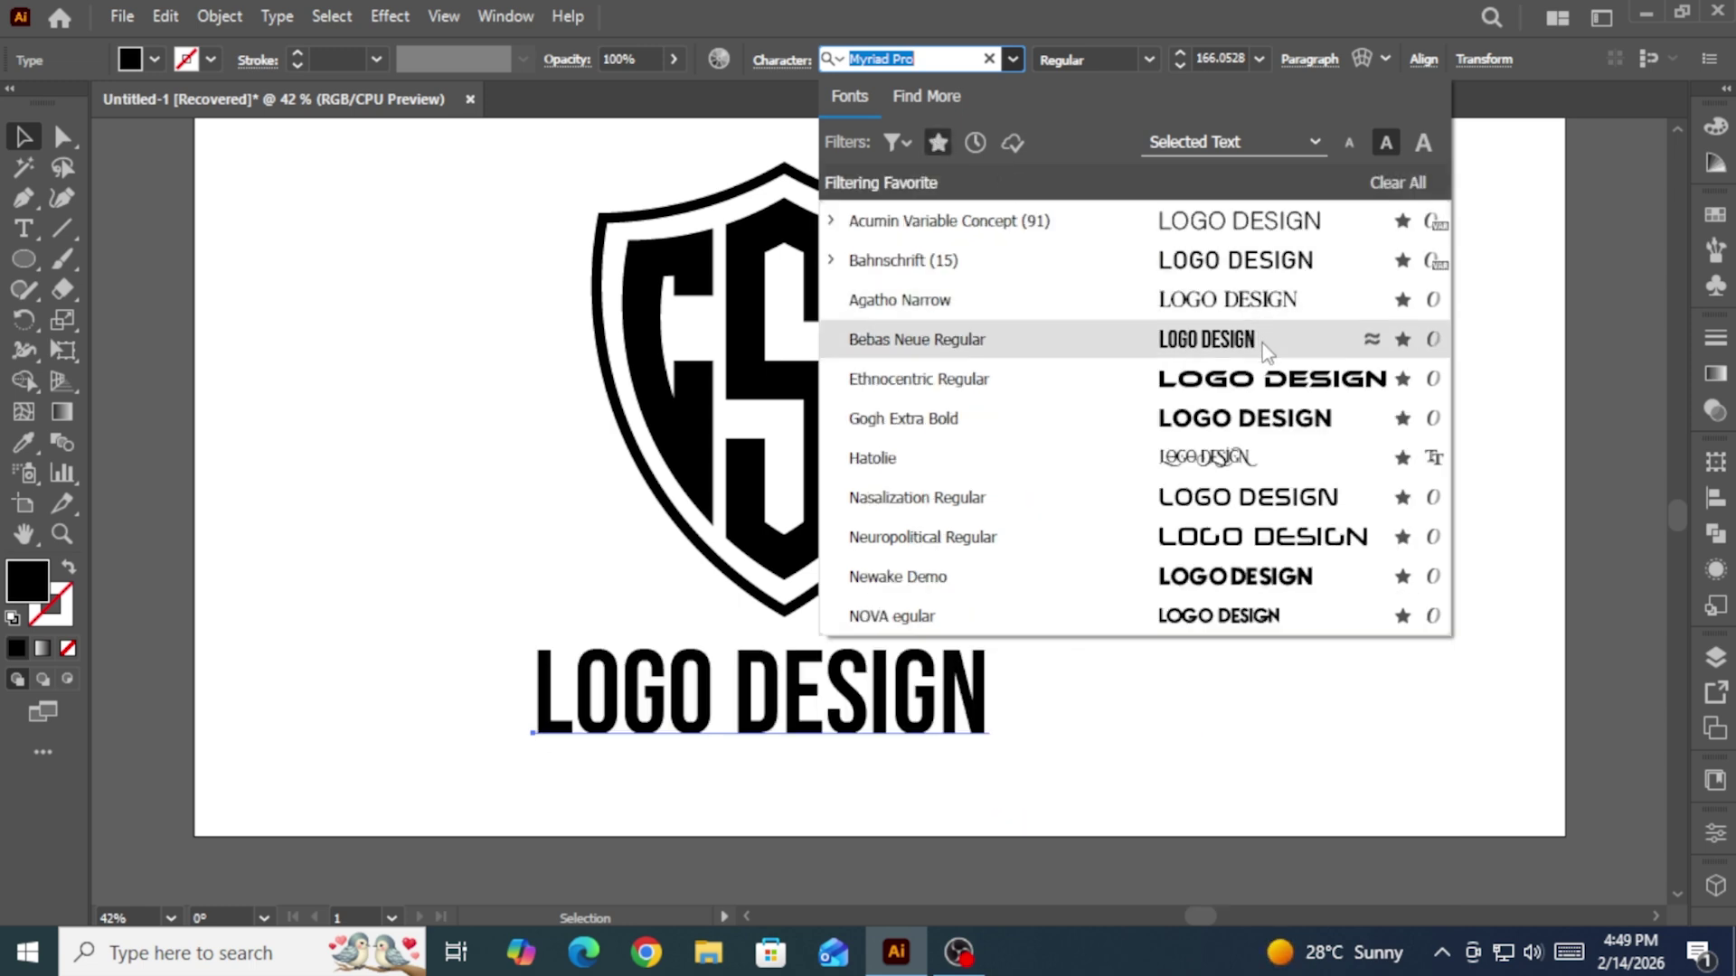
pyautogui.click(1266, 350)
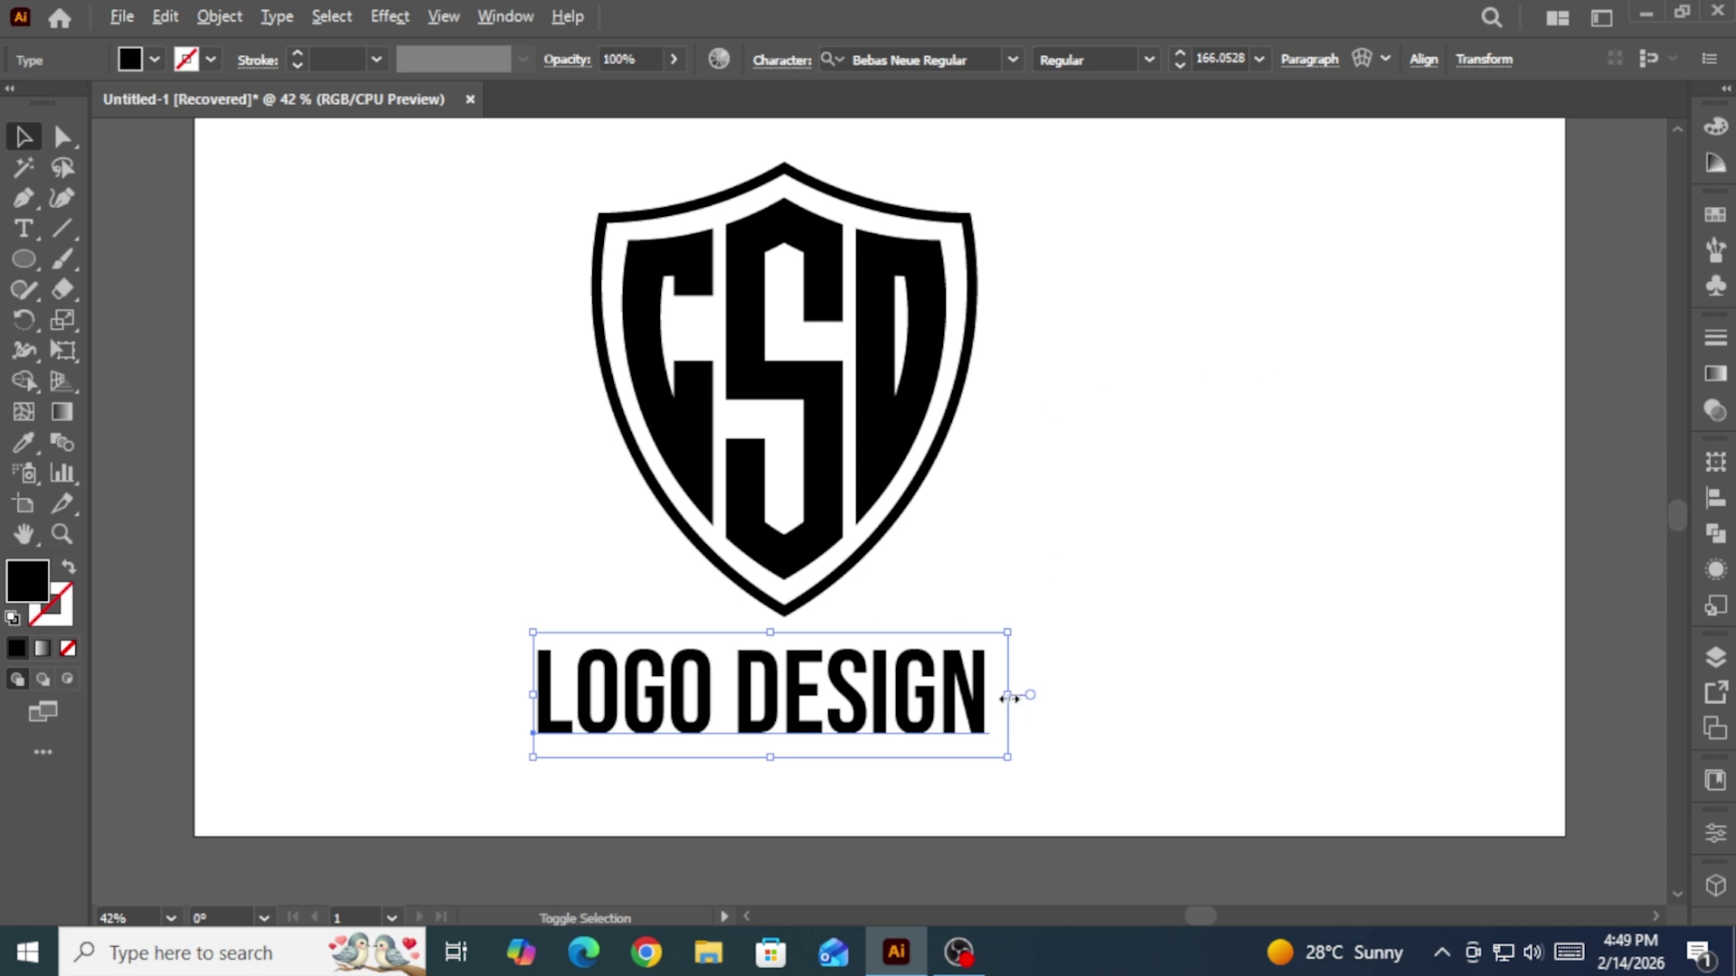
pyautogui.moveTo(1010, 698)
pyautogui.mouseDown()
pyautogui.moveTo(970, 698)
pyautogui.moveTo(1018, 687)
pyautogui.mouseUp()
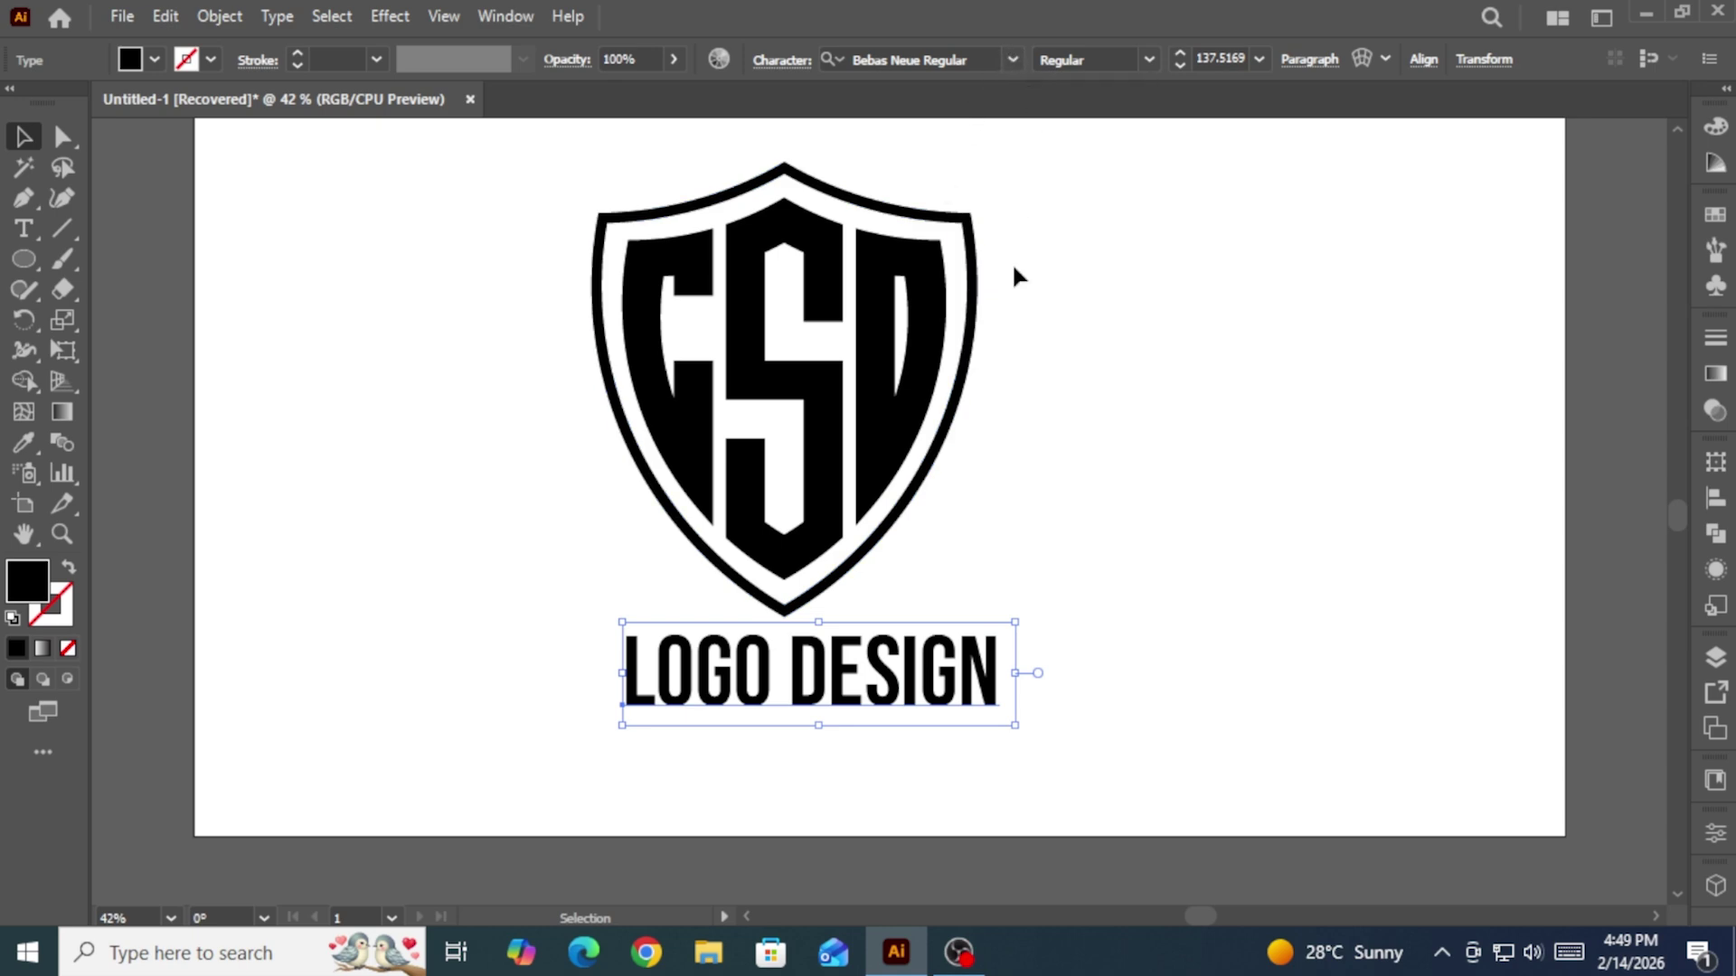
# Step: Change the LOGO DESIGN text's font to Gogh Extra Bold and scale it down beneath the shield
pyautogui.click(904, 58)
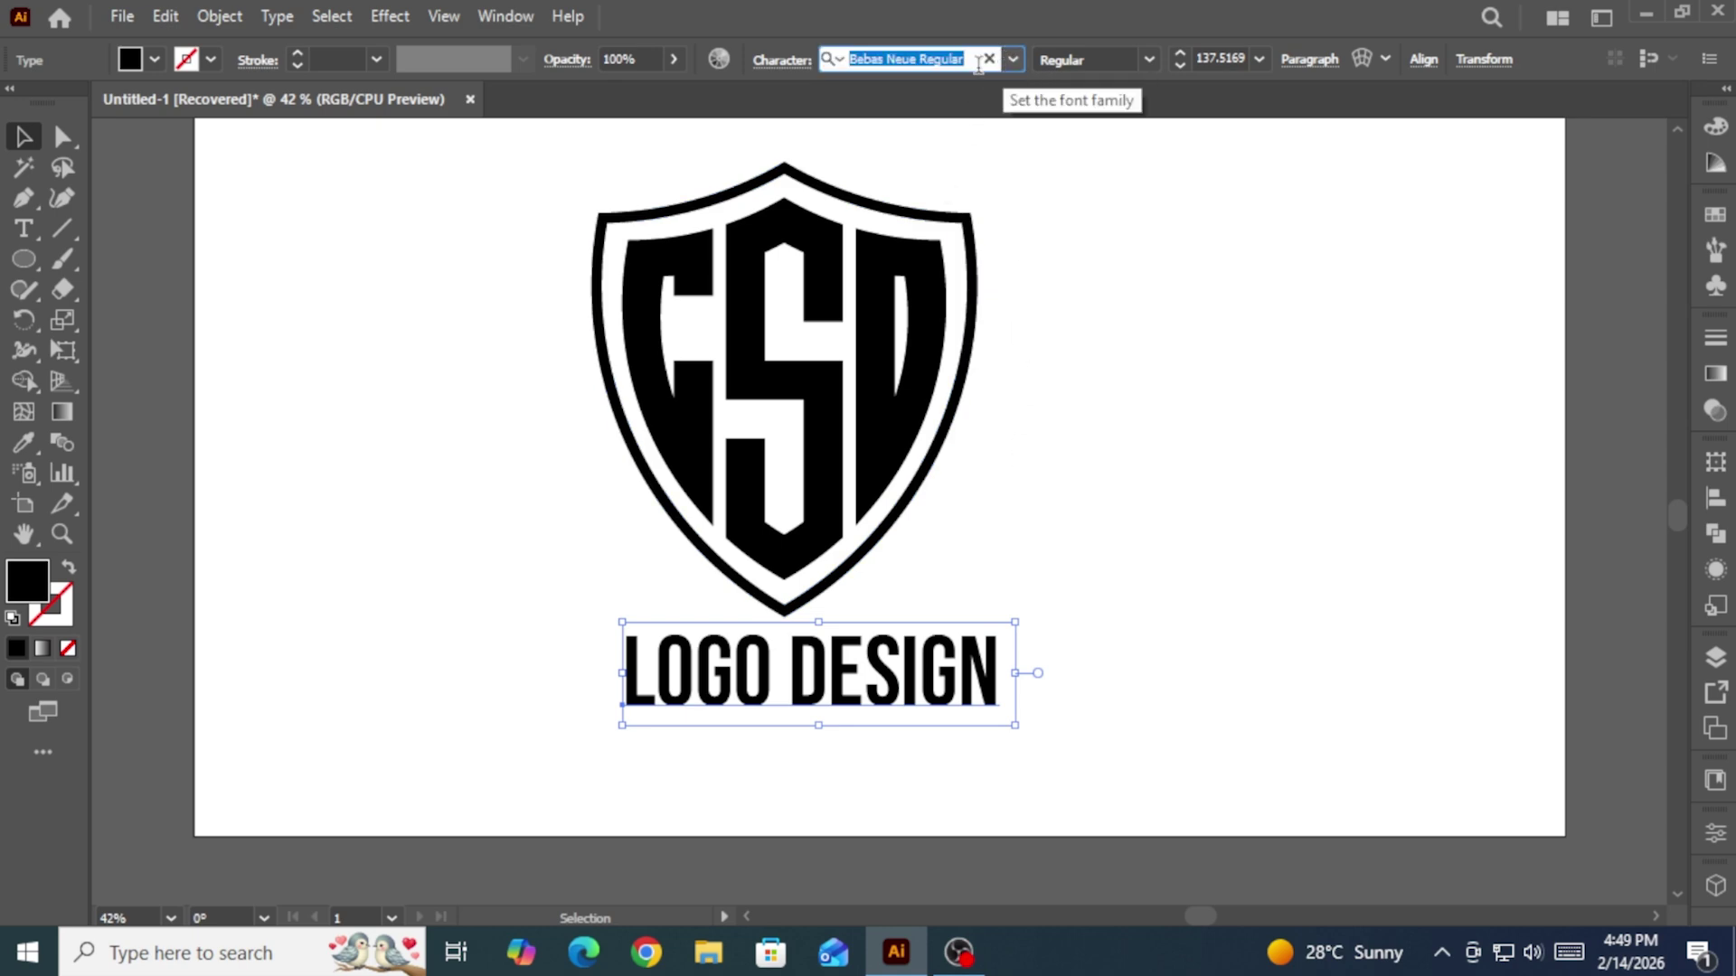
pyautogui.click(1013, 60)
pyautogui.click(871, 160)
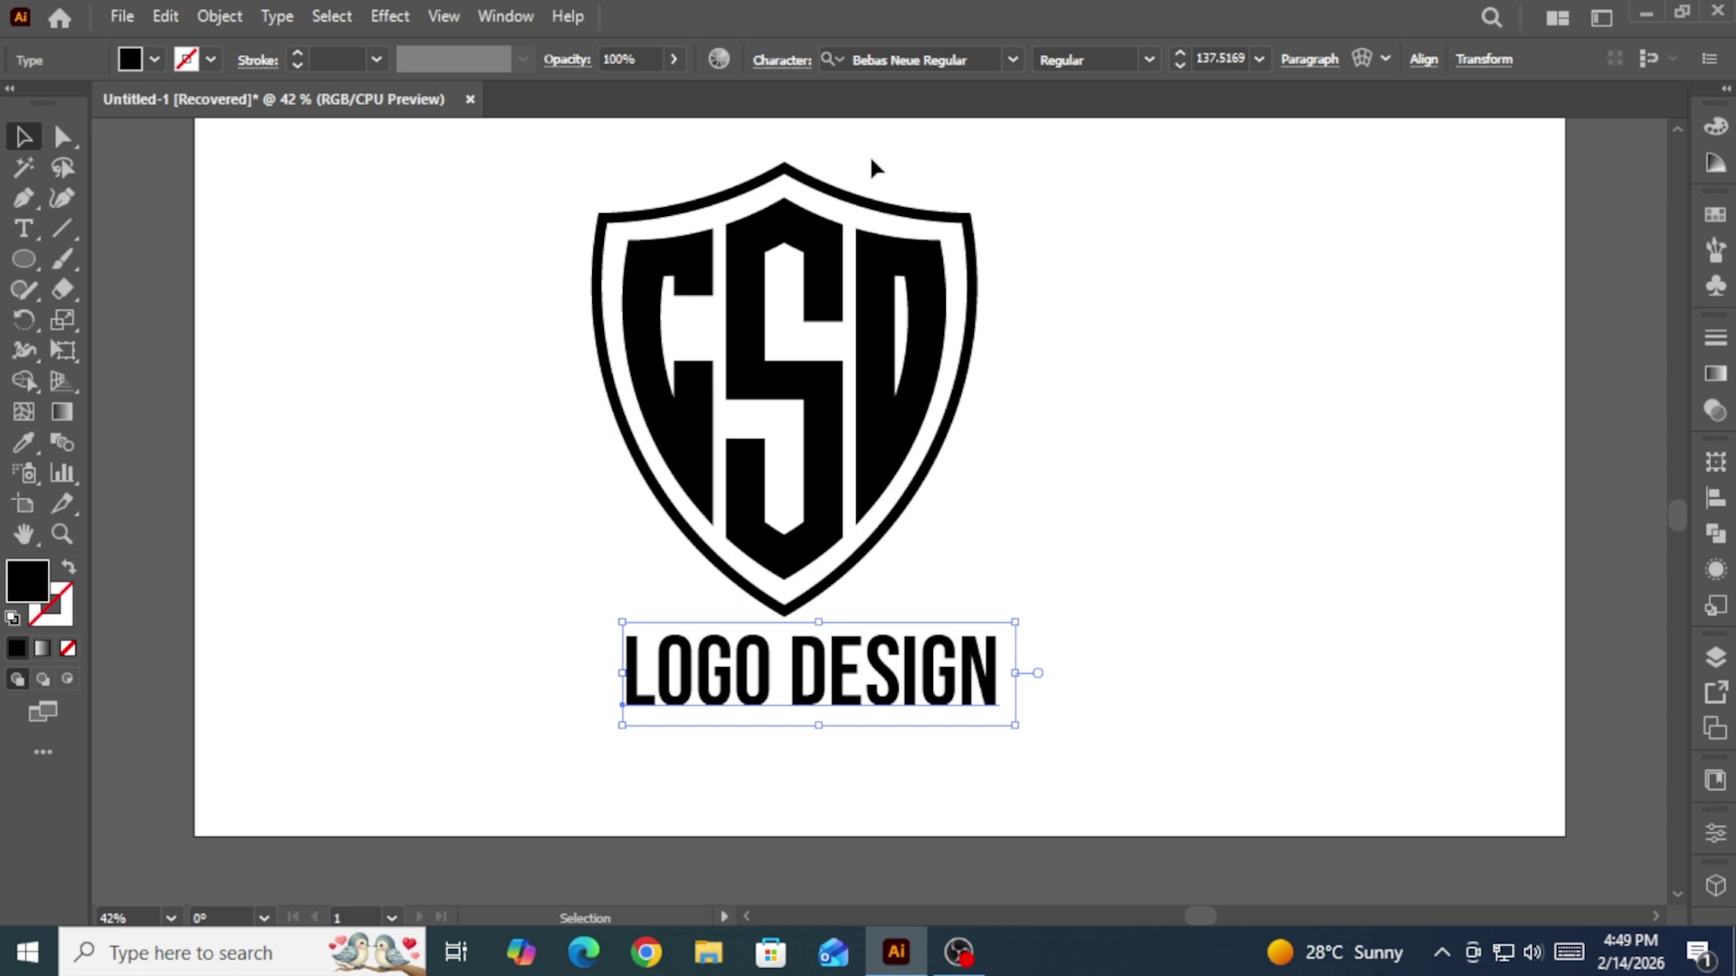
pyautogui.click(452, 351)
pyautogui.moveTo(804, 673)
pyautogui.mouseDown()
pyautogui.moveTo(775, 675)
pyautogui.moveTo(796, 676)
pyautogui.mouseUp()
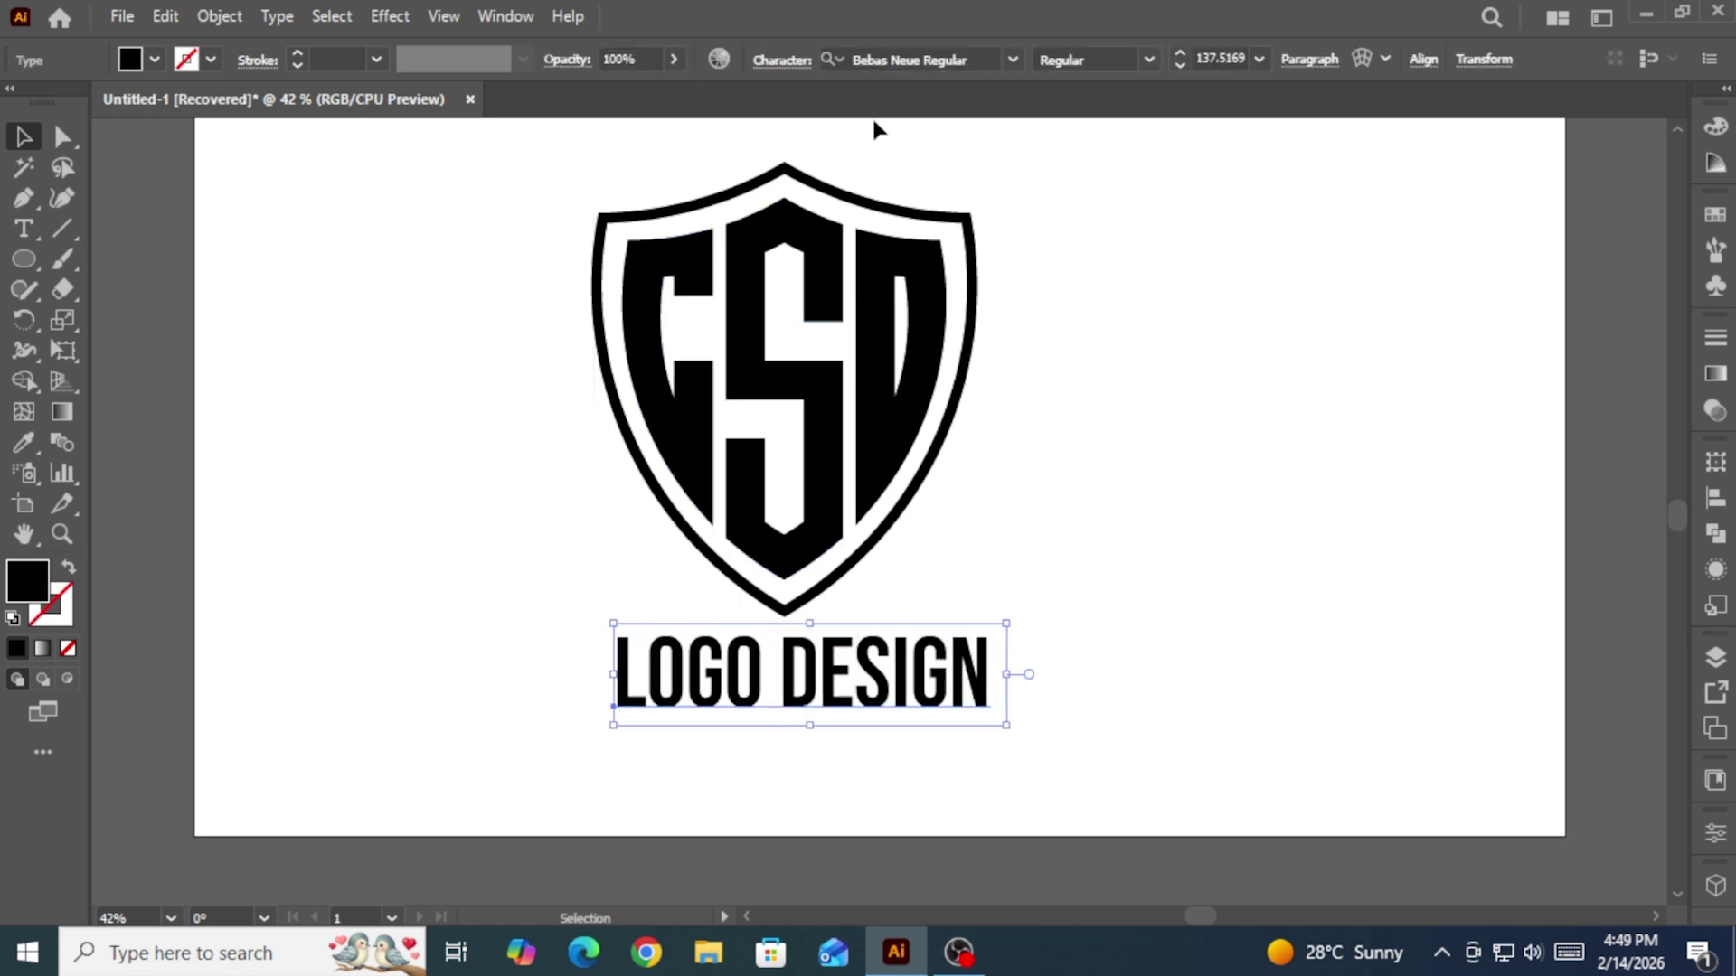
pyautogui.click(1013, 60)
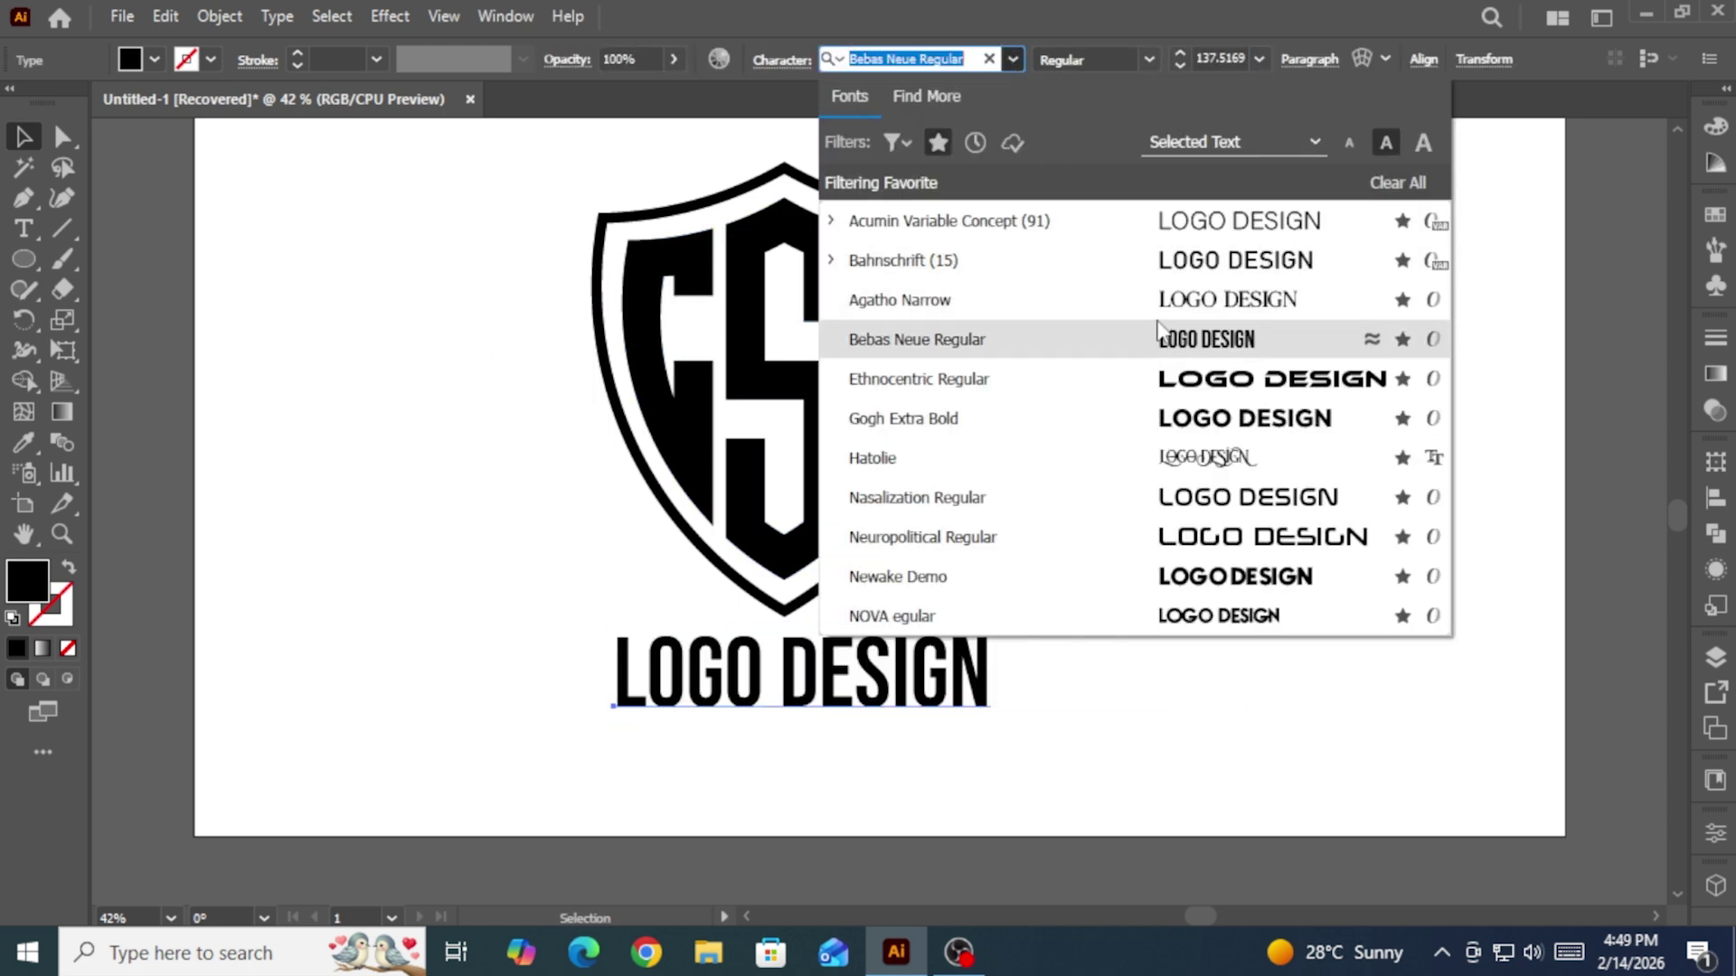
pyautogui.click(1195, 432)
pyautogui.moveTo(1317, 678); pyautogui.dragTo(1080, 671)
pyautogui.click(1230, 624)
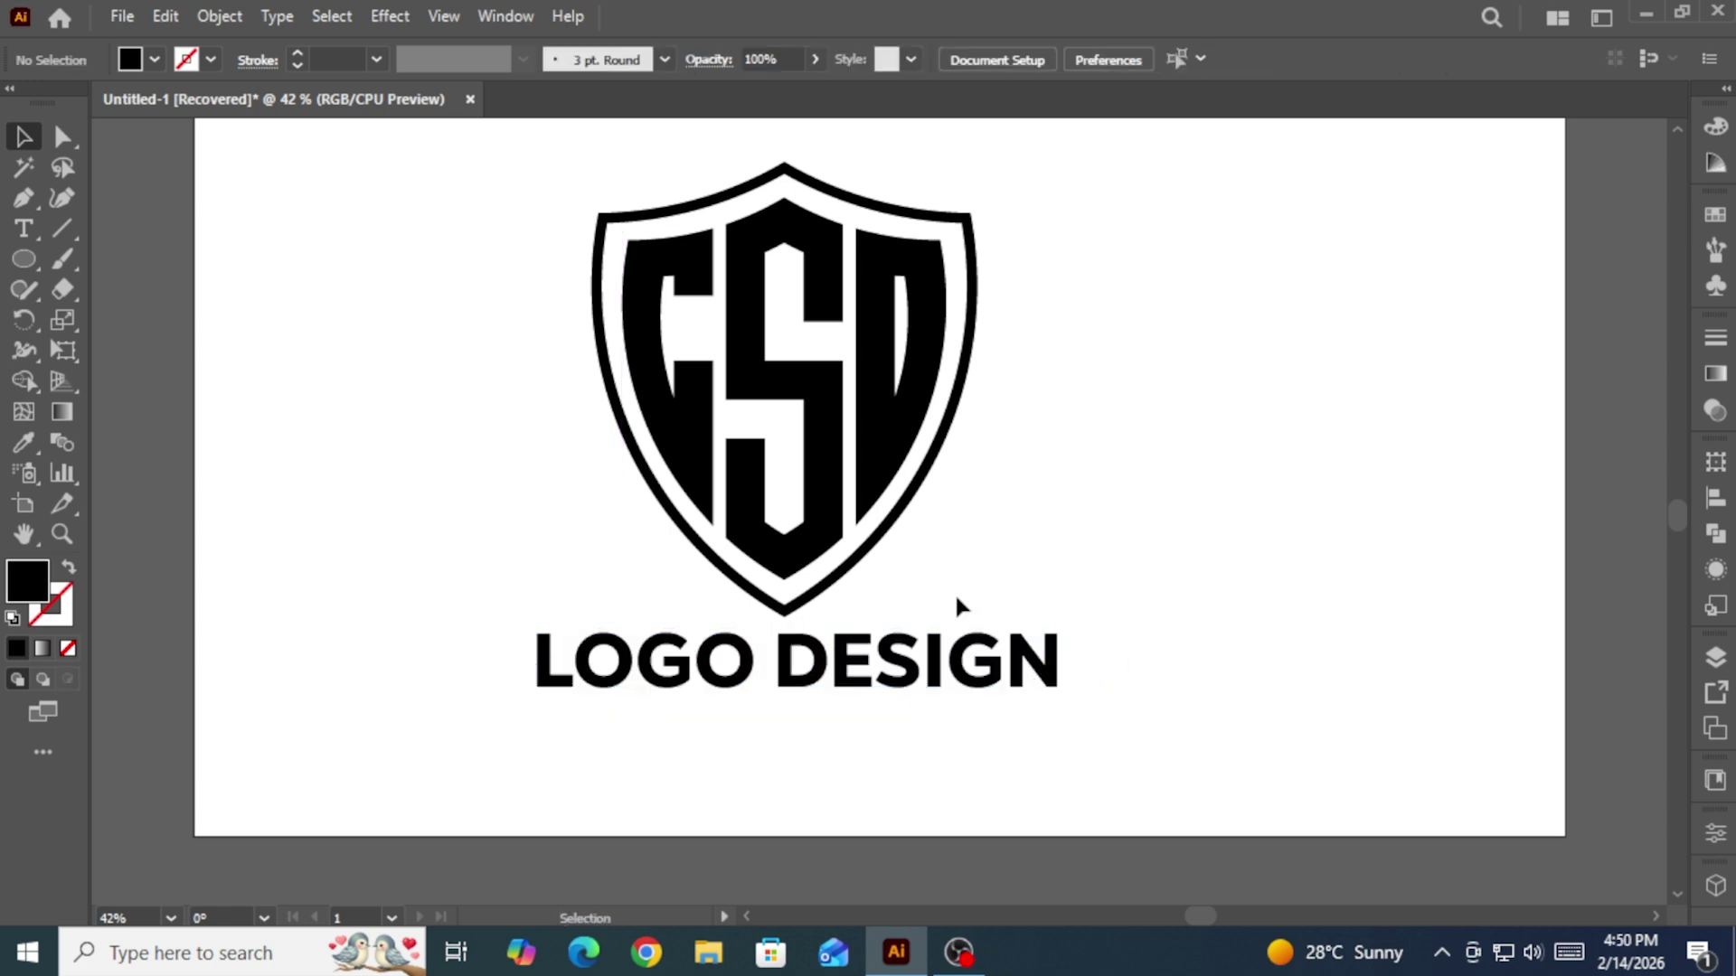
# Step: Add a second point text "modern" below LOGO DESIGN
pyautogui.click(24, 228)
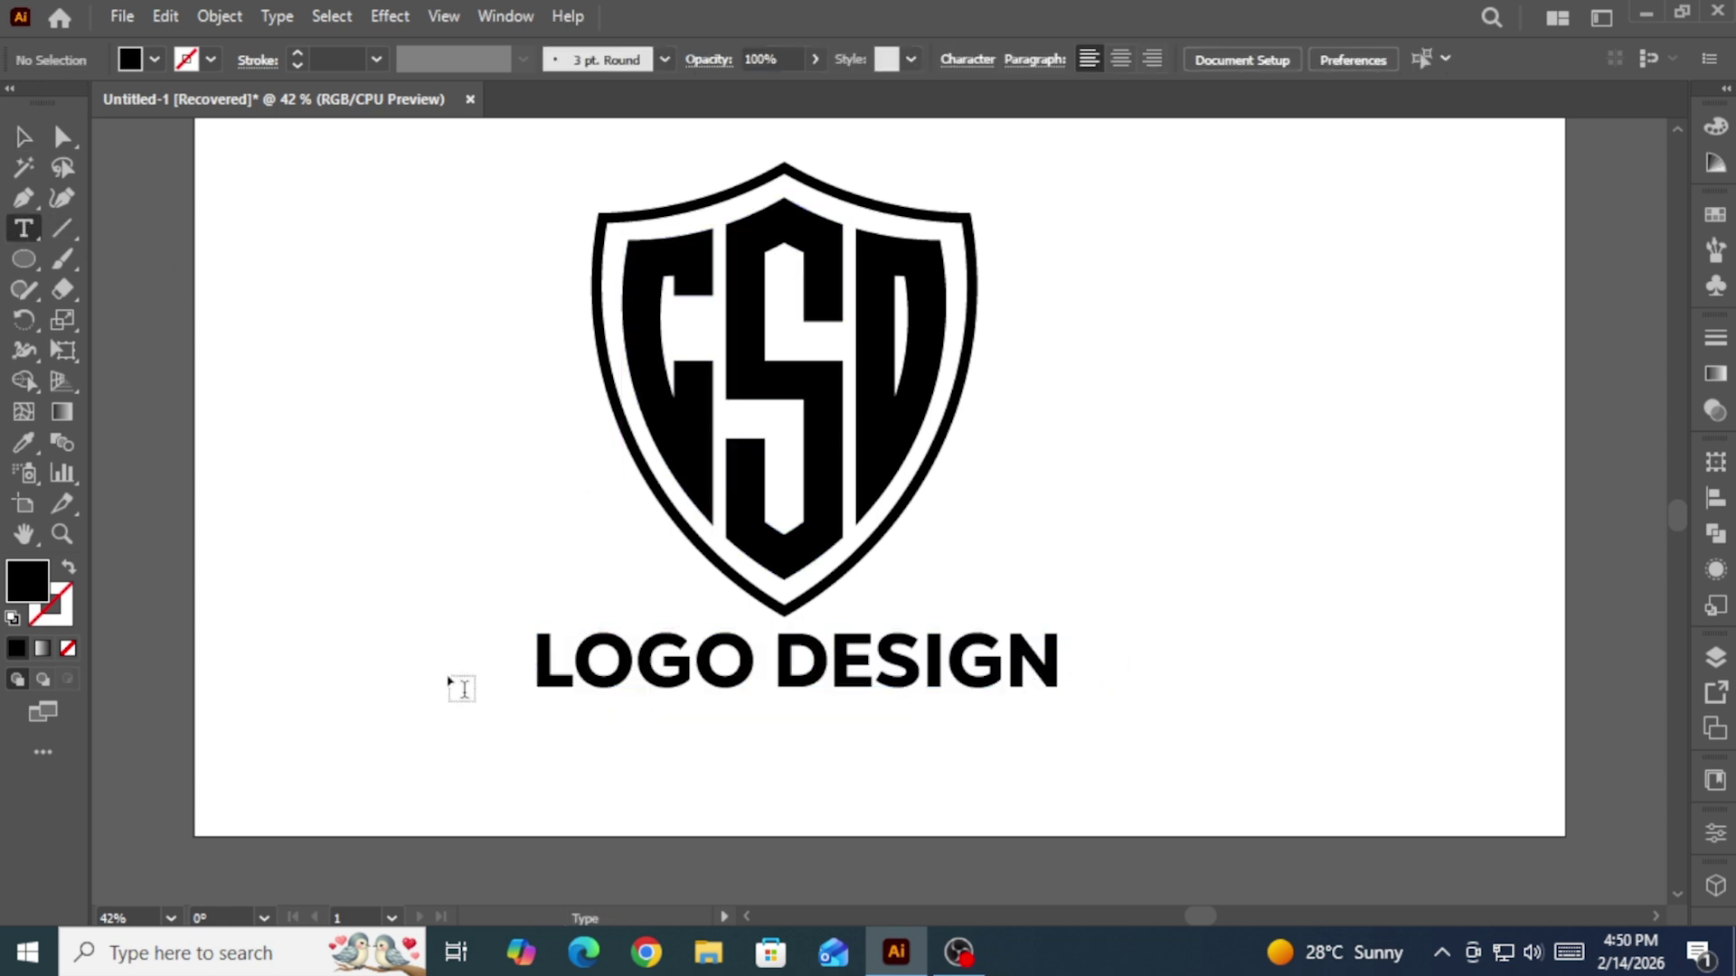
pyautogui.click(691, 800)
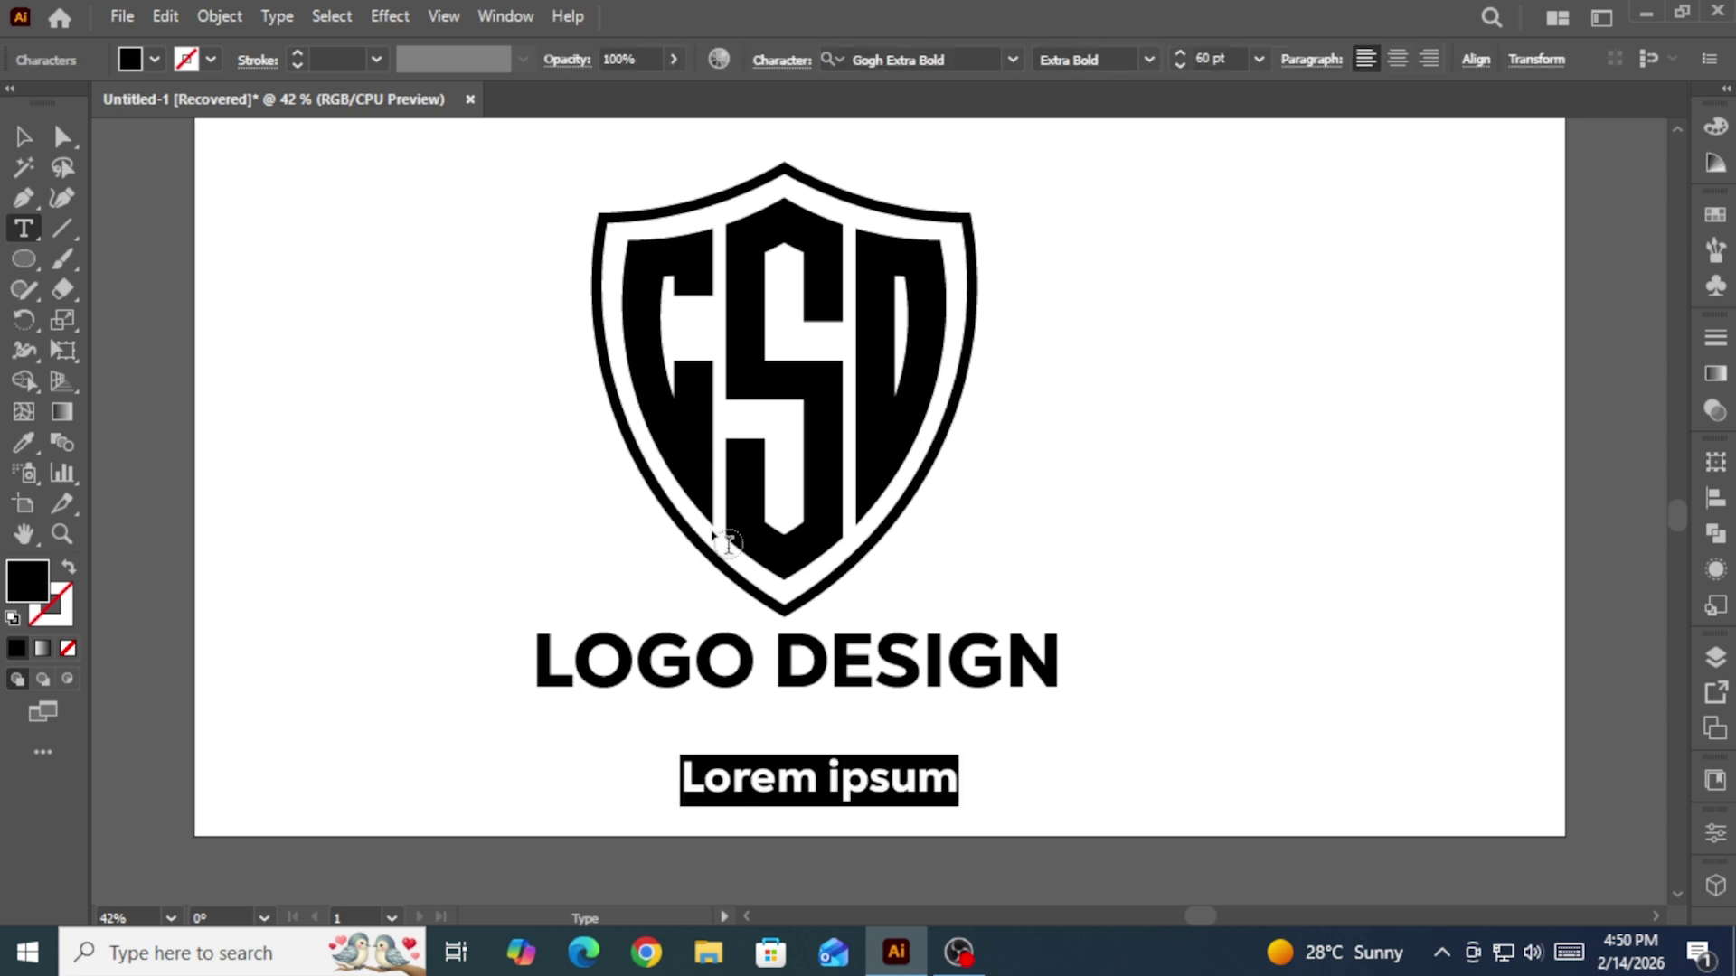
pyautogui.write('m')
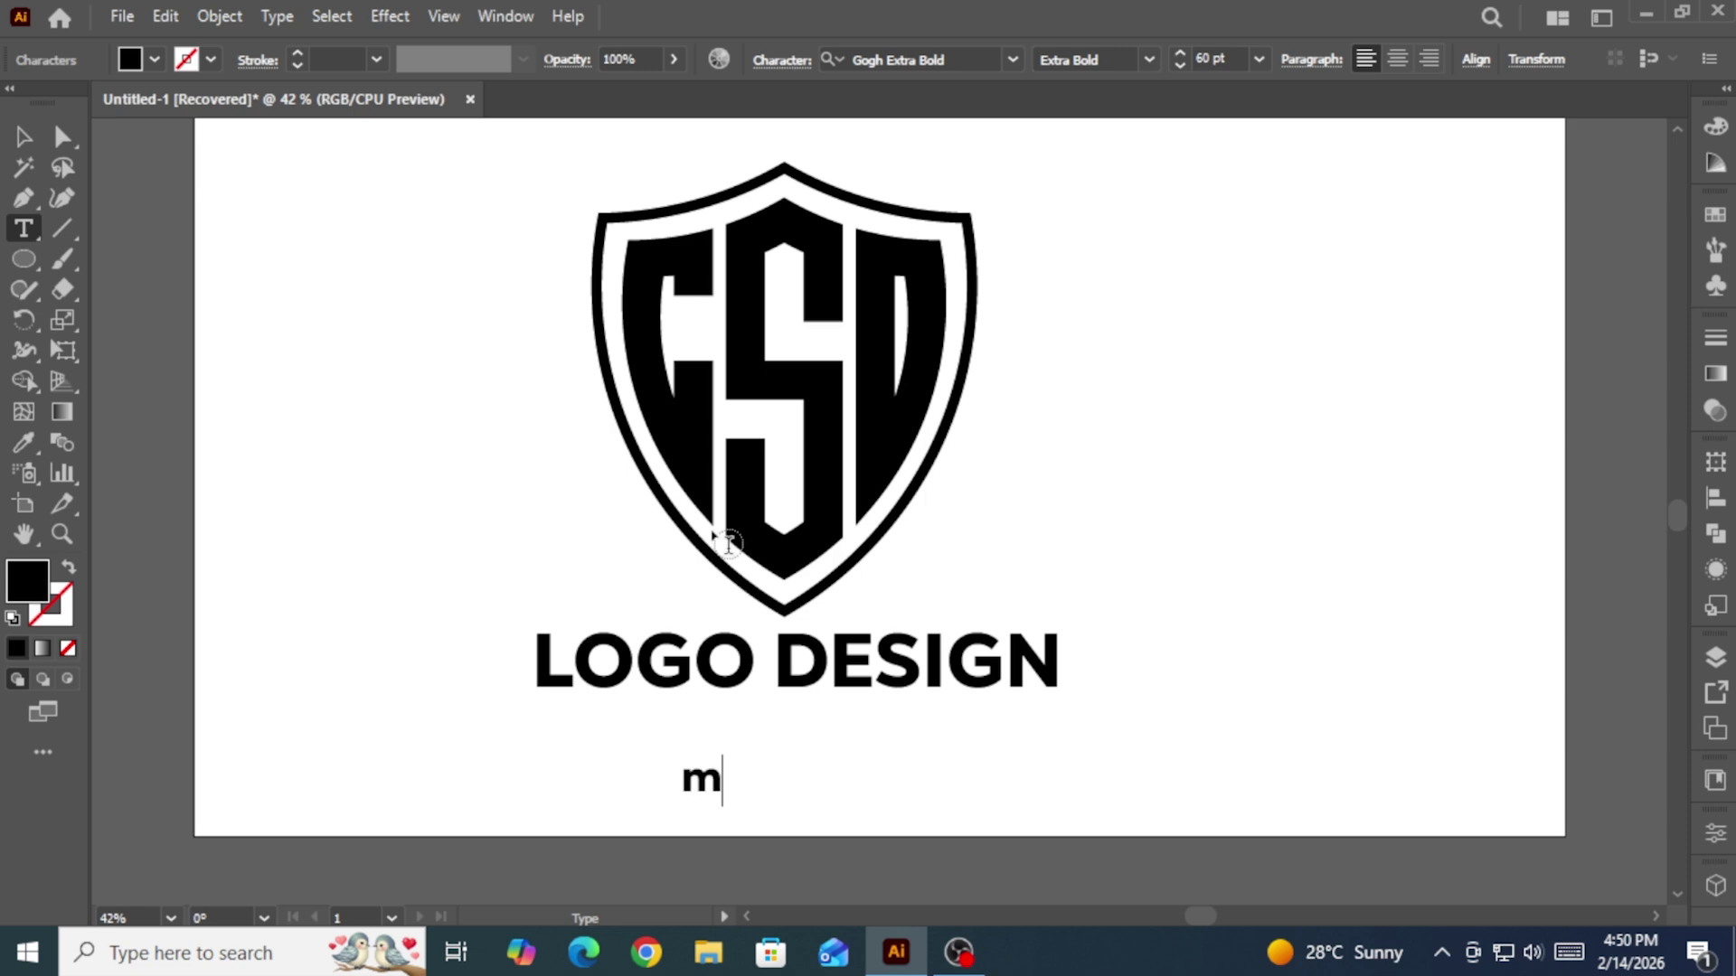
pyautogui.write('ode')
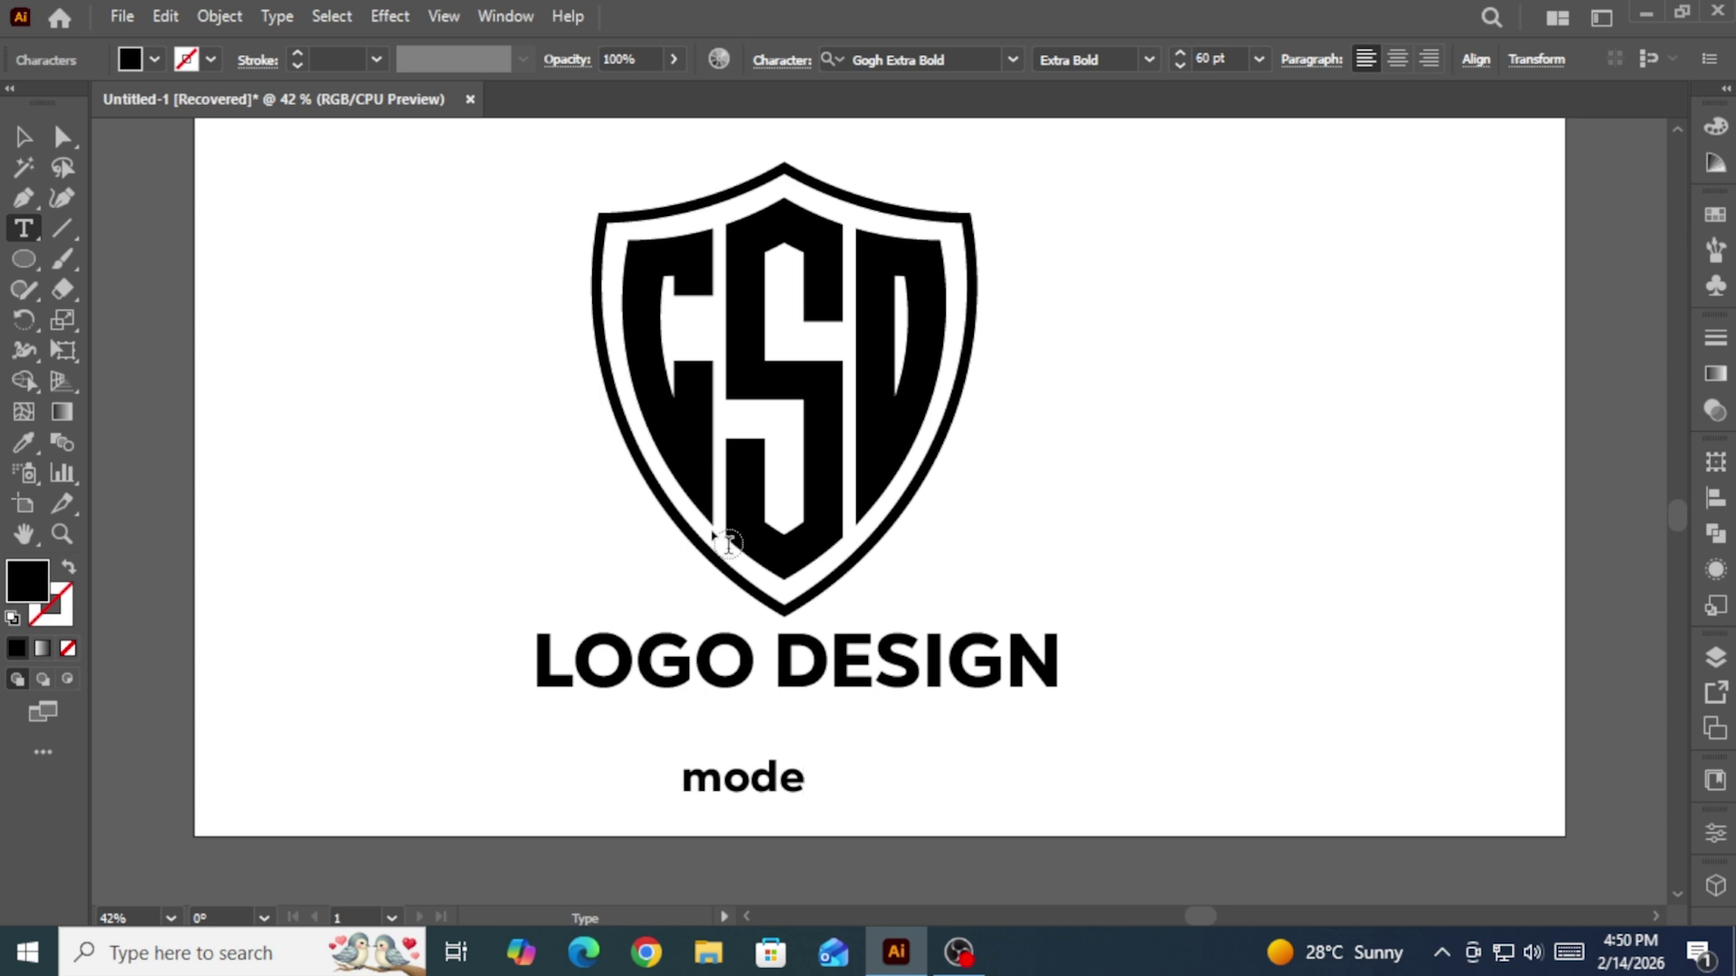
pyautogui.write('rn')
pyautogui.press('Escape')
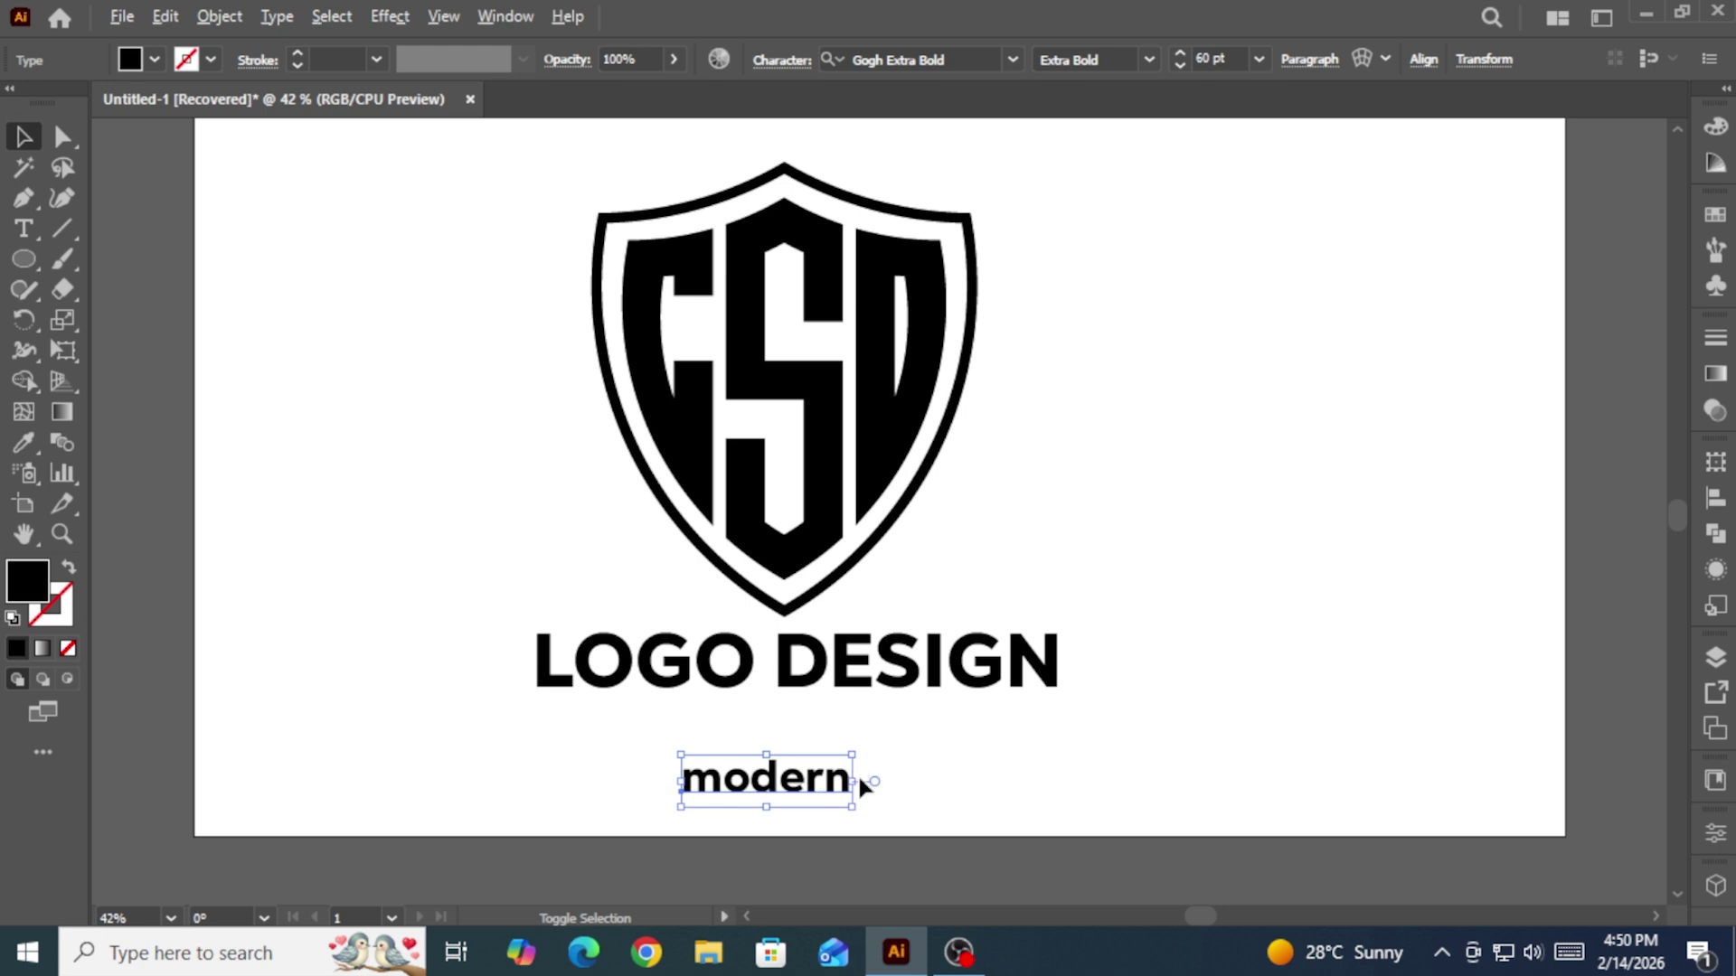
# Step: Enlarge the word "modern" and scale LOGO DESIGN down to about the shield's width
pyautogui.moveTo(852, 780); pyautogui.dragTo(967, 781)
pyautogui.click(883, 685)
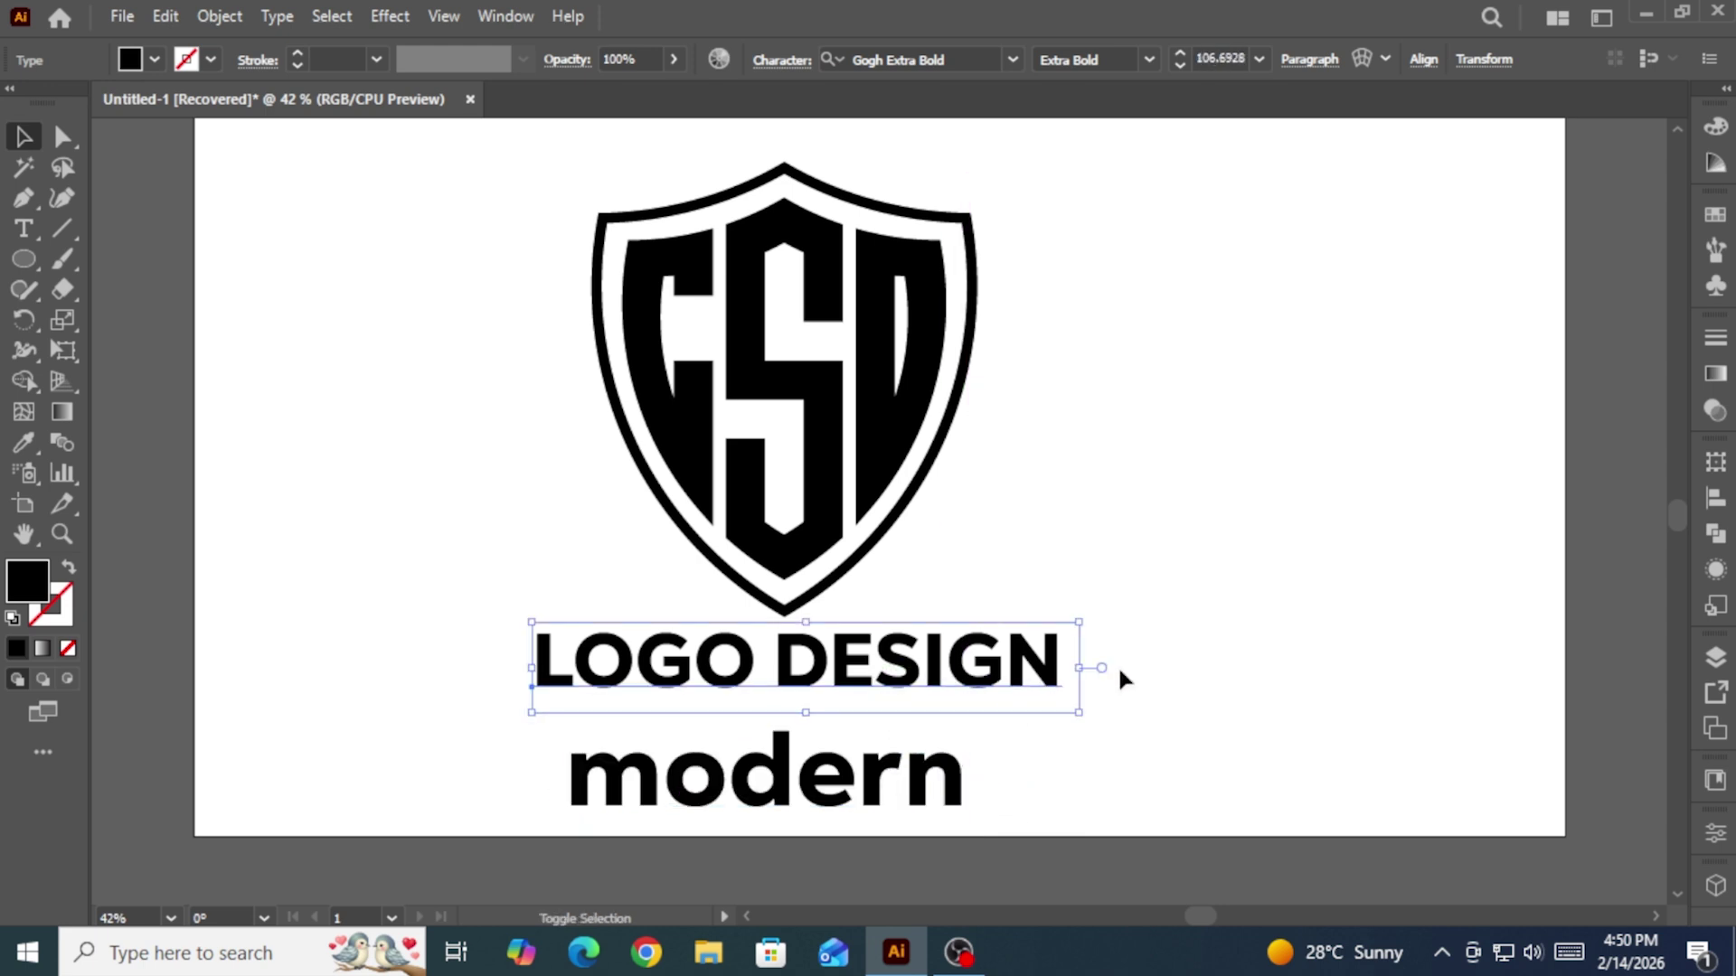
pyautogui.moveTo(1085, 671); pyautogui.dragTo(890, 680)
# Step: Clear the favourites filter and set the word "modern" in the font Novecento sans wide Light
pyautogui.click(873, 780)
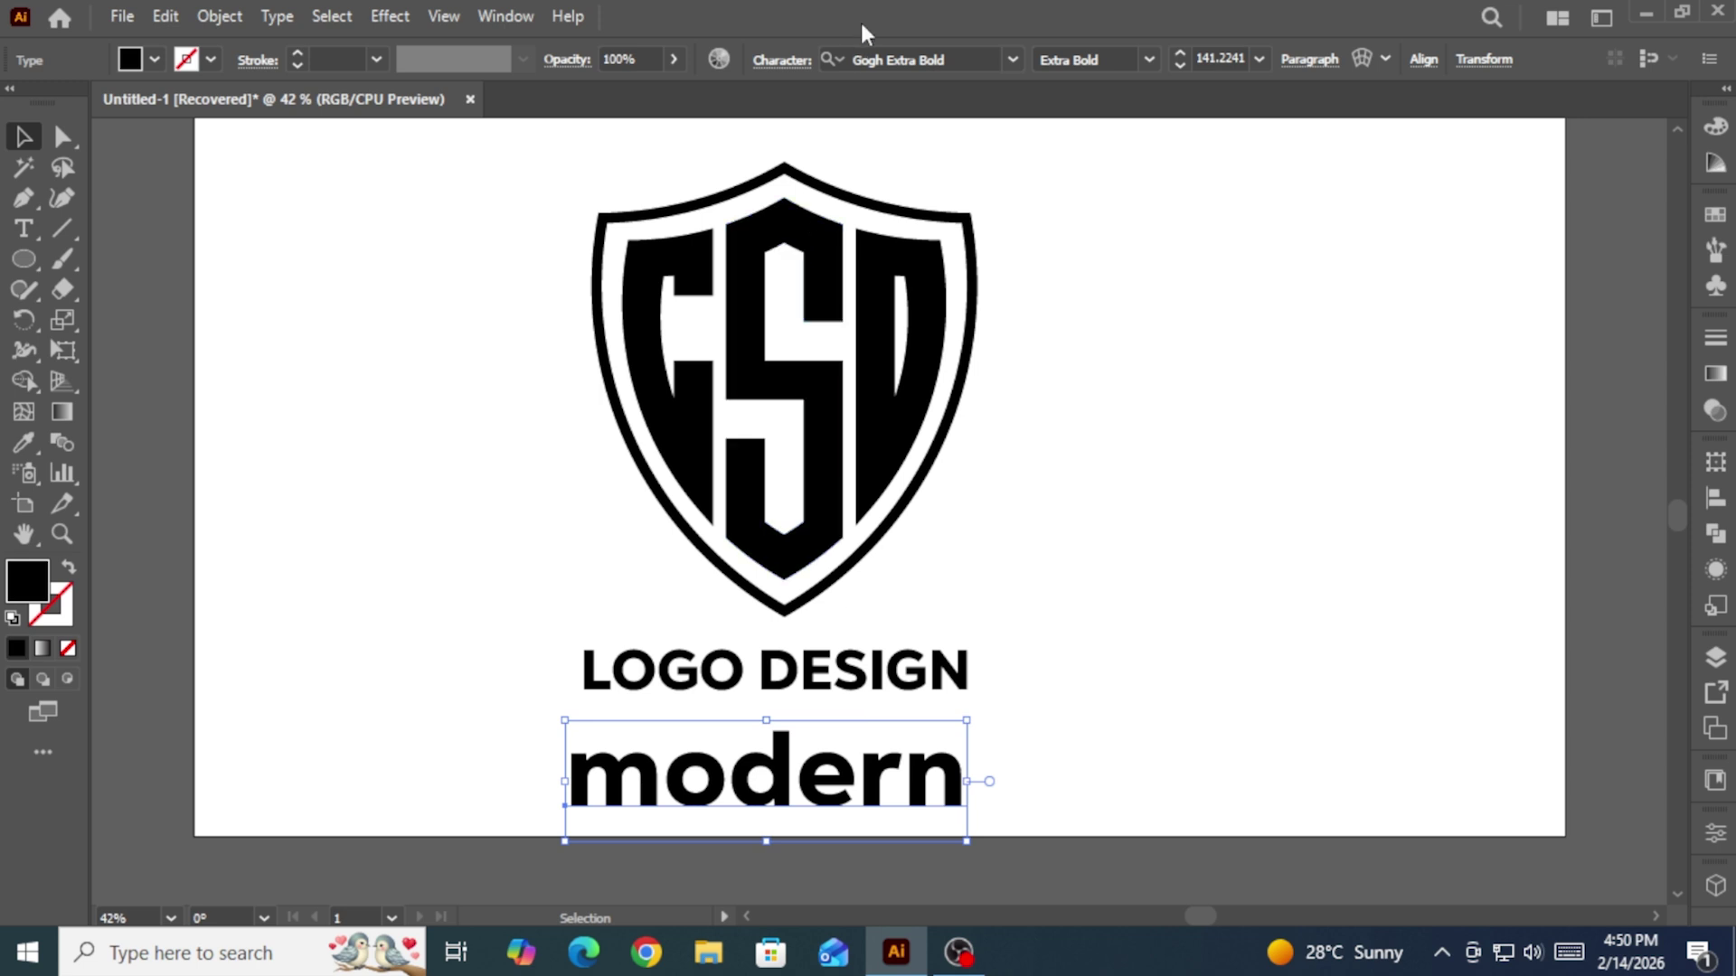
pyautogui.click(1000, 60)
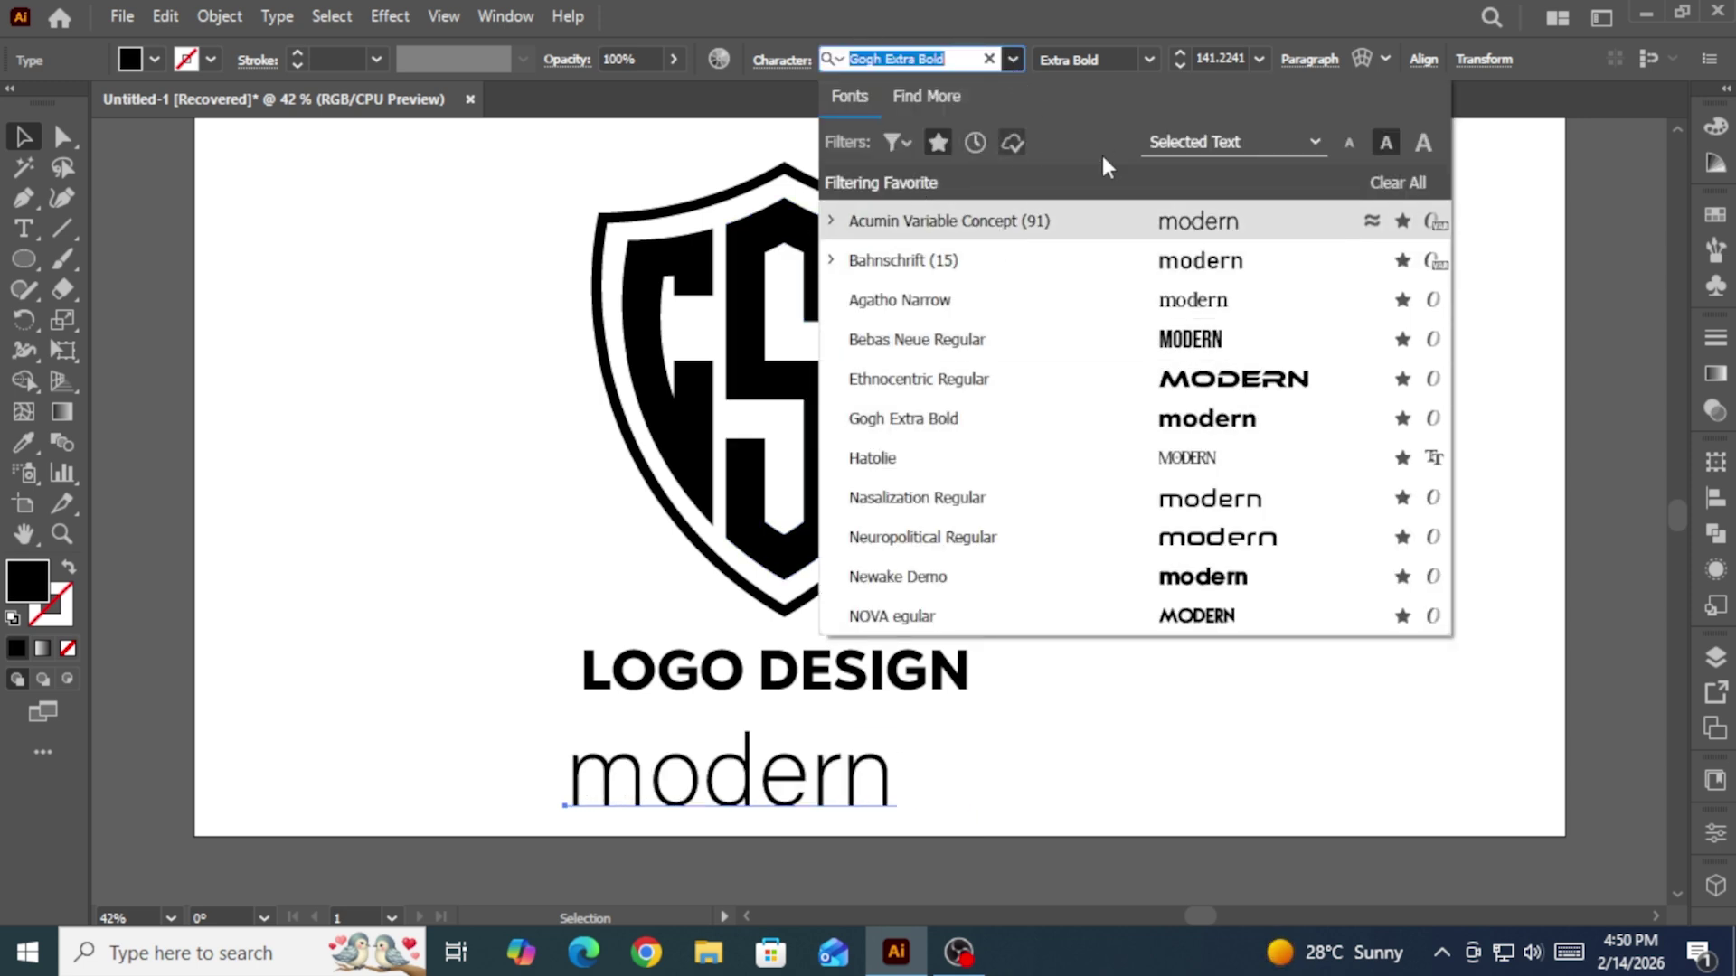
pyautogui.click(1399, 182)
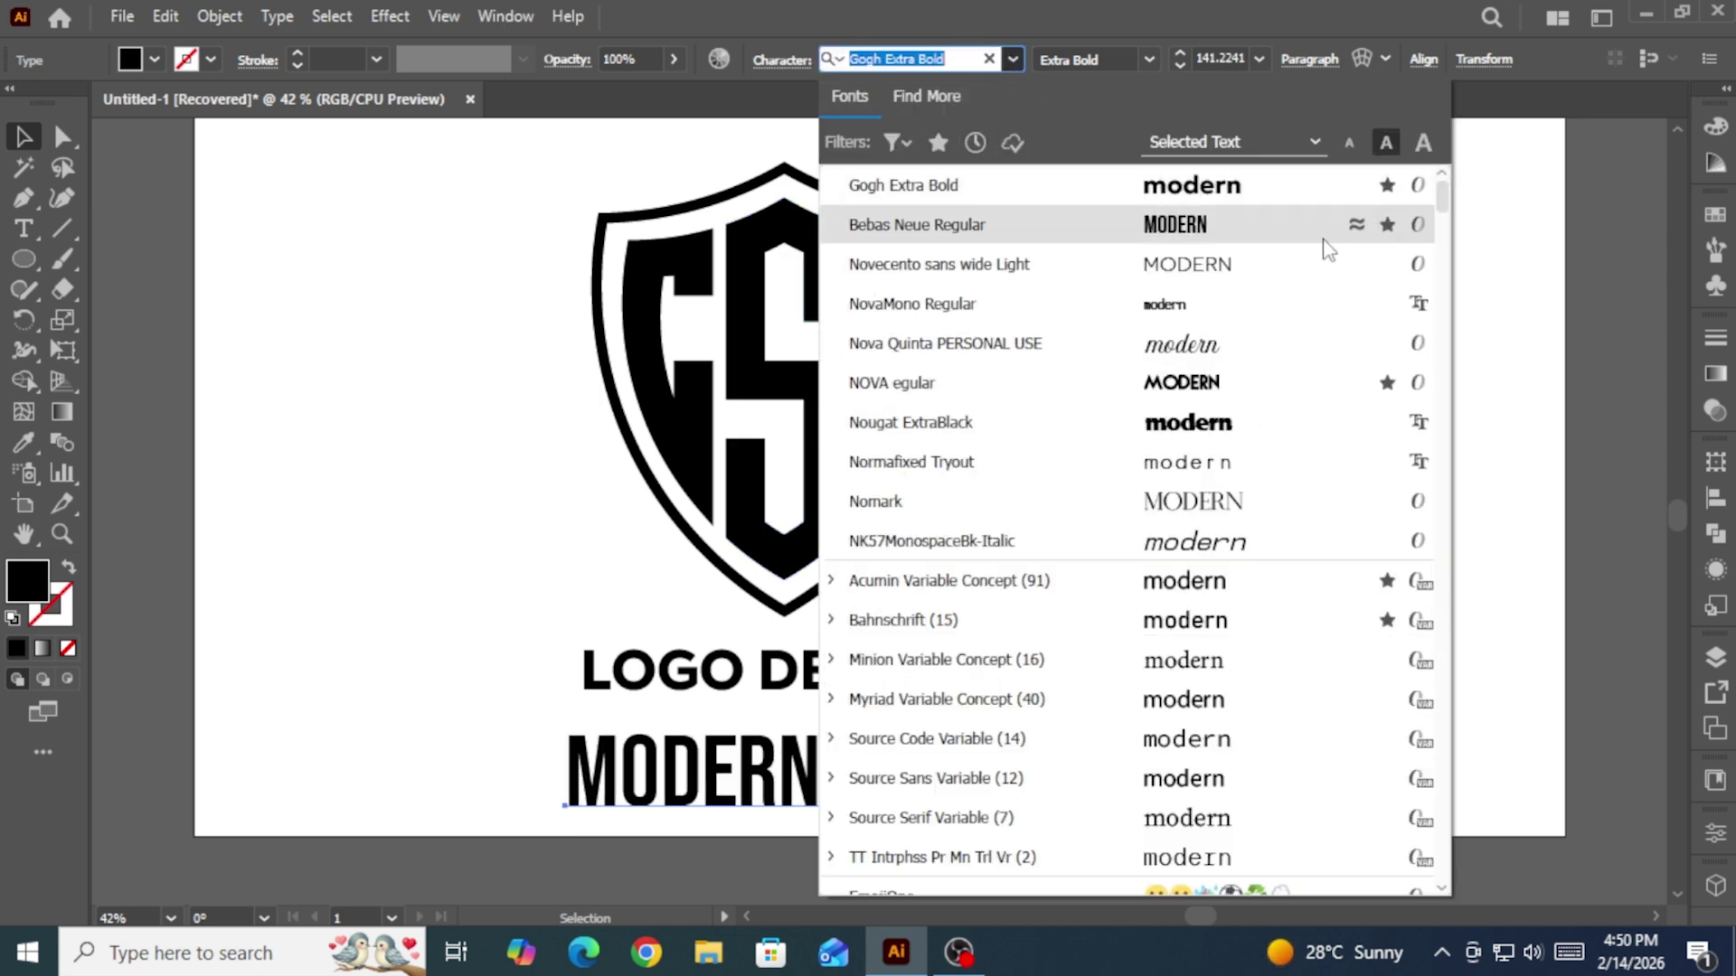
pyautogui.click(1212, 264)
pyautogui.click(1246, 520)
# Step: Move LOGO DESIGN aside to the right of the shield and place MODERN directly beneath the shield
pyautogui.moveTo(941, 678); pyautogui.dragTo(1221, 689)
pyautogui.moveTo(882, 762); pyautogui.dragTo(893, 750)
pyautogui.moveTo(936, 653); pyautogui.dragTo(920, 666)
pyautogui.moveTo(1176, 692); pyautogui.dragTo(1310, 698)
pyautogui.keyDown('shift'); pyautogui.click(976, 669); pyautogui.keyUp('shift')
pyautogui.click(1114, 509)
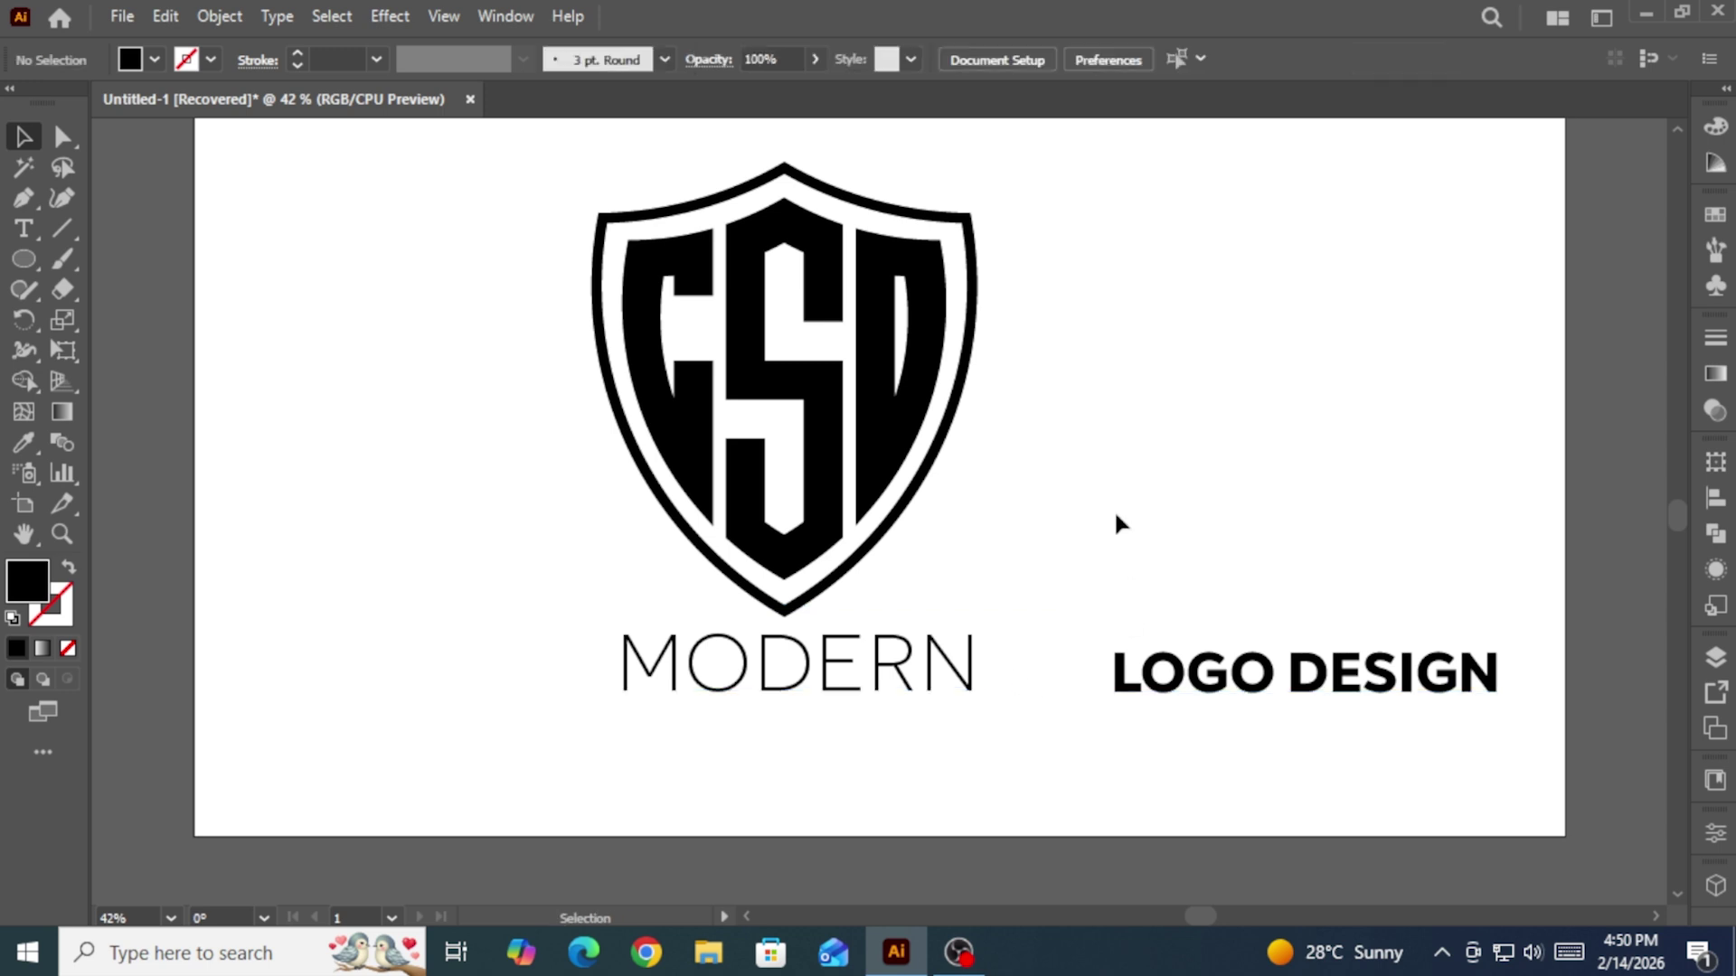
# Step: Scale MODERN down to slightly narrower than the shield and place LOGO DESIGN directly beneath it
pyautogui.click(979, 669)
pyautogui.click(978, 679)
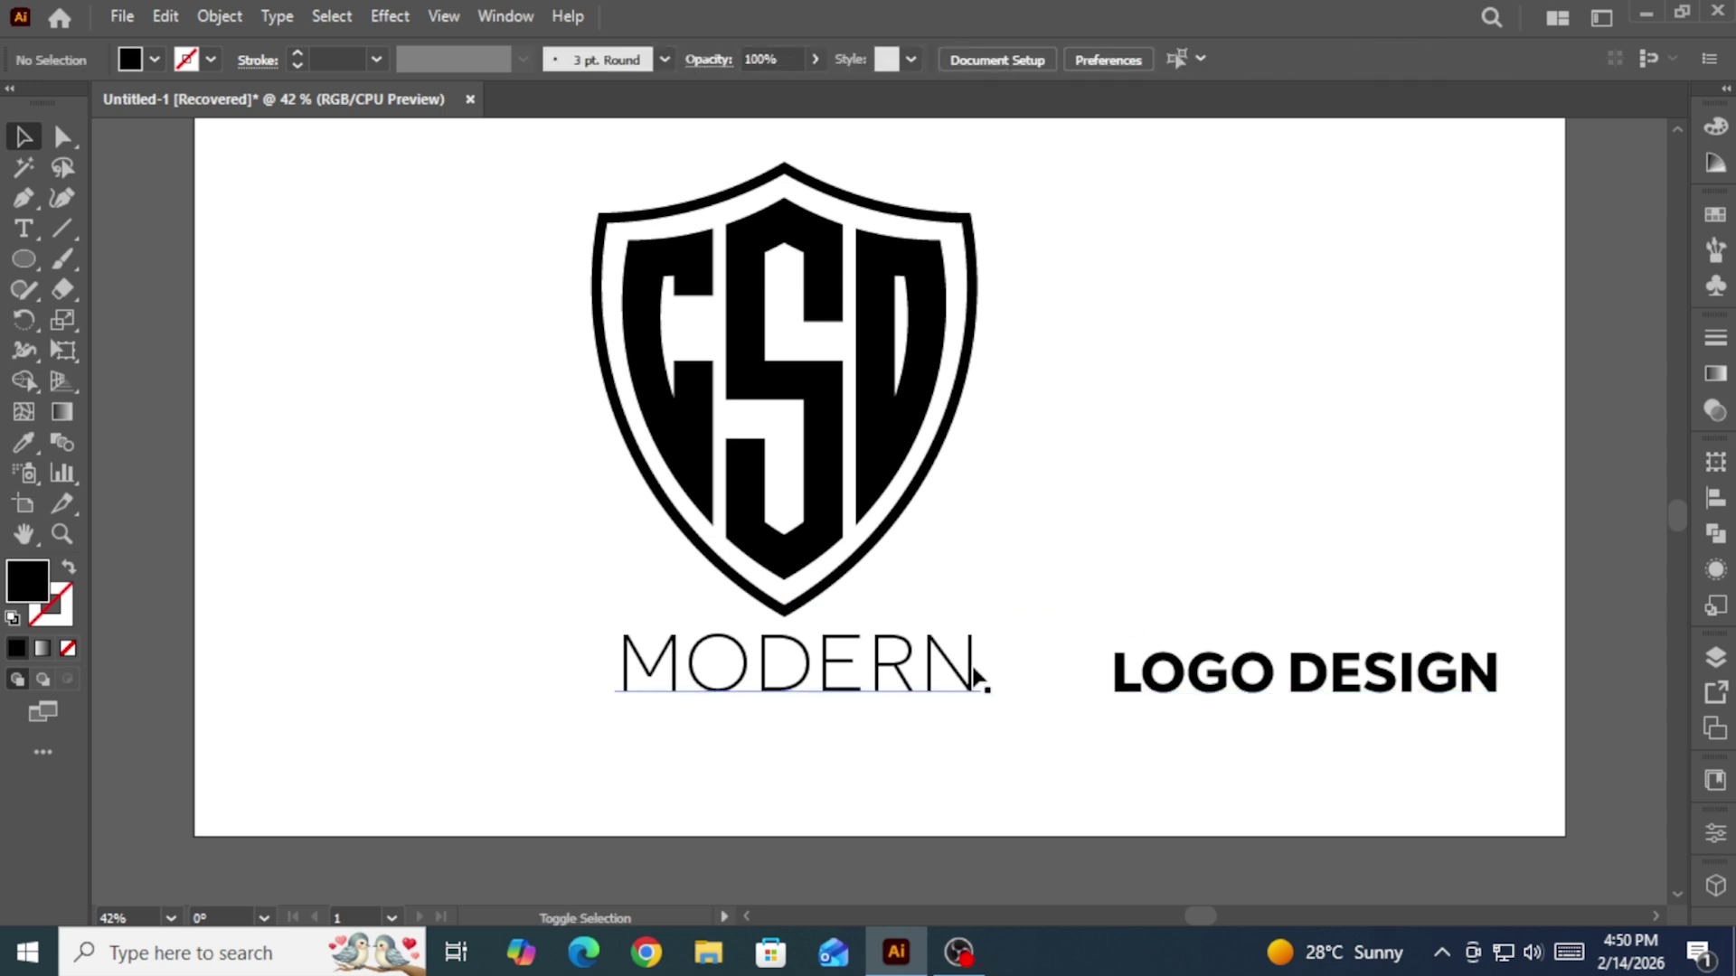
pyautogui.click(977, 669)
pyautogui.moveTo(980, 659); pyautogui.dragTo(944, 653)
pyautogui.moveTo(1170, 686); pyautogui.dragTo(732, 741)
pyautogui.click(1085, 632)
# Step: Select the shield together with both text lines and move the complete logo to the right, nearer the artboard's centre
pyautogui.scroll(2, 1076, 586)
pyautogui.moveTo(449, 258)
pyautogui.mouseDown()
pyautogui.moveTo(635, 494)
pyautogui.moveTo(1113, 825)
pyautogui.mouseUp()
pyautogui.moveTo(888, 493); pyautogui.dragTo(948, 493)
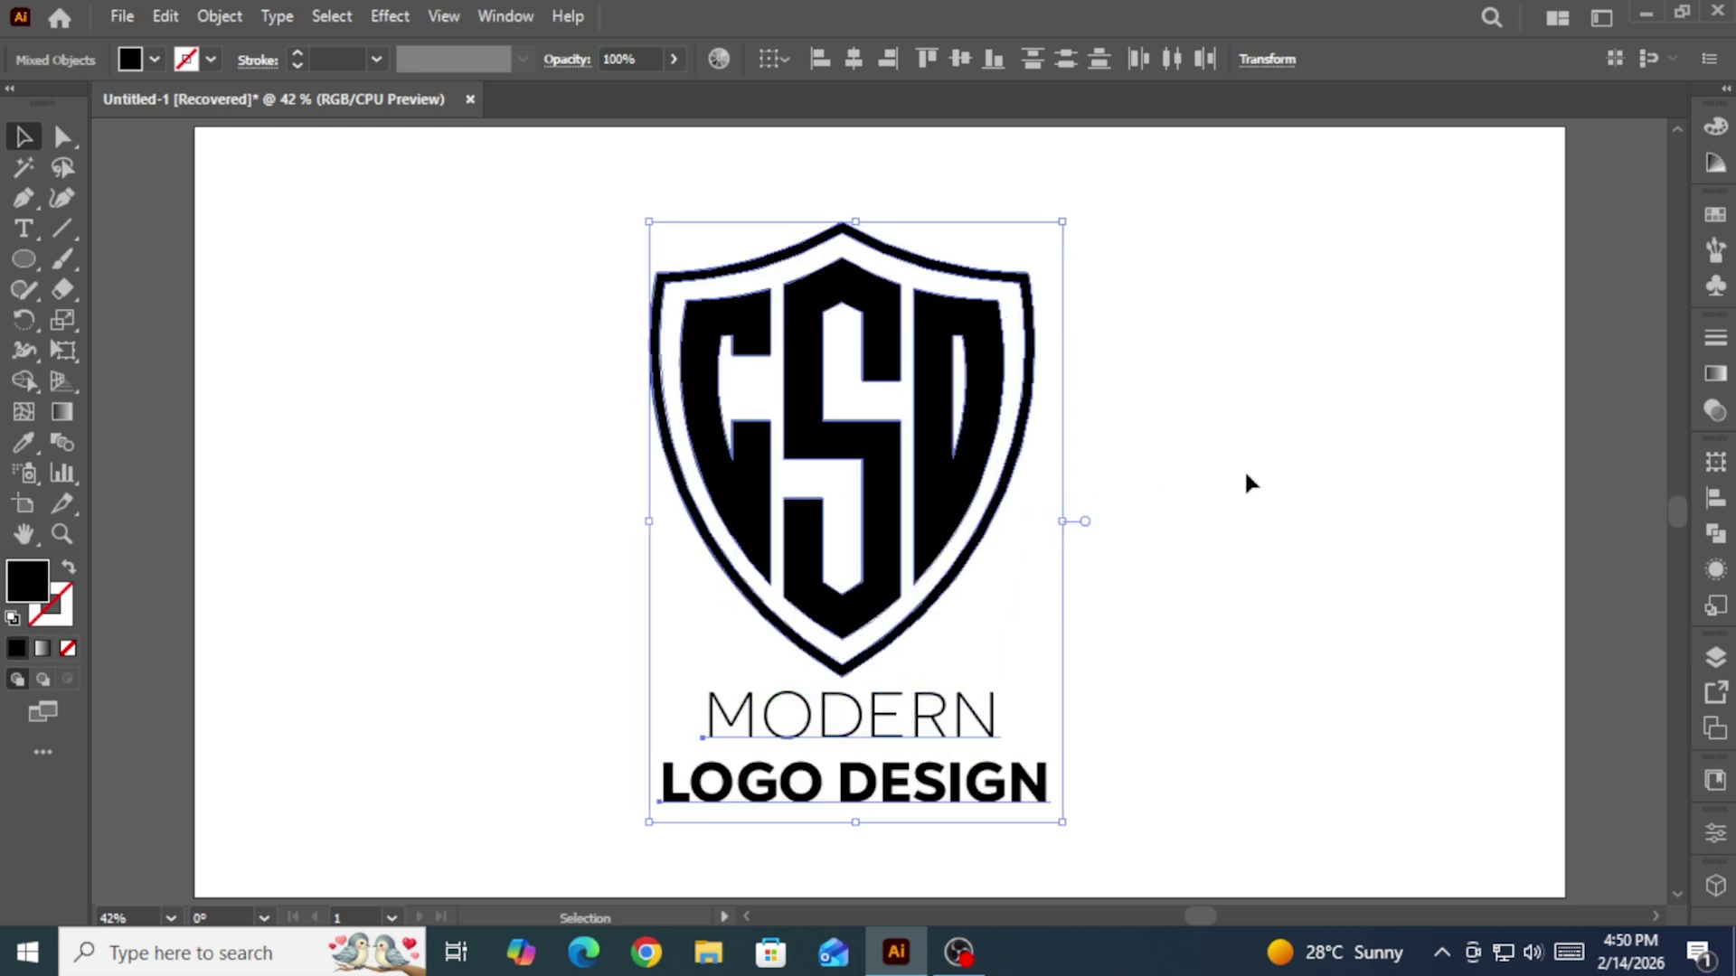
pyautogui.click(1242, 471)
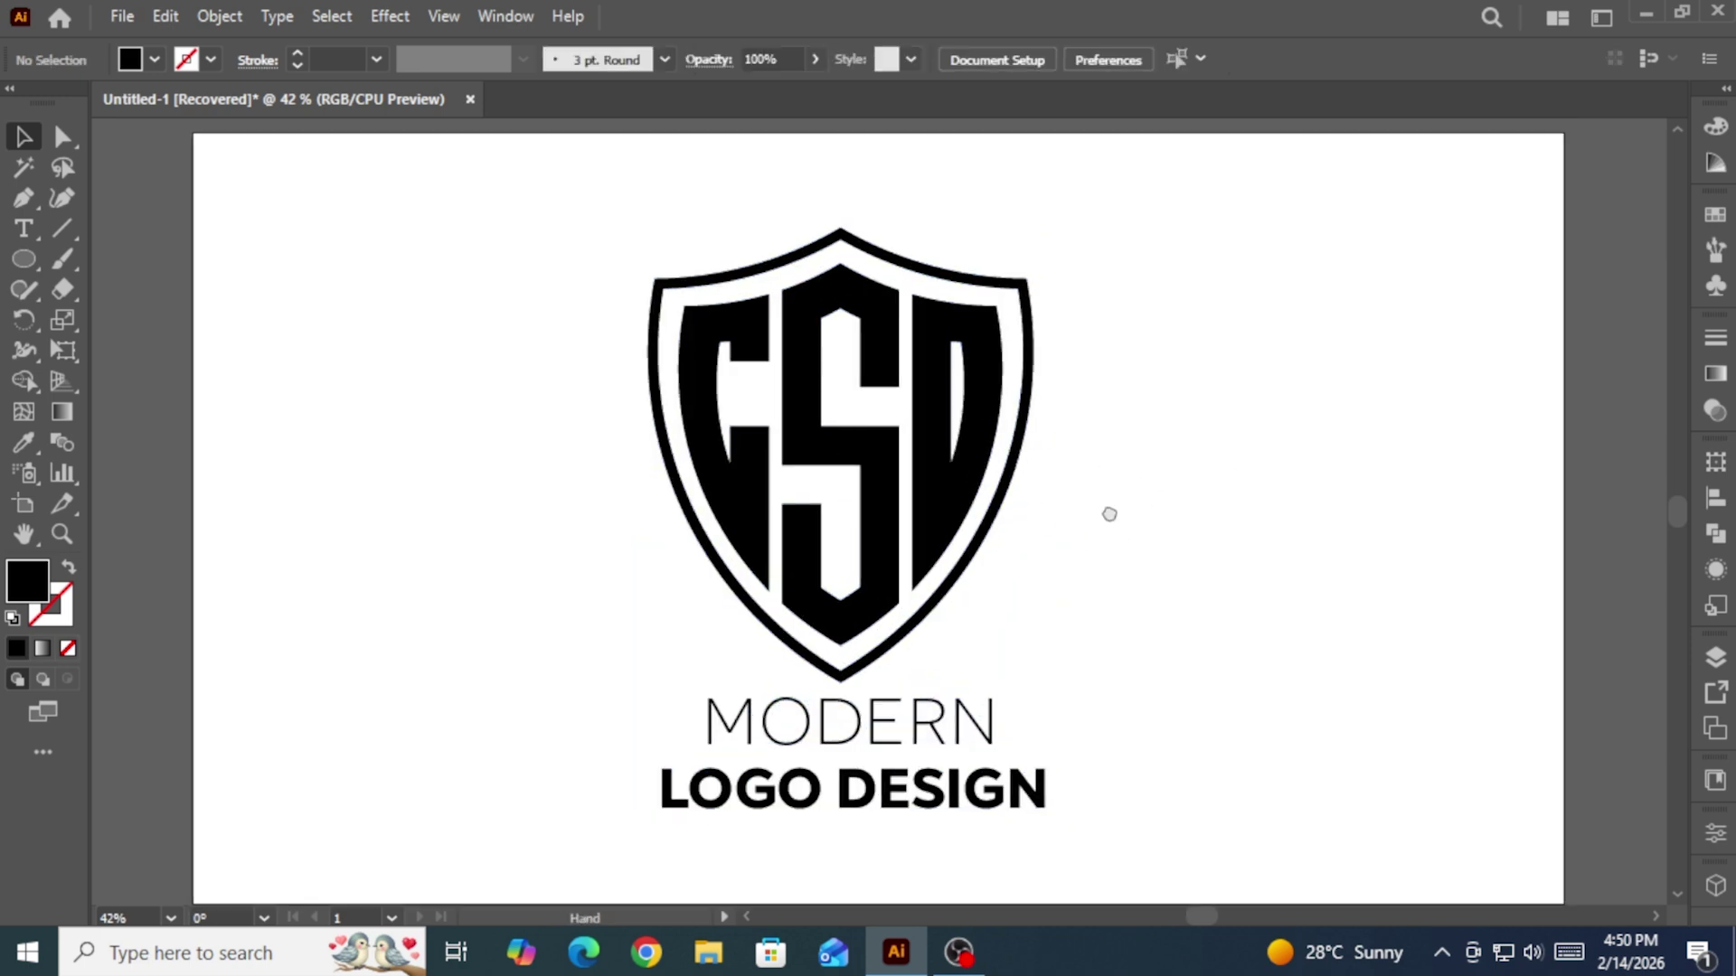